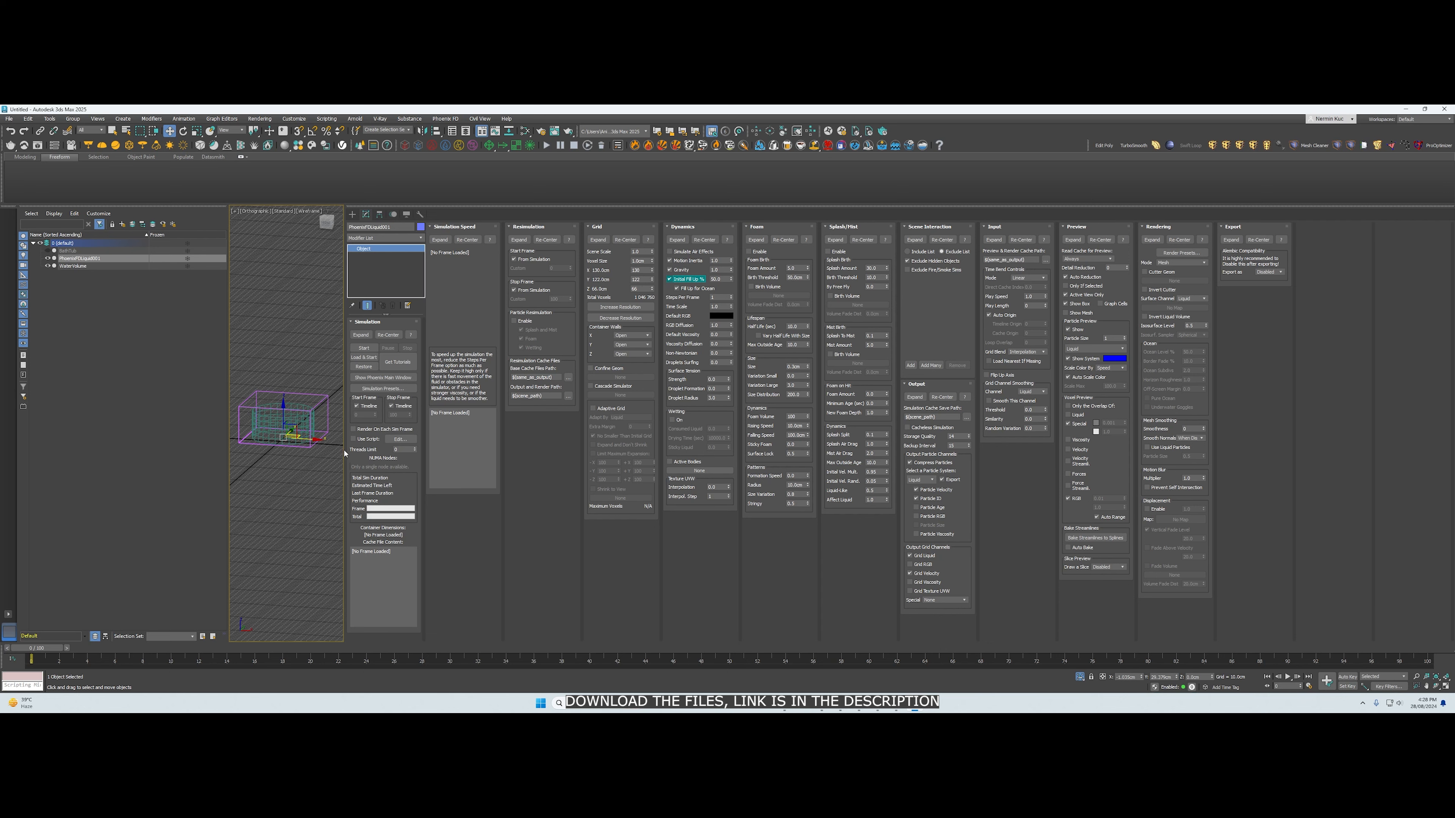
Enable Initial Liquid Fill in the Chaos Phoenix properties of the selected object
{"action": "left_click_drag", "start_coordinate": [344, 450], "coordinate": [1207, 449]}
{"action": "key", "text": "z"}
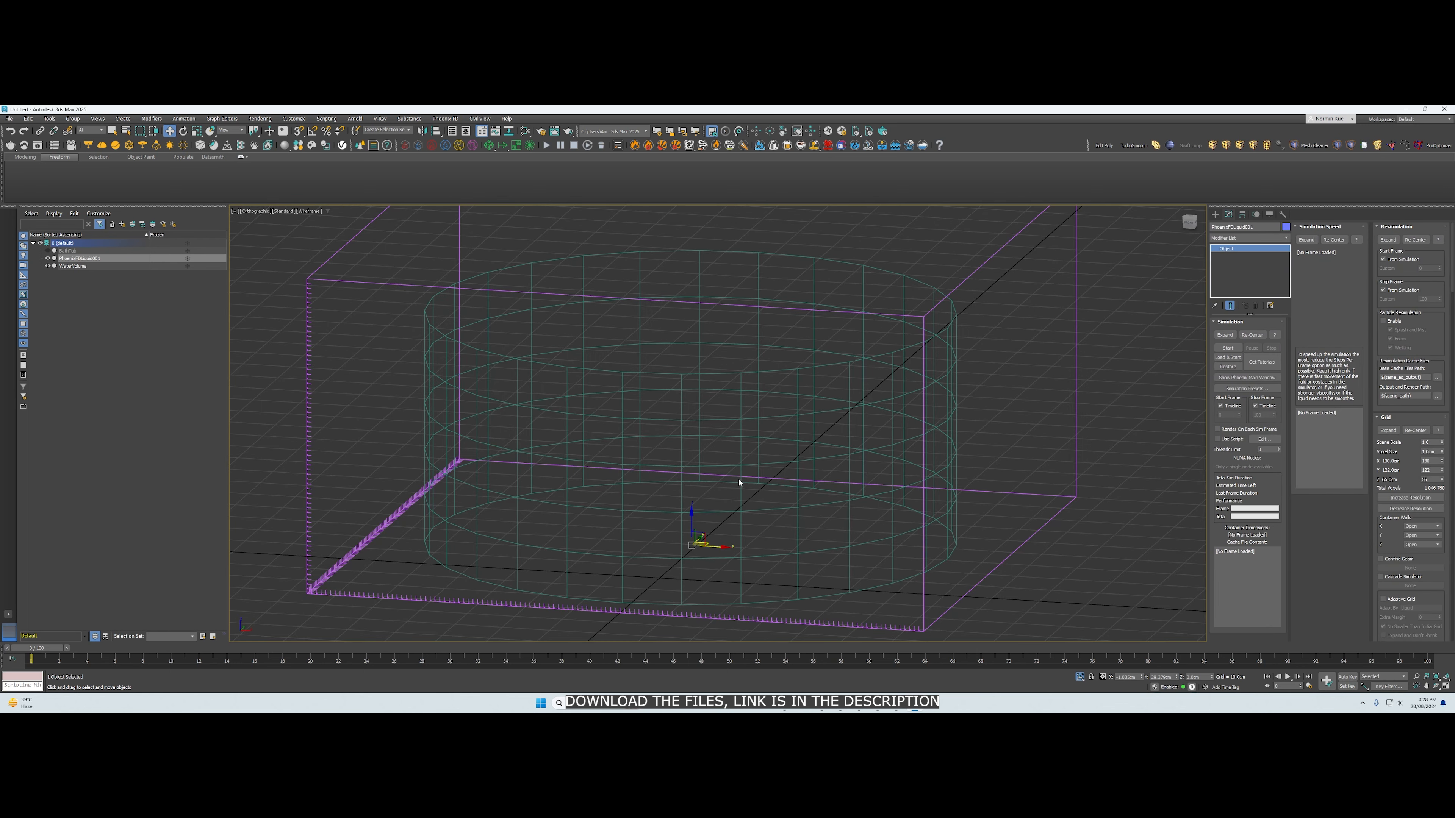
{"action": "scroll", "coordinate": [731, 454], "scroll_direction": "down", "scroll_amount": 2}
{"action": "middle_click_drag", "start_coordinate": [732, 454], "coordinate": [796, 441], "text": "alt"}
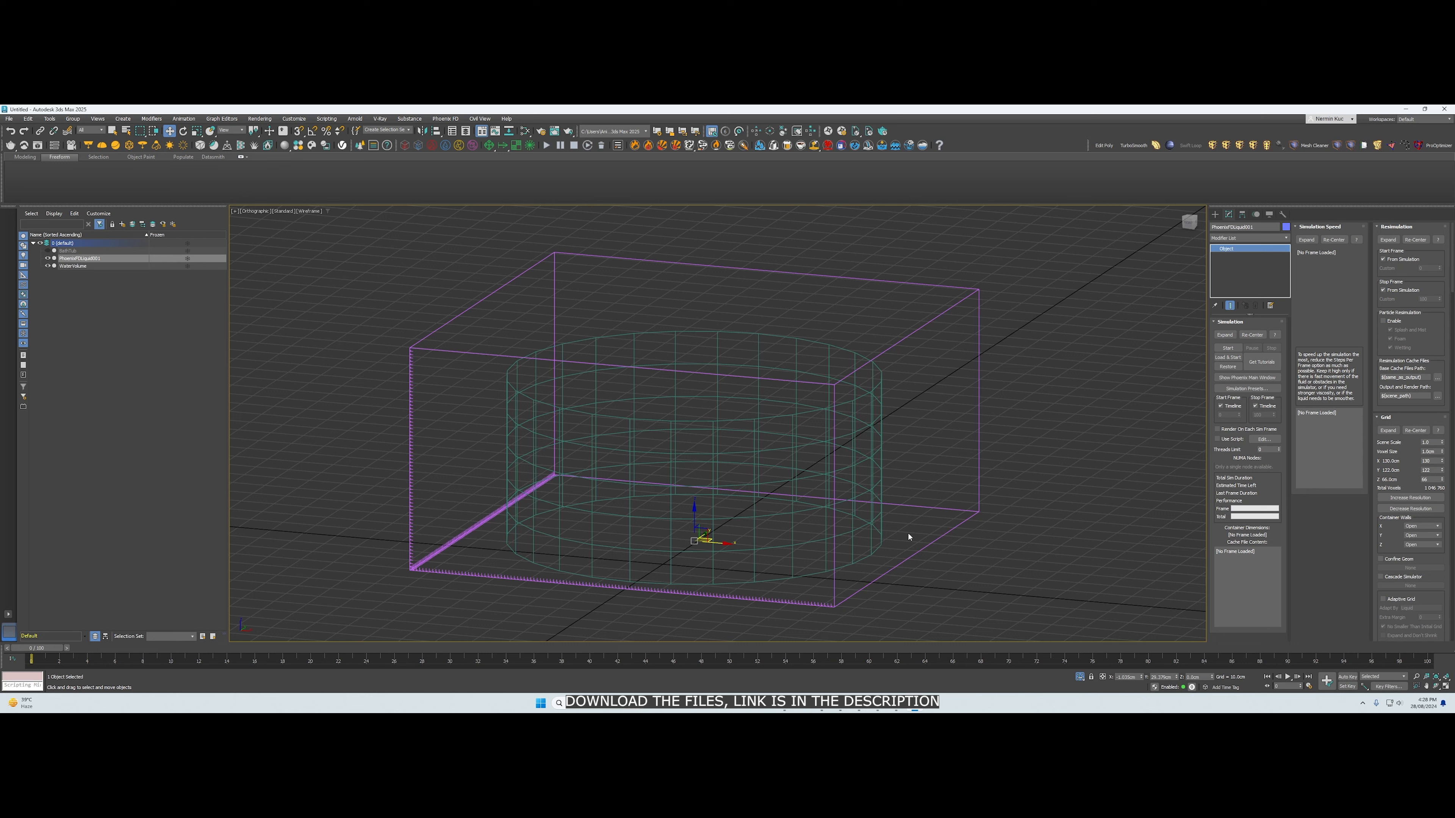
{"action": "right_click", "coordinate": [947, 311]}
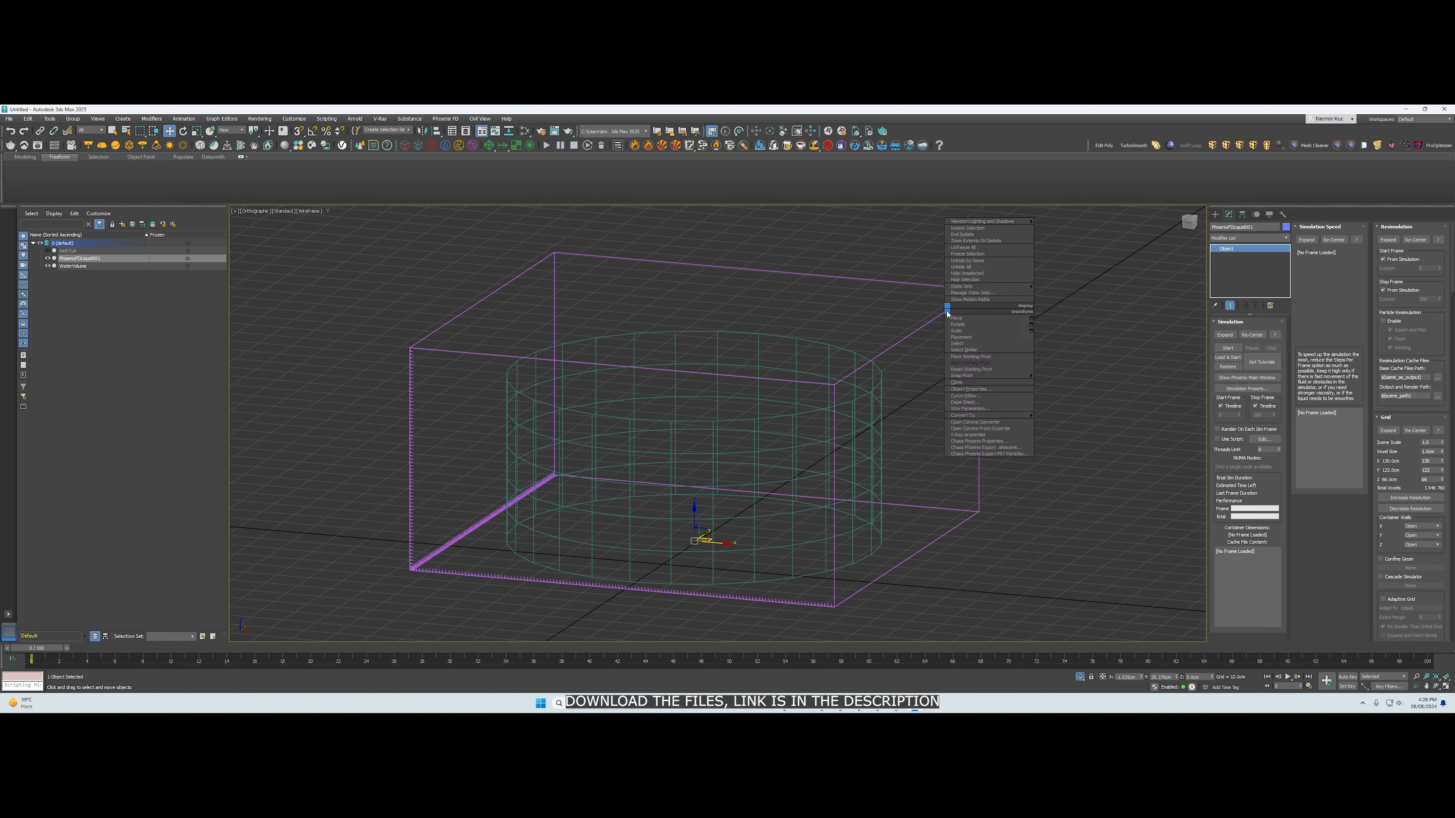
{"action": "left_click", "coordinate": [990, 443]}
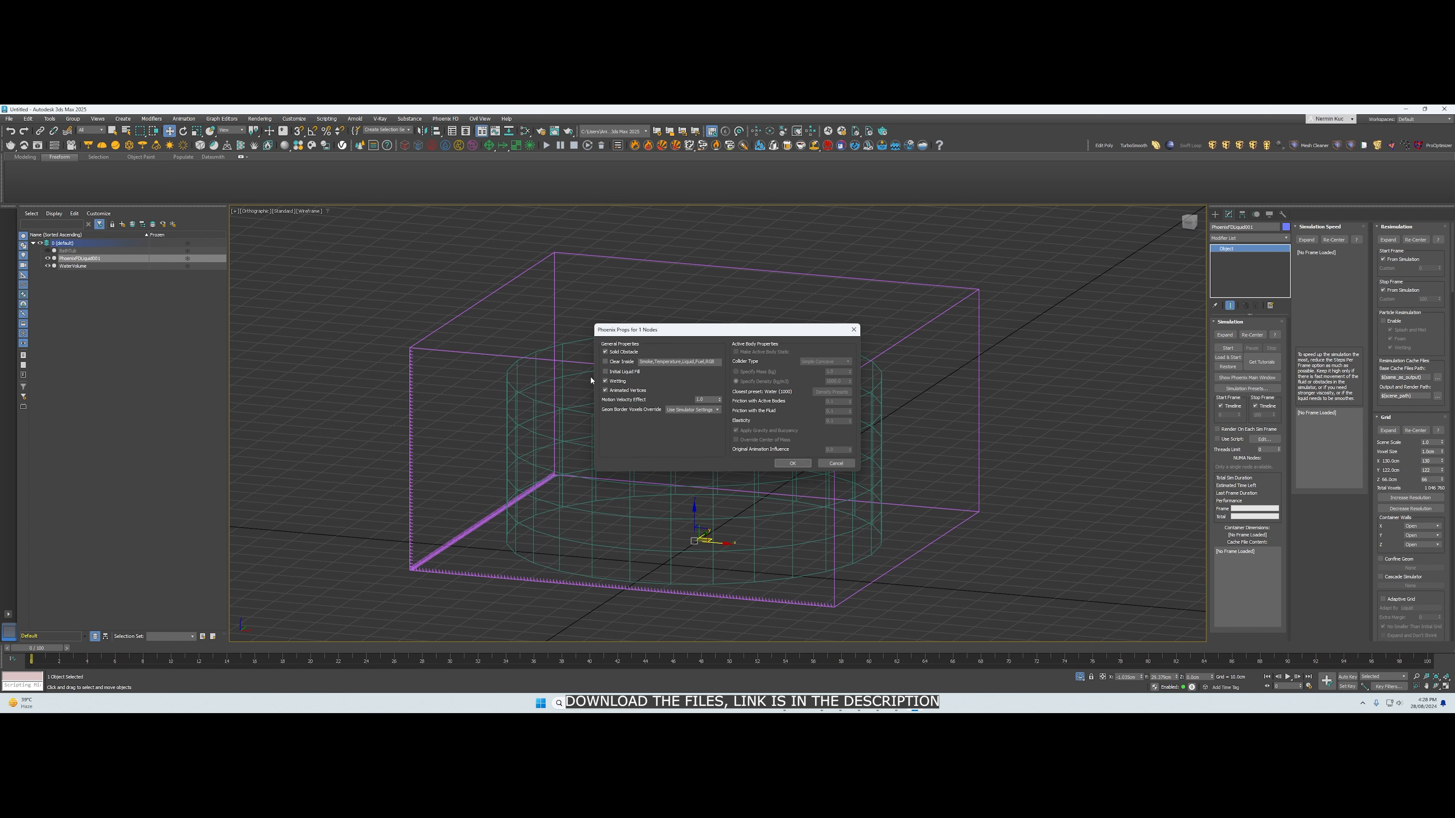
{"action": "left_click", "coordinate": [606, 373]}
{"action": "left_click", "coordinate": [793, 462]}
Check the selected object's Phoenix properties for the Initial Liquid Fill setting
{"action": "left_click", "coordinate": [114, 131]}
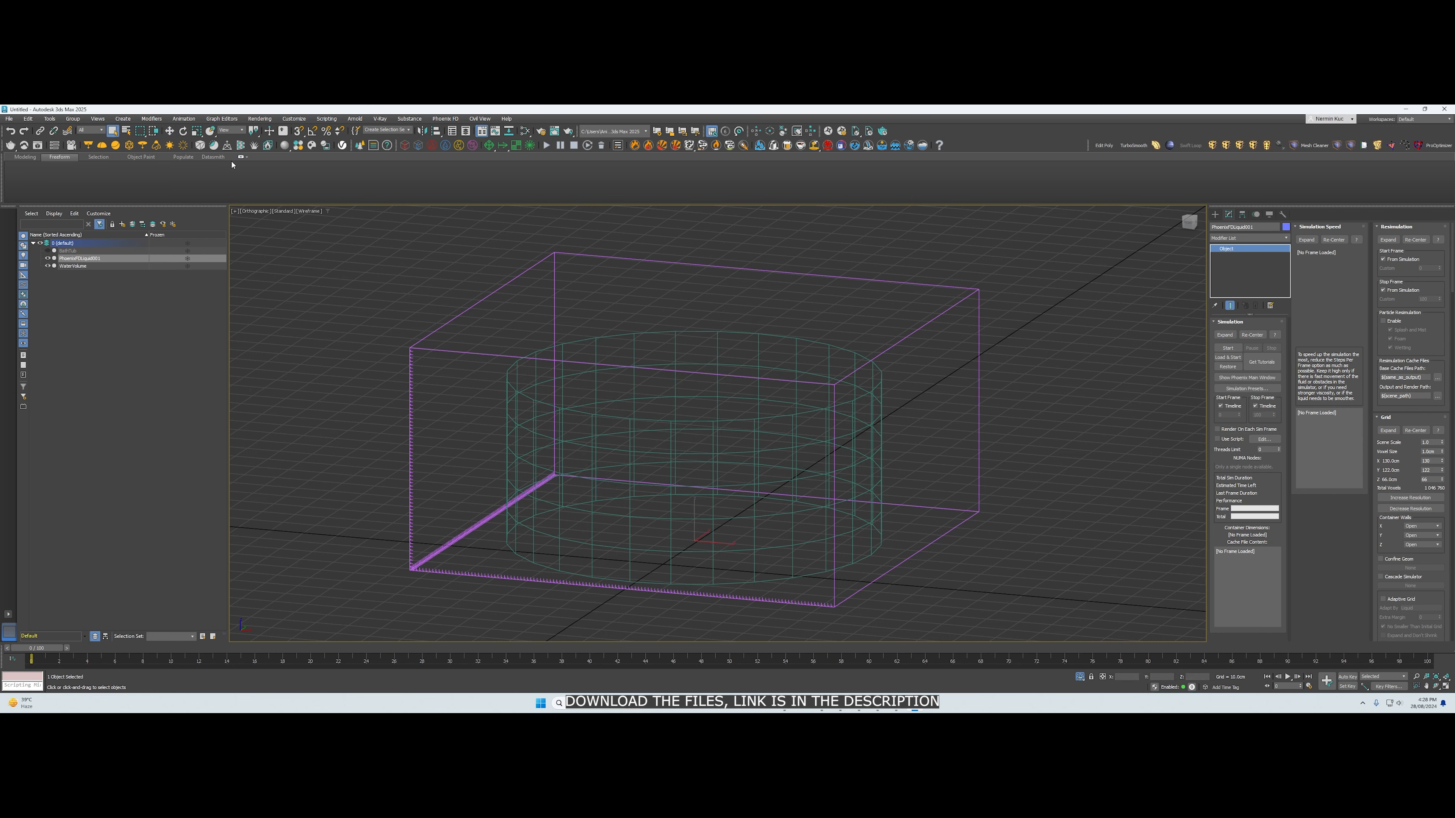
{"action": "right_click", "coordinate": [946, 312]}
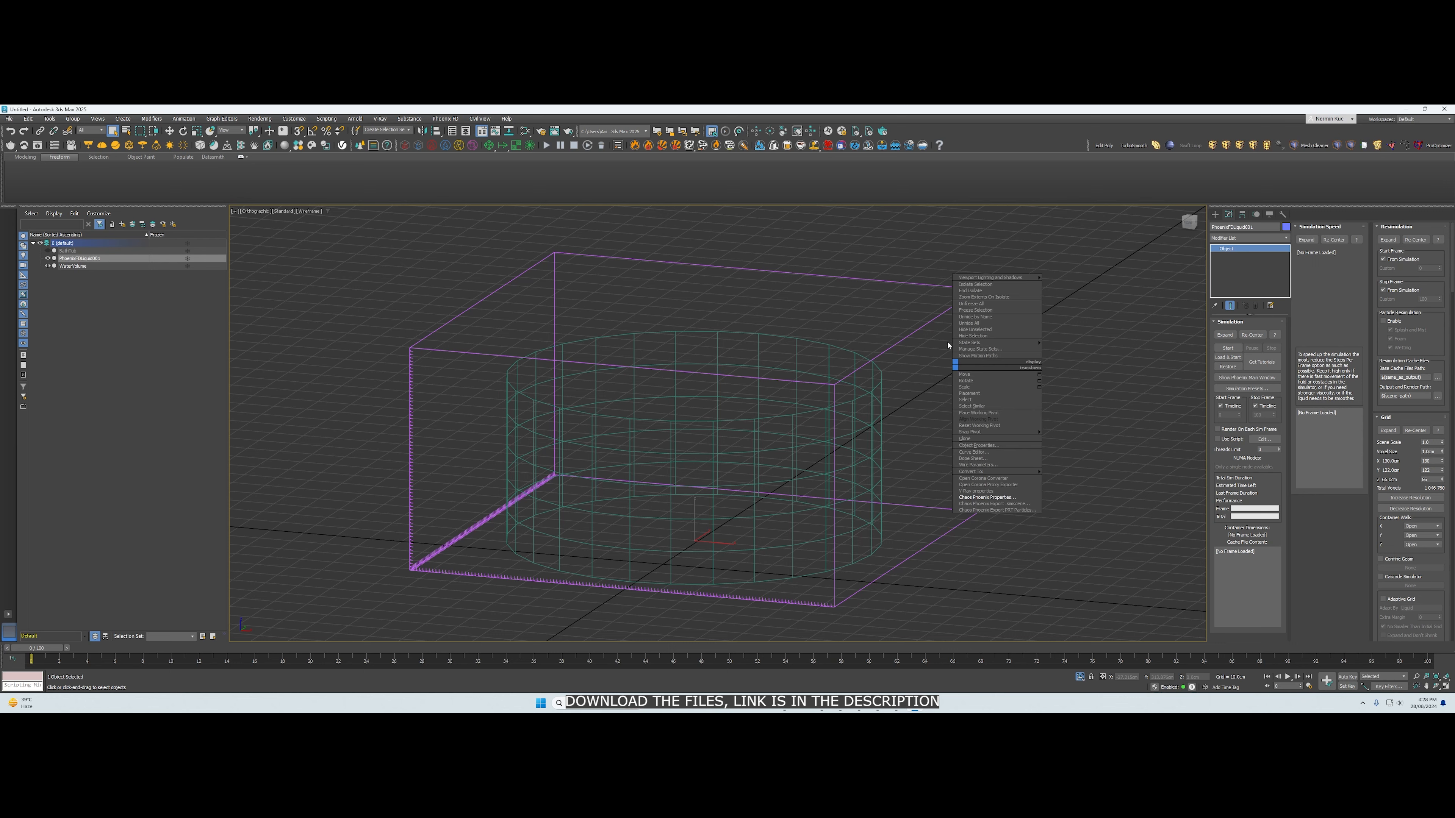
{"action": "left_click", "coordinate": [990, 497]}
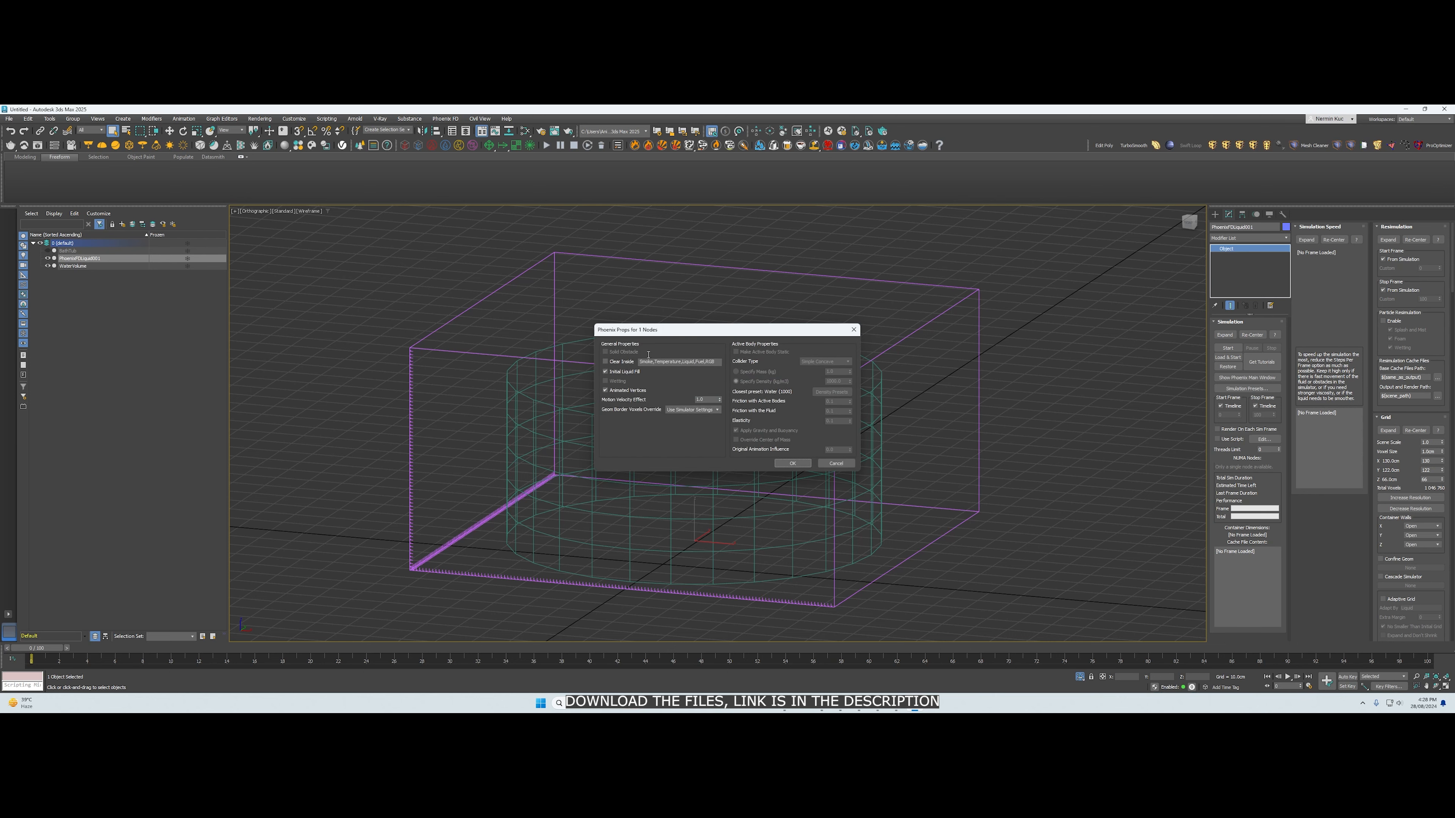
{"action": "left_click", "coordinate": [798, 463]}
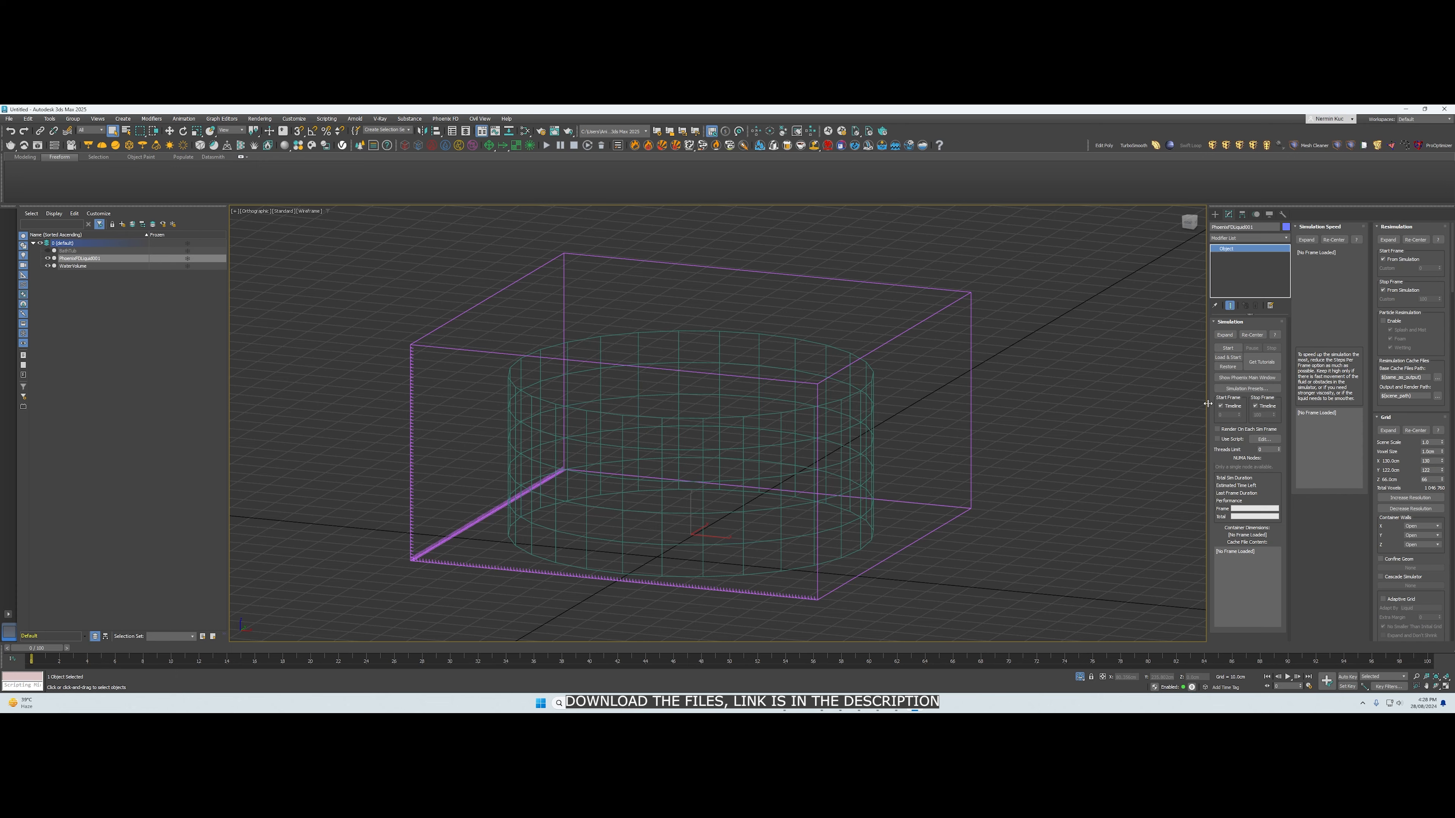
Run the Phoenix liquid simulation with the current initial fill settings
{"action": "left_click_drag", "start_coordinate": [1207, 404], "coordinate": [361, 403]}
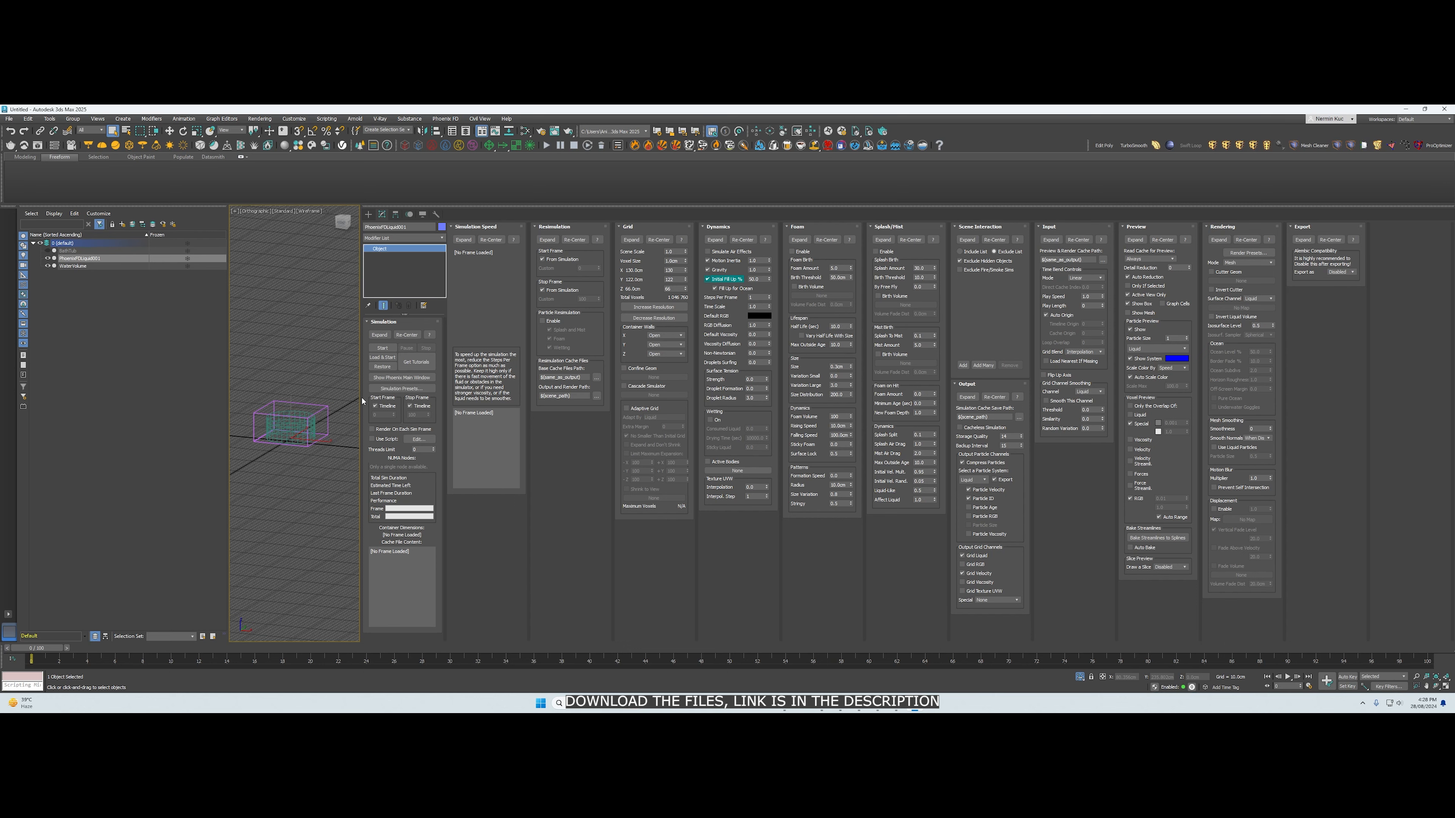
{"action": "left_click_drag", "start_coordinate": [360, 398], "coordinate": [1129, 442]}
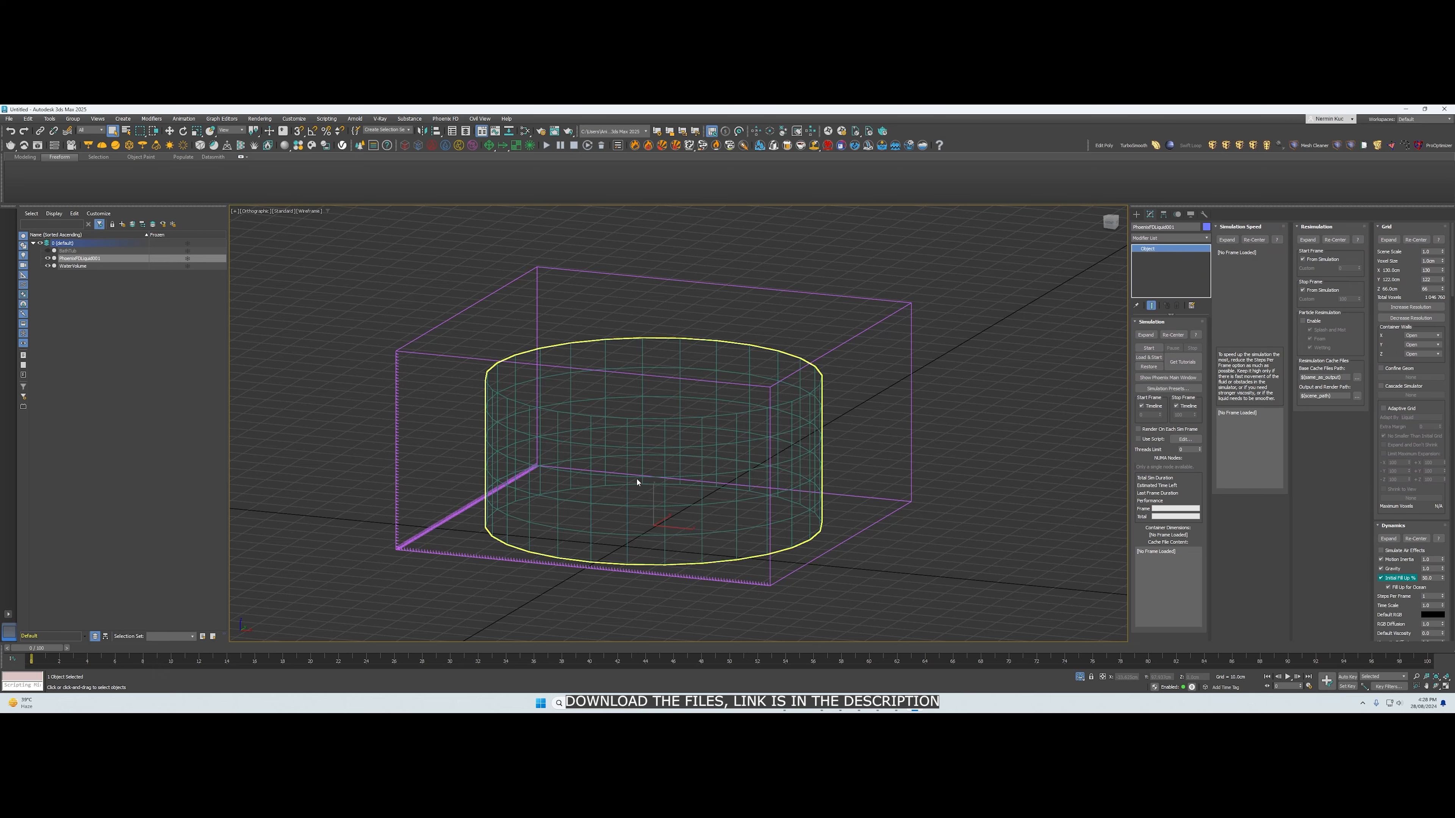
{"action": "middle_click_drag", "start_coordinate": [617, 457], "coordinate": [760, 311], "text": "alt"}
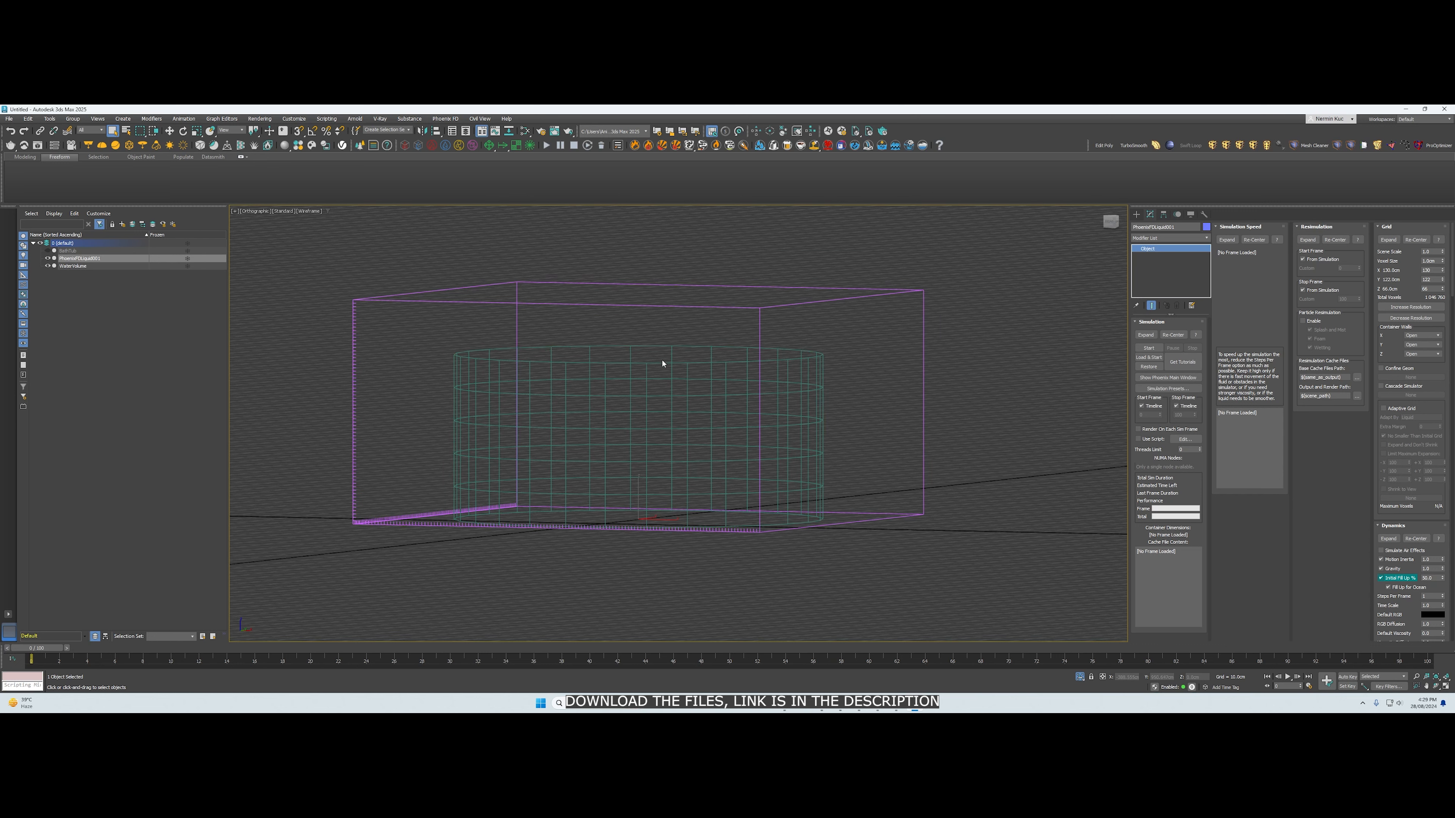
{"action": "middle_click_drag", "start_coordinate": [655, 362], "coordinate": [567, 384], "text": "alt"}
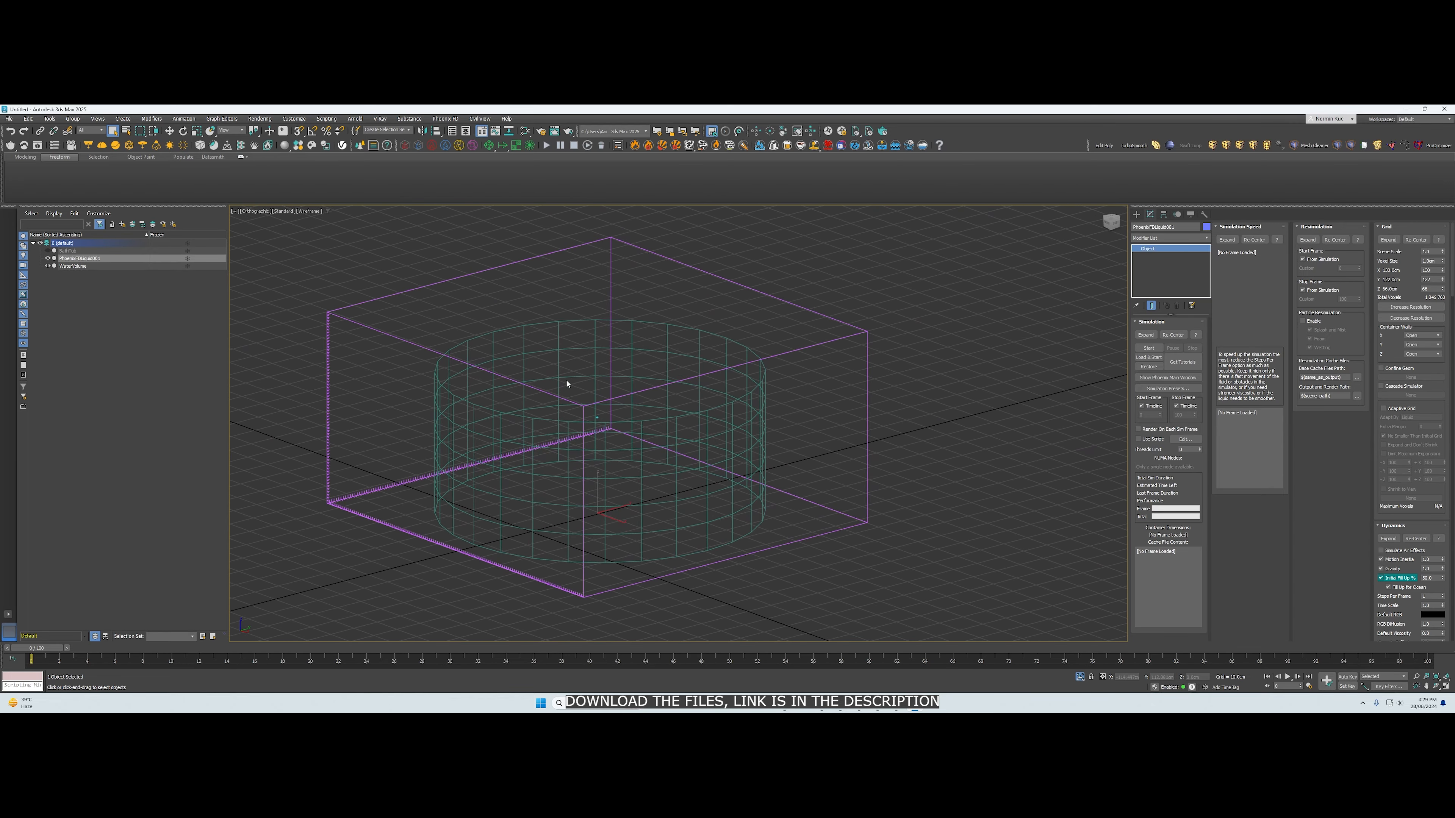
{"action": "left_click", "coordinate": [546, 147]}
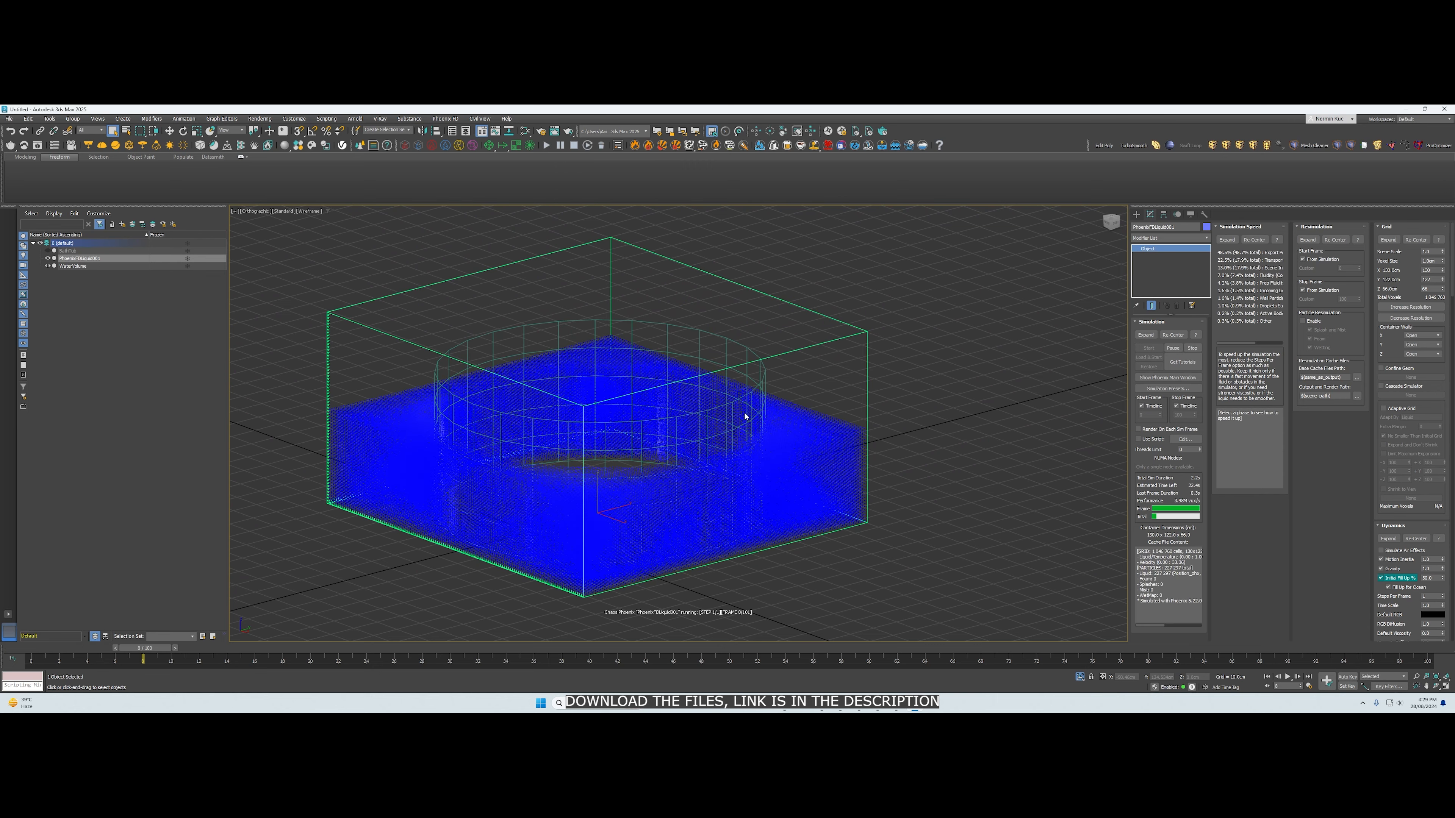
Examine from several angles how the liquid particles fill the container around the cylindrical volume during the simulation
{"action": "scroll", "coordinate": [745, 417], "scroll_direction": "up", "scroll_amount": 2}
{"action": "scroll", "coordinate": [745, 417], "scroll_direction": "up", "scroll_amount": 1}
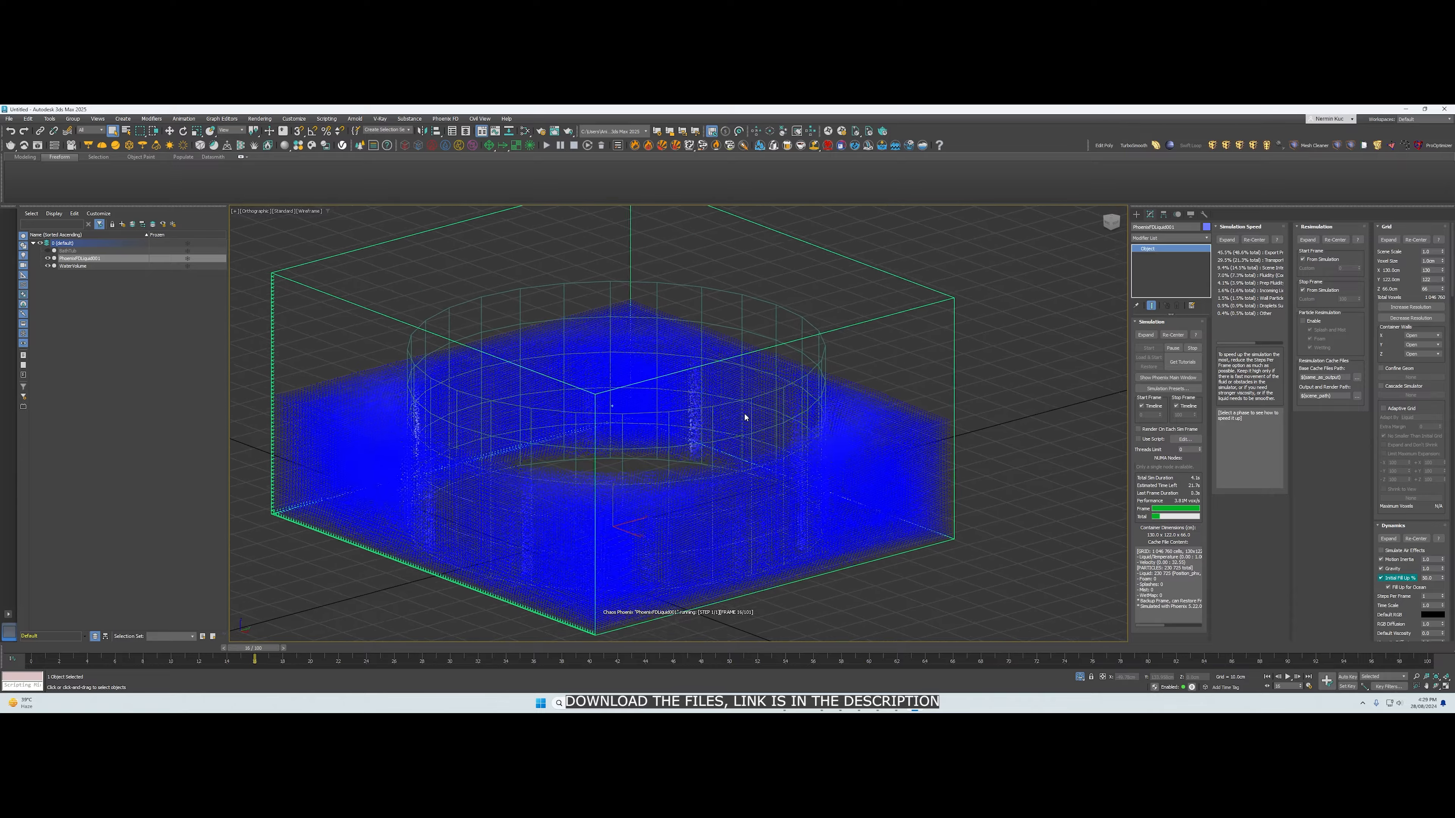
{"action": "middle_click_drag", "start_coordinate": [871, 415], "coordinate": [619, 429], "text": "alt"}
{"action": "scroll", "coordinate": [736, 400], "scroll_direction": "up", "scroll_amount": 2}
{"action": "scroll", "coordinate": [617, 433], "scroll_direction": "down", "scroll_amount": 1}
{"action": "scroll", "coordinate": [617, 434], "scroll_direction": "down", "scroll_amount": 2}
{"action": "scroll", "coordinate": [618, 433], "scroll_direction": "up", "scroll_amount": 1}
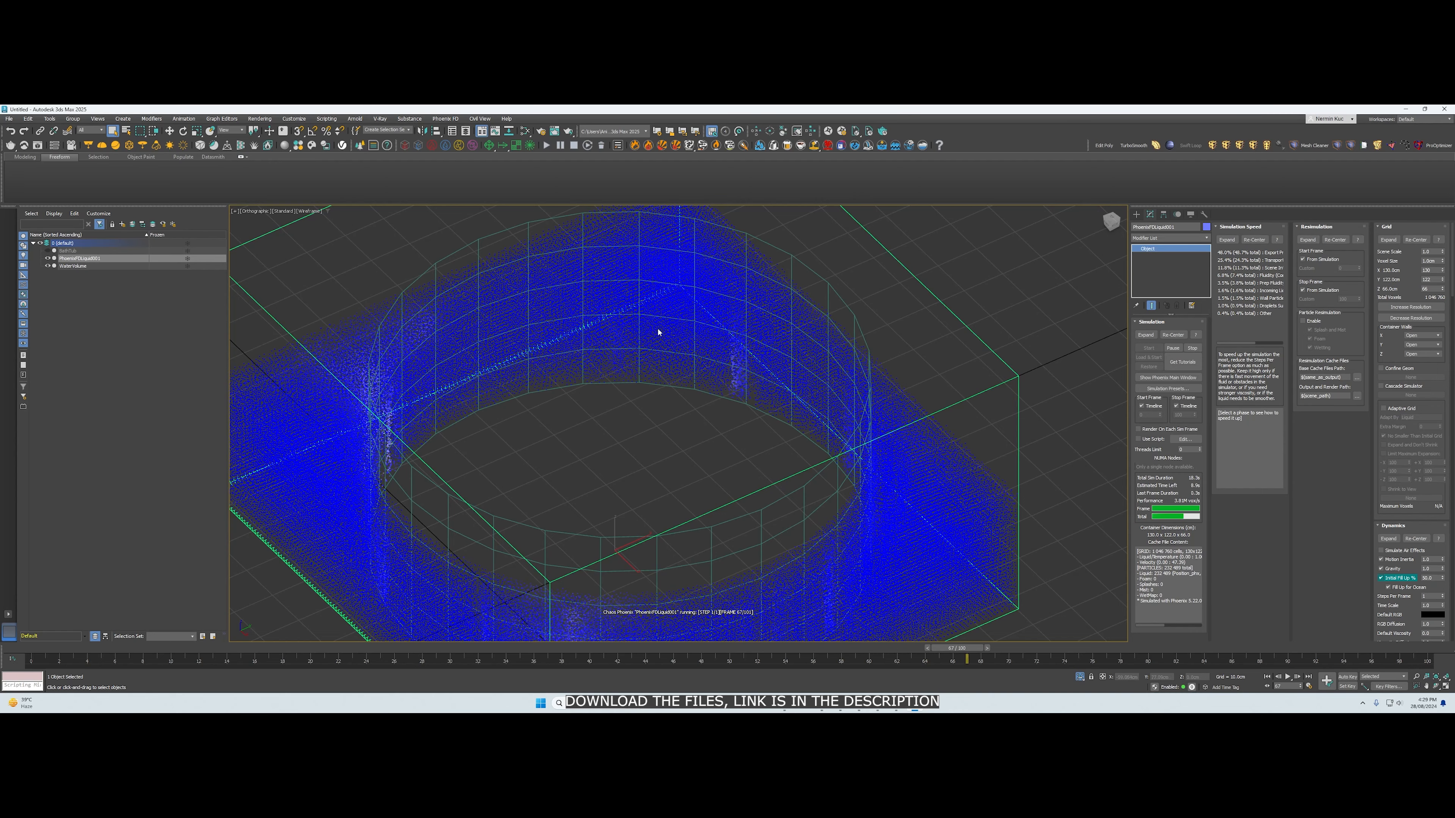
{"action": "middle_click_drag", "start_coordinate": [707, 354], "coordinate": [711, 354], "text": "alt"}
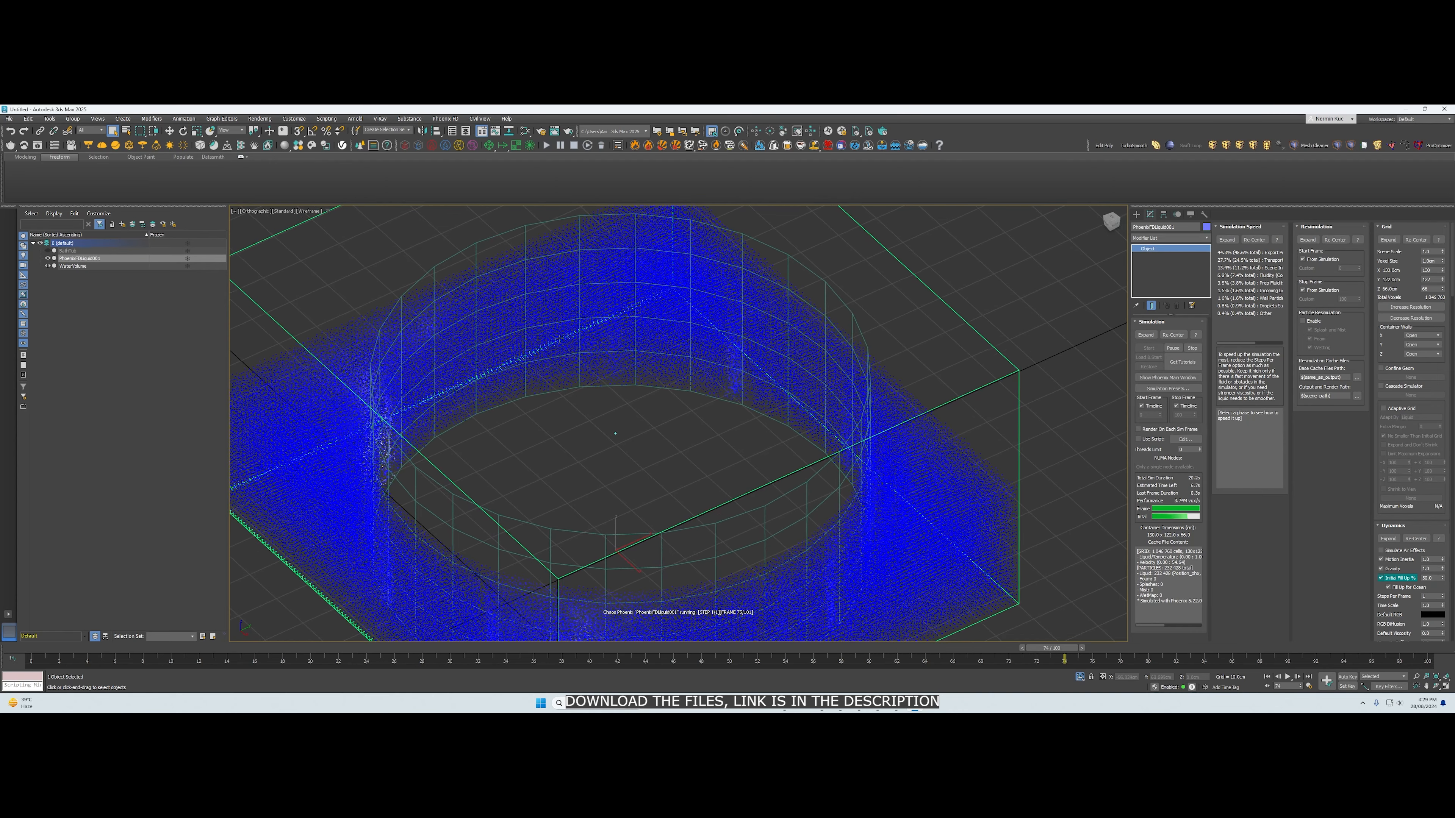
{"action": "scroll", "coordinate": [507, 357], "scroll_direction": "down", "scroll_amount": 1}
{"action": "mouse_move", "coordinate": [506, 358]}
{"action": "middle_mouse_down", "text": "alt"}
{"action": "mouse_move", "coordinate": [529, 374]}
{"action": "mouse_move", "coordinate": [510, 406]}
{"action": "mouse_move", "coordinate": [324, 422]}
{"action": "middle_mouse_up", "text": "alt"}
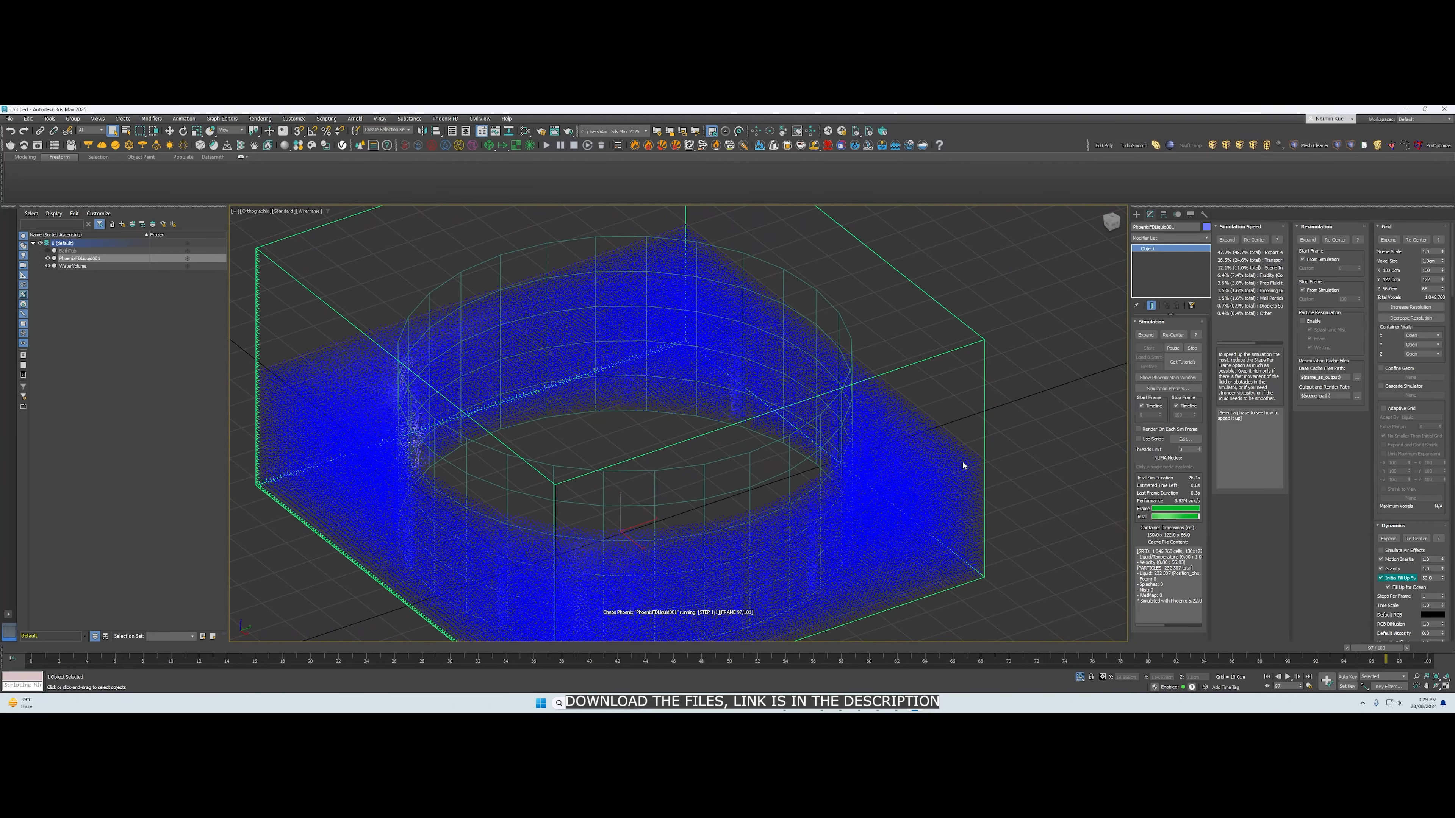
{"action": "mouse_move", "coordinate": [799, 328]}
{"action": "middle_mouse_down", "text": "alt"}
{"action": "mouse_move", "coordinate": [721, 348]}
{"action": "mouse_move", "coordinate": [636, 404]}
{"action": "middle_mouse_up", "text": "alt"}
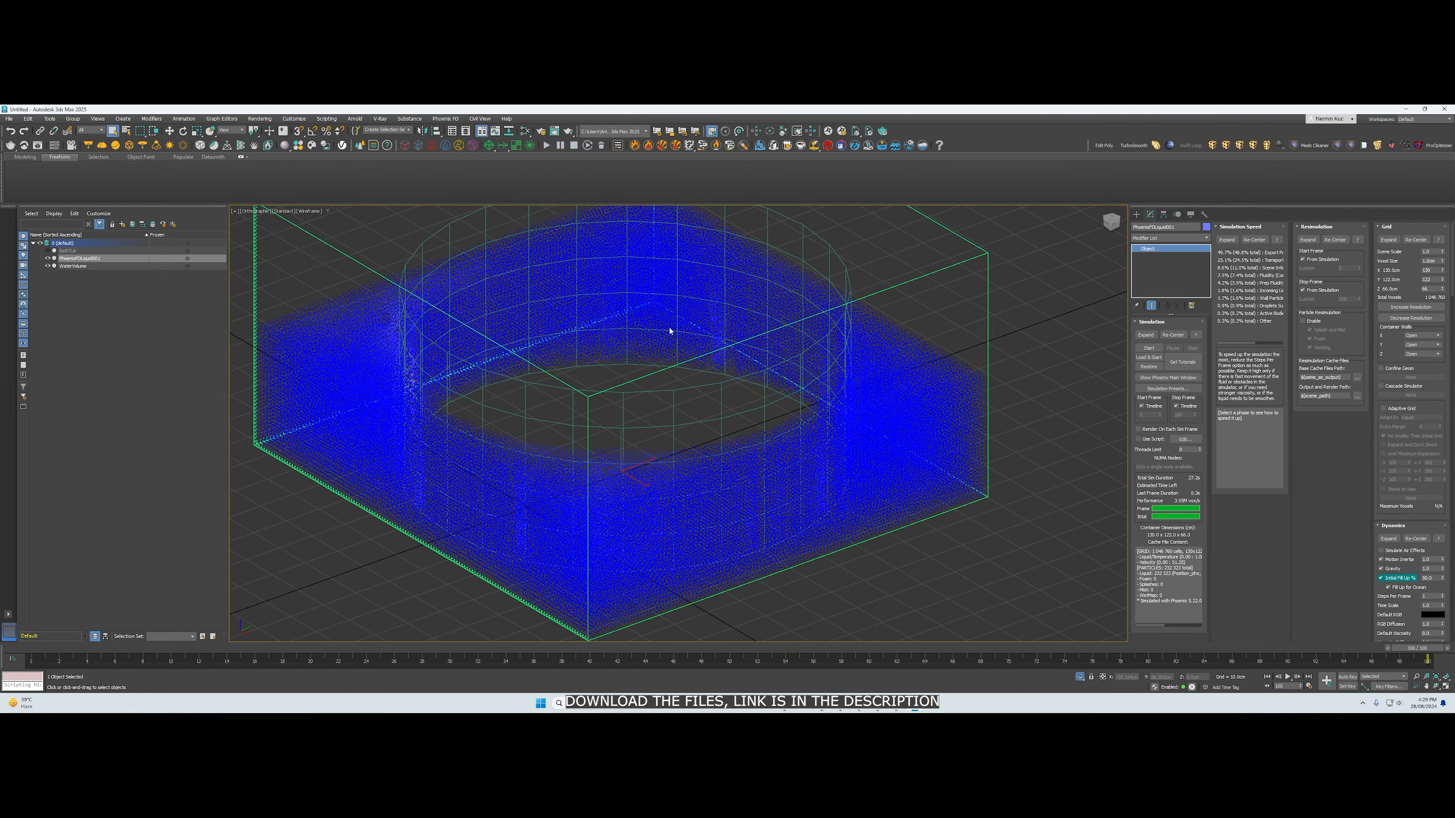
{"action": "middle_click_drag", "start_coordinate": [669, 330], "coordinate": [689, 355], "text": "alt"}
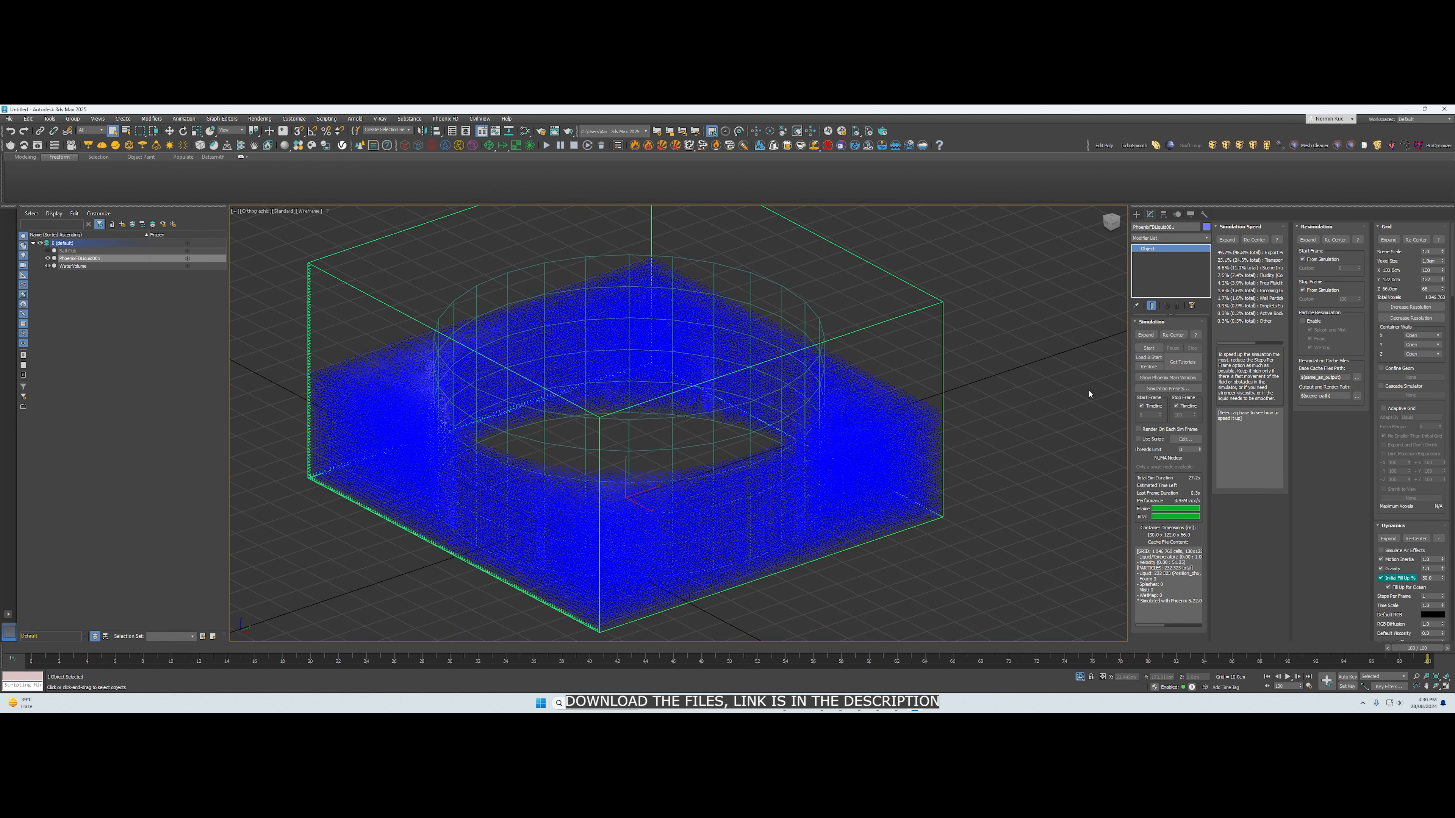
Enable Confine Geom in the simulator's Grid settings and assign the WaterVolume object as the confining geometry
{"action": "left_click_drag", "start_coordinate": [1128, 406], "coordinate": [611, 406]}
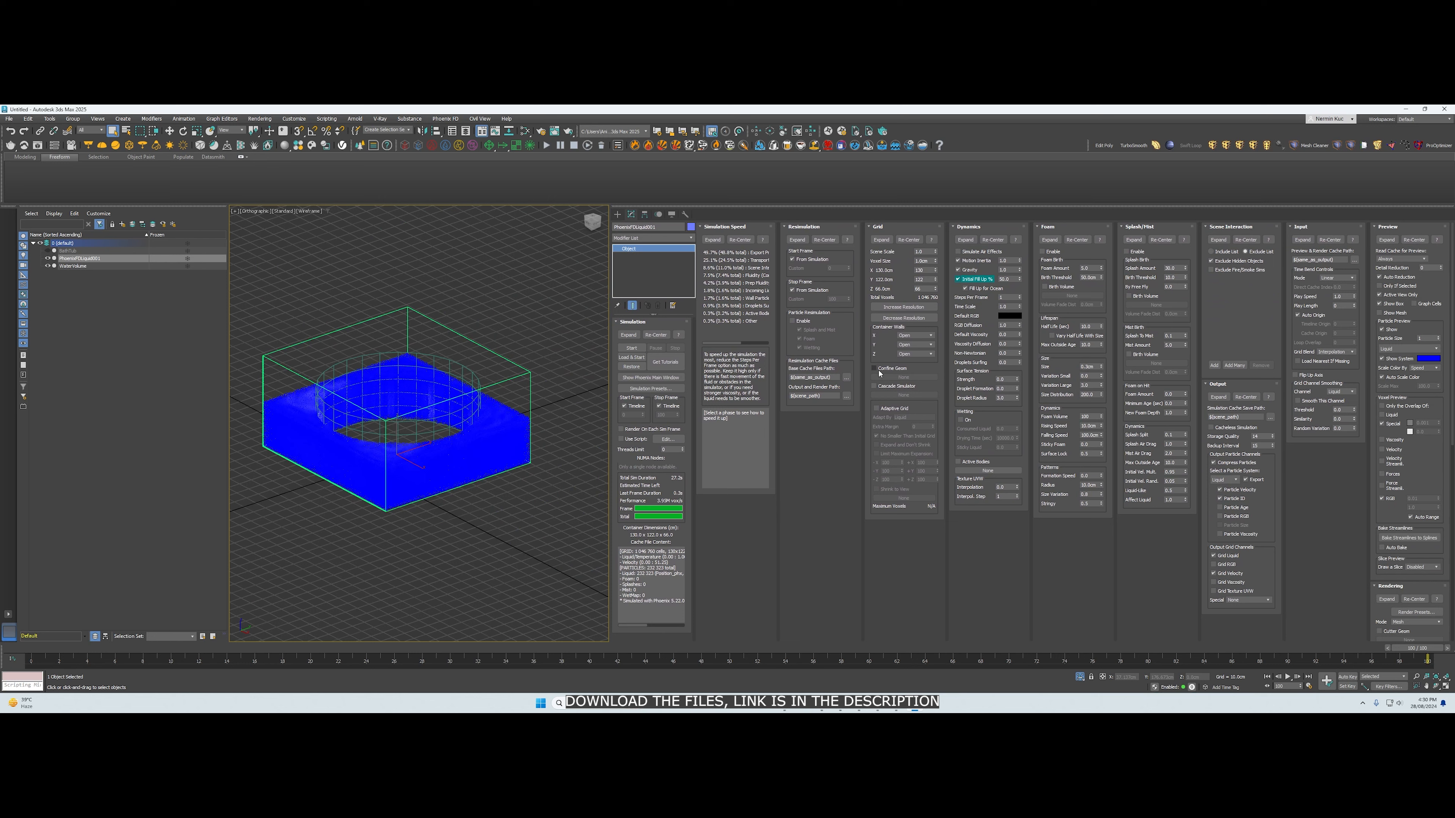
{"action": "mouse_move", "coordinate": [878, 372]}
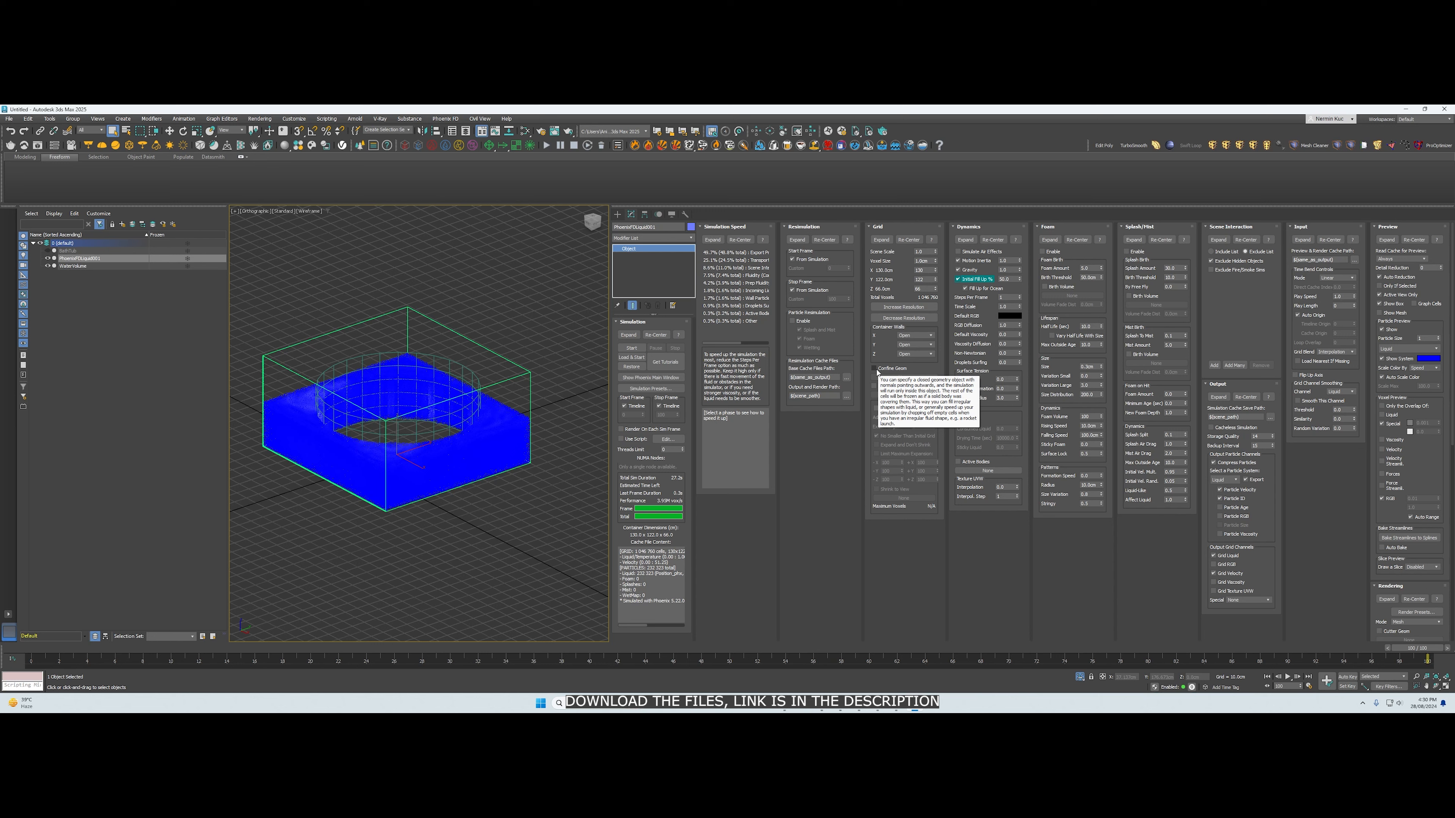
{"action": "left_click", "coordinate": [875, 369]}
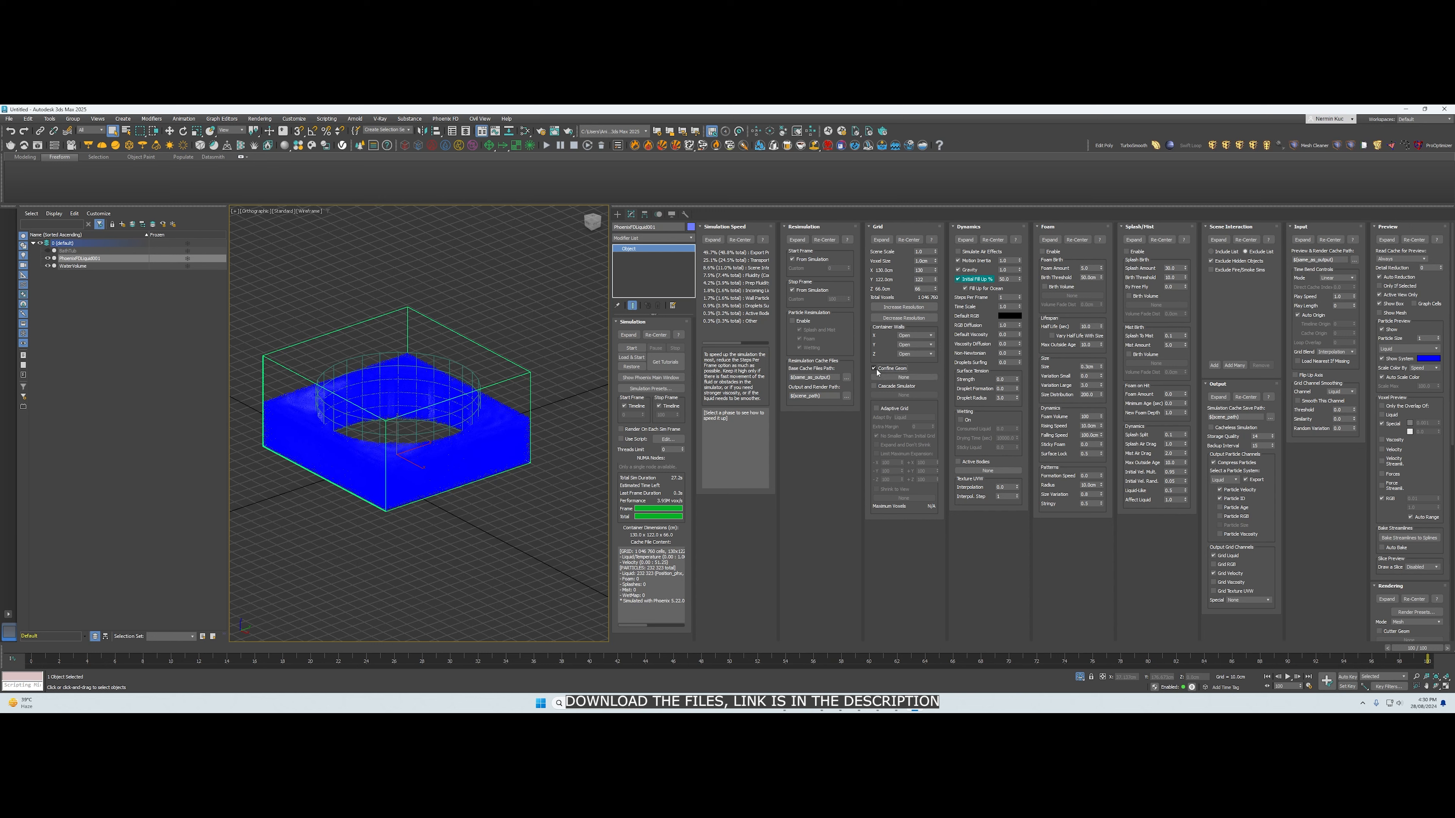
{"action": "left_click", "coordinate": [909, 379]}
{"action": "left_click", "coordinate": [67, 267]}
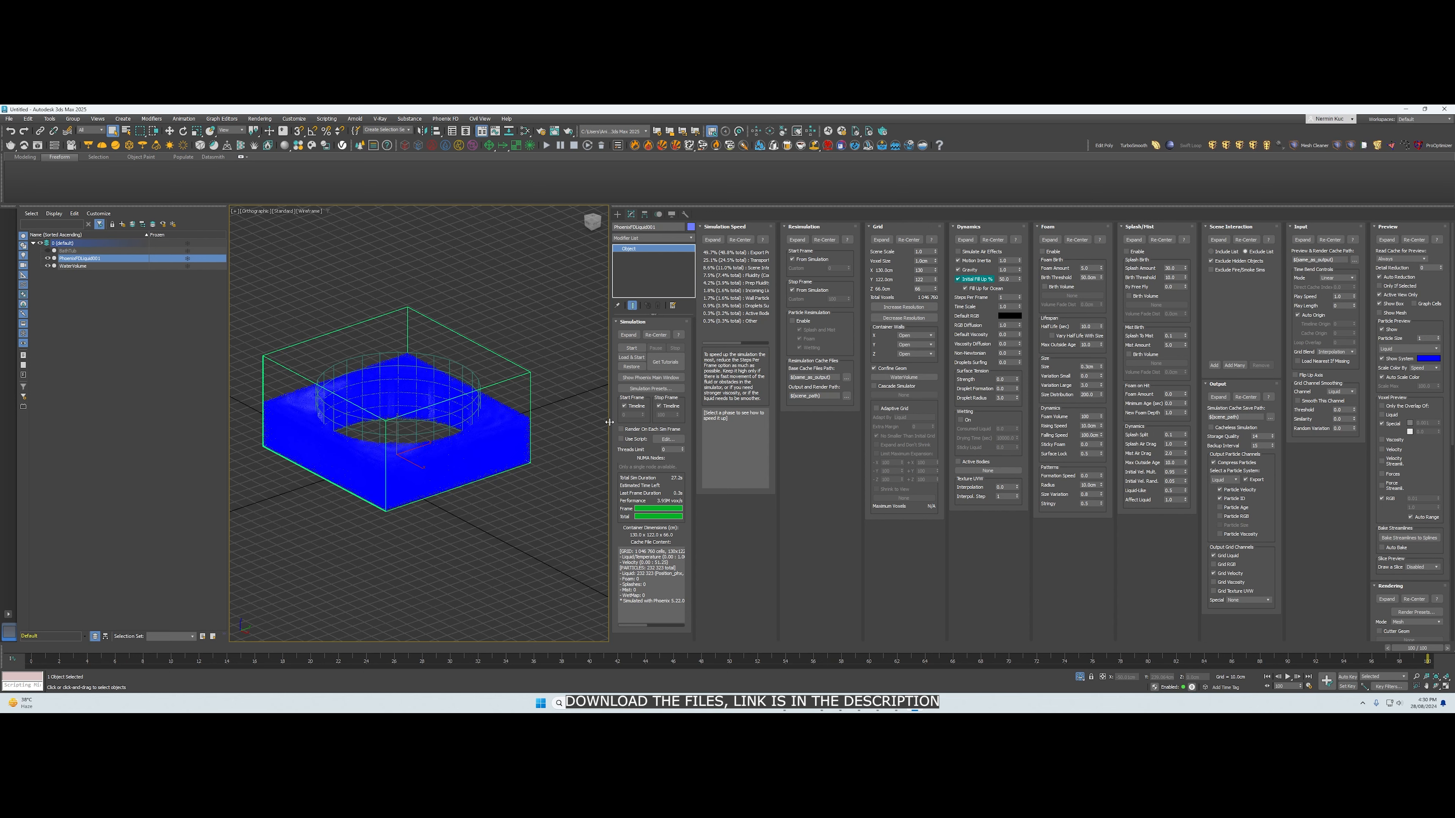
Stop the simulation and delete the liquid simulator's cache files
{"action": "left_click_drag", "start_coordinate": [610, 424], "coordinate": [1137, 426]}
{"action": "scroll", "coordinate": [1136, 426], "scroll_direction": "down", "scroll_amount": 5}
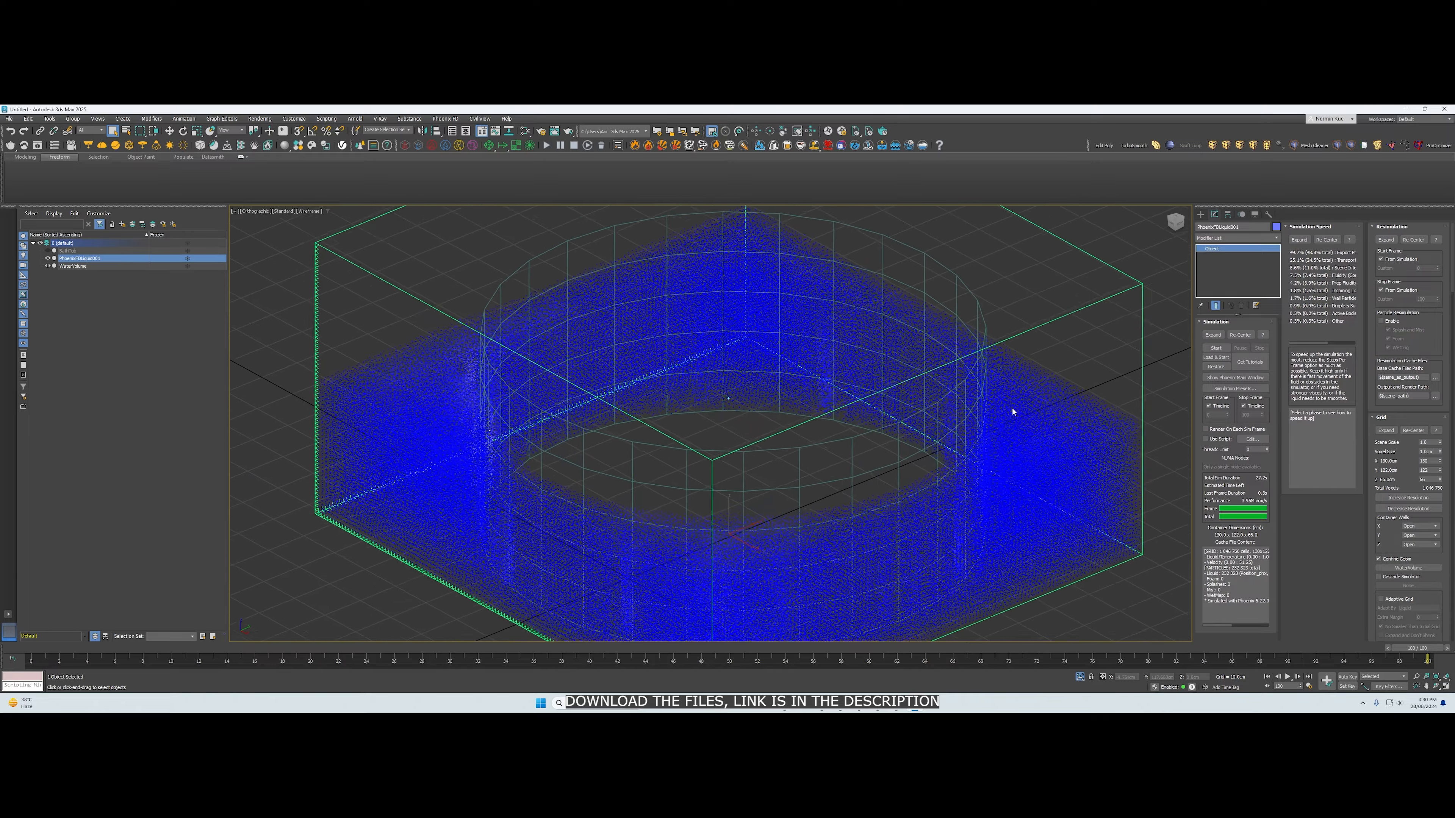
{"action": "middle_click_drag", "start_coordinate": [783, 368], "coordinate": [731, 315], "text": "alt"}
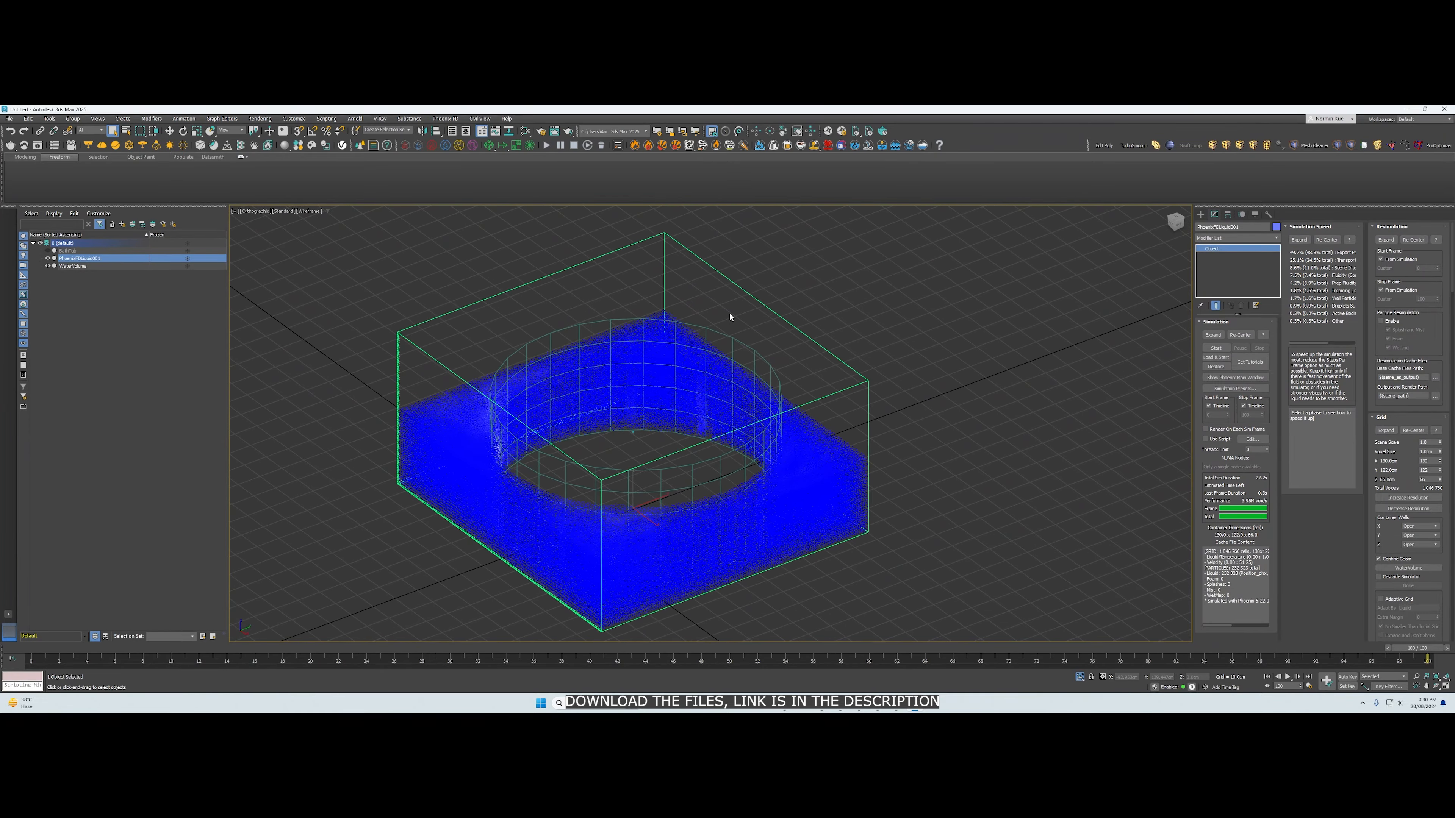
{"action": "scroll", "coordinate": [710, 303], "scroll_direction": "down", "scroll_amount": 1}
{"action": "left_click", "coordinate": [575, 148]}
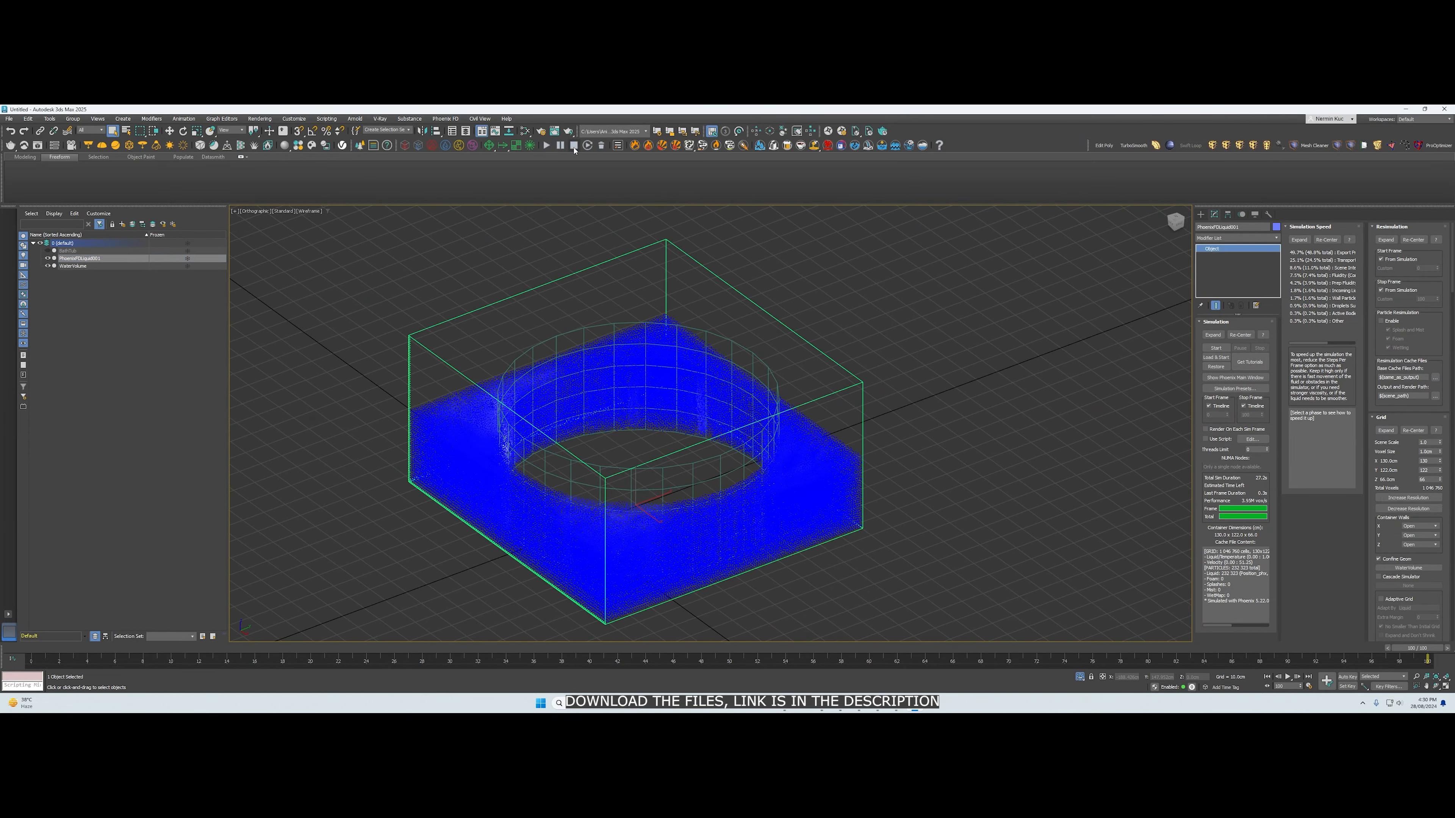
{"action": "left_click", "coordinate": [601, 146]}
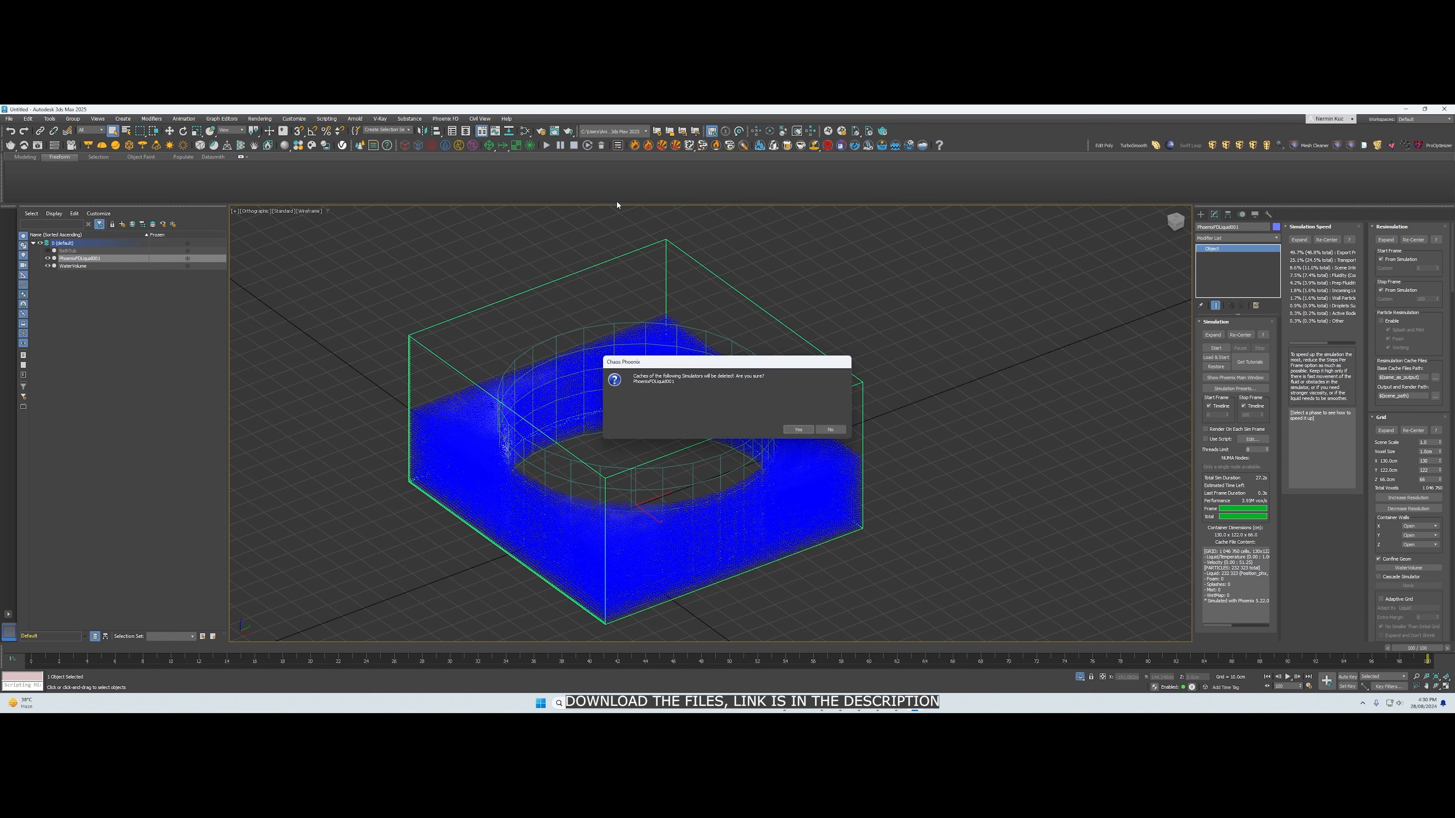
{"action": "left_click", "coordinate": [797, 429]}
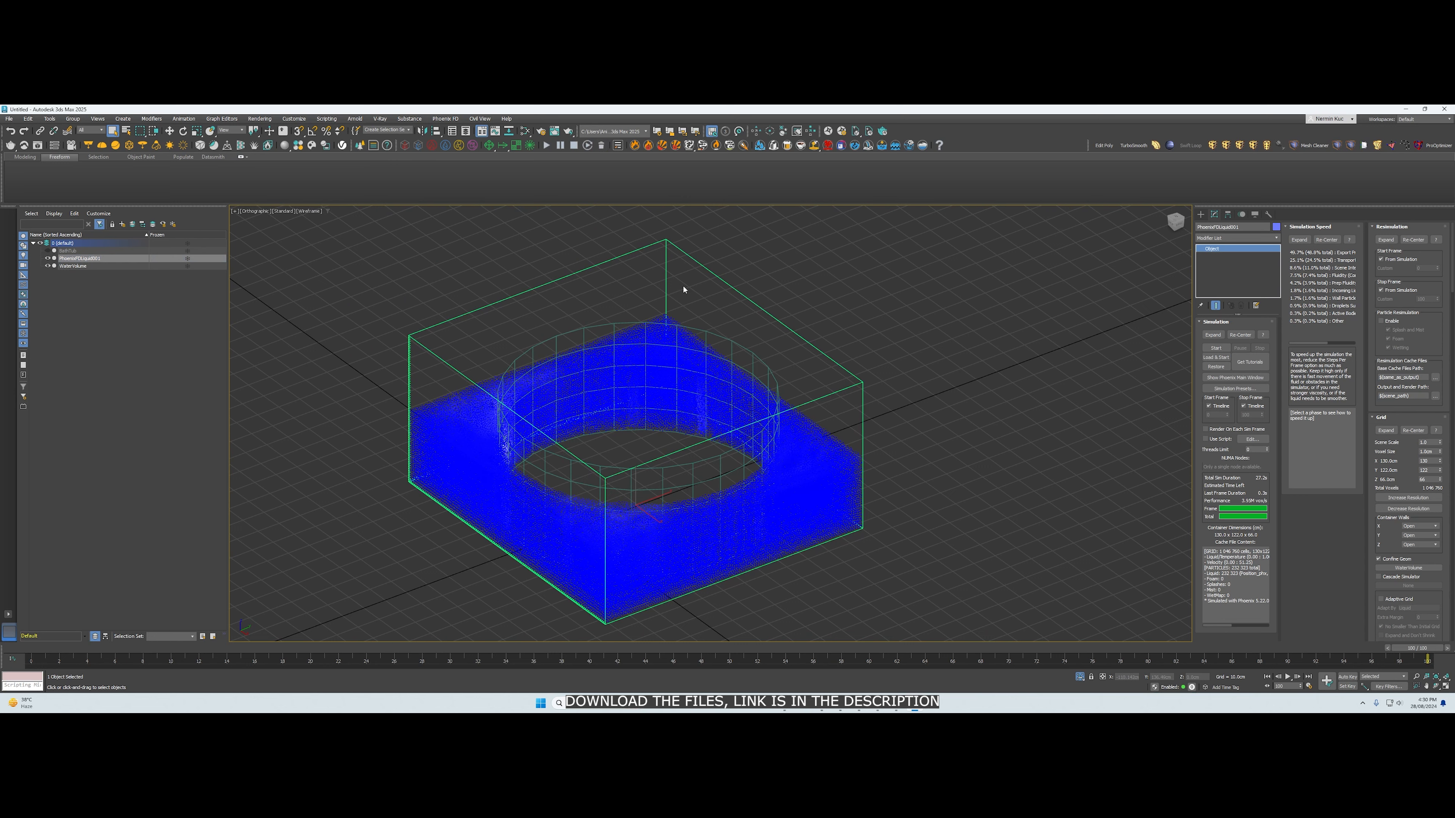
Rerun the liquid simulation with the confining geometry and inspect the particle fill inside the cylinder
{"action": "left_click", "coordinate": [547, 147]}
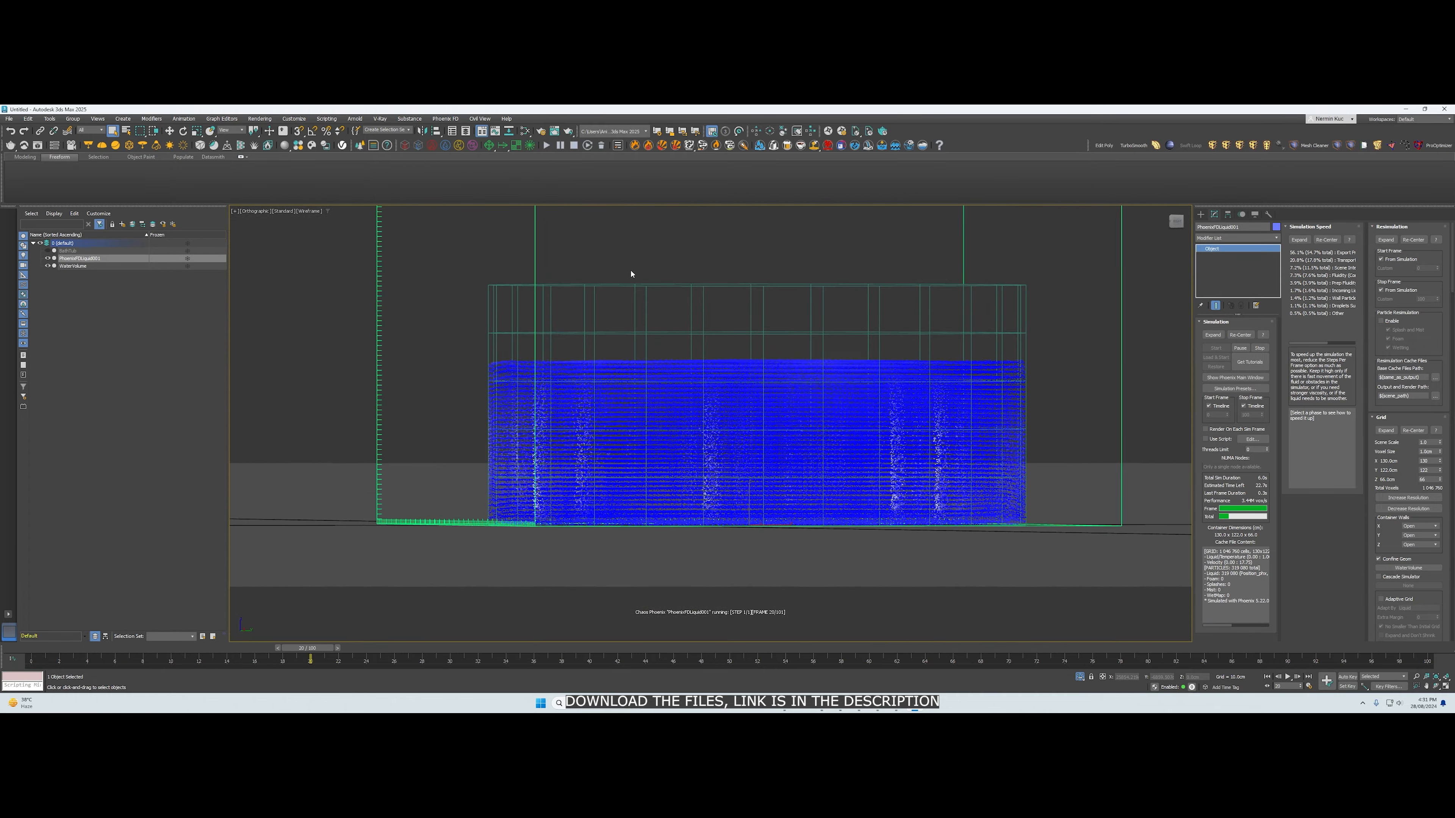
{"action": "key", "text": "y"}
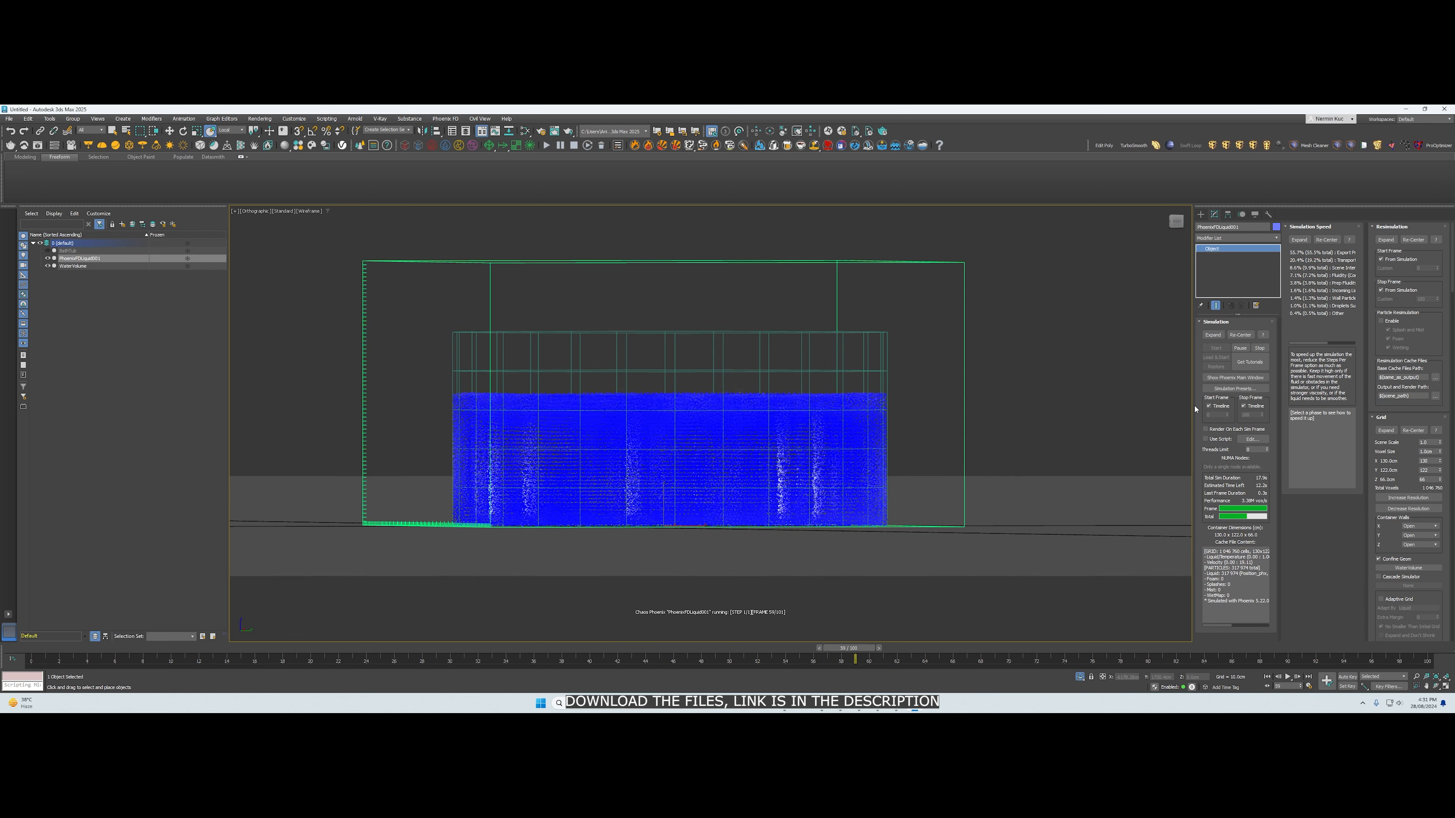
{"action": "left_click_drag", "start_coordinate": [1194, 394], "coordinate": [730, 392]}
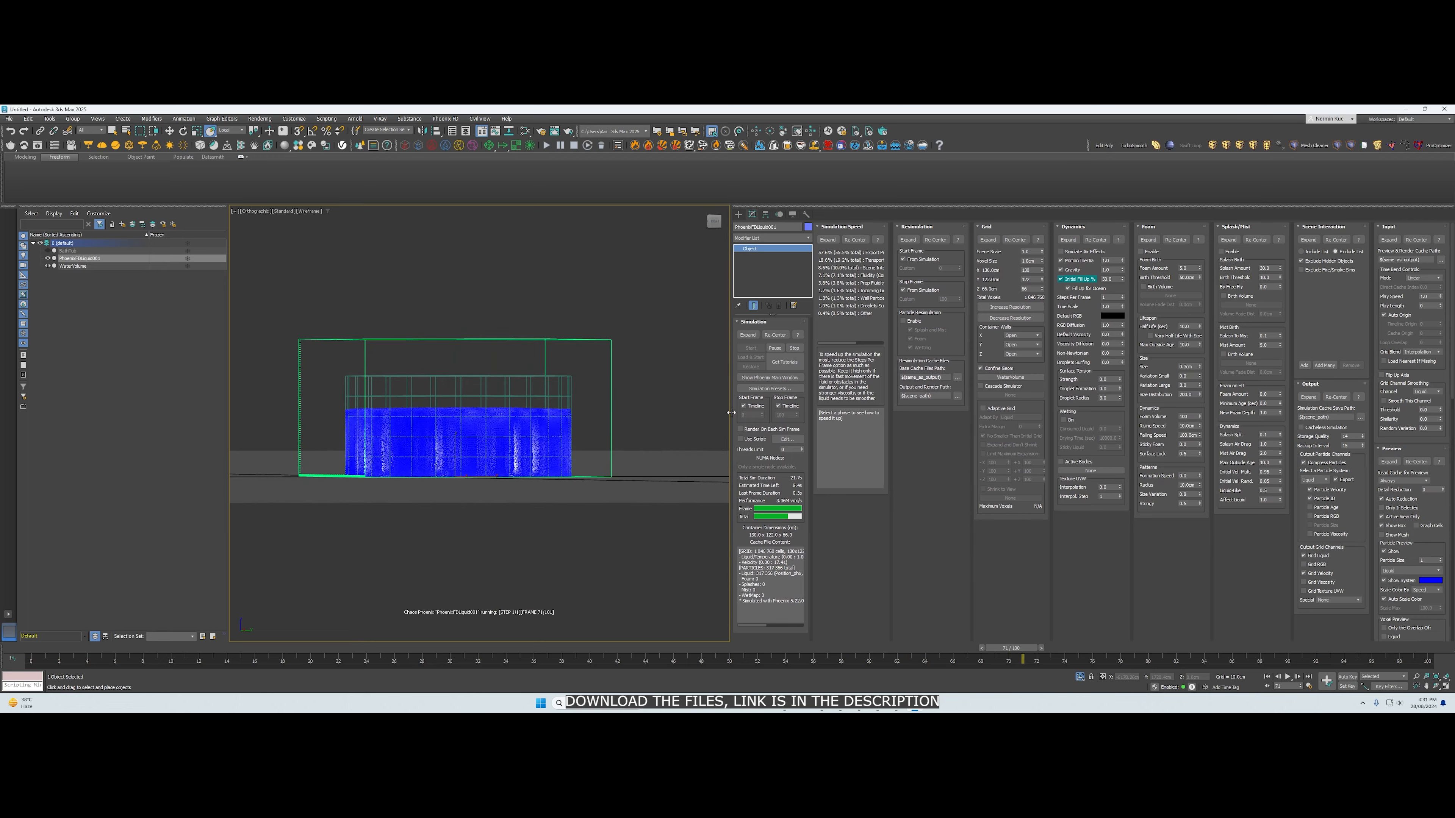
{"action": "left_click_drag", "start_coordinate": [732, 415], "coordinate": [1206, 421]}
{"action": "middle_click_drag", "start_coordinate": [823, 441], "coordinate": [823, 441], "text": "alt"}
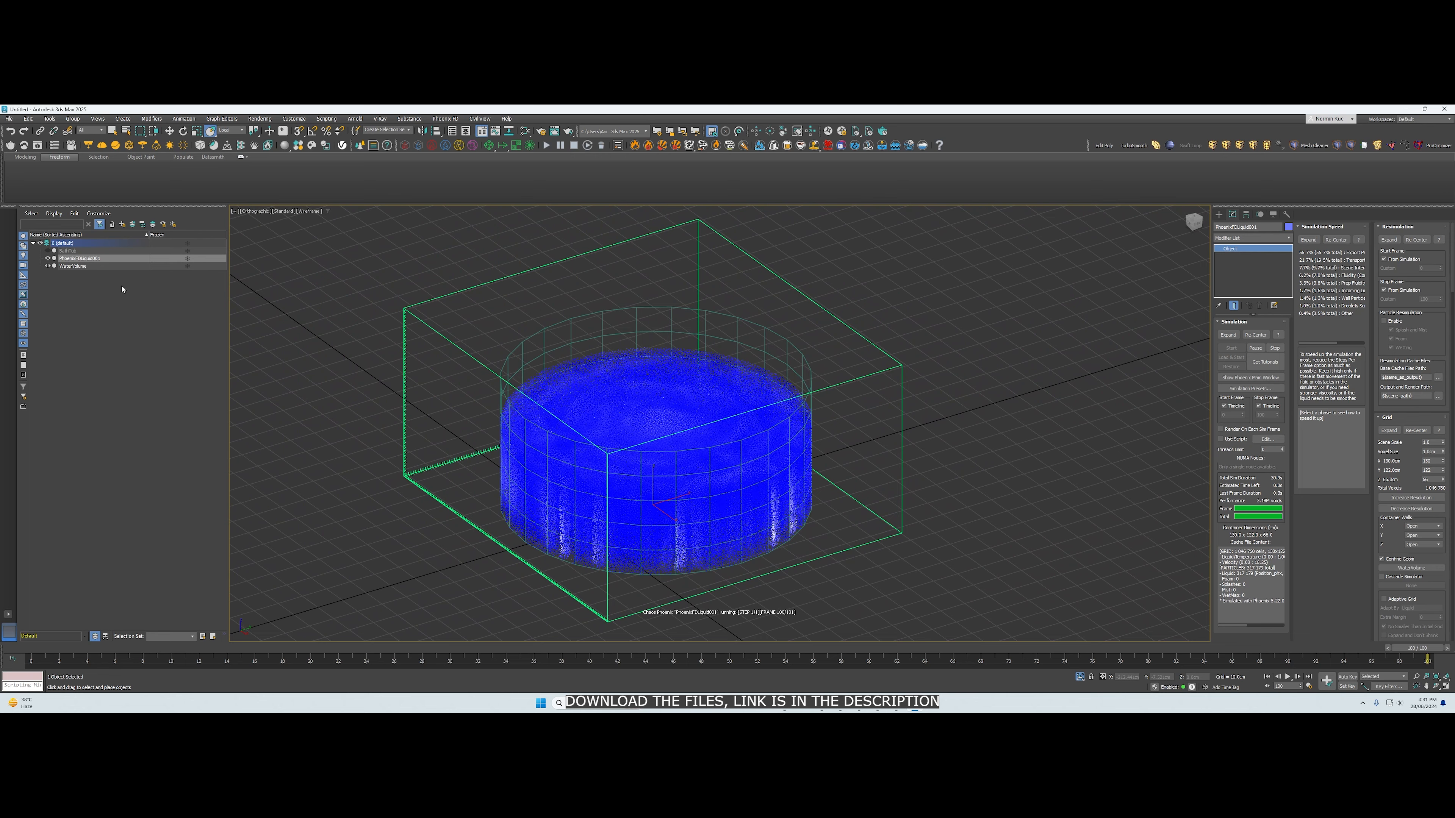
Unhide the tub object around the liquid and display the viewport with Default Shading
{"action": "left_click", "coordinate": [47, 251]}
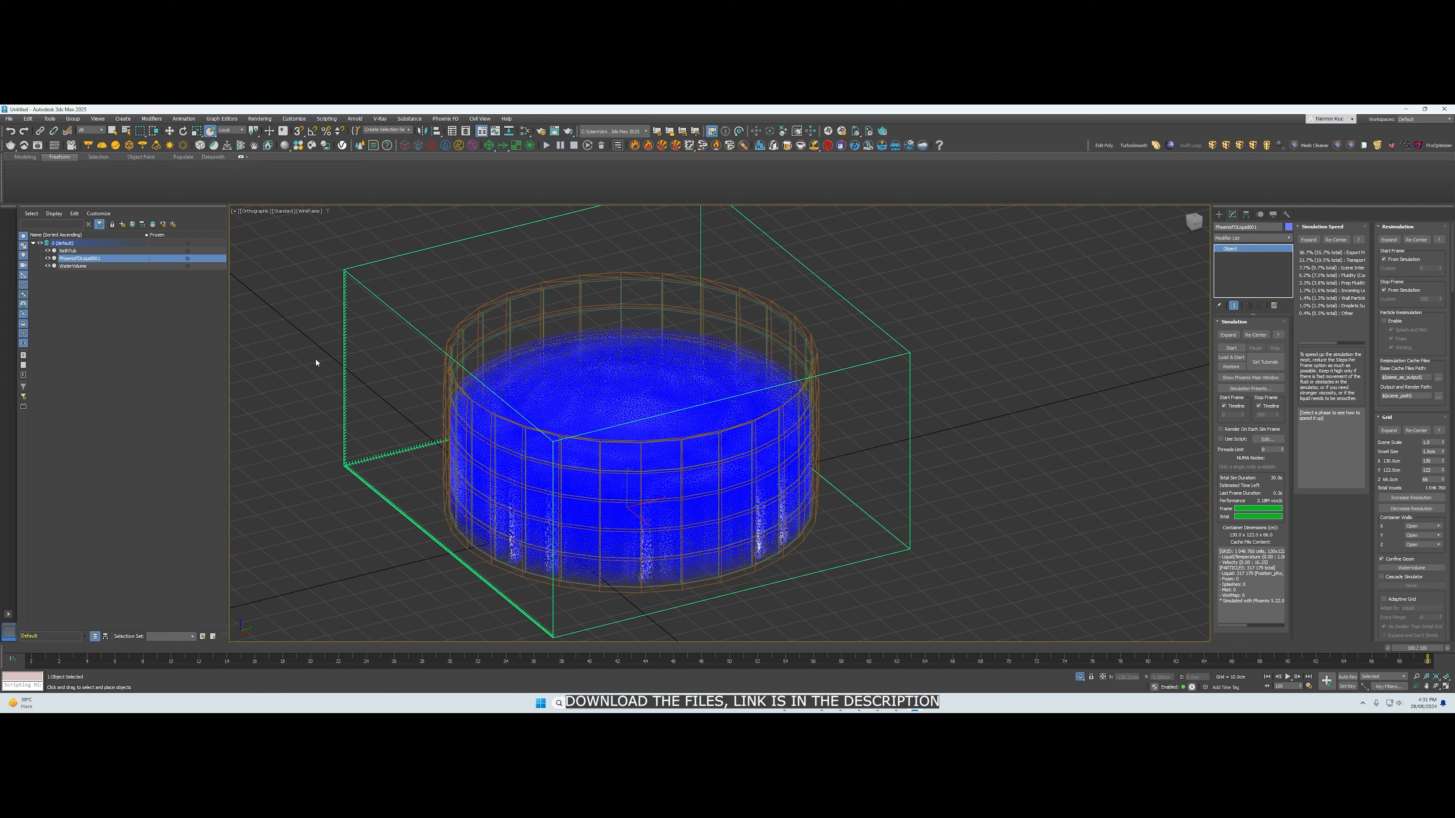
{"action": "left_click", "coordinate": [308, 212]}
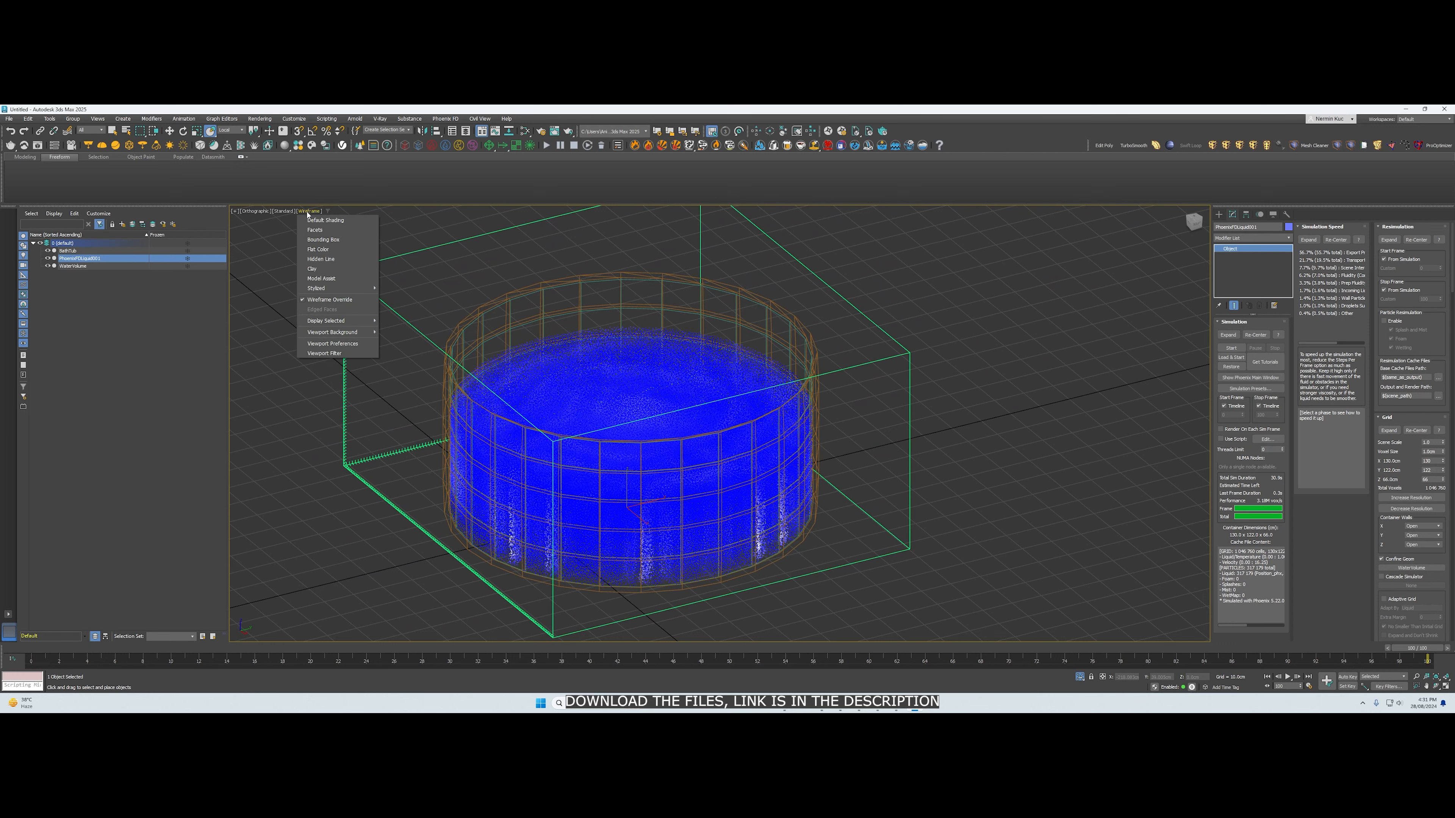
{"action": "left_click", "coordinate": [304, 222]}
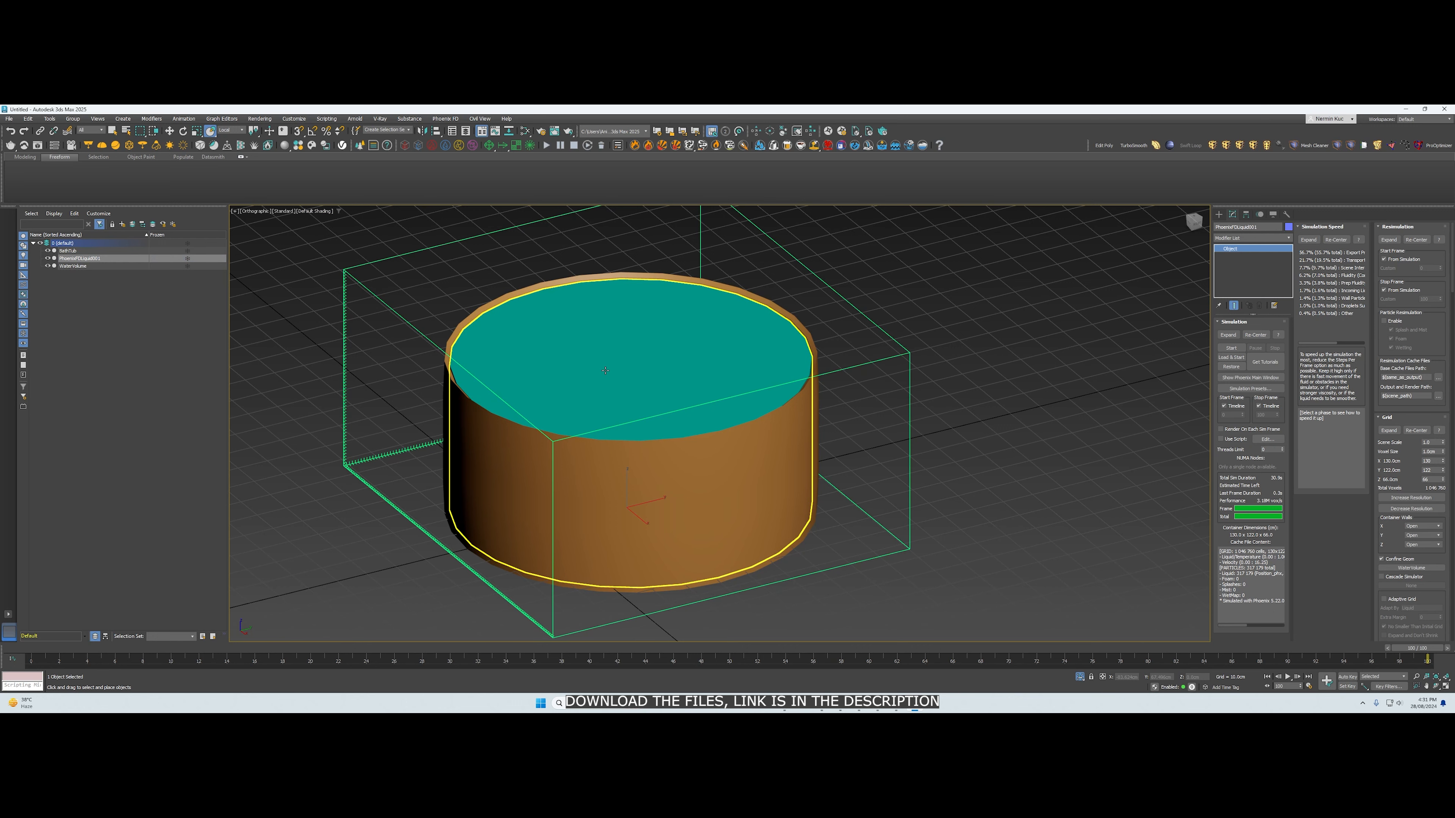
Isolate the WaterVolume cylinder and turn off Renderable in its object properties
{"action": "middle_click_drag", "start_coordinate": [605, 371], "coordinate": [607, 371], "text": "alt"}
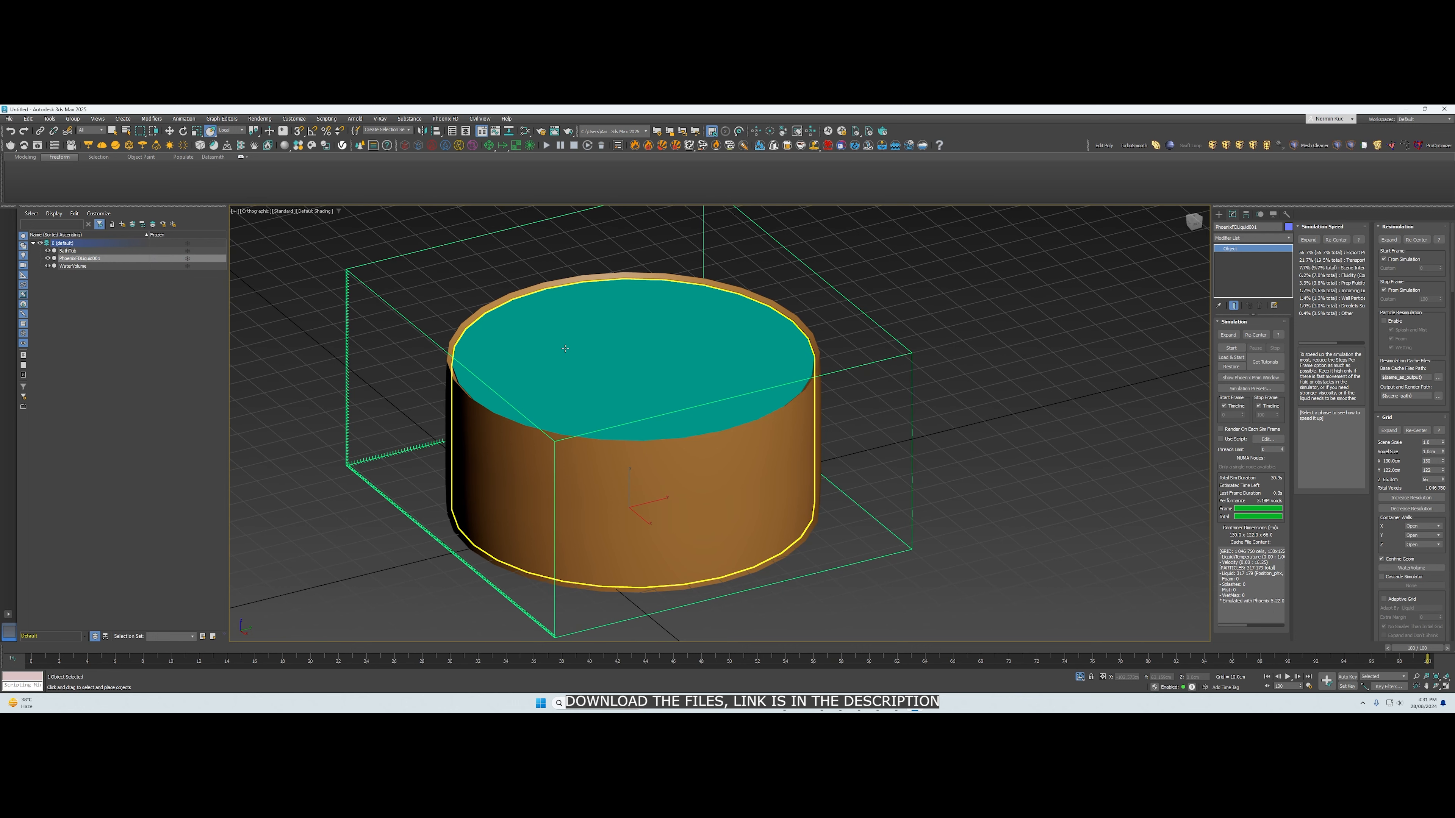
{"action": "middle_click_drag", "start_coordinate": [565, 348], "coordinate": [528, 314], "text": "alt"}
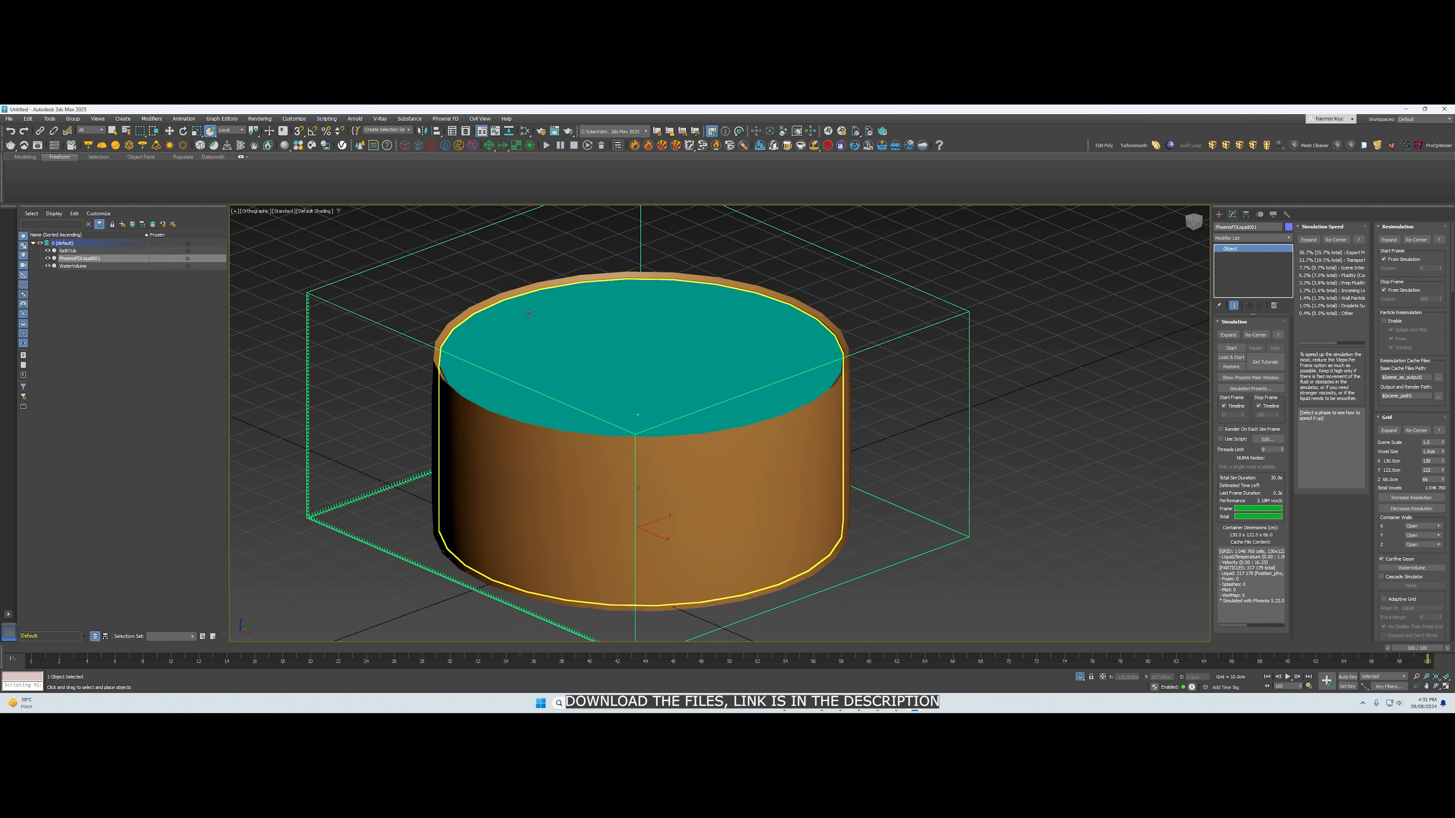
{"action": "left_click", "coordinate": [74, 266]}
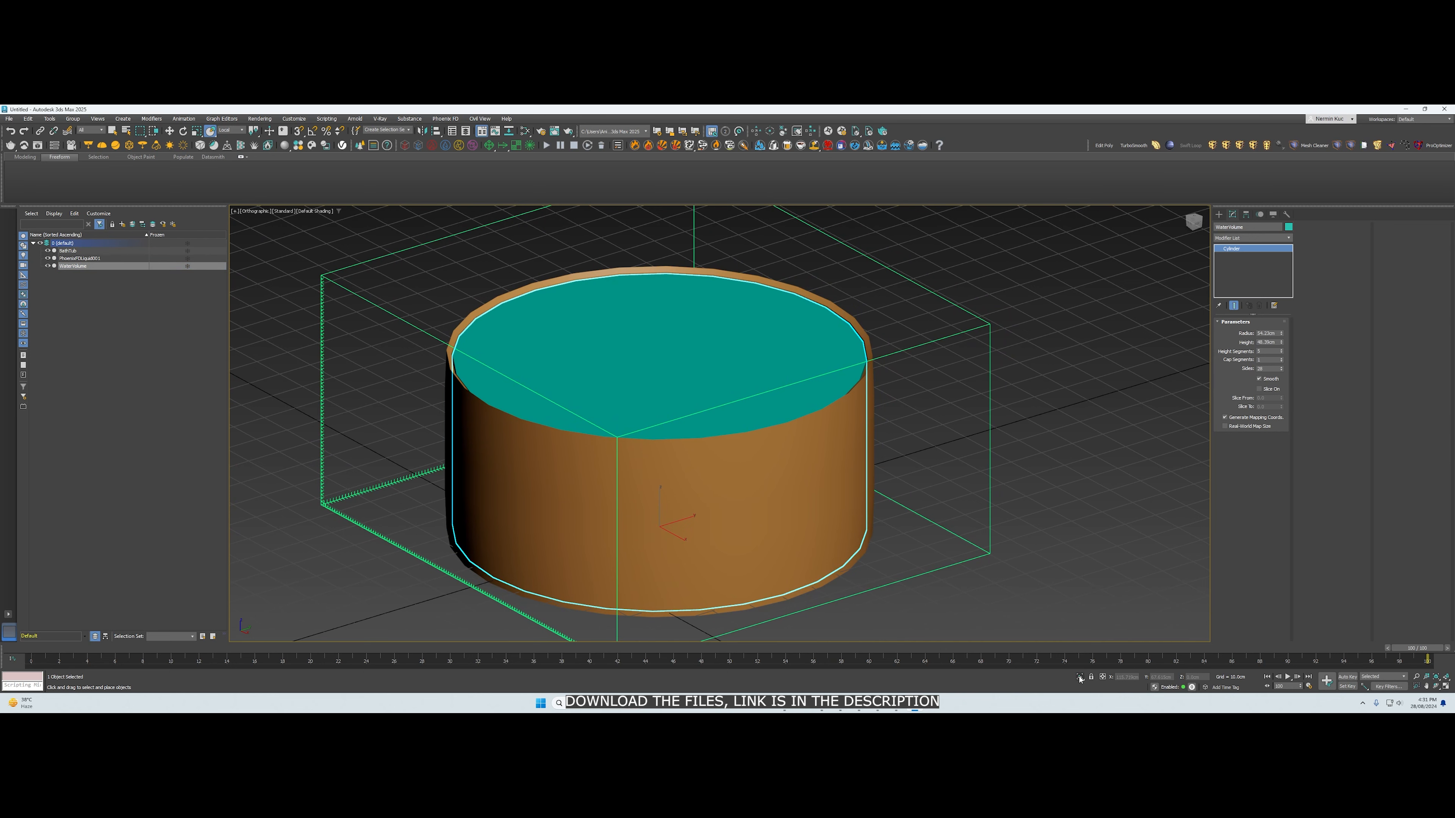
{"action": "left_click", "coordinate": [1080, 678]}
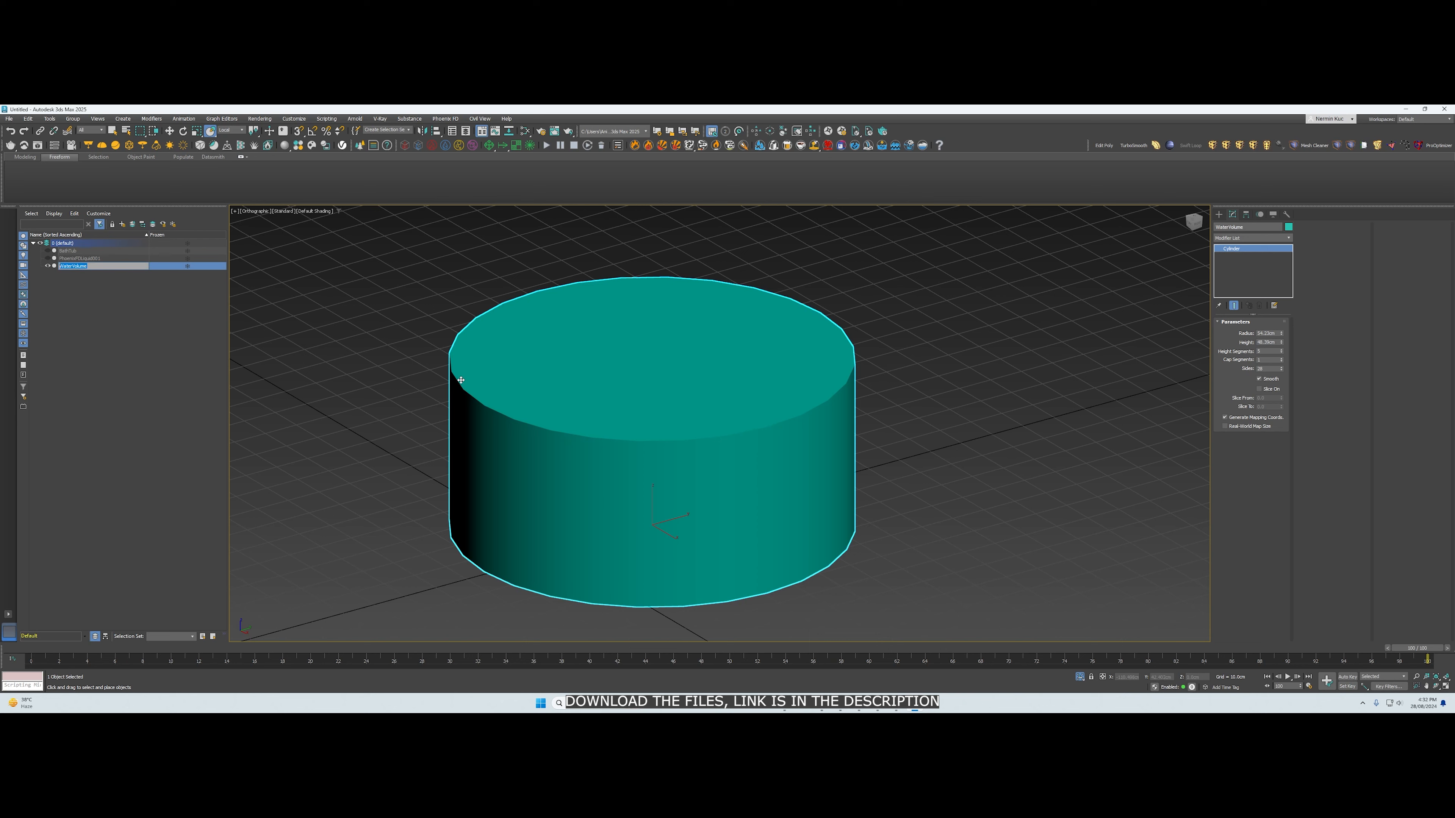
{"action": "left_click", "coordinate": [496, 380]}
{"action": "right_click", "coordinate": [497, 385]}
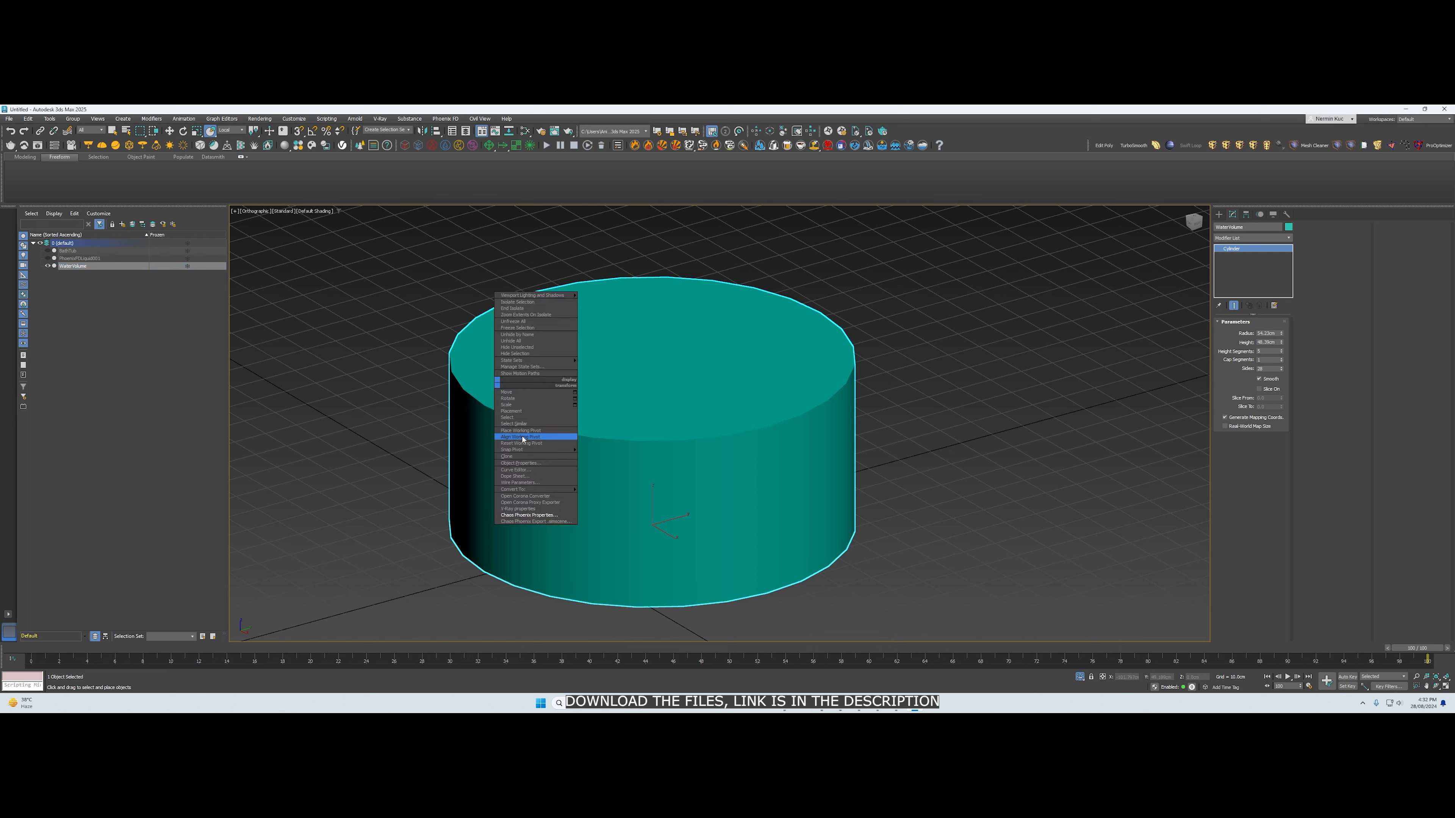
{"action": "left_click", "coordinate": [521, 463]}
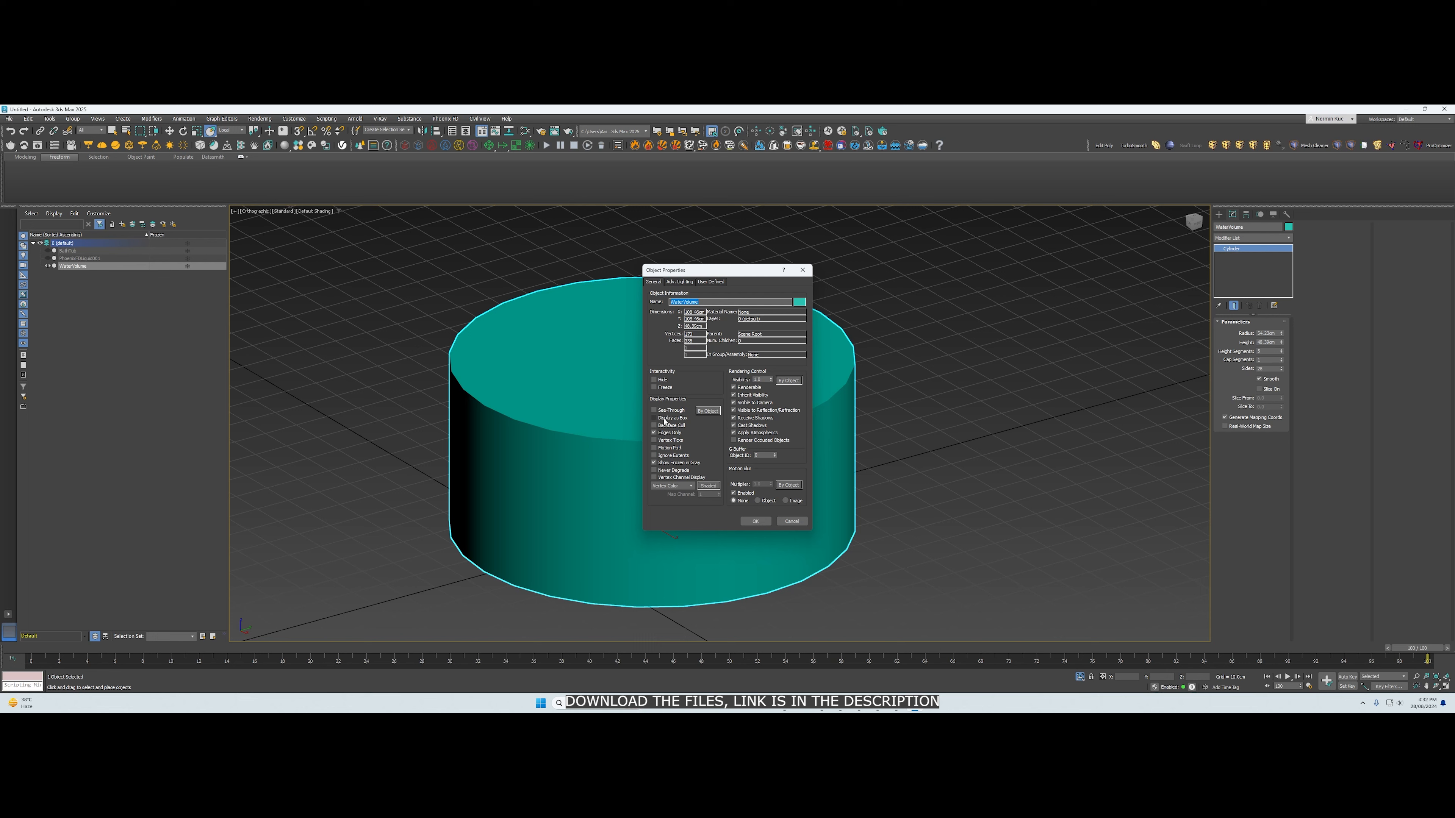
{"action": "left_click", "coordinate": [744, 387]}
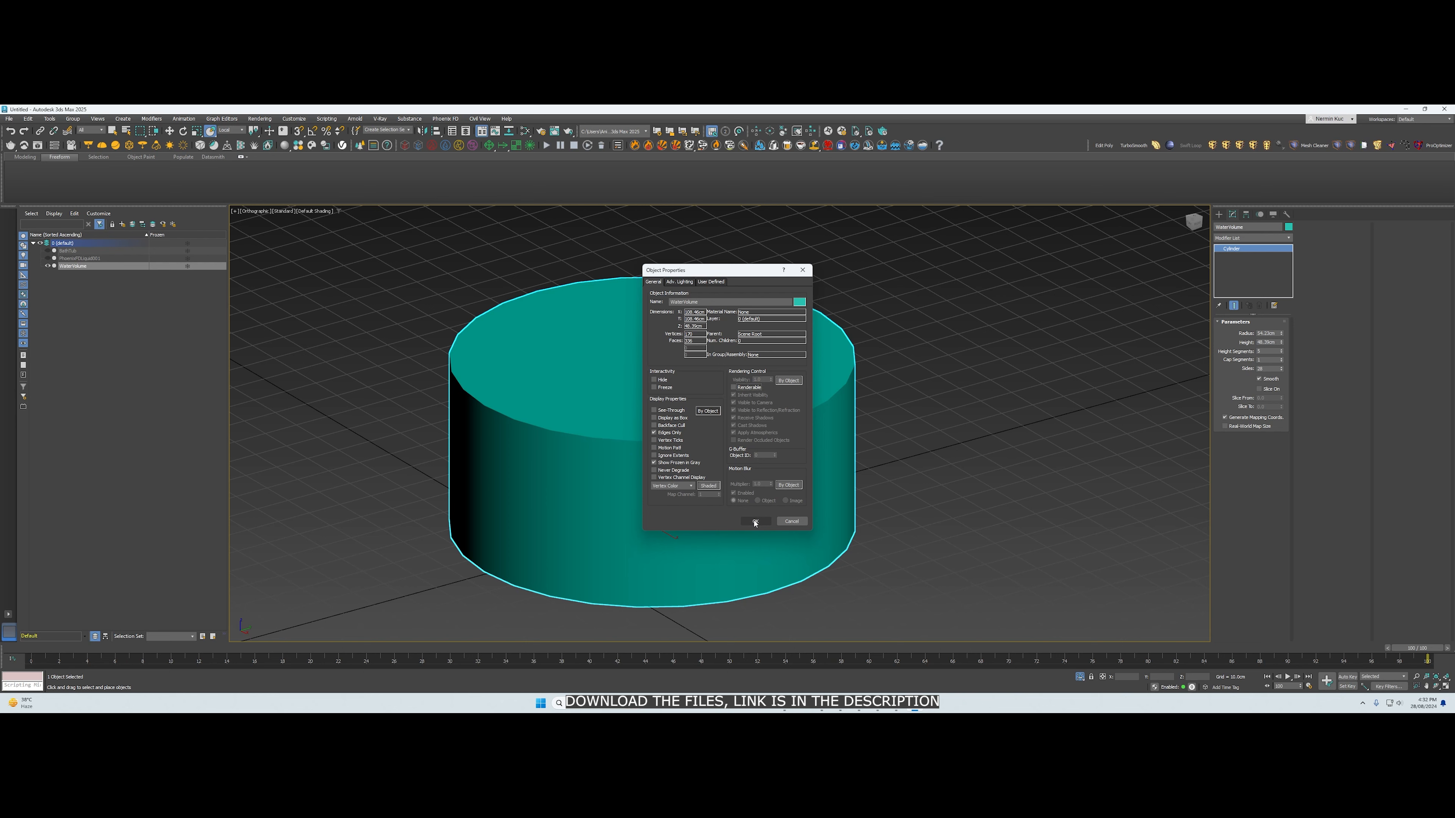
{"action": "left_click", "coordinate": [755, 522]}
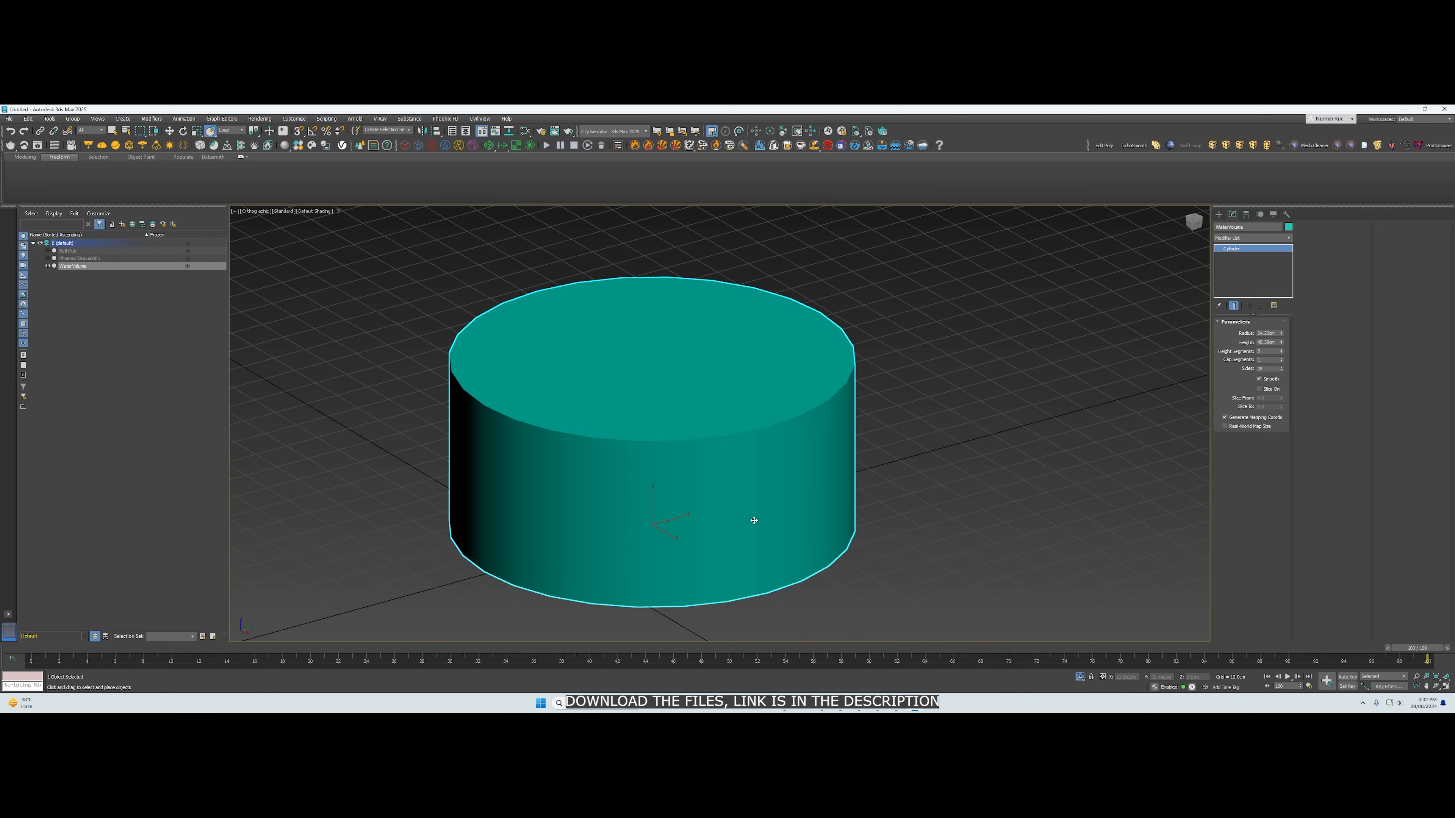
Set the WaterVolume cylinder to Display as Box in its object properties and deselect it
{"action": "middle_click_drag", "start_coordinate": [792, 521], "coordinate": [727, 519]}
{"action": "left_click", "coordinate": [314, 212]}
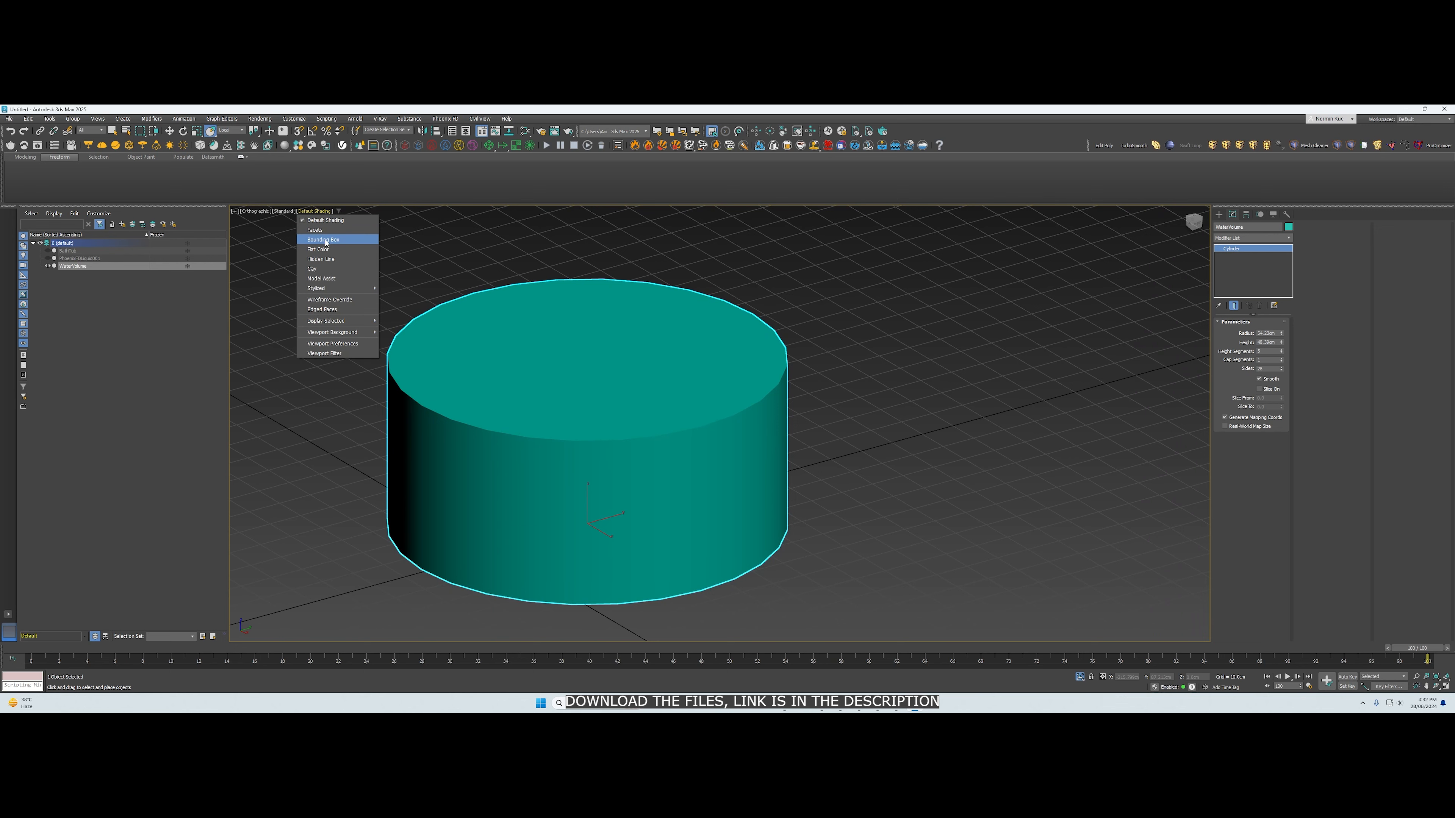
{"action": "middle_click_drag", "start_coordinate": [325, 243], "coordinate": [348, 248]}
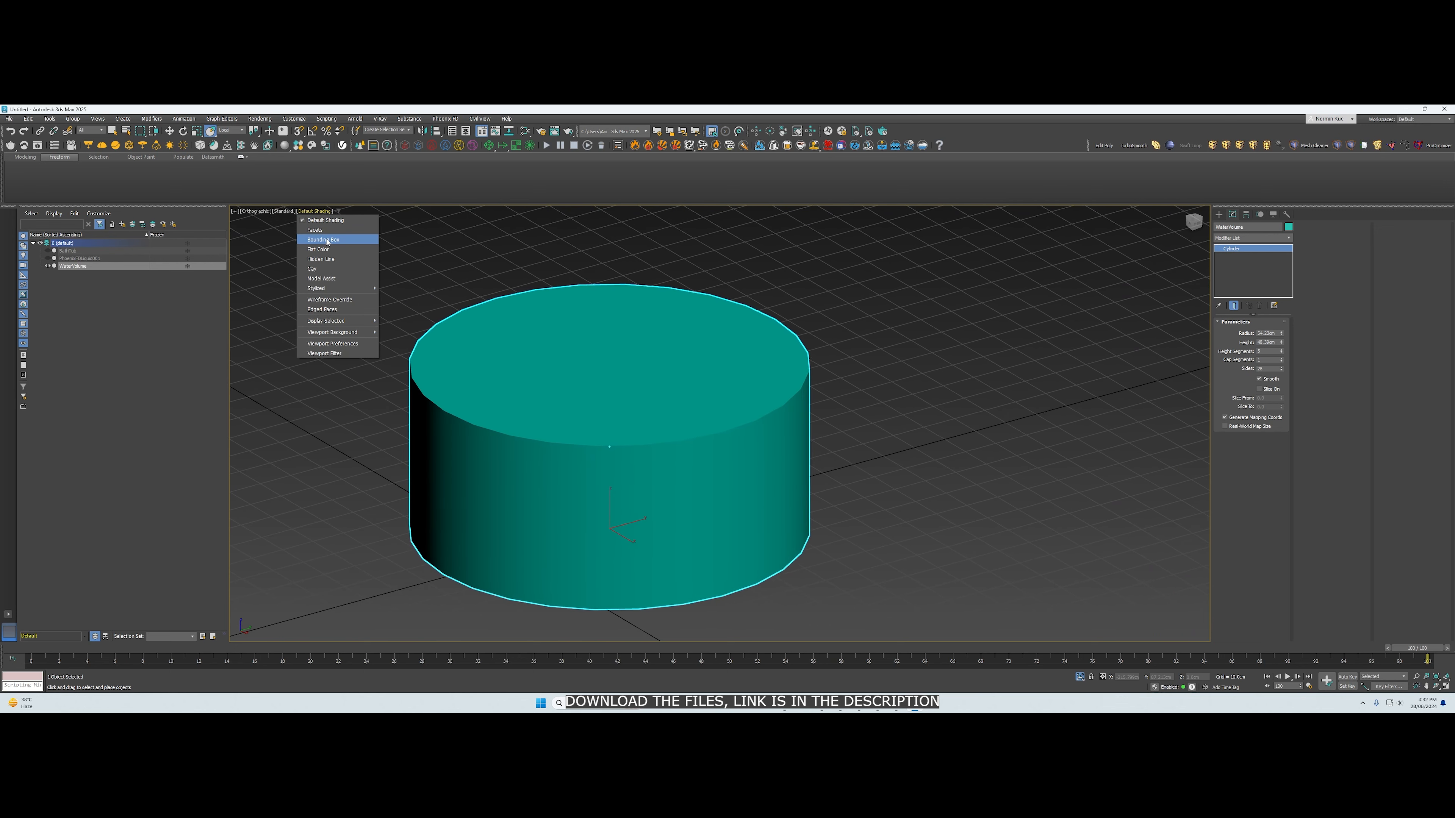
{"action": "right_click", "coordinate": [554, 351]}
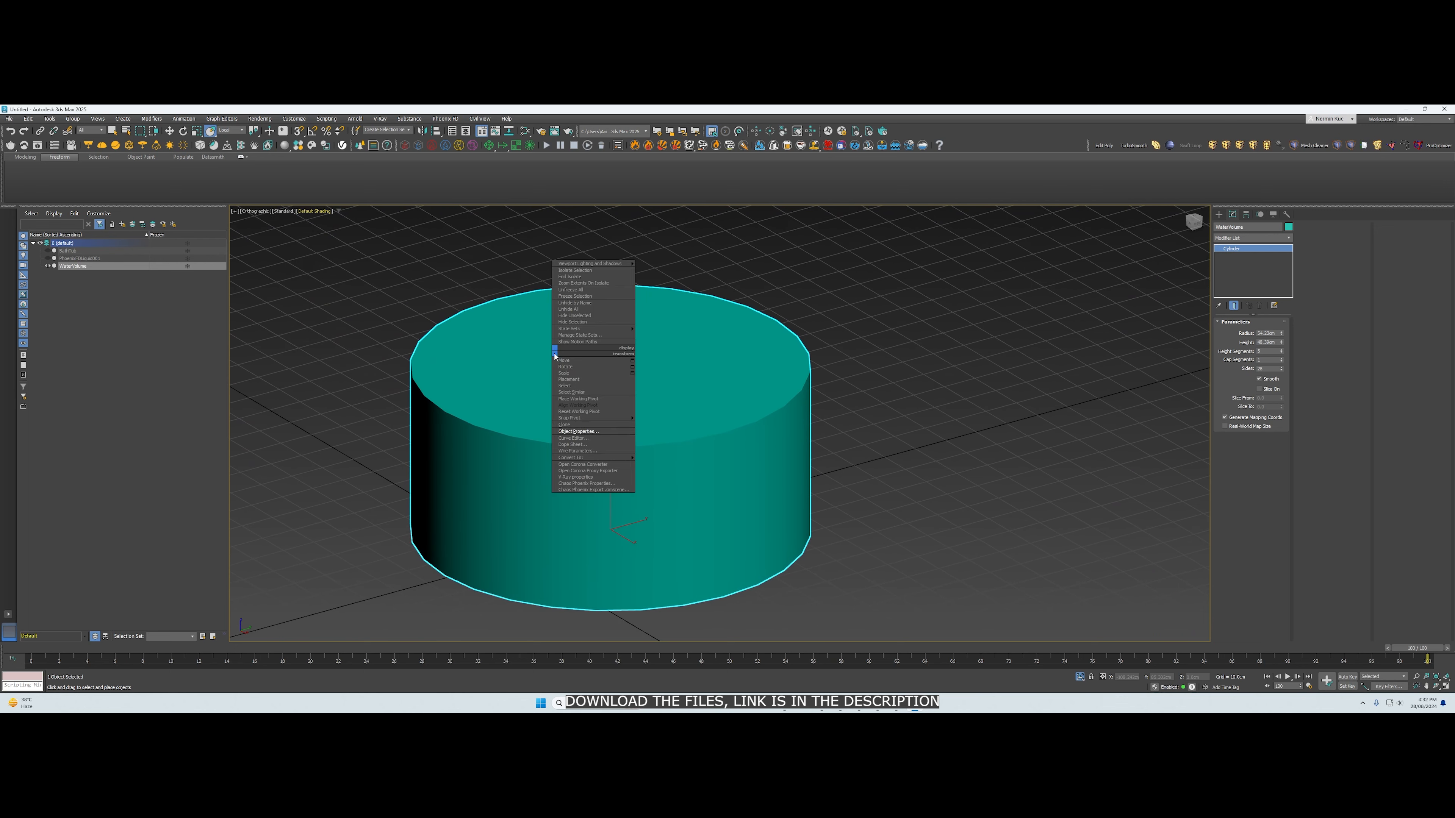
{"action": "left_click", "coordinate": [578, 431]}
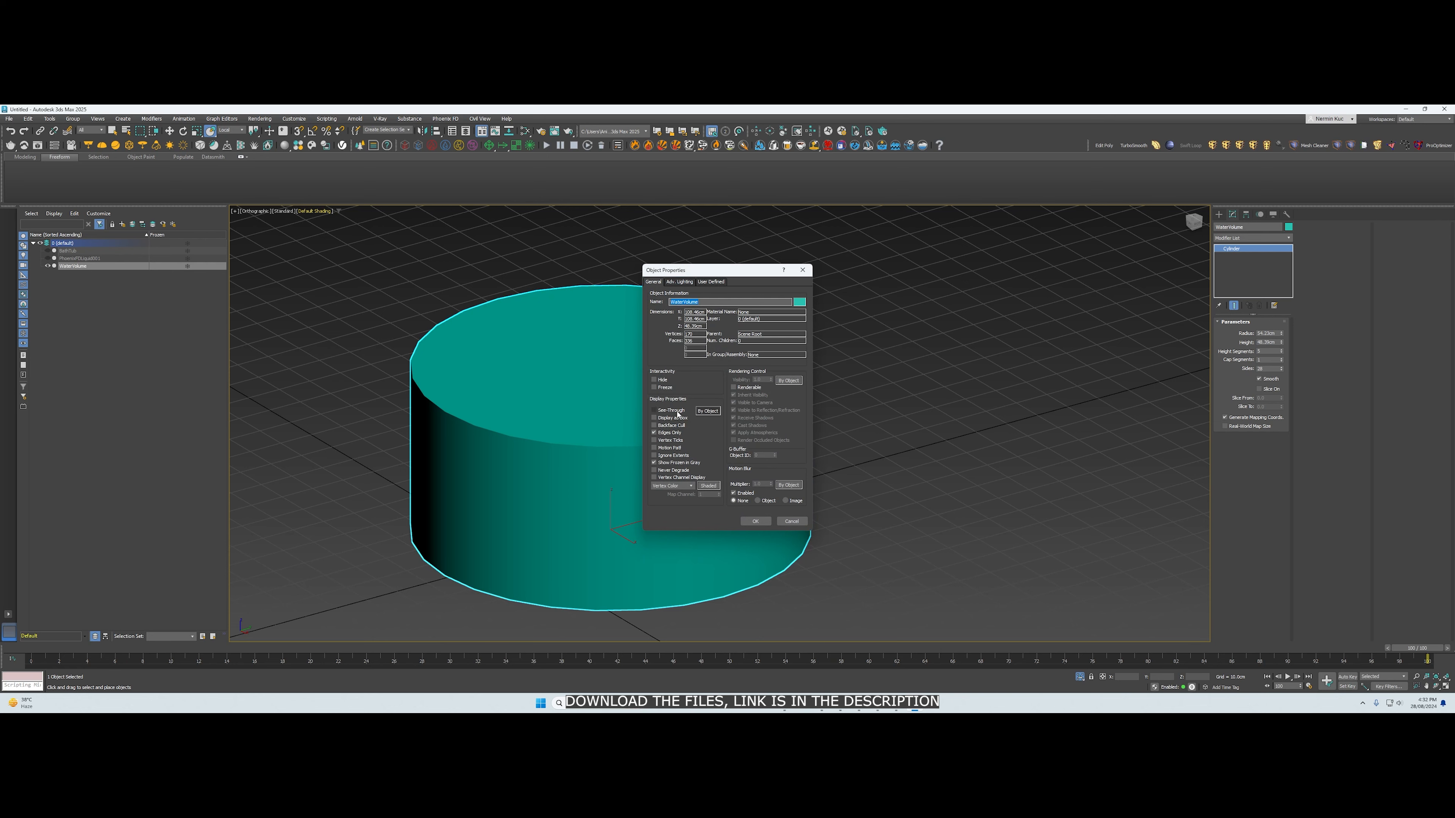
{"action": "left_click", "coordinate": [664, 419]}
{"action": "left_click", "coordinate": [755, 521]}
{"action": "left_click", "coordinate": [855, 378]}
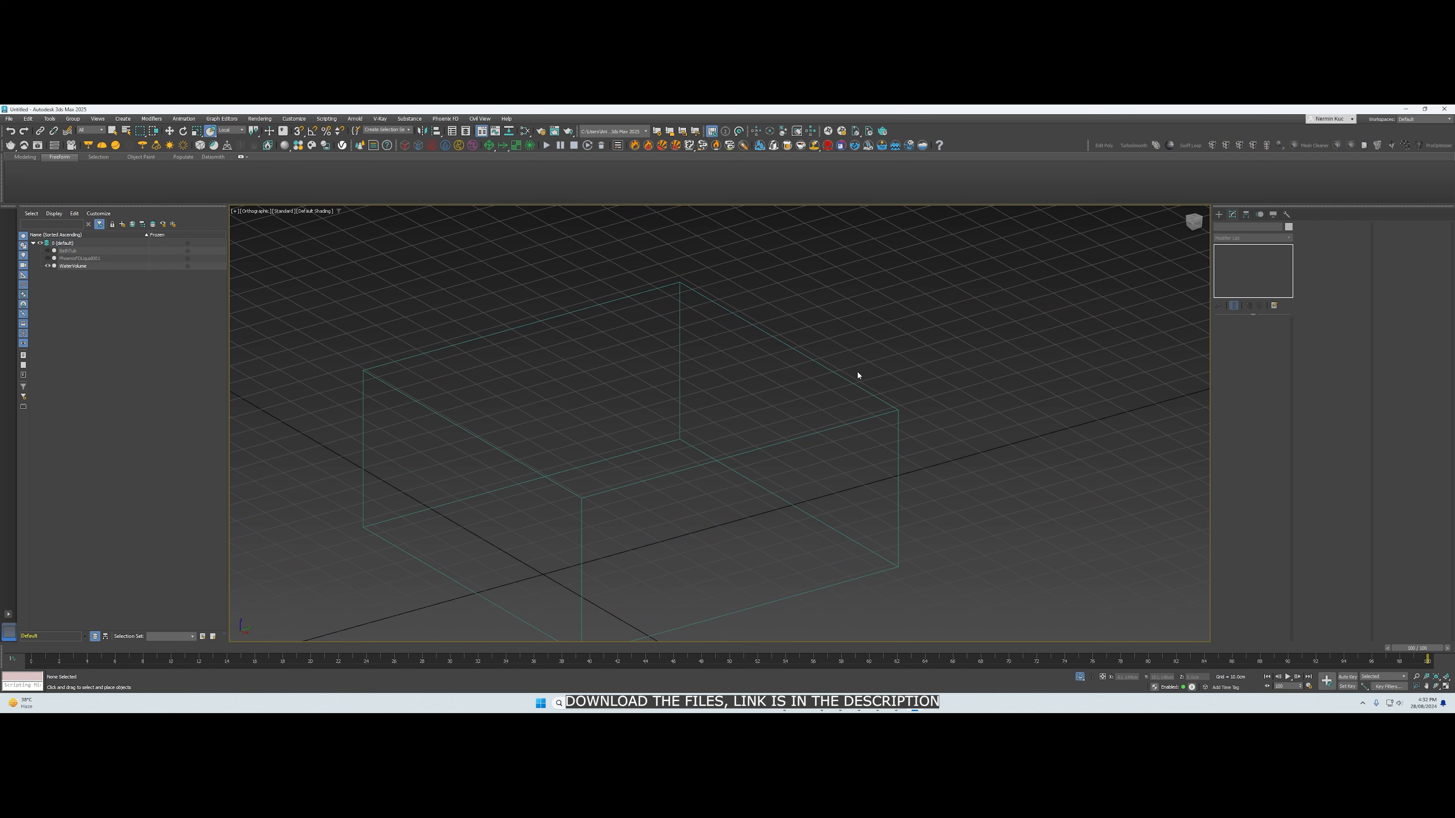
Set the viewport shading to Facets and unhide the tub and the Phoenix liquid simulator
{"action": "middle_click_drag", "start_coordinate": [858, 376], "coordinate": [852, 375], "text": "alt"}
{"action": "scroll", "coordinate": [858, 375], "scroll_direction": "down", "scroll_amount": 1}
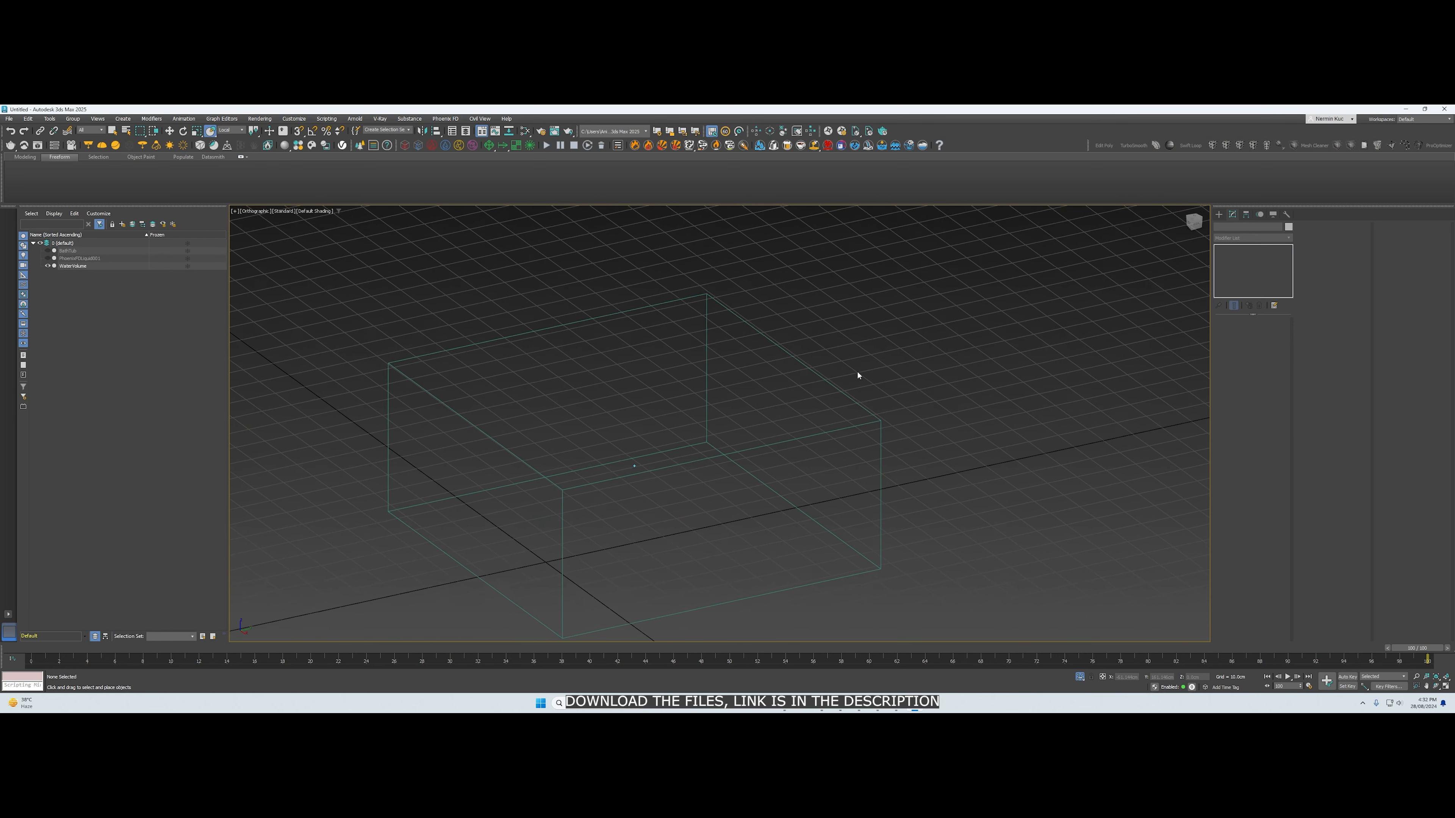
{"action": "middle_click_drag", "start_coordinate": [665, 345], "coordinate": [333, 213], "text": "alt"}
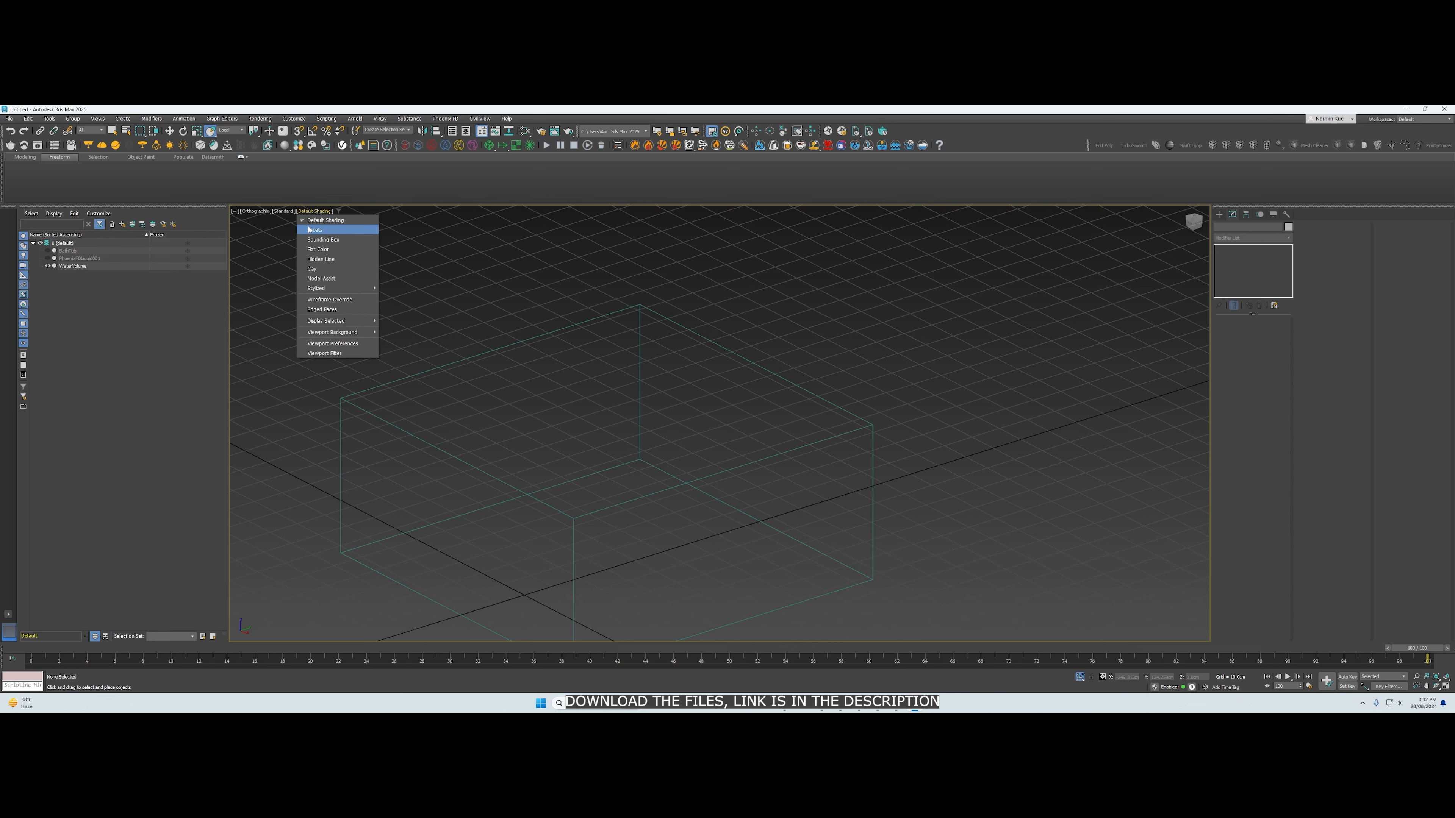
{"action": "middle_click_drag", "start_coordinate": [312, 223], "coordinate": [316, 223]}
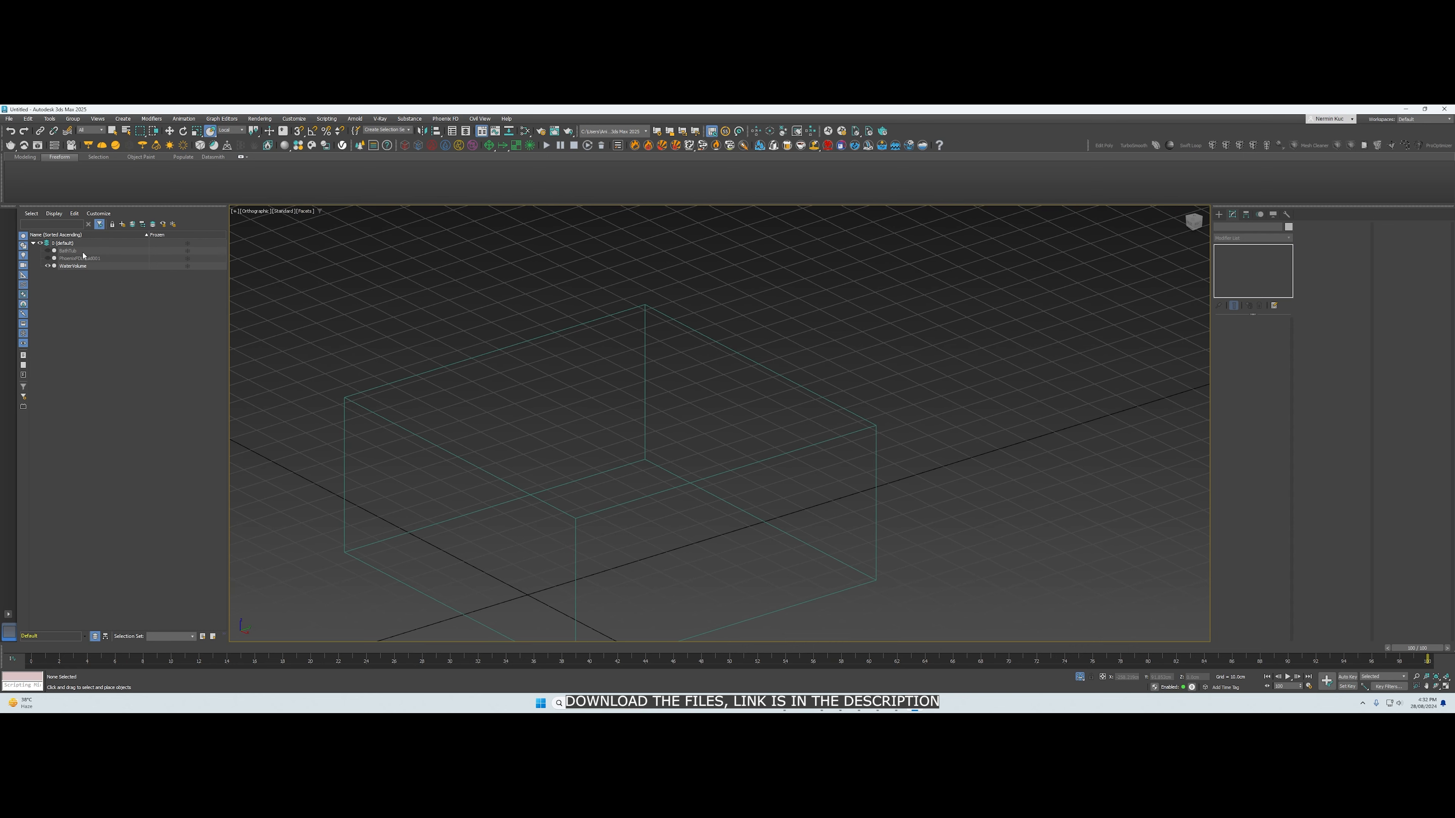
{"action": "left_click", "coordinate": [51, 252]}
{"action": "left_click", "coordinate": [51, 259]}
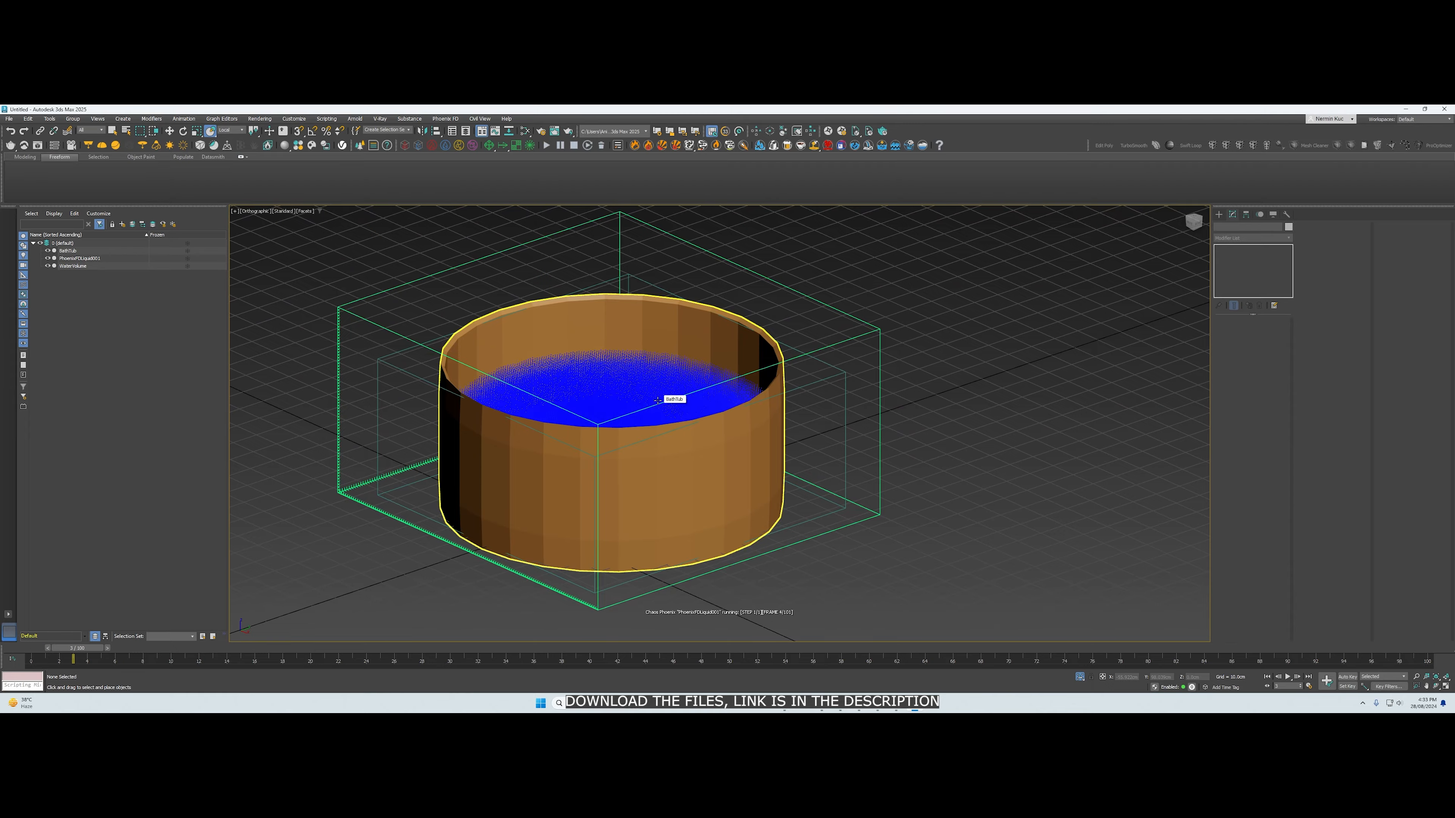
Examine the water particles inside the tub up close and from a distance as the simulation plays back
{"action": "scroll", "coordinate": [658, 400], "scroll_direction": "up", "scroll_amount": 5}
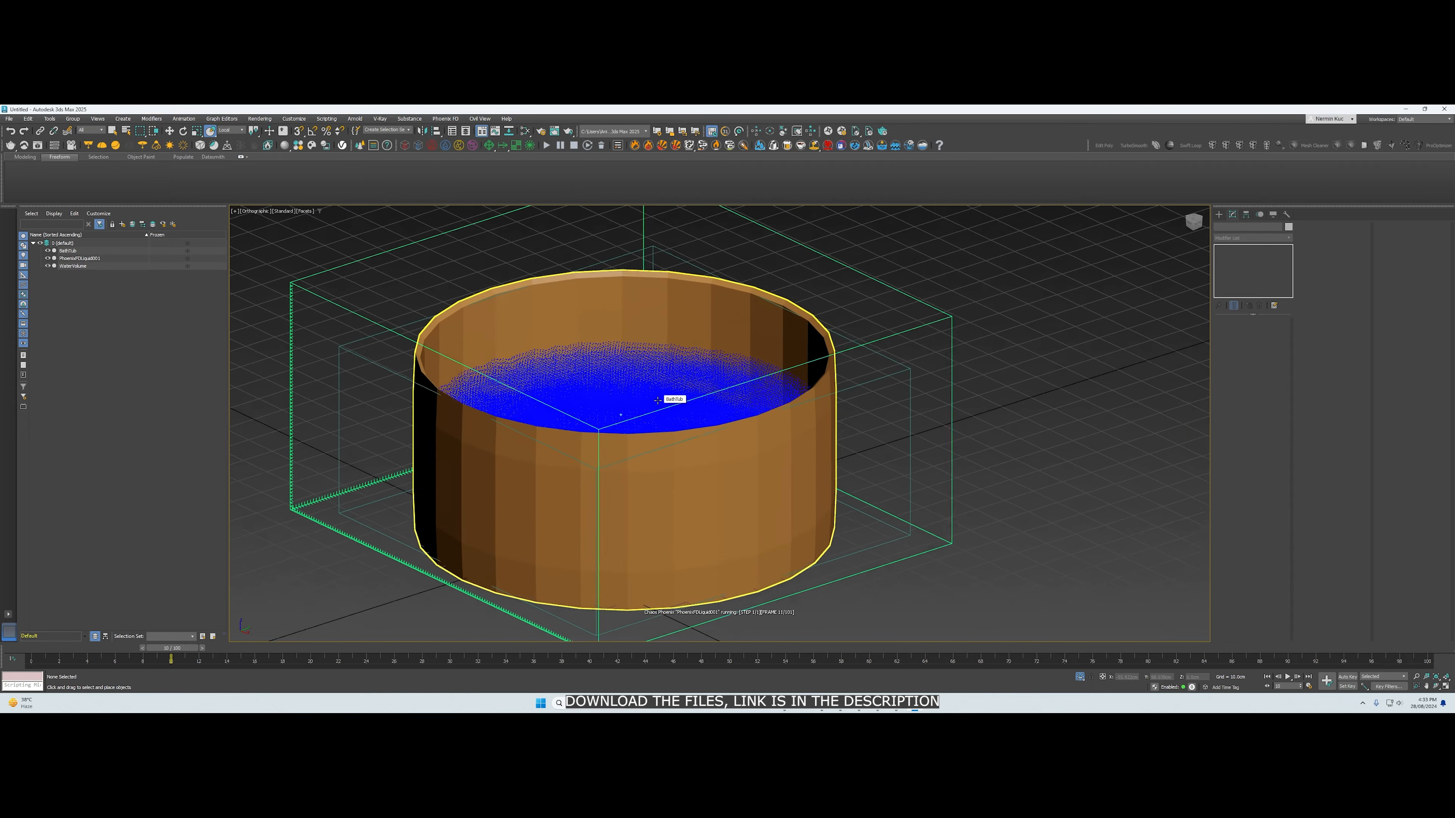
{"action": "scroll", "coordinate": [658, 401], "scroll_direction": "up", "scroll_amount": 5}
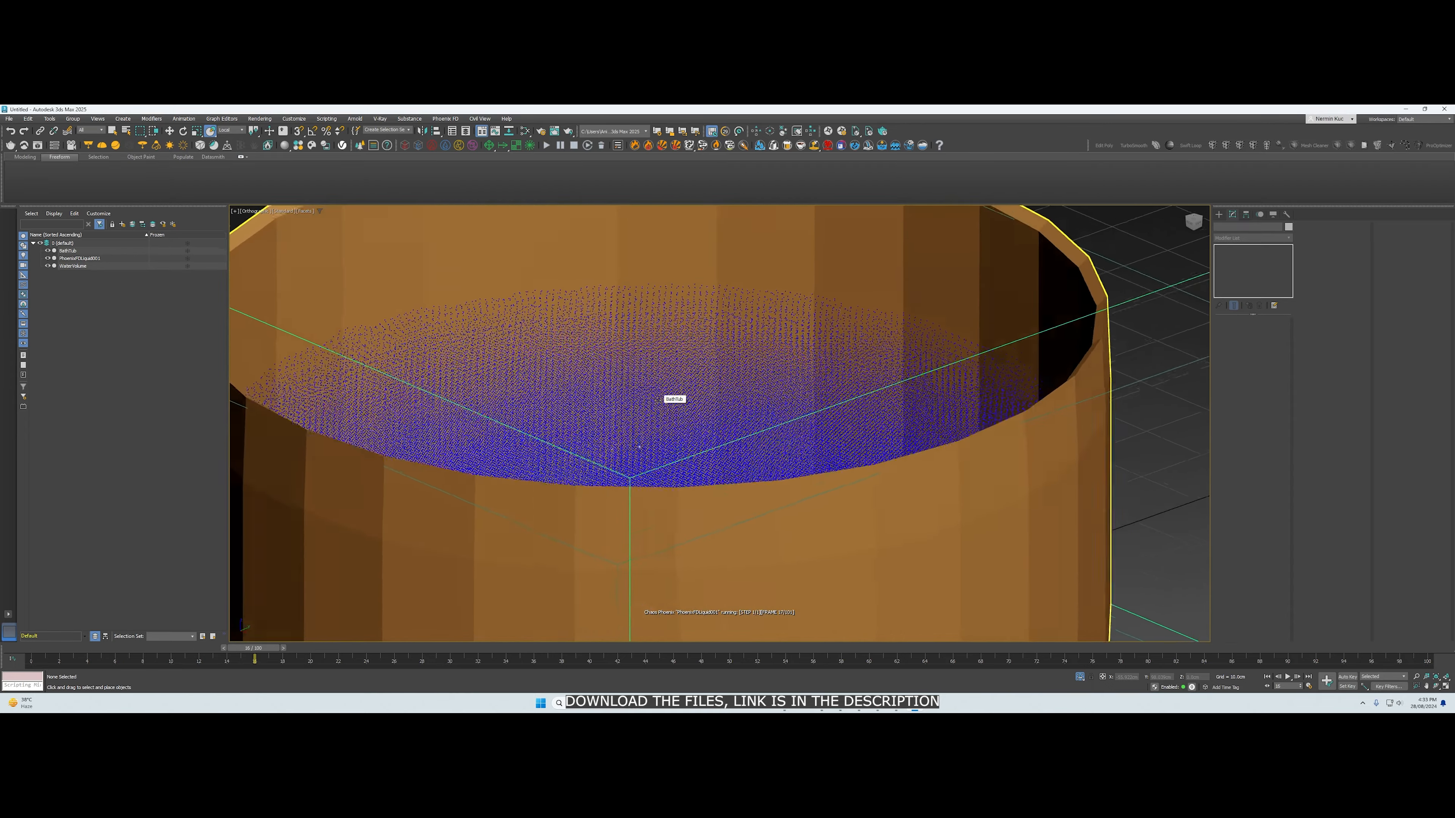
{"action": "scroll", "coordinate": [658, 400], "scroll_direction": "down", "scroll_amount": 2}
{"action": "scroll", "coordinate": [657, 400], "scroll_direction": "down", "scroll_amount": 4}
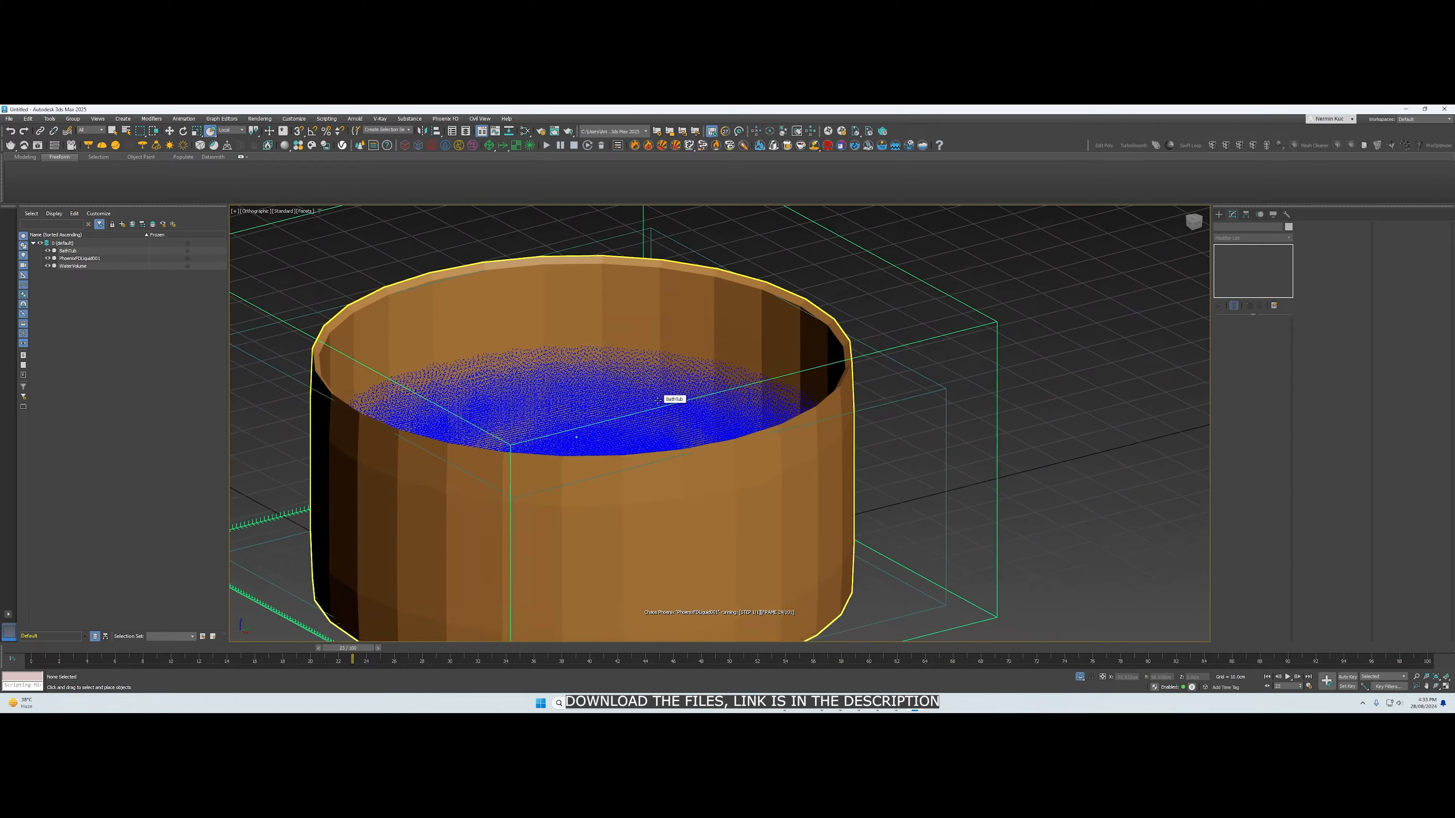
{"action": "scroll", "coordinate": [657, 401], "scroll_direction": "down", "scroll_amount": 1}
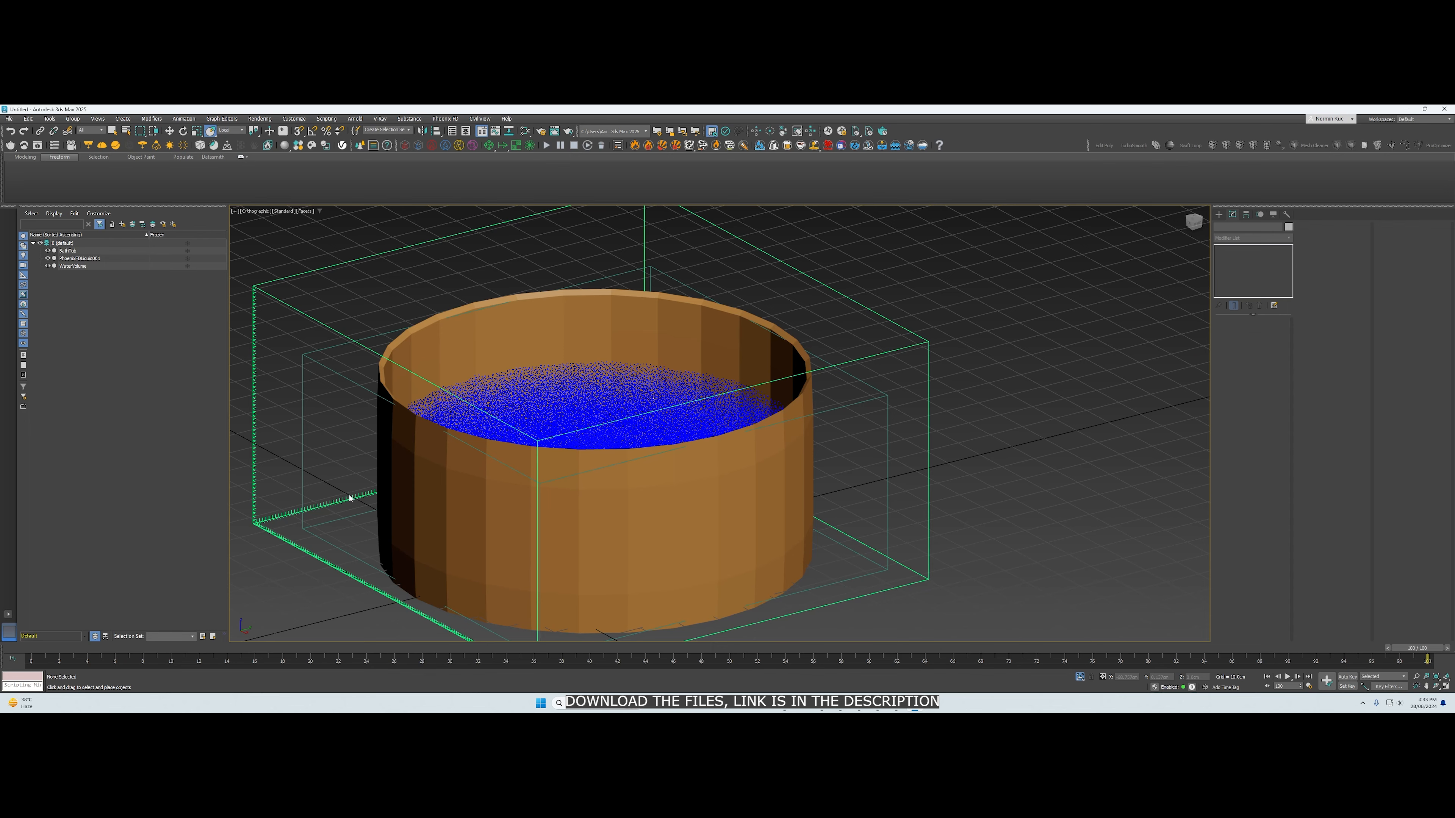
{"action": "scroll", "coordinate": [350, 497], "scroll_direction": "down", "scroll_amount": 5}
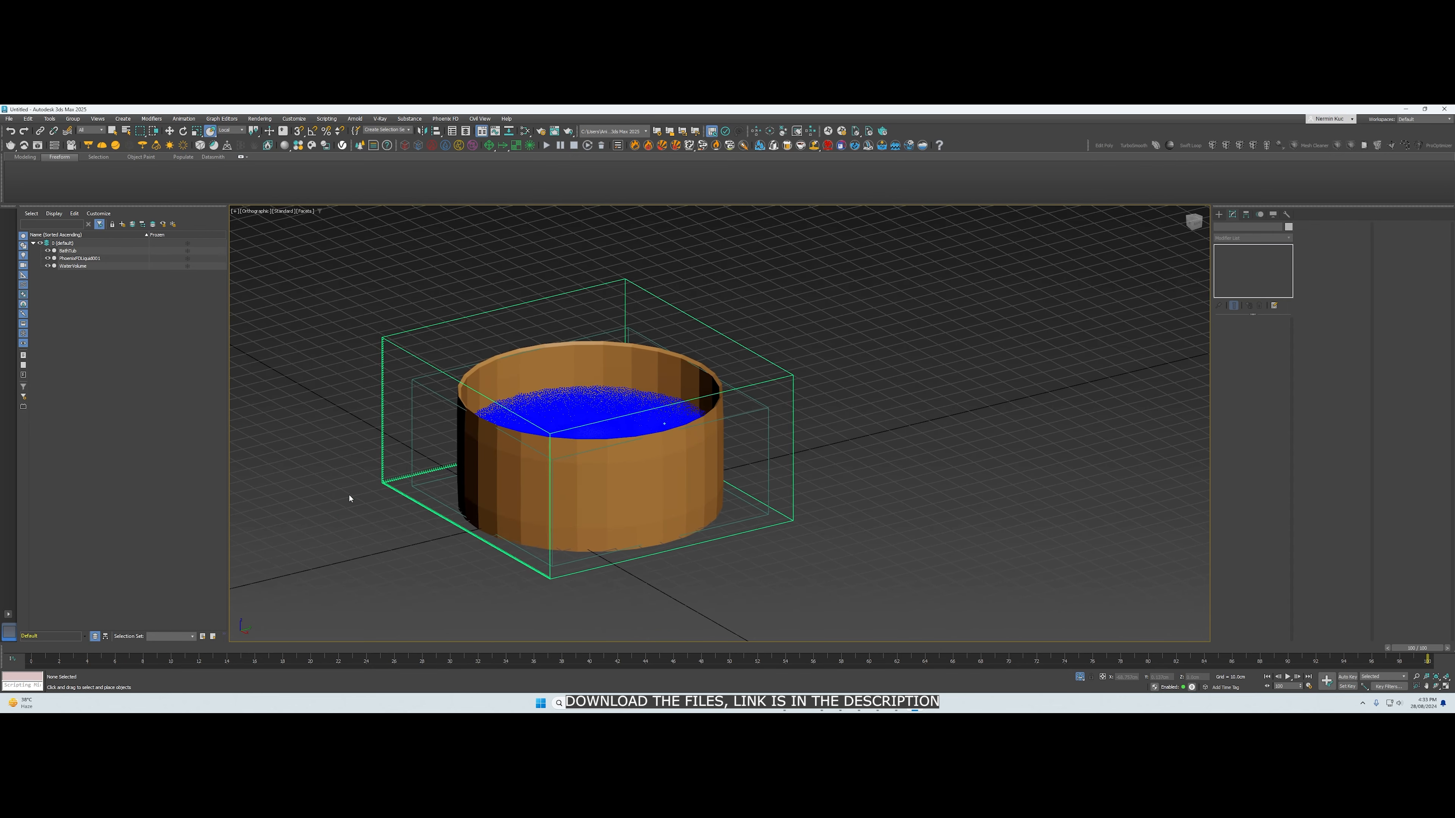
{"action": "scroll", "coordinate": [349, 497], "scroll_direction": "up", "scroll_amount": 4}
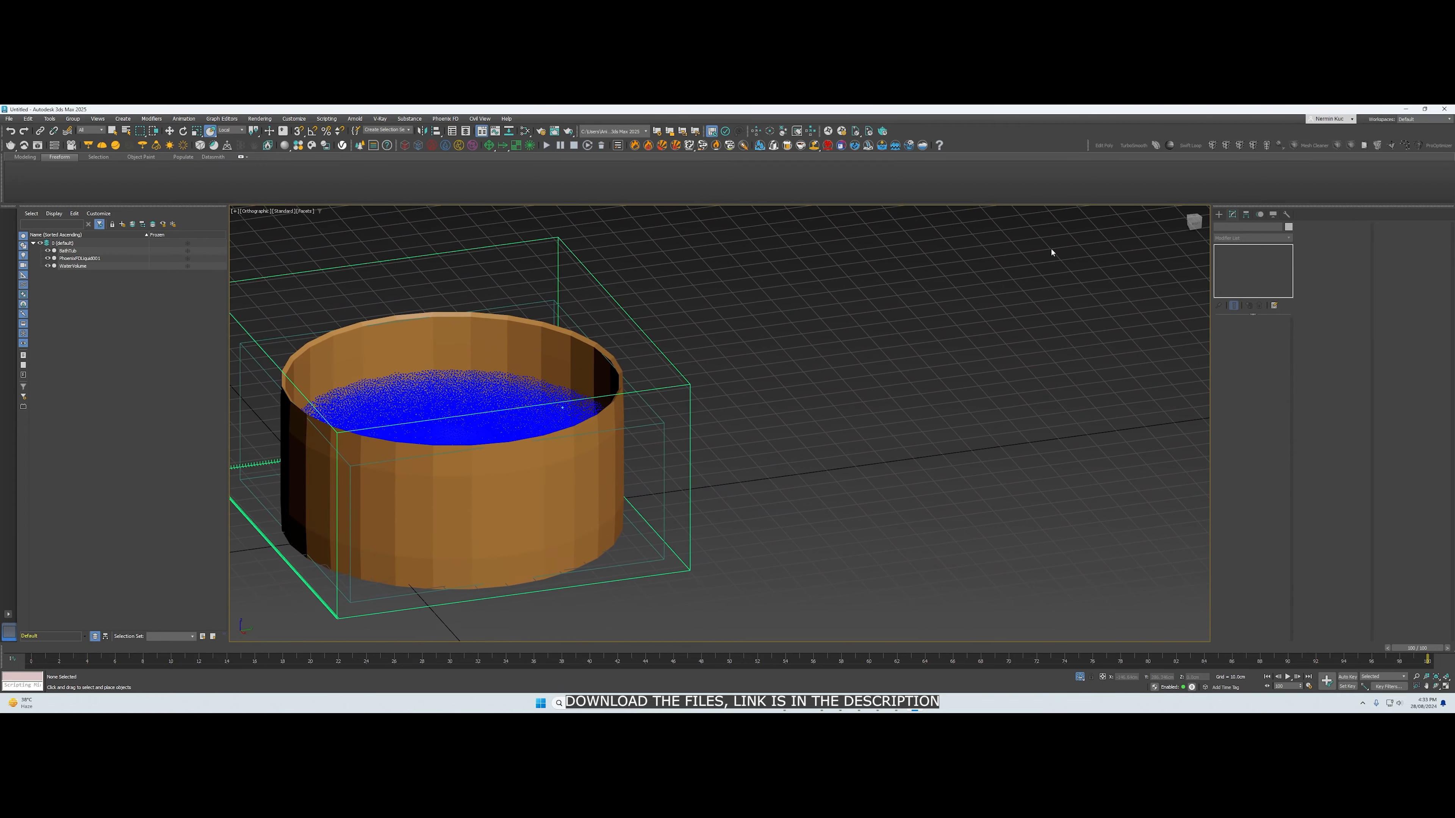
Create a tall, thin standard-primitive cylinder with a radius of about 3 cm beside the tub
{"action": "left_click", "coordinate": [1218, 214]}
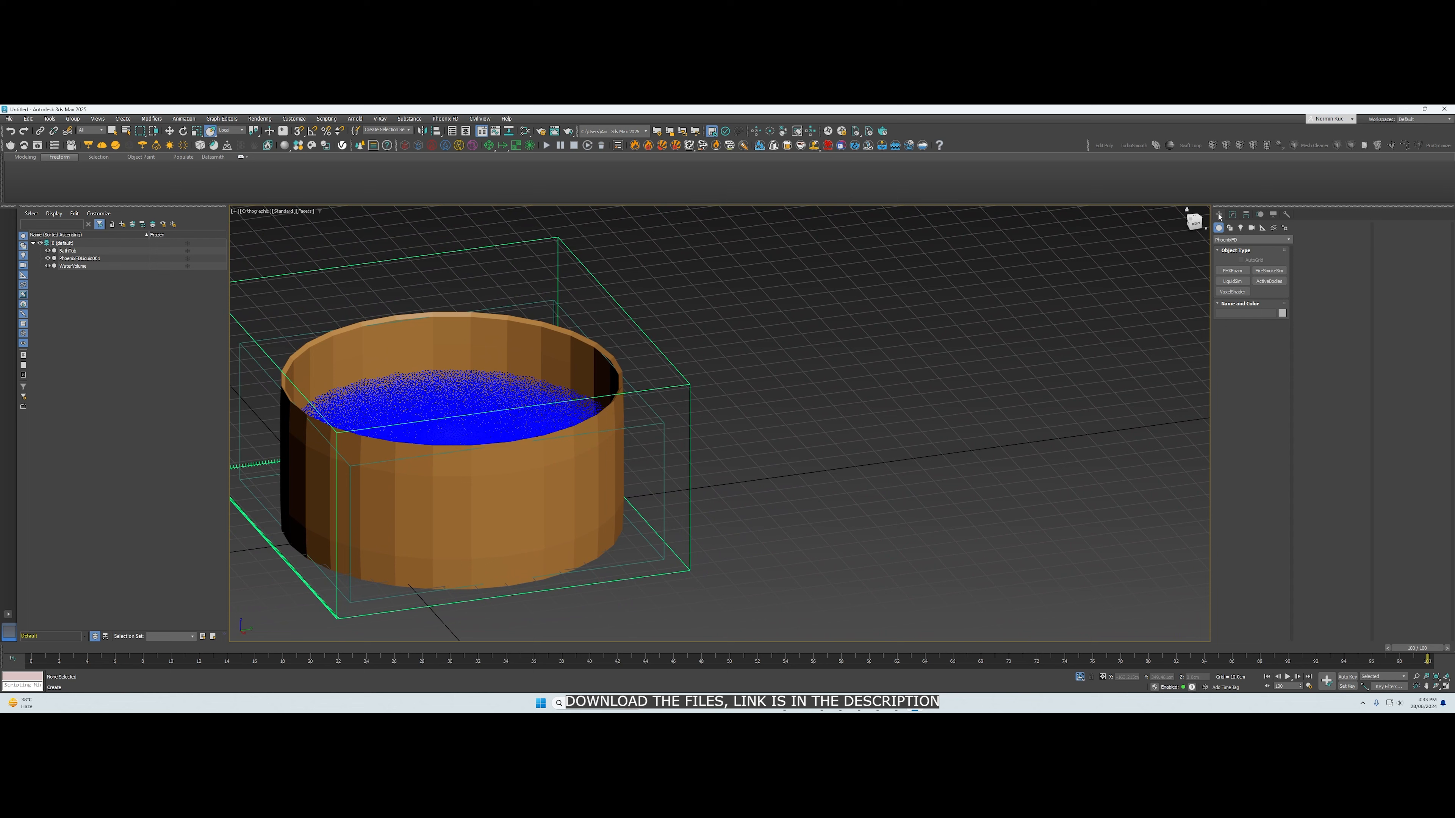
{"action": "left_click", "coordinate": [1228, 240]}
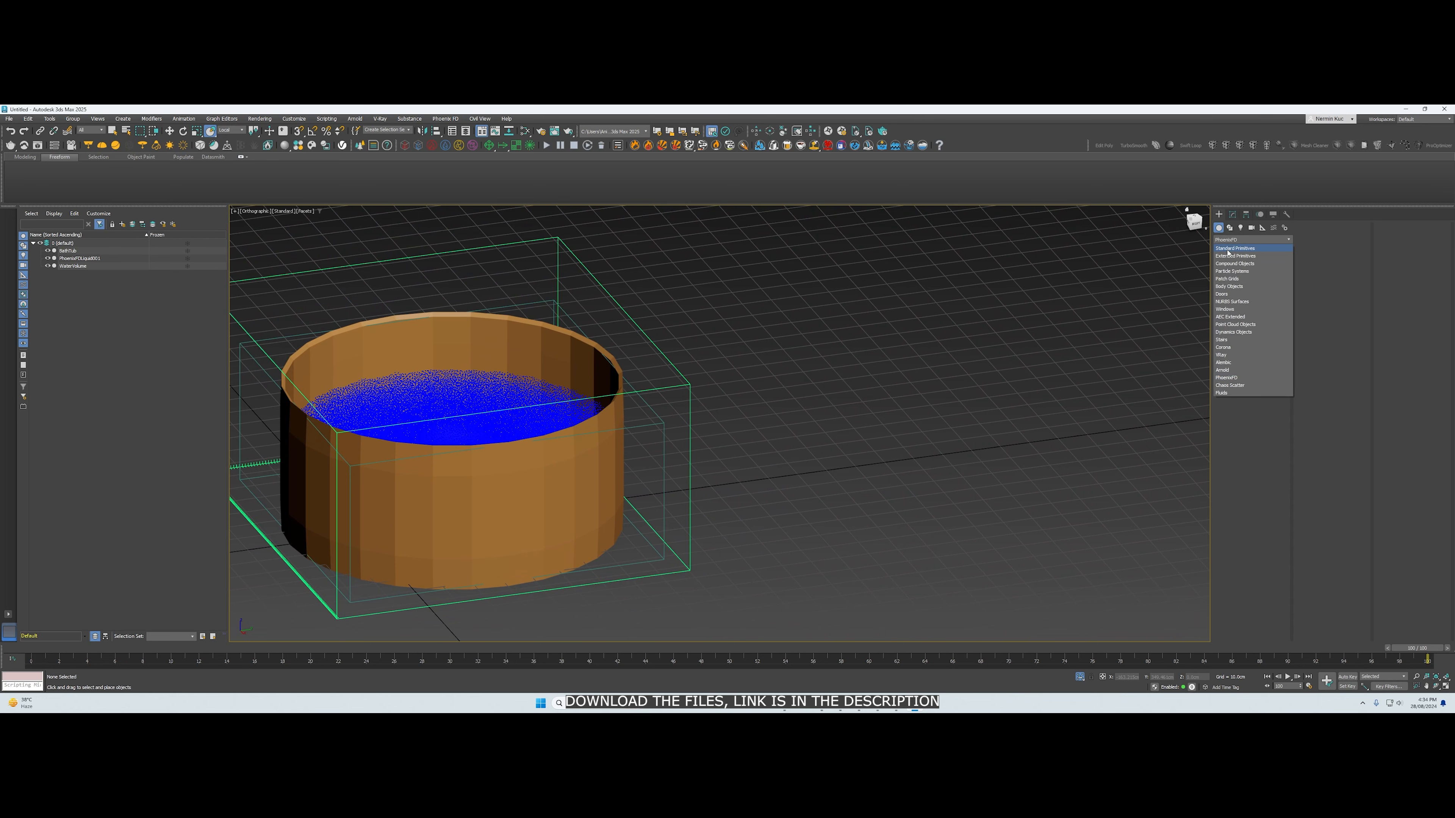
{"action": "left_click", "coordinate": [1227, 248]}
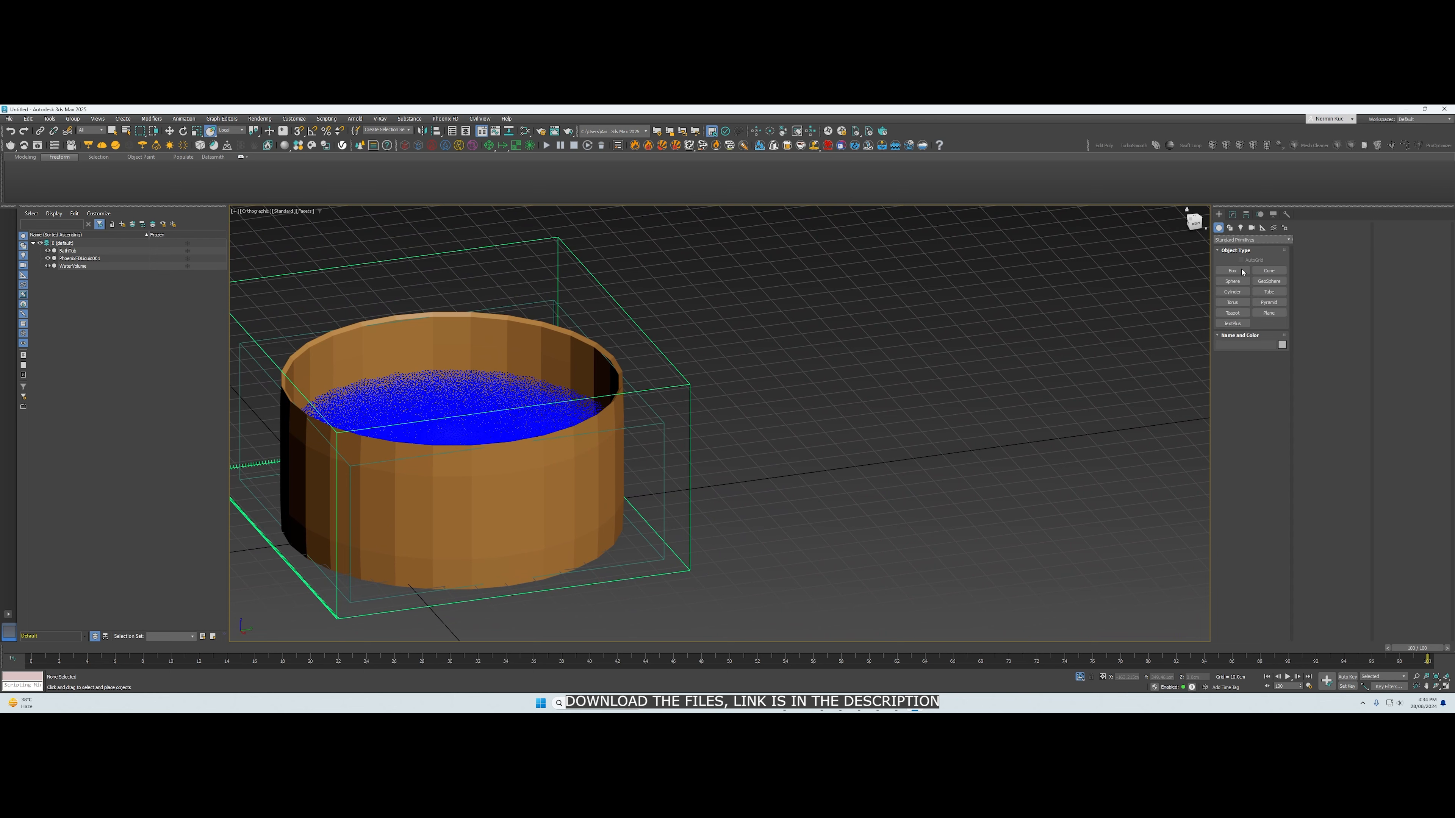
{"action": "left_click", "coordinate": [1232, 292]}
{"action": "middle_click_drag", "start_coordinate": [1023, 309], "coordinate": [687, 515], "text": "alt"}
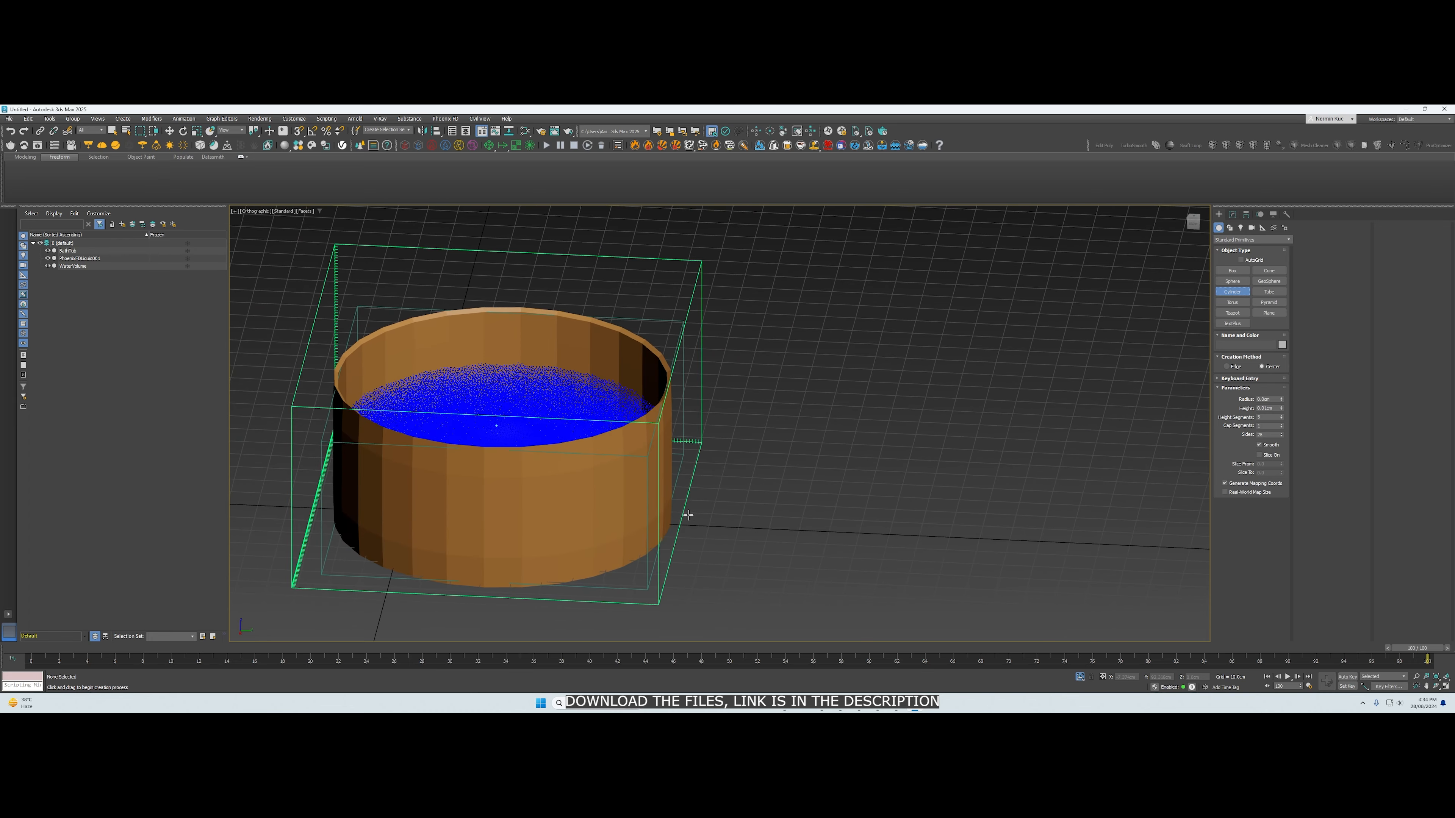
{"action": "left_click_drag", "start_coordinate": [687, 518], "coordinate": [689, 523]}
{"action": "left_click", "coordinate": [689, 523]}
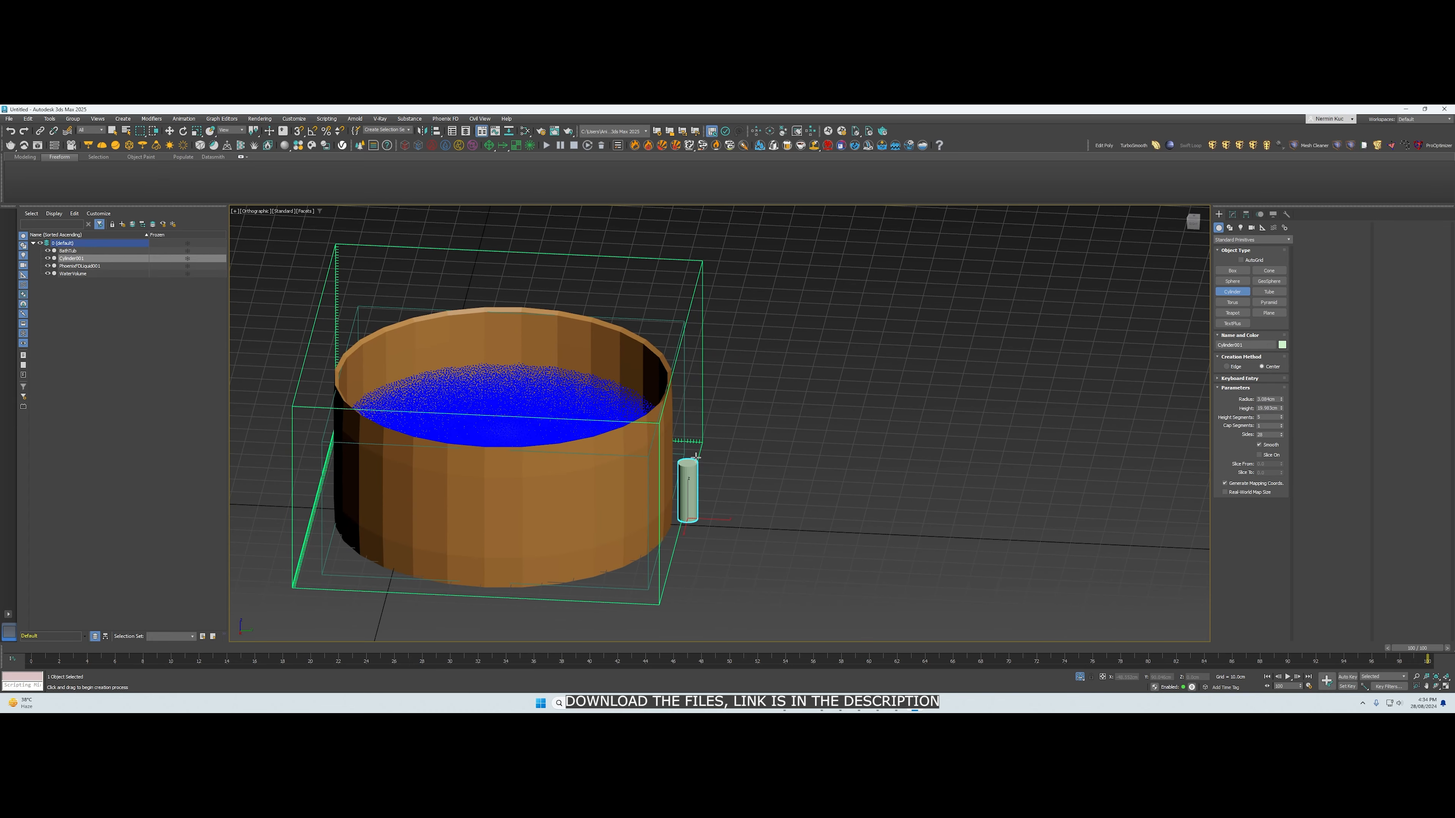
{"action": "middle_click_drag", "start_coordinate": [701, 320], "coordinate": [696, 313], "text": "alt"}
{"action": "scroll", "coordinate": [696, 312], "scroll_direction": "up", "scroll_amount": 1}
Add an Edit Poly modifier to the thin cylinder beside the tub and isolate the cylinder
{"action": "left_click", "coordinate": [1233, 215]}
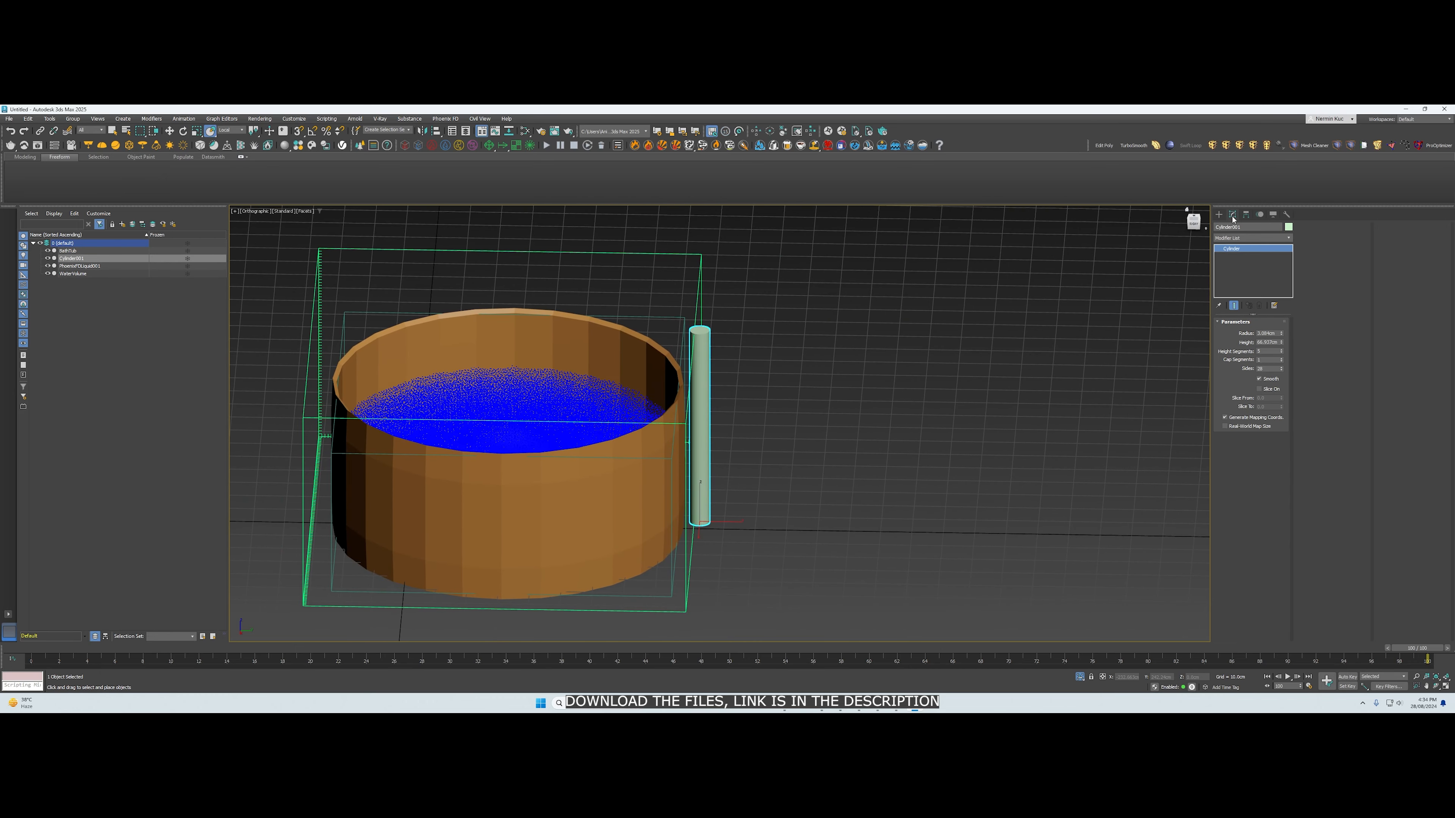
{"action": "left_click", "coordinate": [1238, 239]}
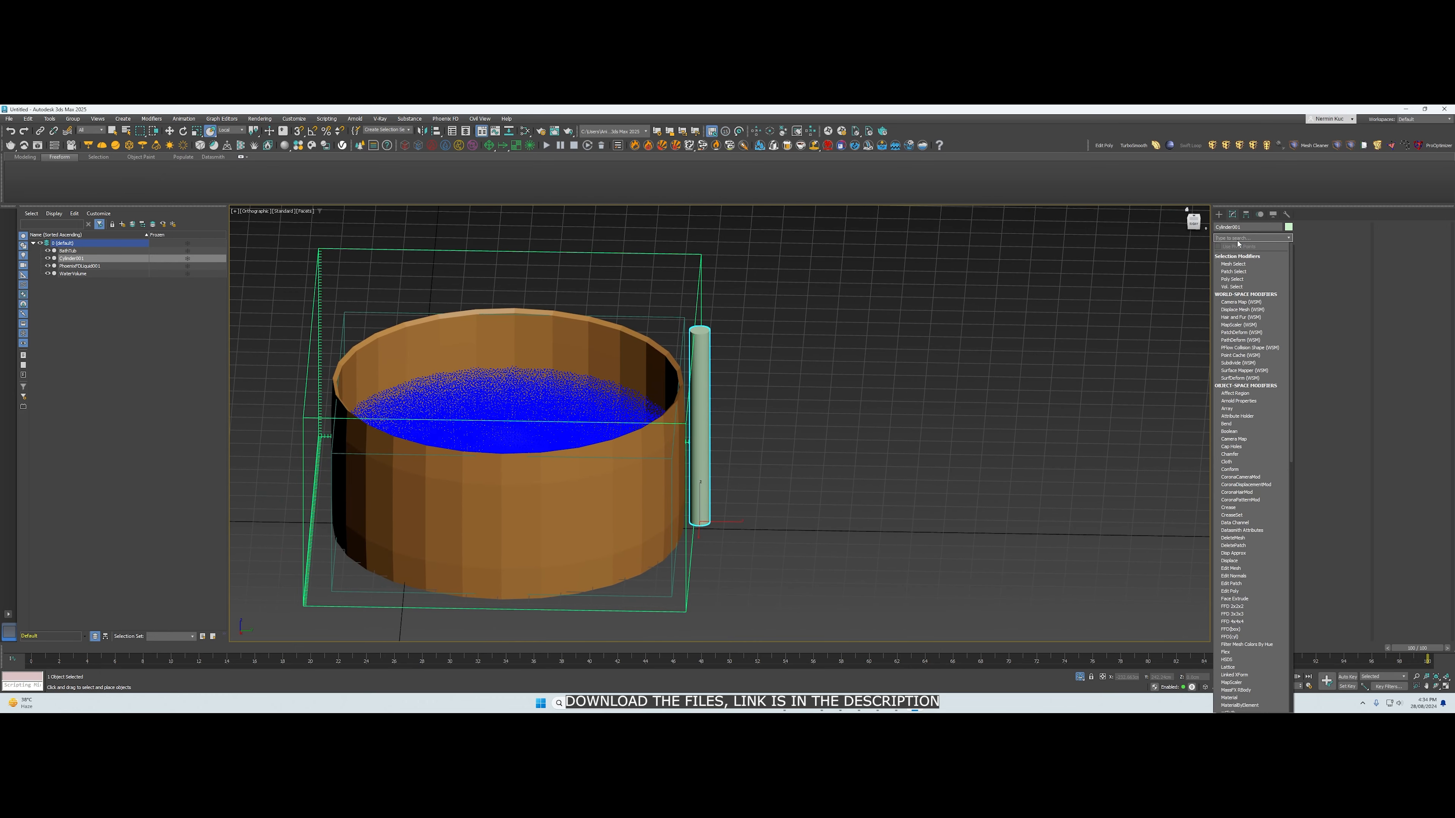
{"action": "type", "text": "ed"}
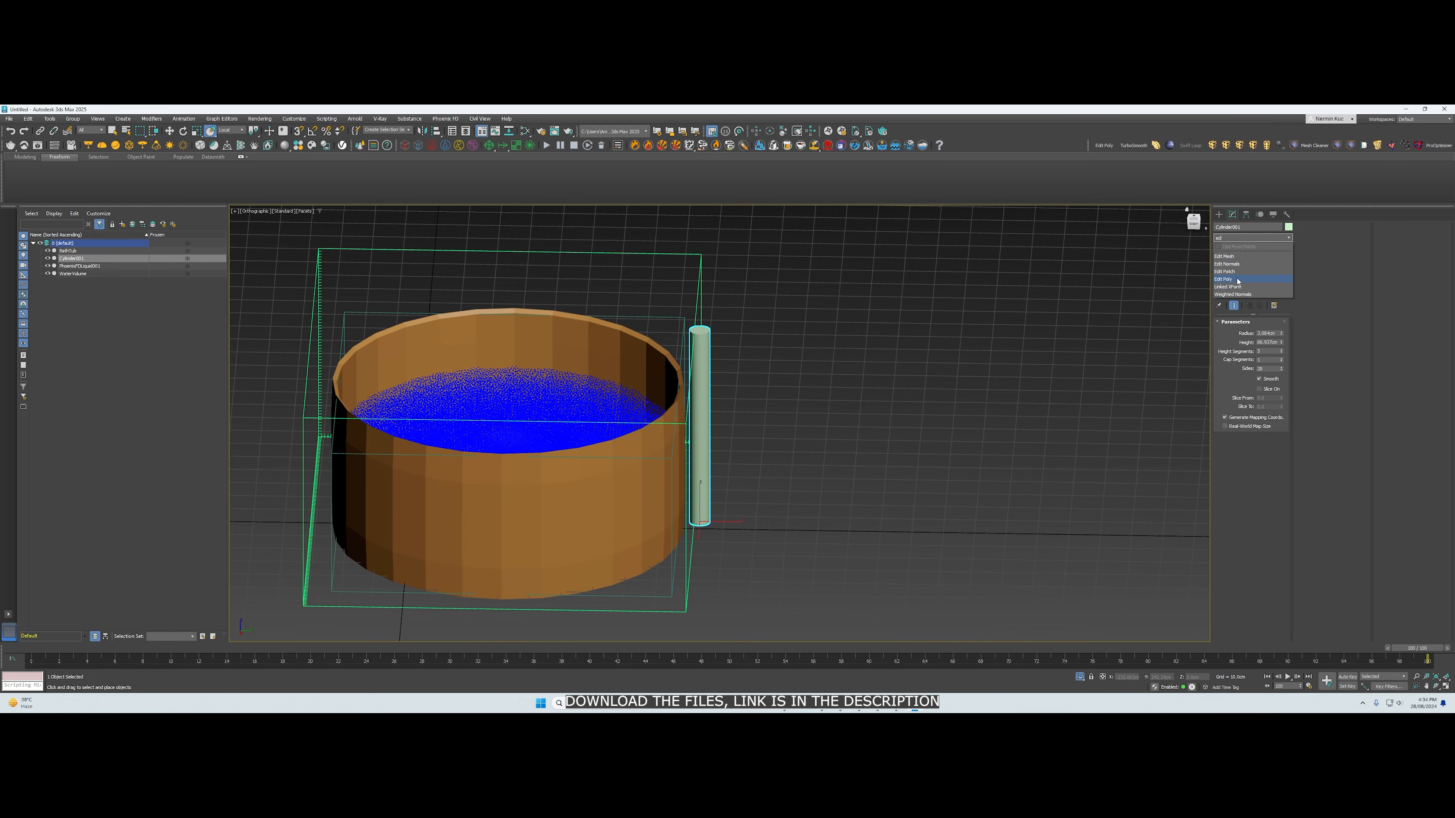
{"action": "left_click", "coordinate": [1238, 280]}
{"action": "scroll", "coordinate": [788, 342], "scroll_direction": "up", "scroll_amount": 5}
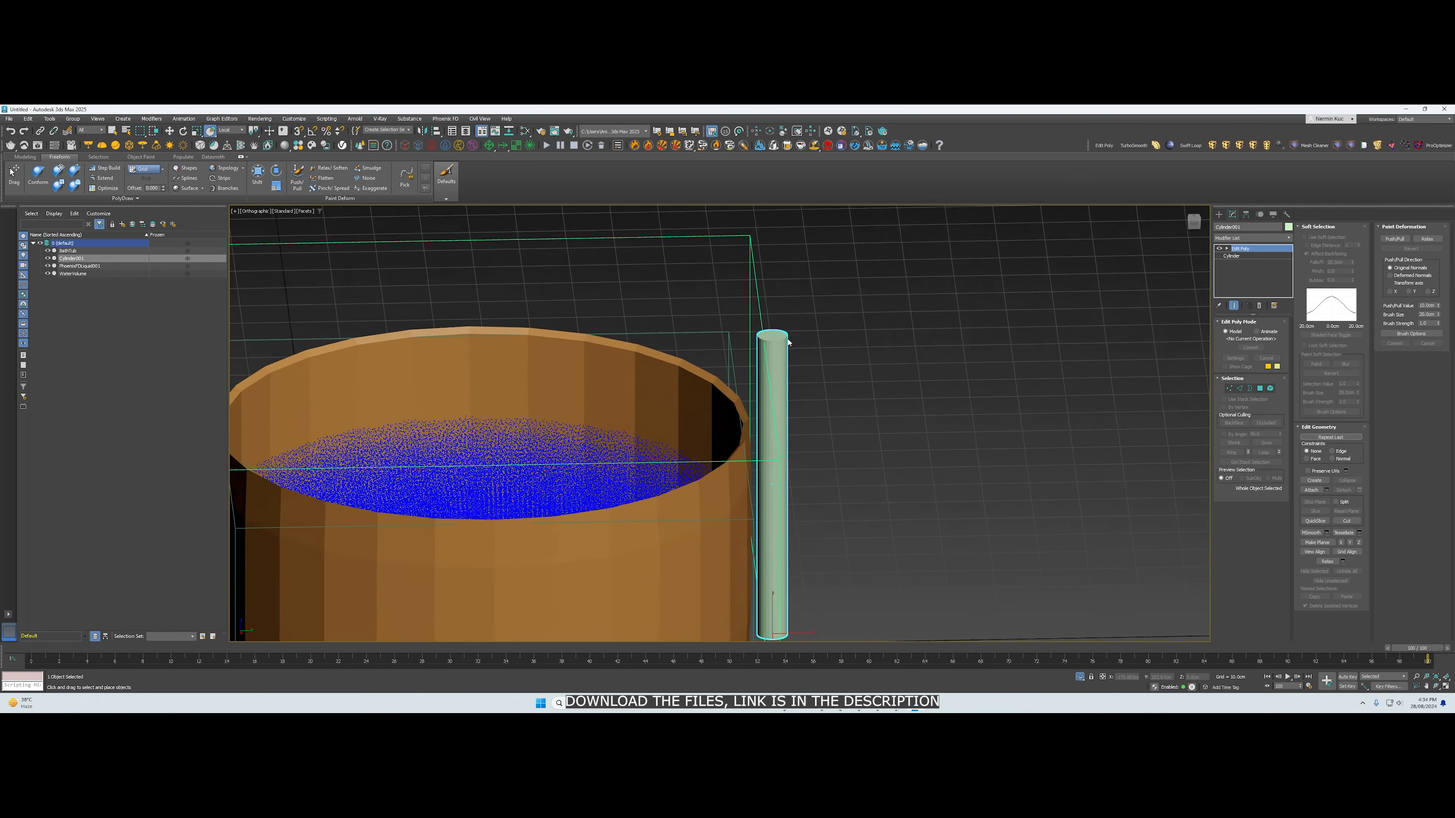
{"action": "mouse_move", "coordinate": [788, 342]}
{"action": "middle_mouse_down", "text": "alt"}
{"action": "mouse_move", "coordinate": [771, 351]}
{"action": "mouse_move", "coordinate": [815, 312]}
{"action": "mouse_move", "coordinate": [799, 309]}
{"action": "mouse_move", "coordinate": [815, 351]}
{"action": "middle_mouse_up", "text": "alt"}
{"action": "left_click", "coordinate": [1081, 679]}
{"action": "key", "text": "4"}
{"action": "middle_click_drag", "start_coordinate": [814, 350], "coordinate": [843, 272]}
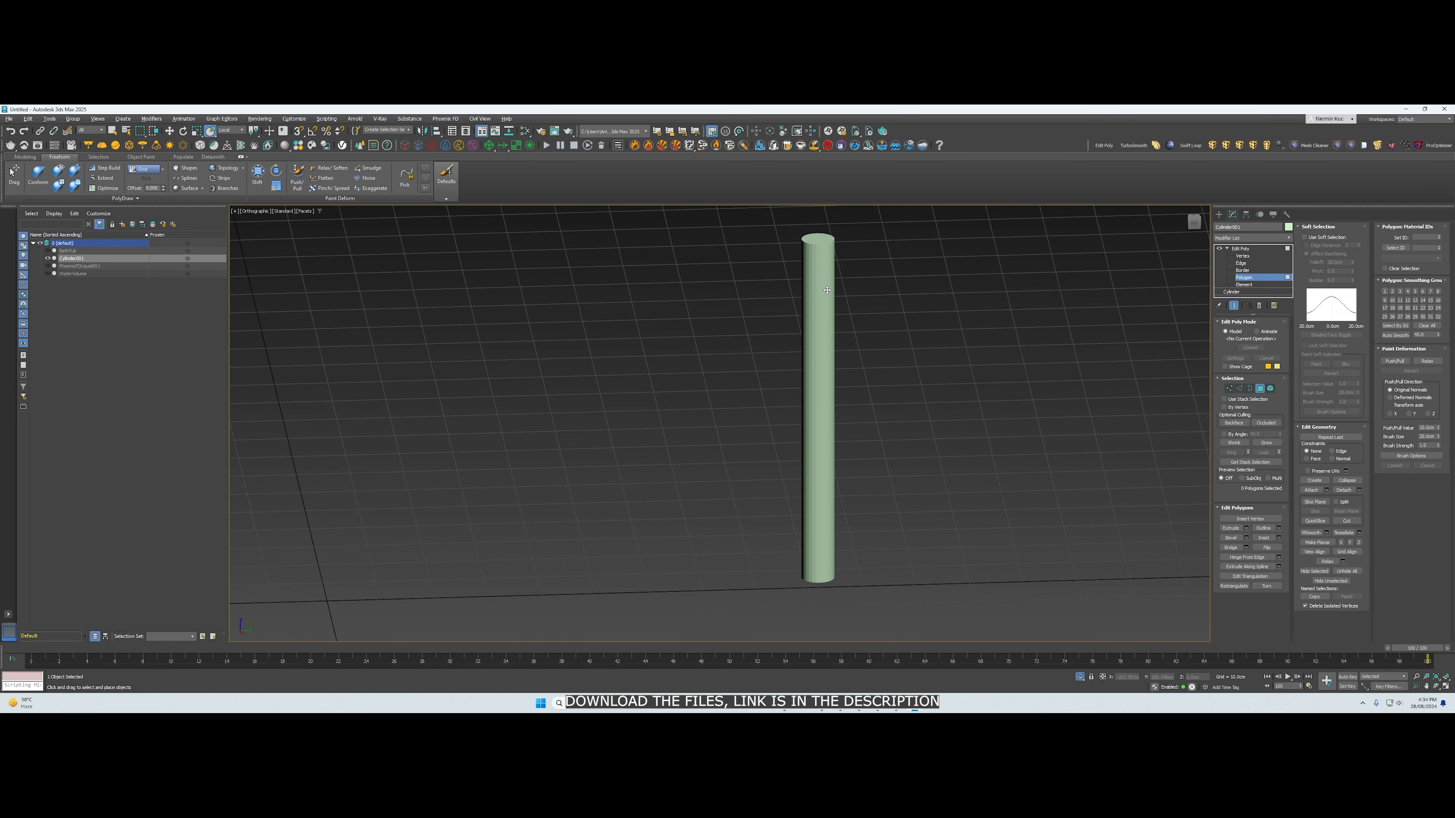
{"action": "left_click", "coordinate": [169, 131]}
{"action": "left_click", "coordinate": [116, 132]}
{"action": "left_click", "coordinate": [821, 353]}
{"action": "left_click", "coordinate": [1241, 249]}
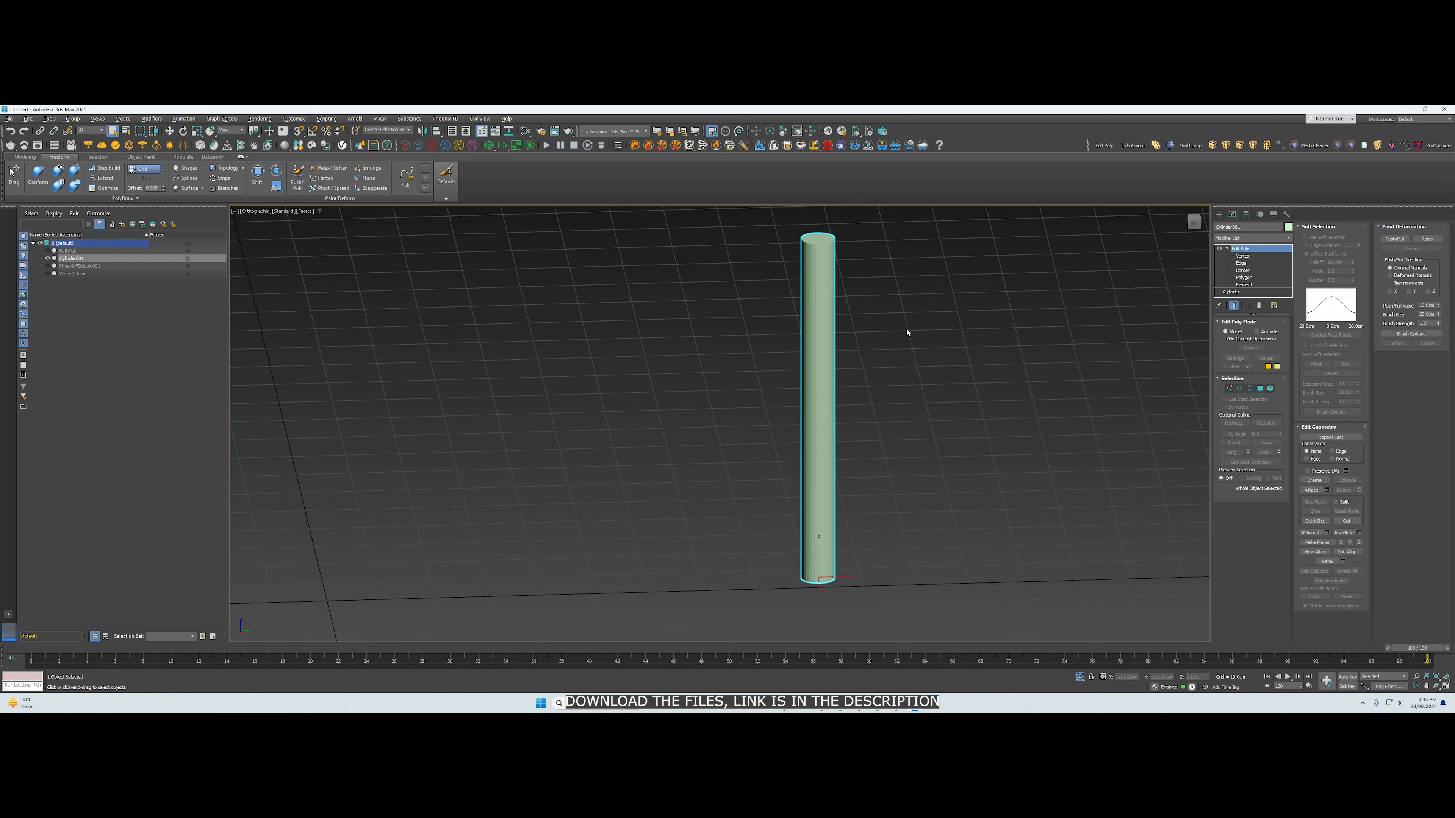
Make two independent copies of the thin cylinder, spaced side by side along the Y axis
{"action": "key", "text": "w"}
{"action": "left_click_drag", "start_coordinate": [837, 576], "coordinate": [875, 575], "text": "shift"}
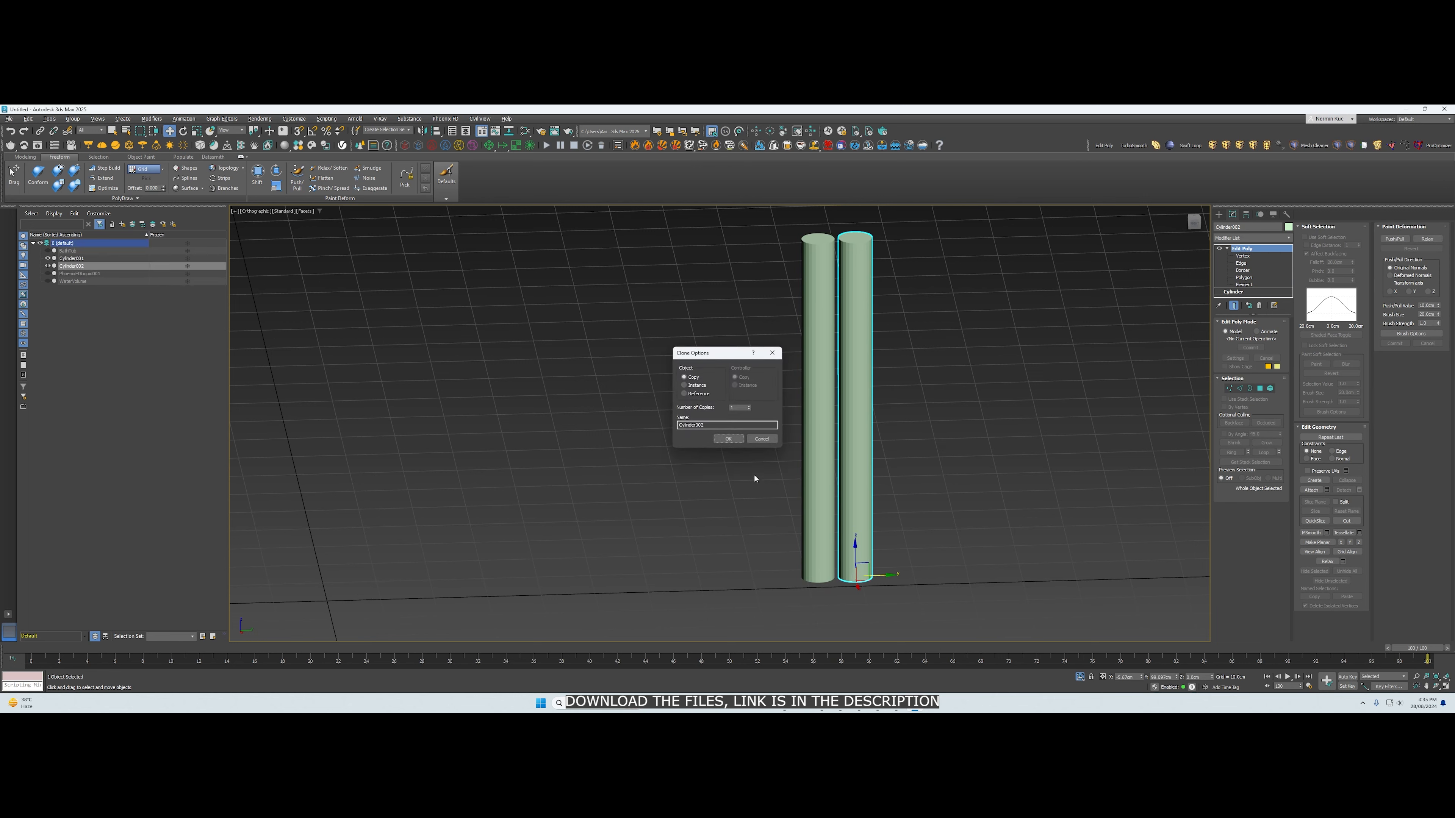
{"action": "left_click", "coordinate": [727, 441]}
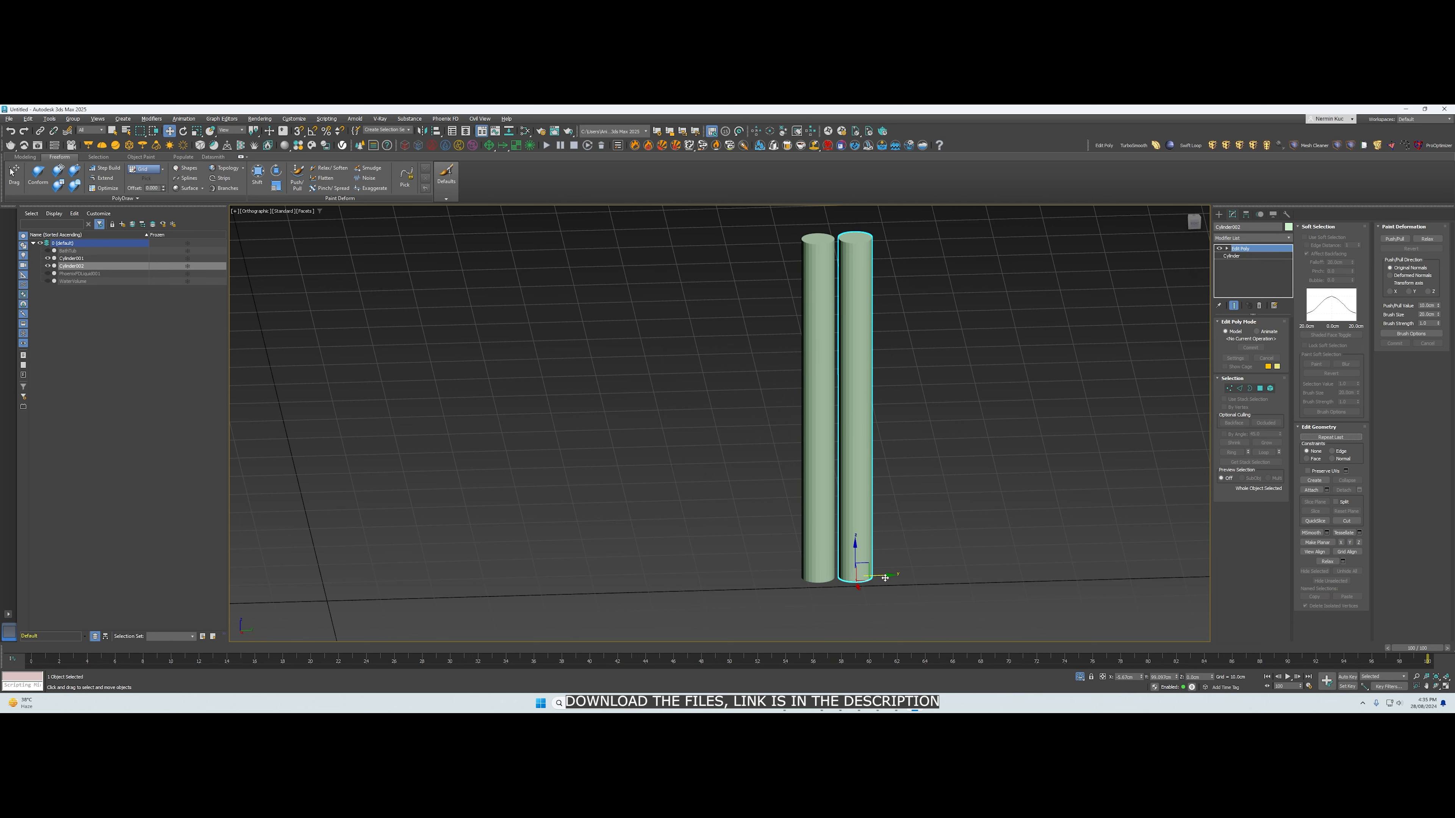
{"action": "left_click_drag", "start_coordinate": [881, 576], "coordinate": [910, 579], "text": "shift"}
{"action": "left_click_drag", "start_coordinate": [925, 578], "coordinate": [940, 591], "text": "shift"}
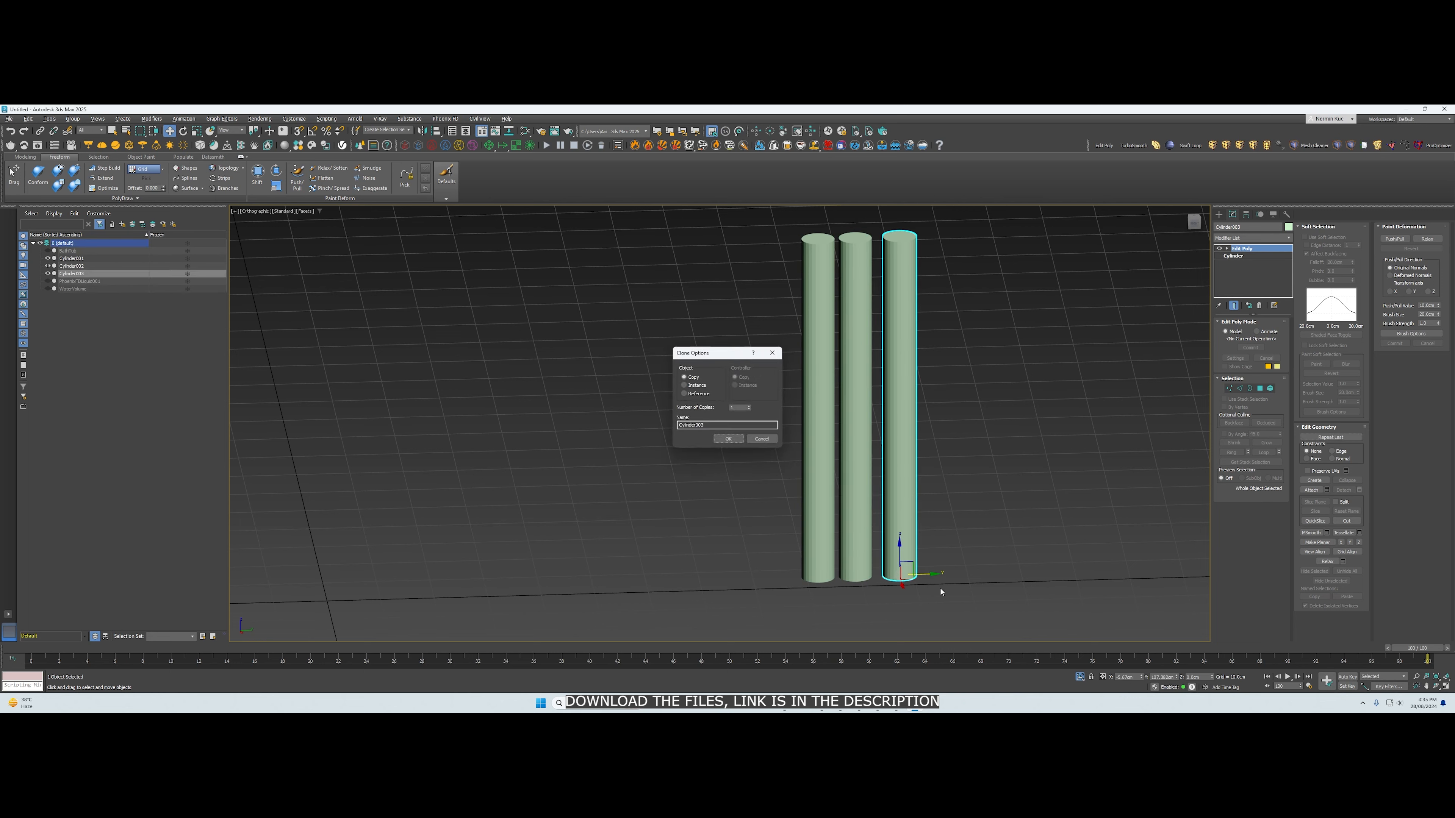
{"action": "left_click", "coordinate": [728, 438]}
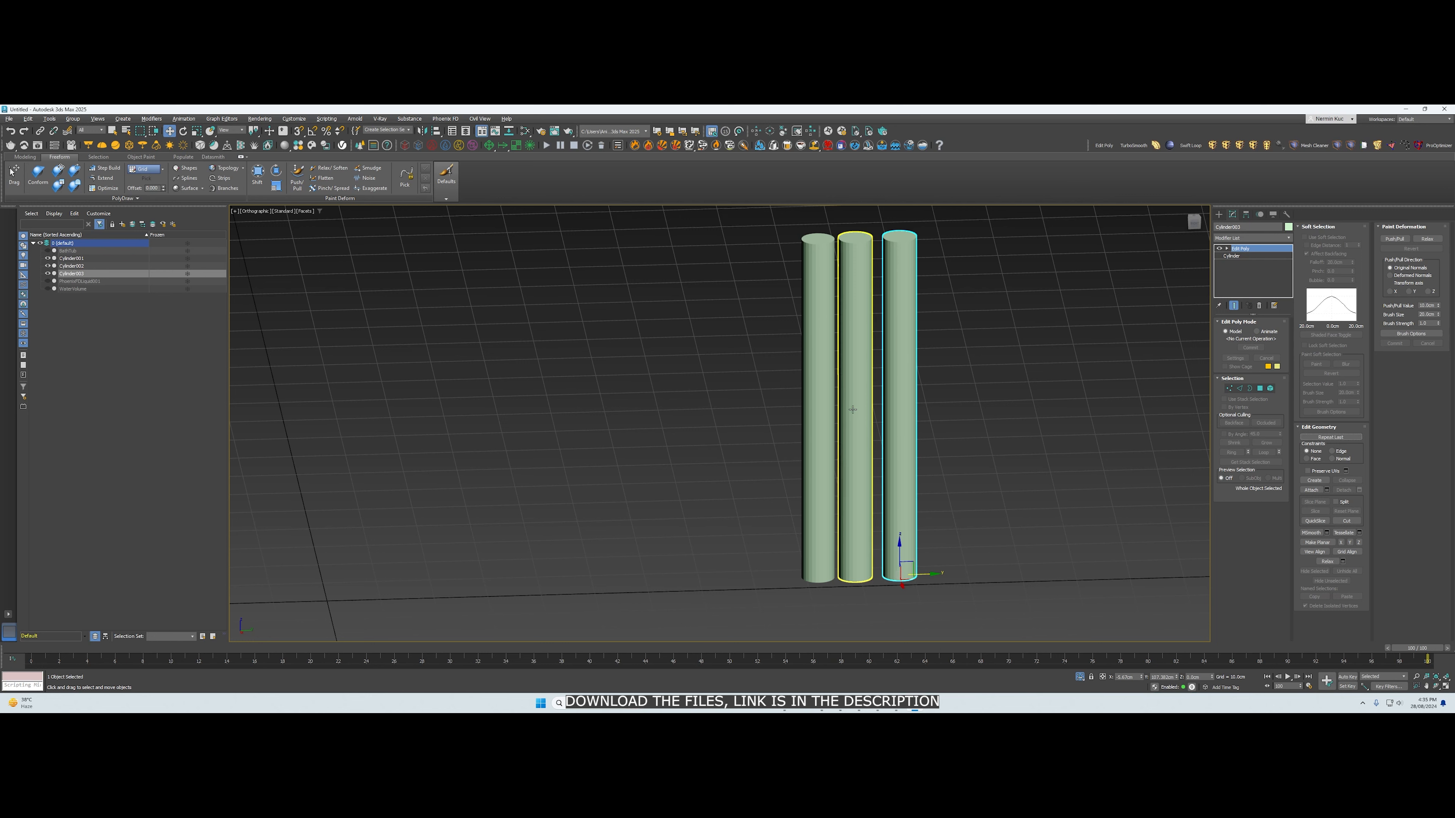
Rotate the middle cylinder 90 degrees about the world X axis so it lies horizontally
{"action": "left_click", "coordinate": [852, 409]}
{"action": "key", "text": "e"}
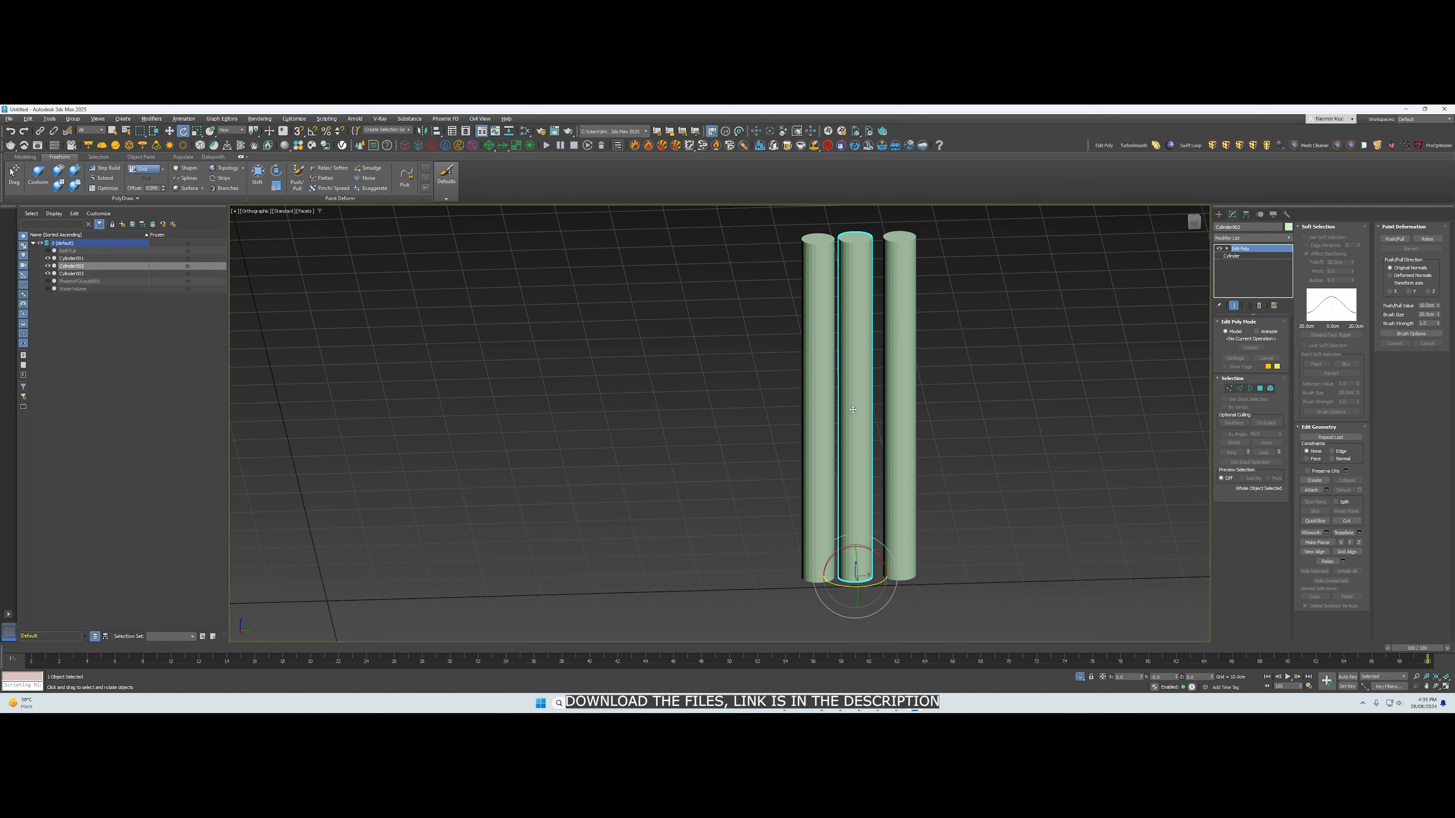
{"action": "right_click", "coordinate": [183, 133]}
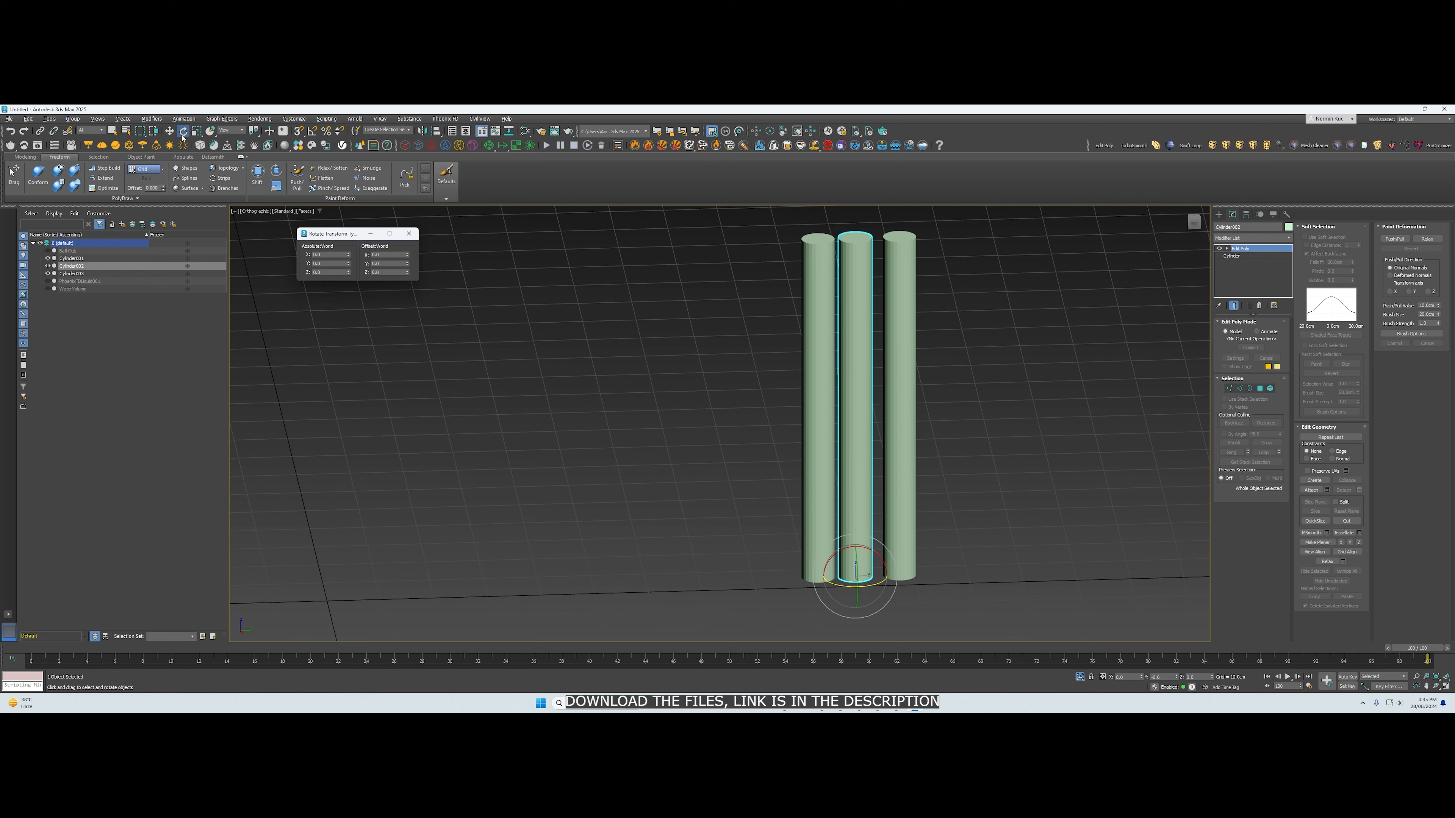
{"action": "left_click", "coordinate": [377, 255]}
{"action": "type", "text": "90"}
{"action": "key", "text": "Return"}
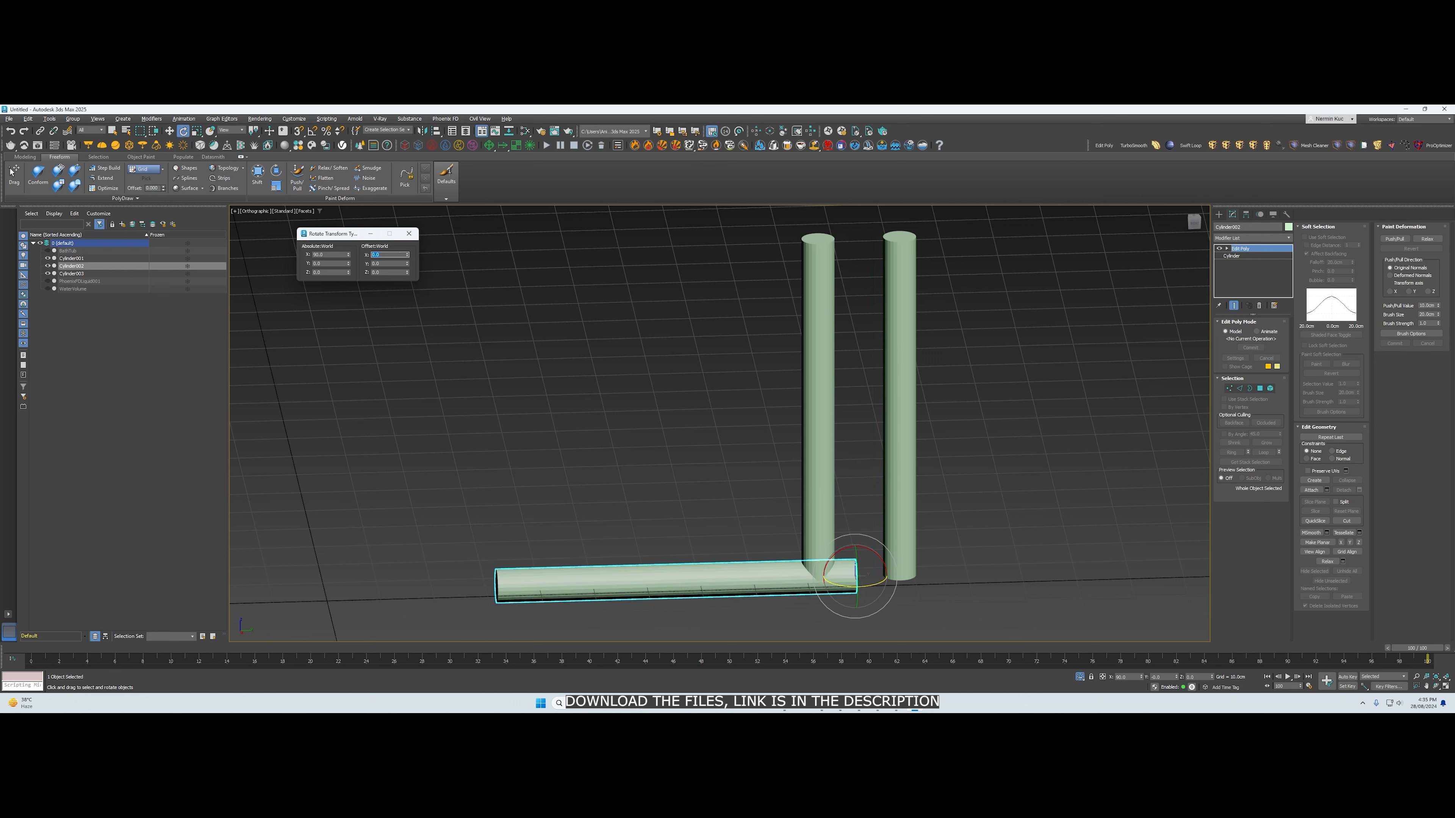
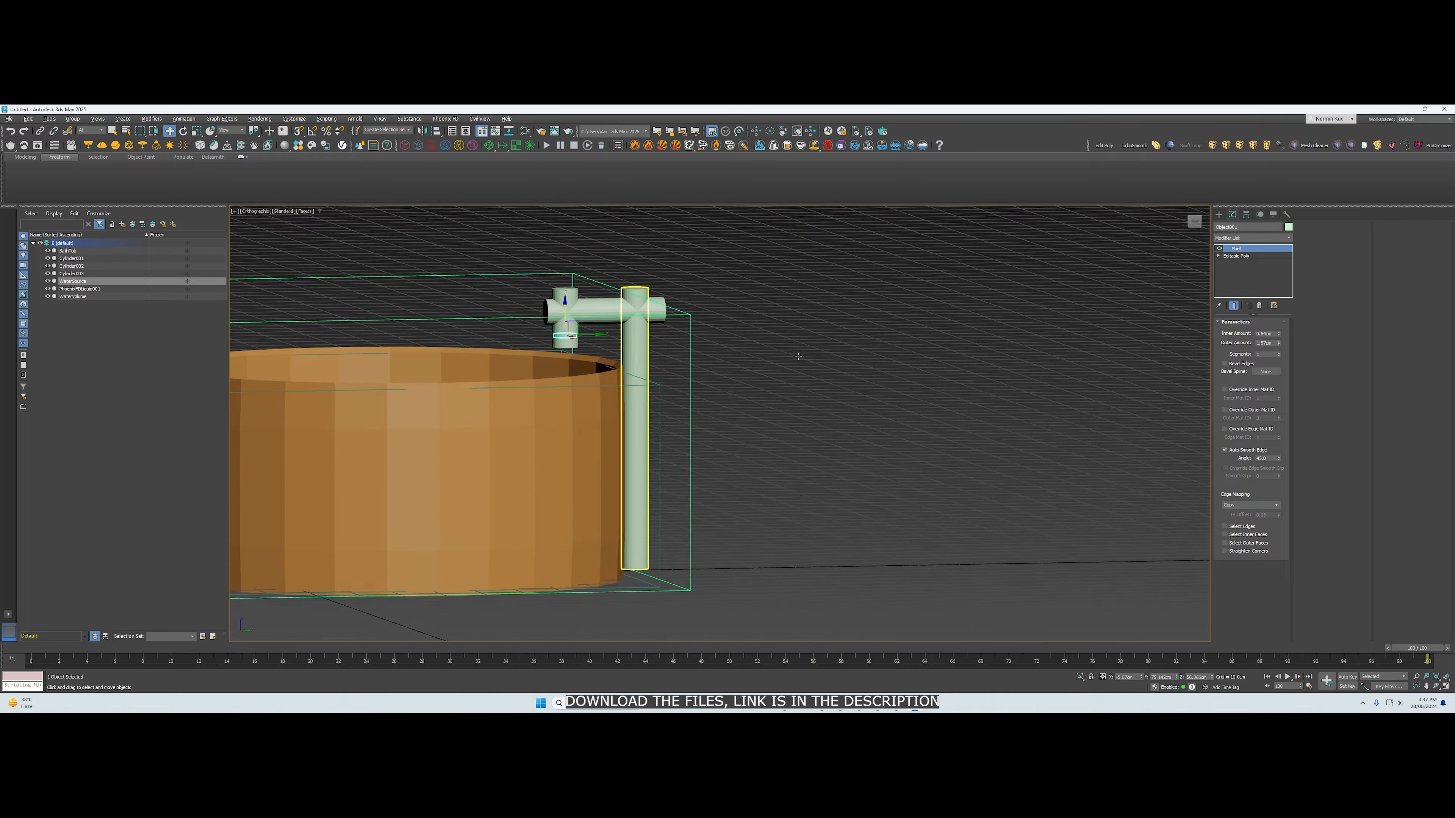
Create a second Phoenix liquid simulator grid from the top view, enclosing the pipe assembly and the adjoining edge of the tub
{"action": "middle_click_drag", "start_coordinate": [797, 356], "coordinate": [784, 359], "text": "alt"}
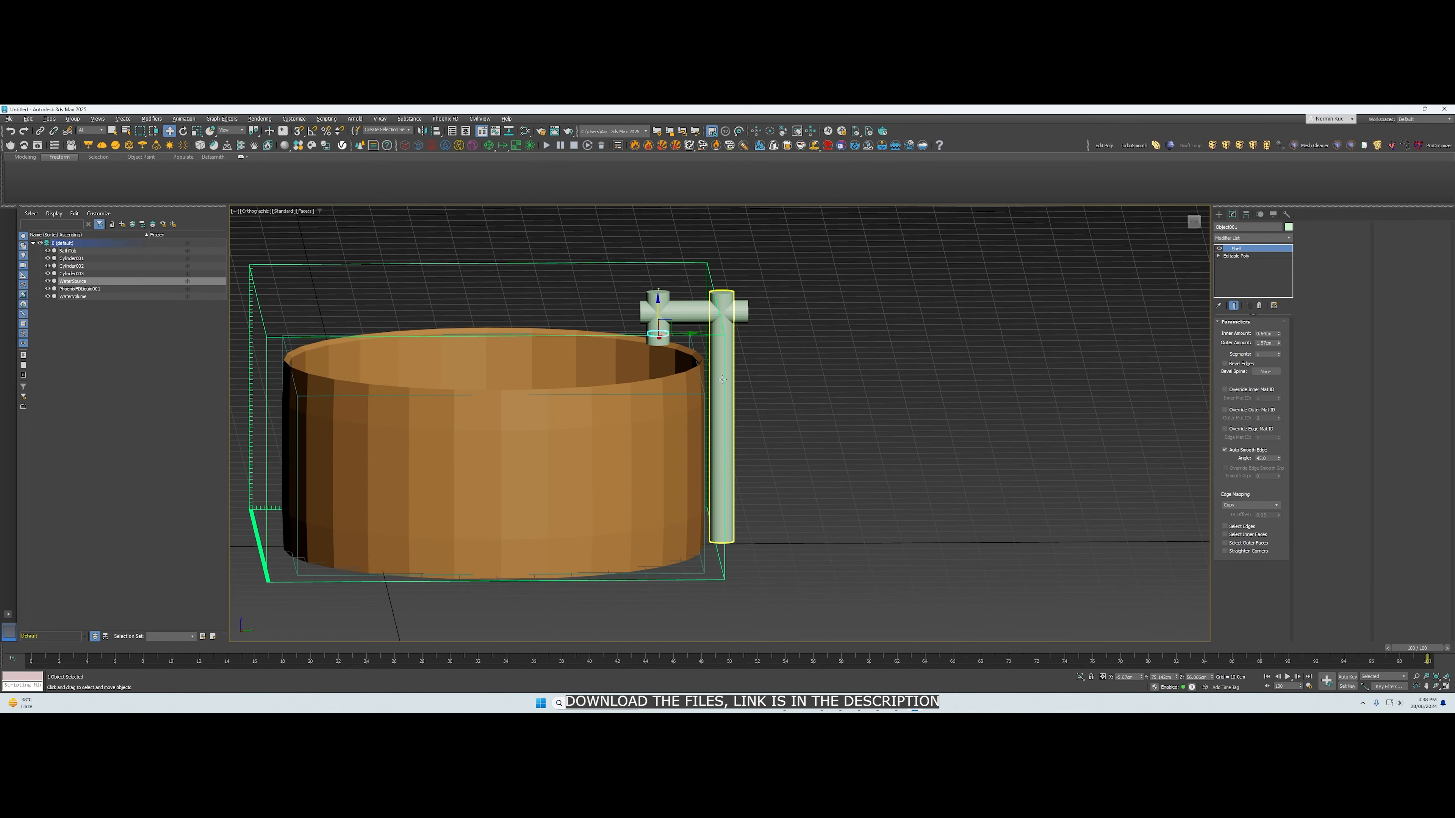
{"action": "left_click", "coordinate": [813, 402]}
{"action": "middle_click_drag", "start_coordinate": [812, 401], "coordinate": [811, 401], "text": "alt"}
{"action": "scroll", "coordinate": [811, 400], "scroll_direction": "down", "scroll_amount": 1}
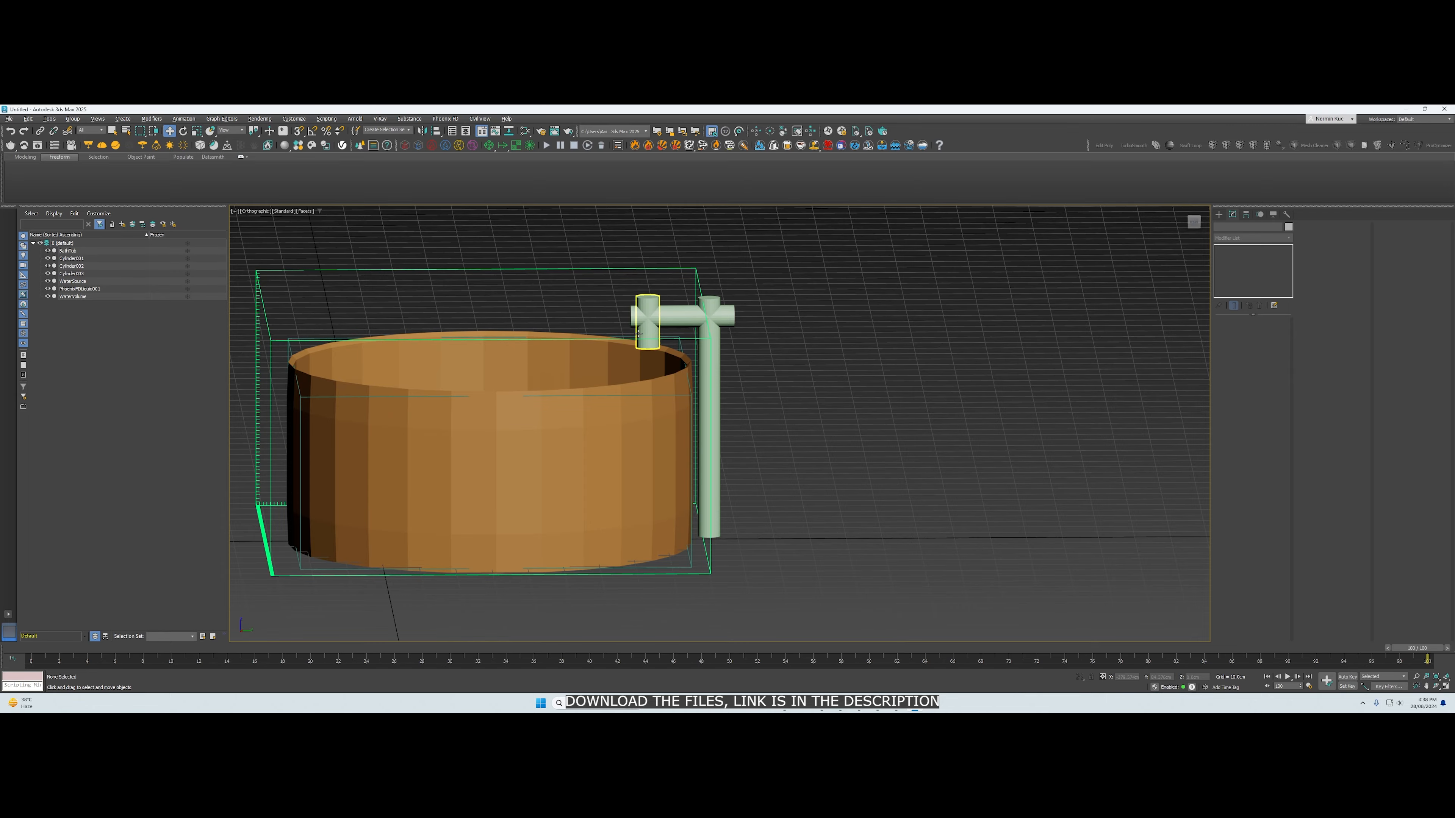
{"action": "key", "text": "t"}
{"action": "middle_click_drag", "start_coordinate": [739, 284], "coordinate": [744, 469]}
{"action": "scroll", "coordinate": [744, 337], "scroll_direction": "up", "scroll_amount": 5}
{"action": "scroll", "coordinate": [687, 287], "scroll_direction": "down", "scroll_amount": 5}
{"action": "middle_click_drag", "start_coordinate": [687, 285], "coordinate": [598, 286]}
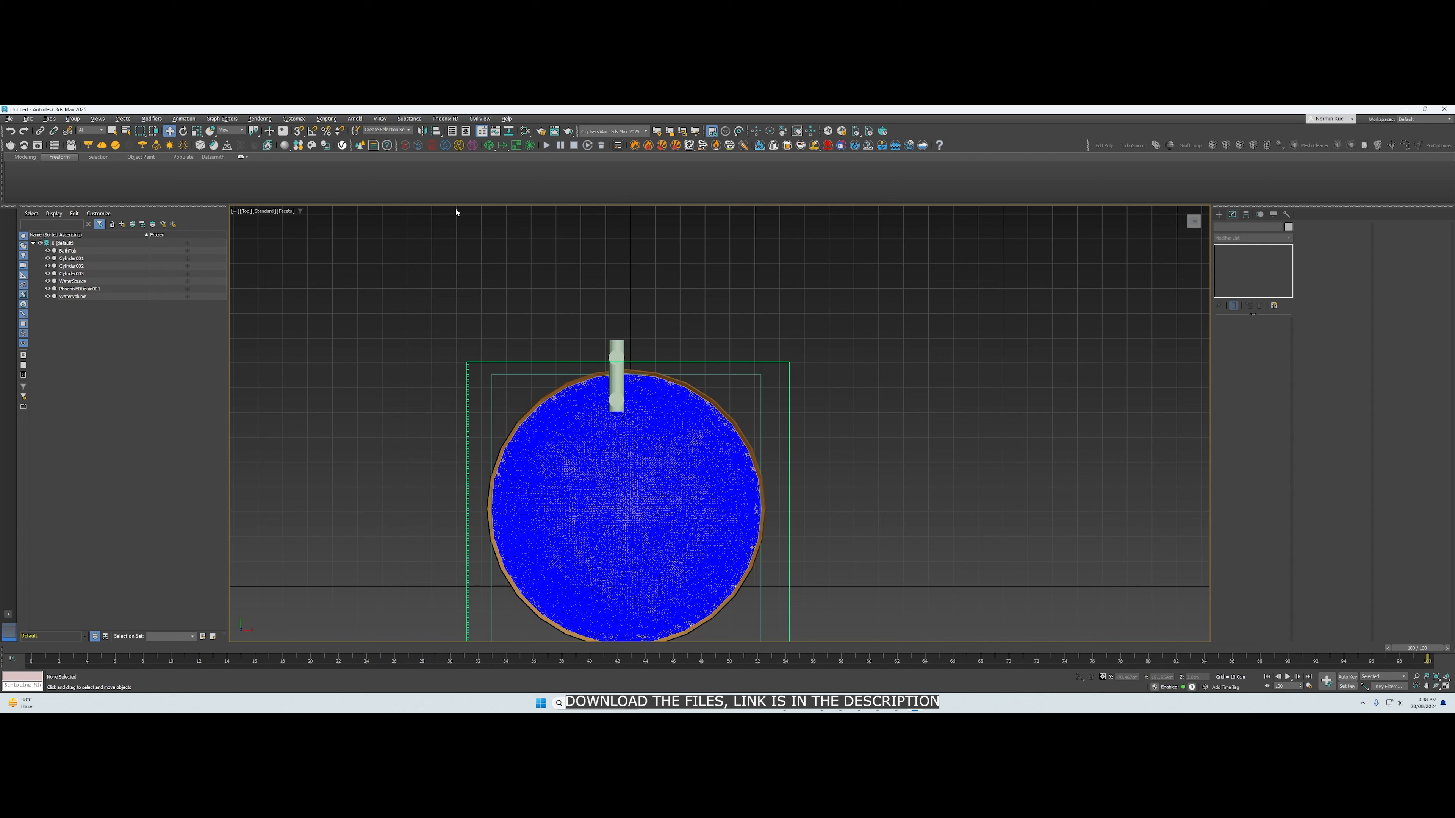
{"action": "left_click", "coordinate": [419, 145]}
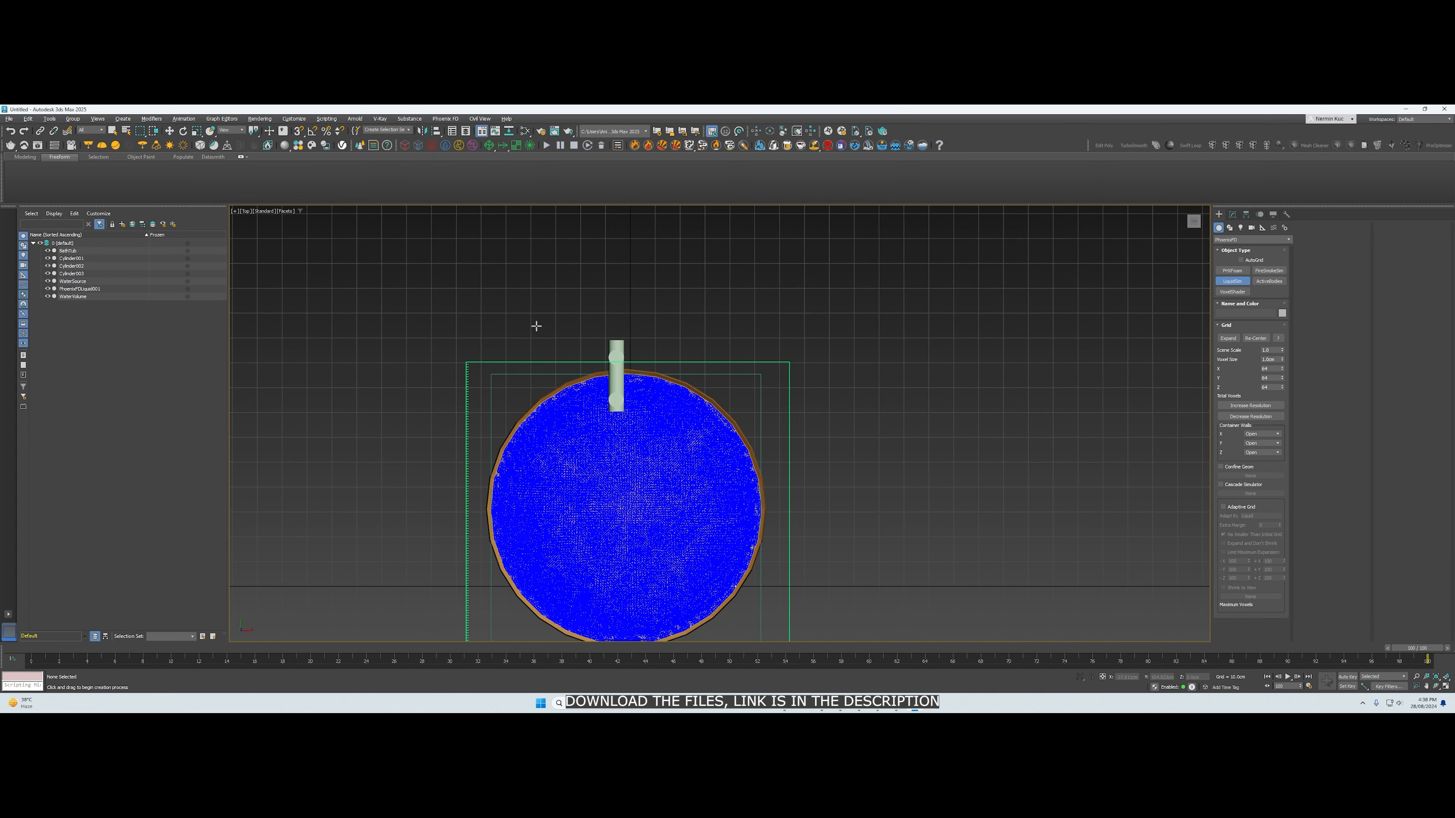
{"action": "left_click_drag", "start_coordinate": [506, 313], "coordinate": [730, 425]}
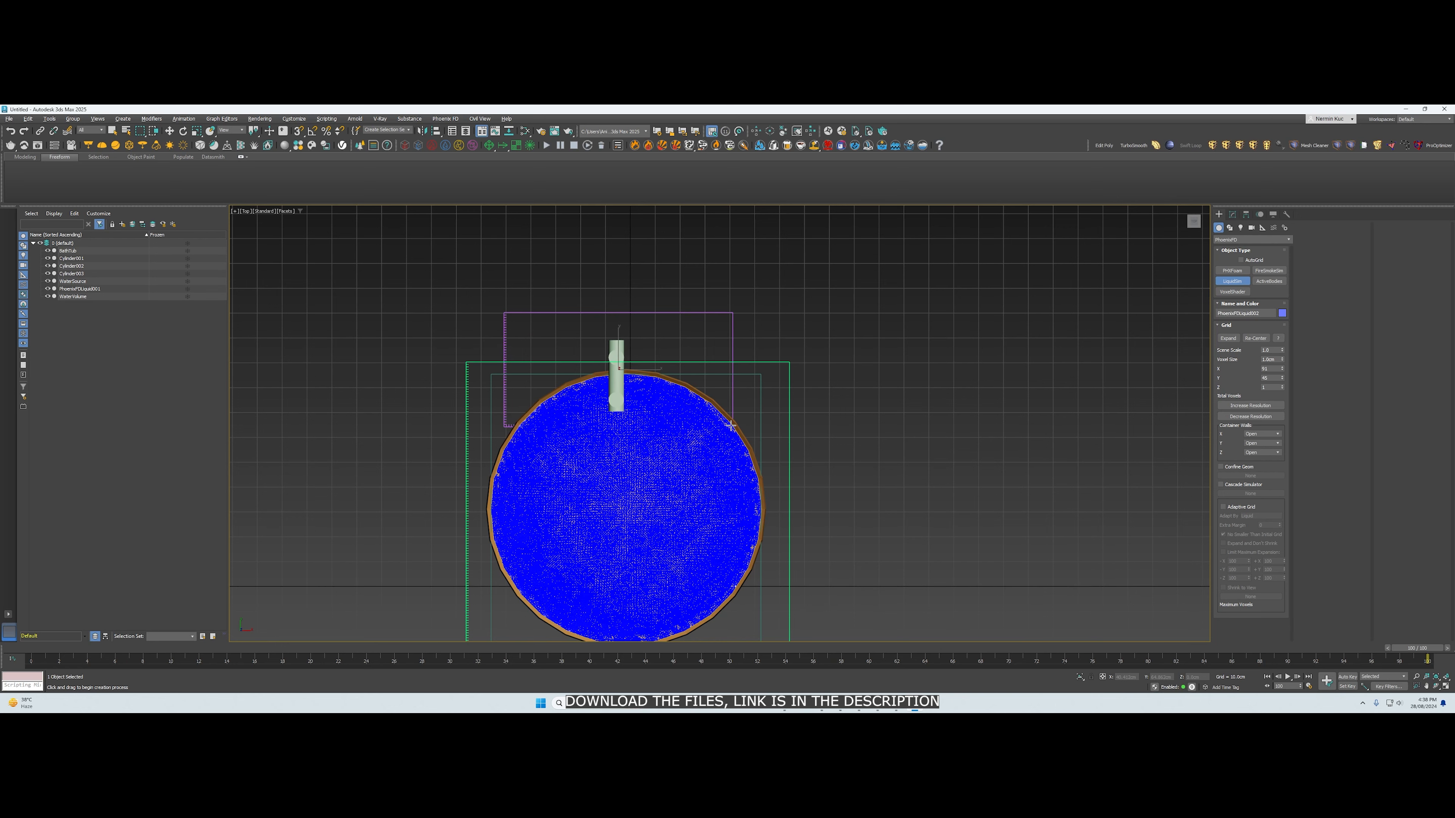
{"action": "middle_click_drag", "start_coordinate": [723, 422], "coordinate": [692, 389], "text": "alt"}
{"action": "scroll", "coordinate": [630, 324], "scroll_direction": "up", "scroll_amount": 3}
{"action": "scroll", "coordinate": [673, 361], "scroll_direction": "down", "scroll_amount": 1}
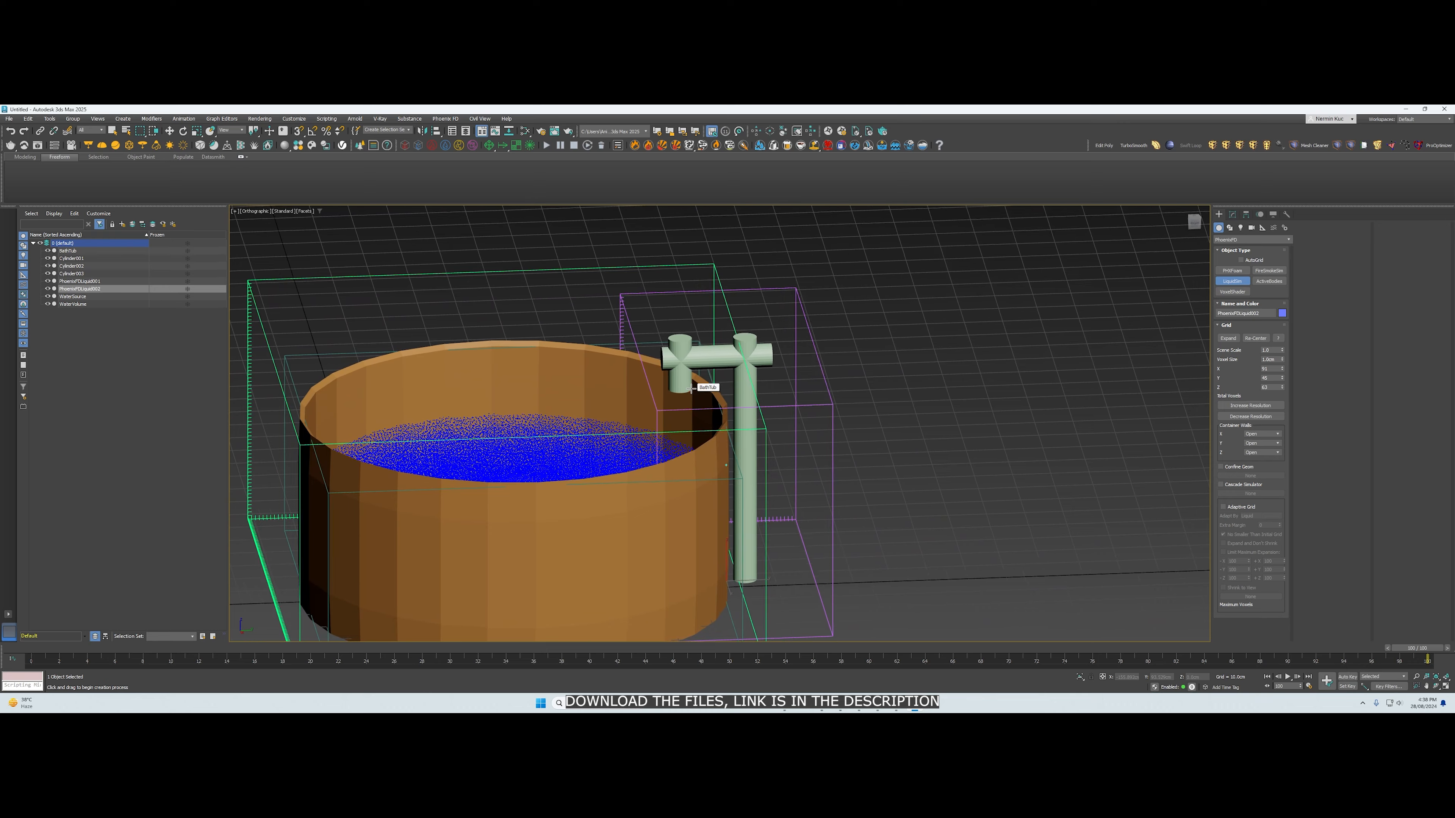
{"action": "scroll", "coordinate": [691, 389], "scroll_direction": "up", "scroll_amount": 4}
{"action": "scroll", "coordinate": [691, 389], "scroll_direction": "up", "scroll_amount": 1}
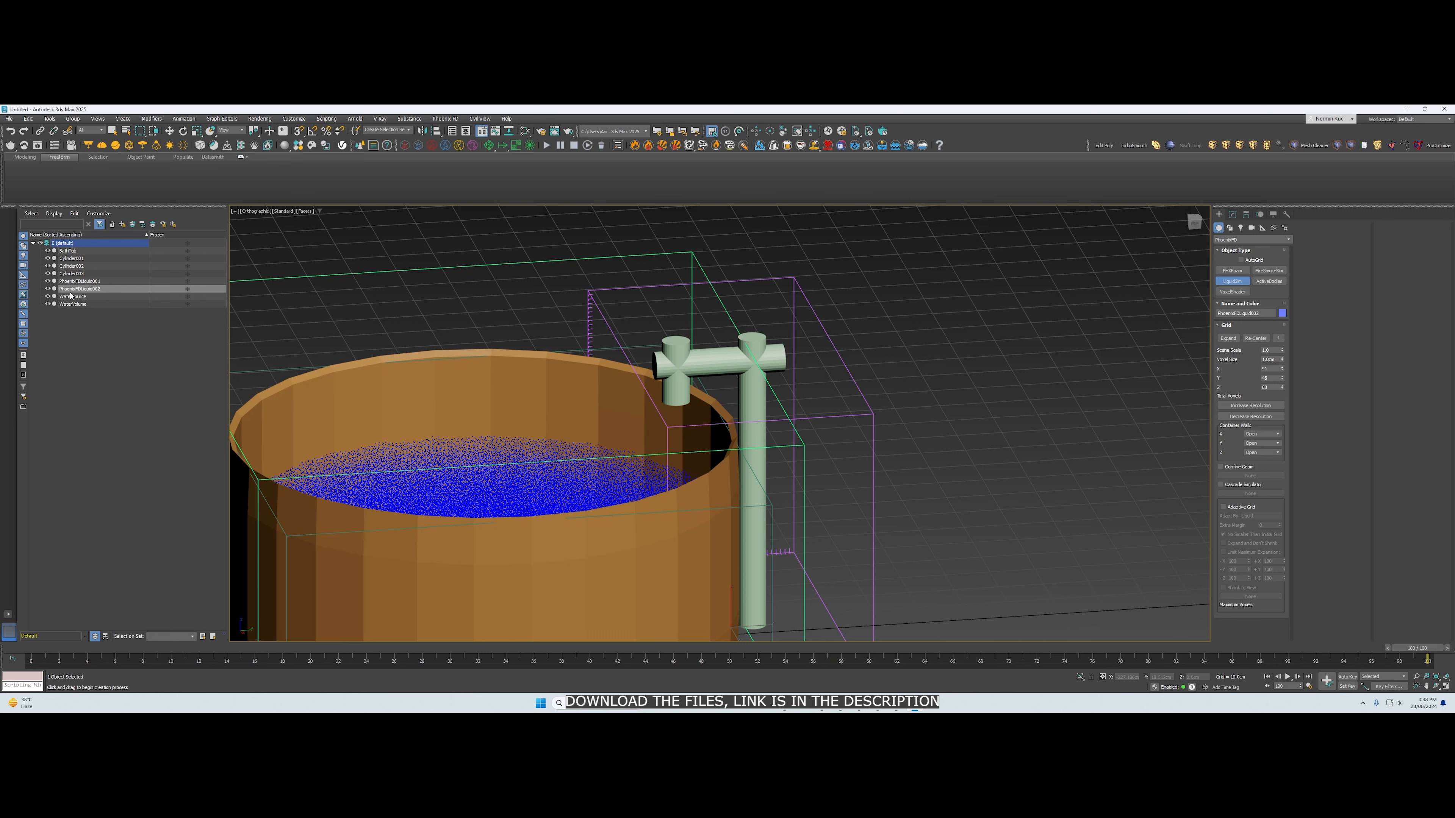
Create a Phoenix Liquid Source helper beside the vertical pipe
{"action": "left_click", "coordinate": [88, 300]}
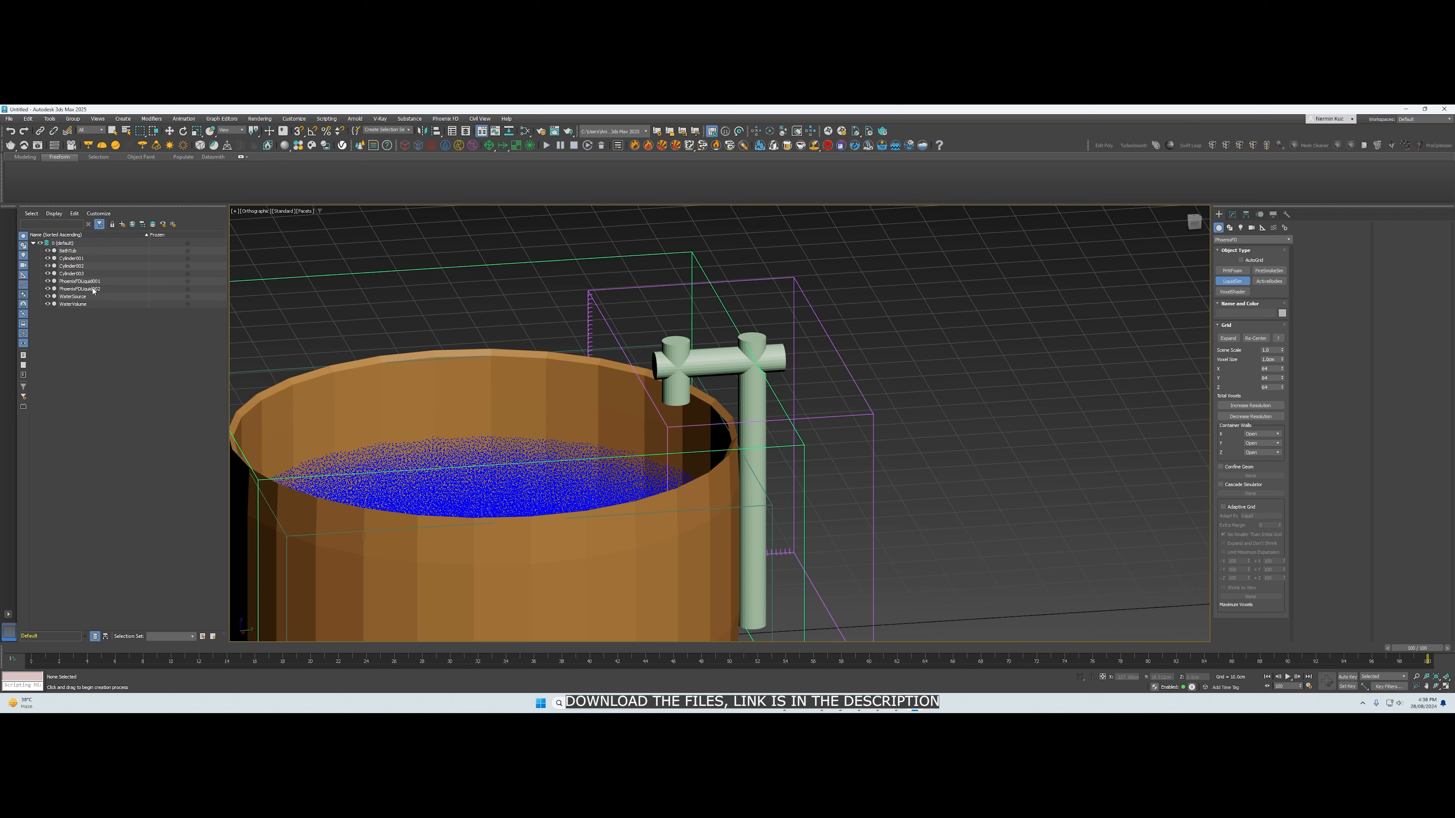
{"action": "middle_click_drag", "start_coordinate": [297, 238], "coordinate": [296, 235], "text": "alt"}
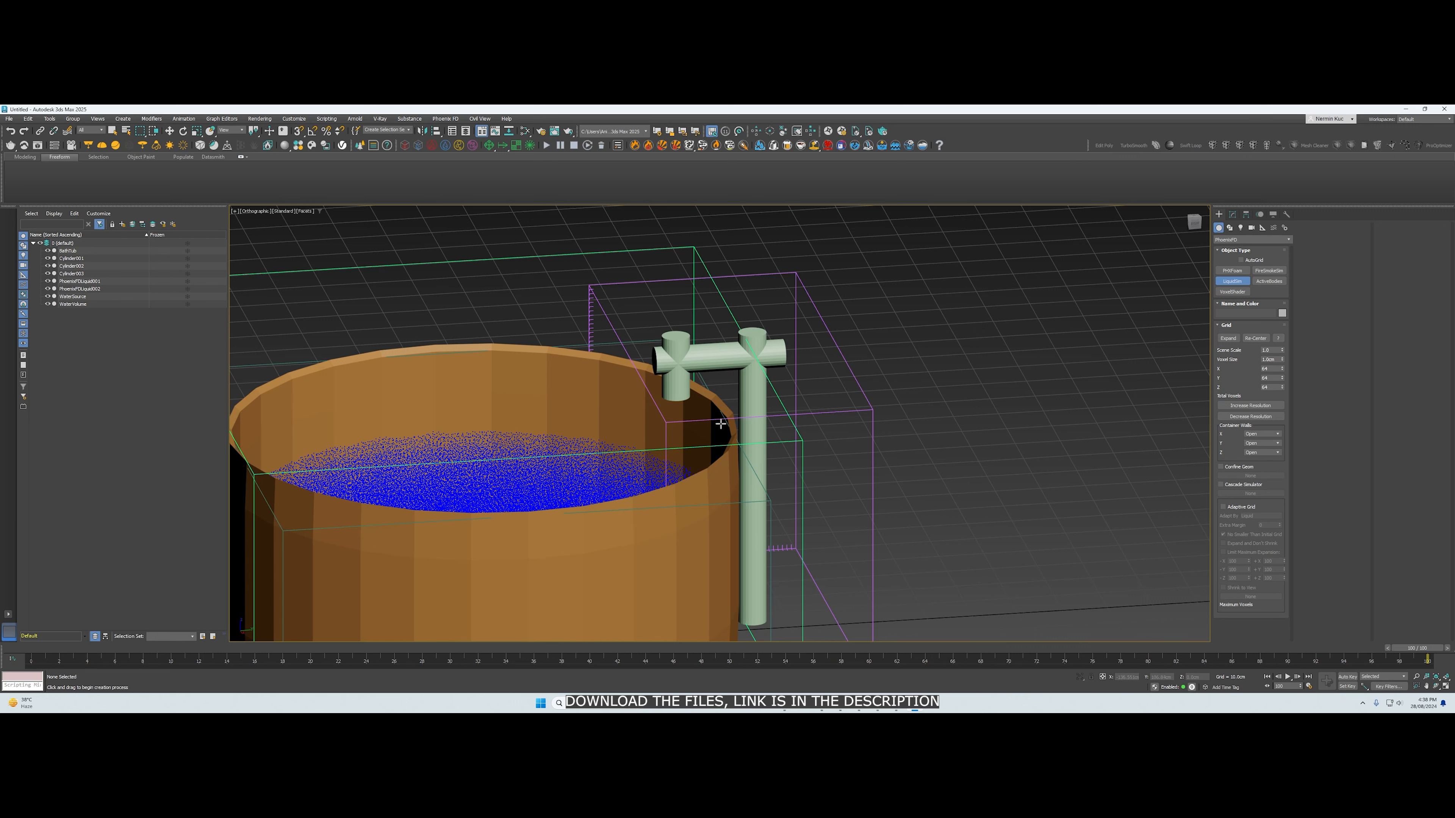
{"action": "left_click", "coordinate": [446, 146]}
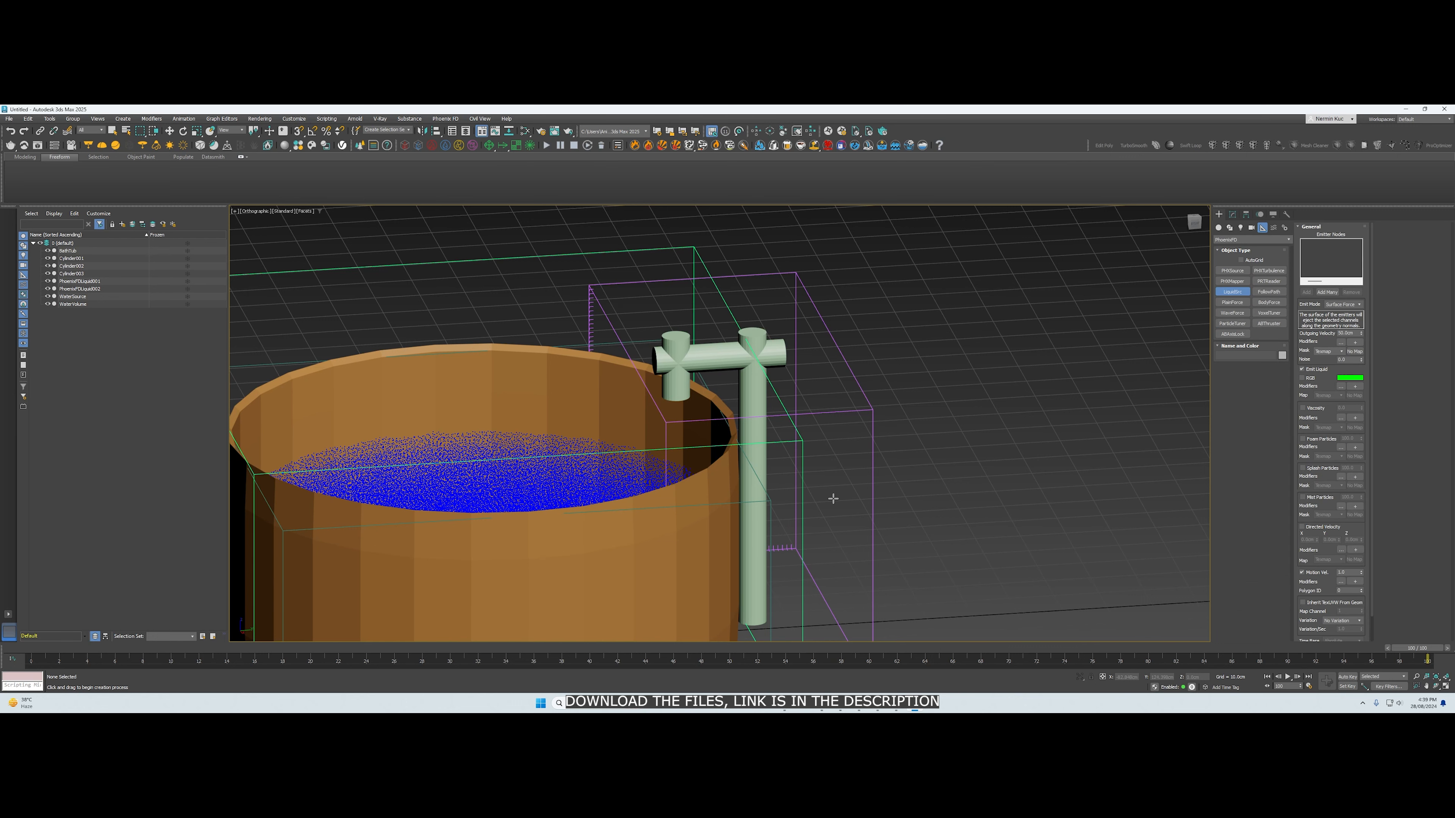
{"action": "left_click_drag", "start_coordinate": [837, 520], "coordinate": [877, 528]}
{"action": "middle_click_drag", "start_coordinate": [876, 528], "coordinate": [841, 494], "text": "alt"}
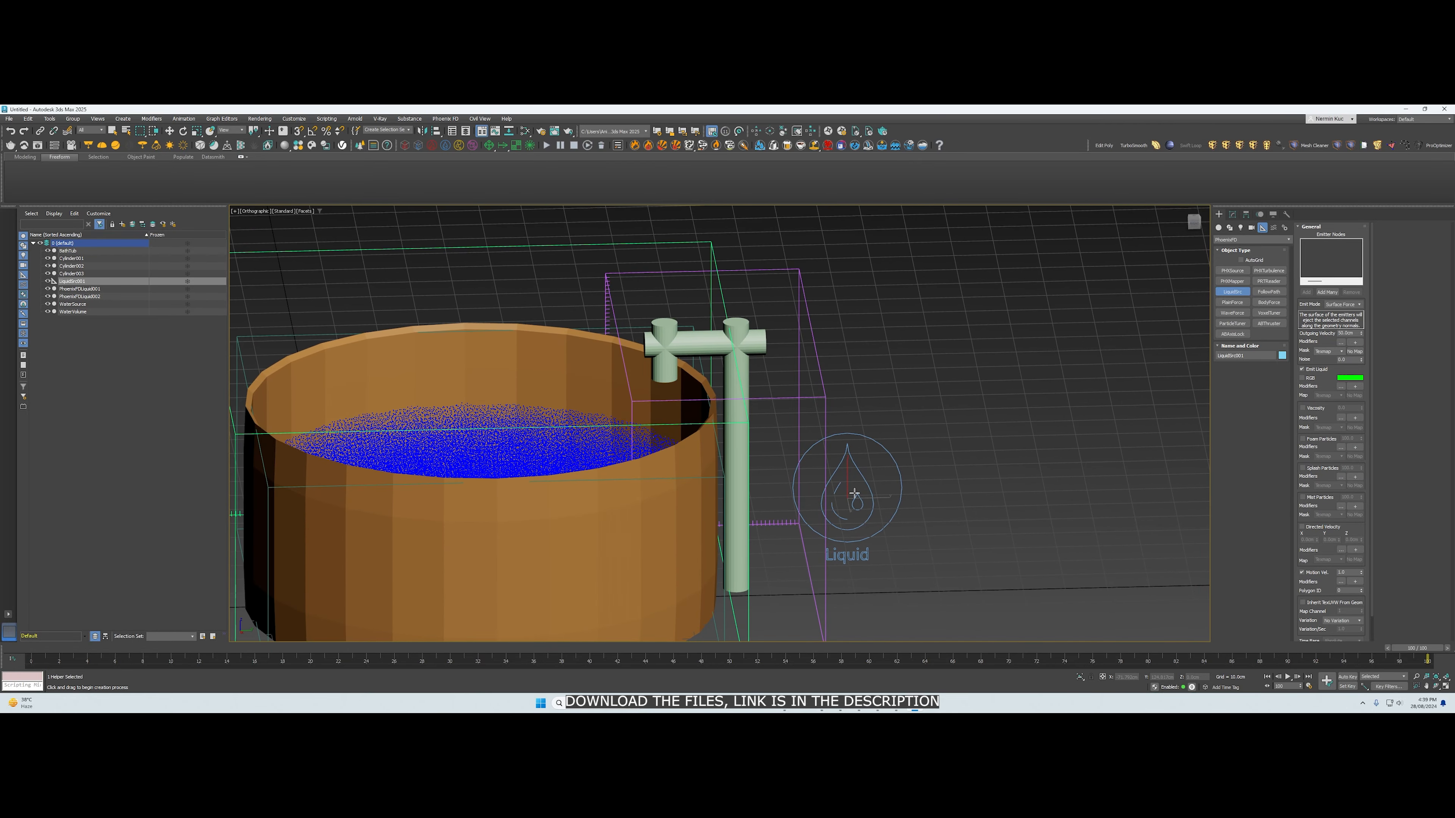
{"action": "middle_click_drag", "start_coordinate": [849, 491], "coordinate": [862, 490], "text": "alt"}
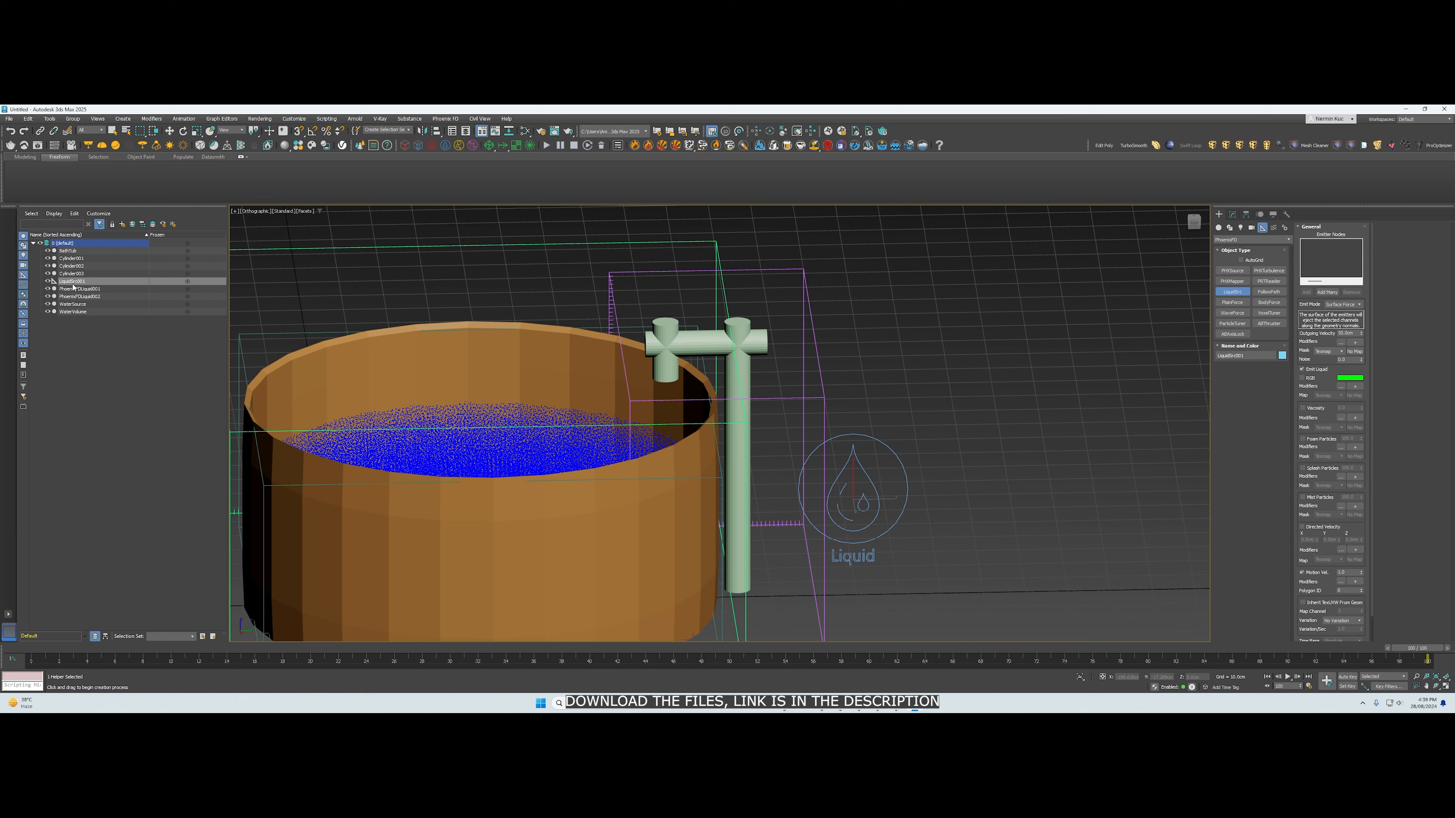
Add the WaterSource object to the liquid source's emitter nodes
{"action": "left_click", "coordinate": [75, 318]}
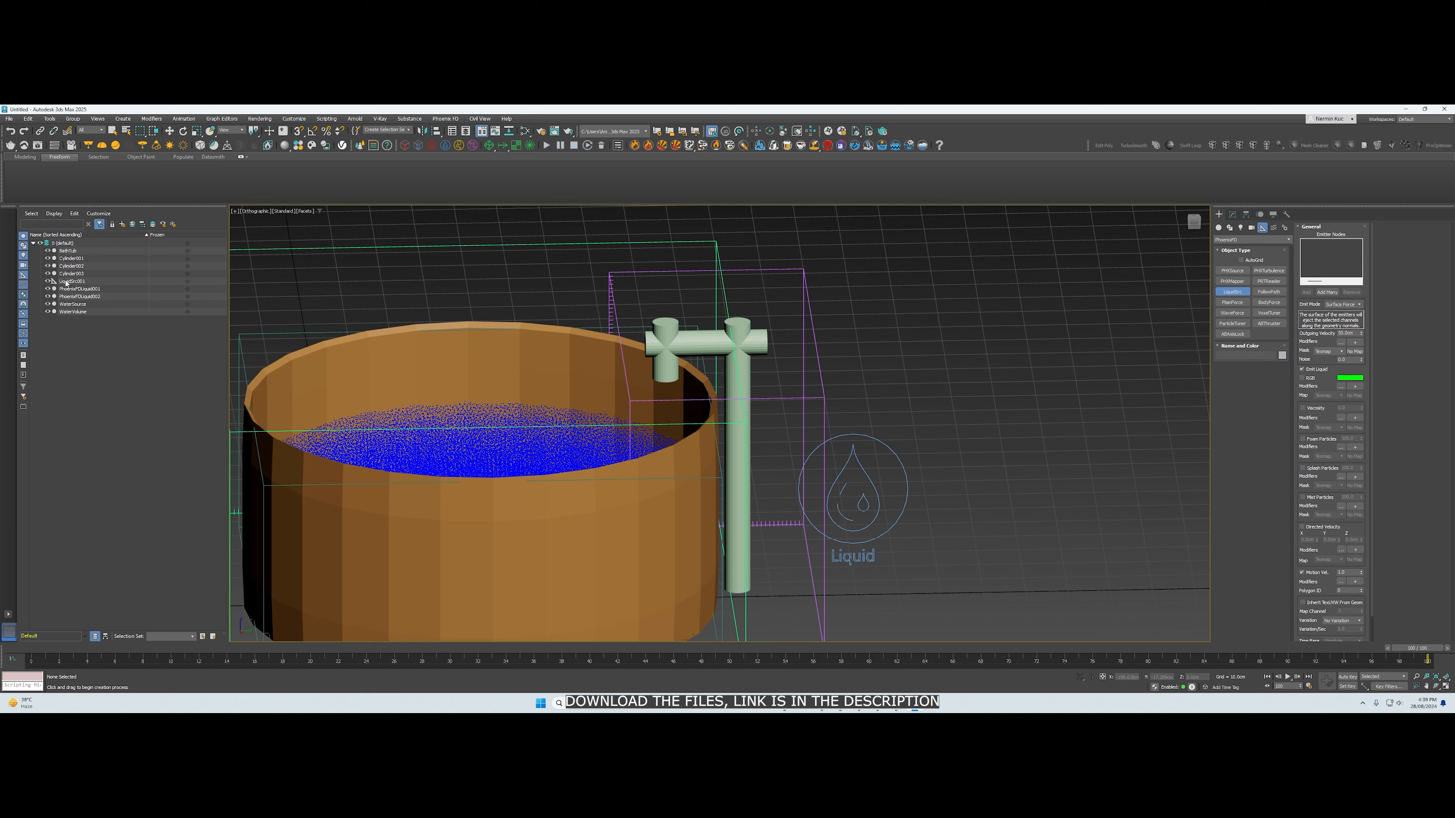
{"action": "left_click", "coordinate": [66, 282]}
{"action": "left_click", "coordinate": [1232, 214]}
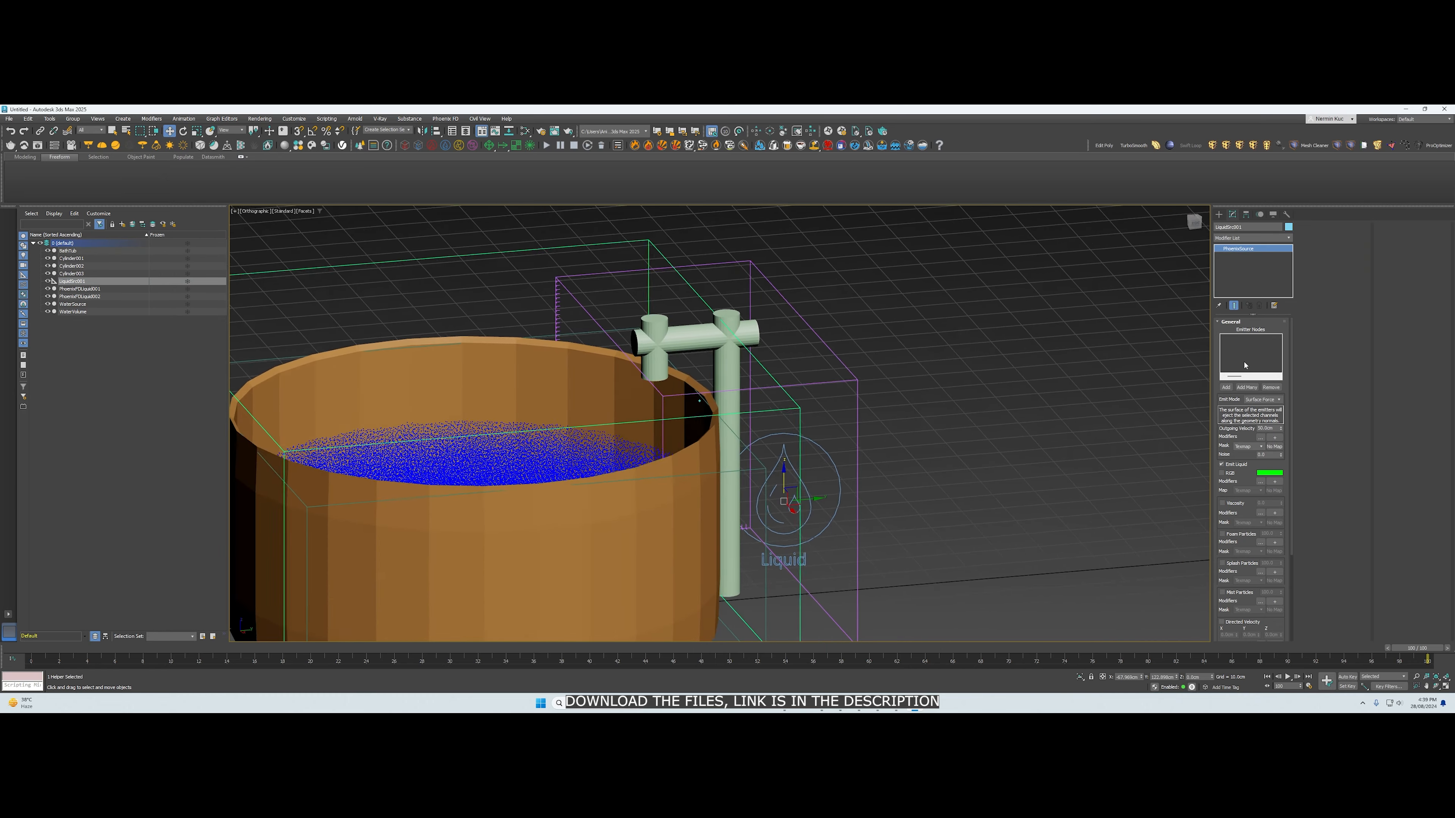
{"action": "left_click", "coordinate": [1226, 387]}
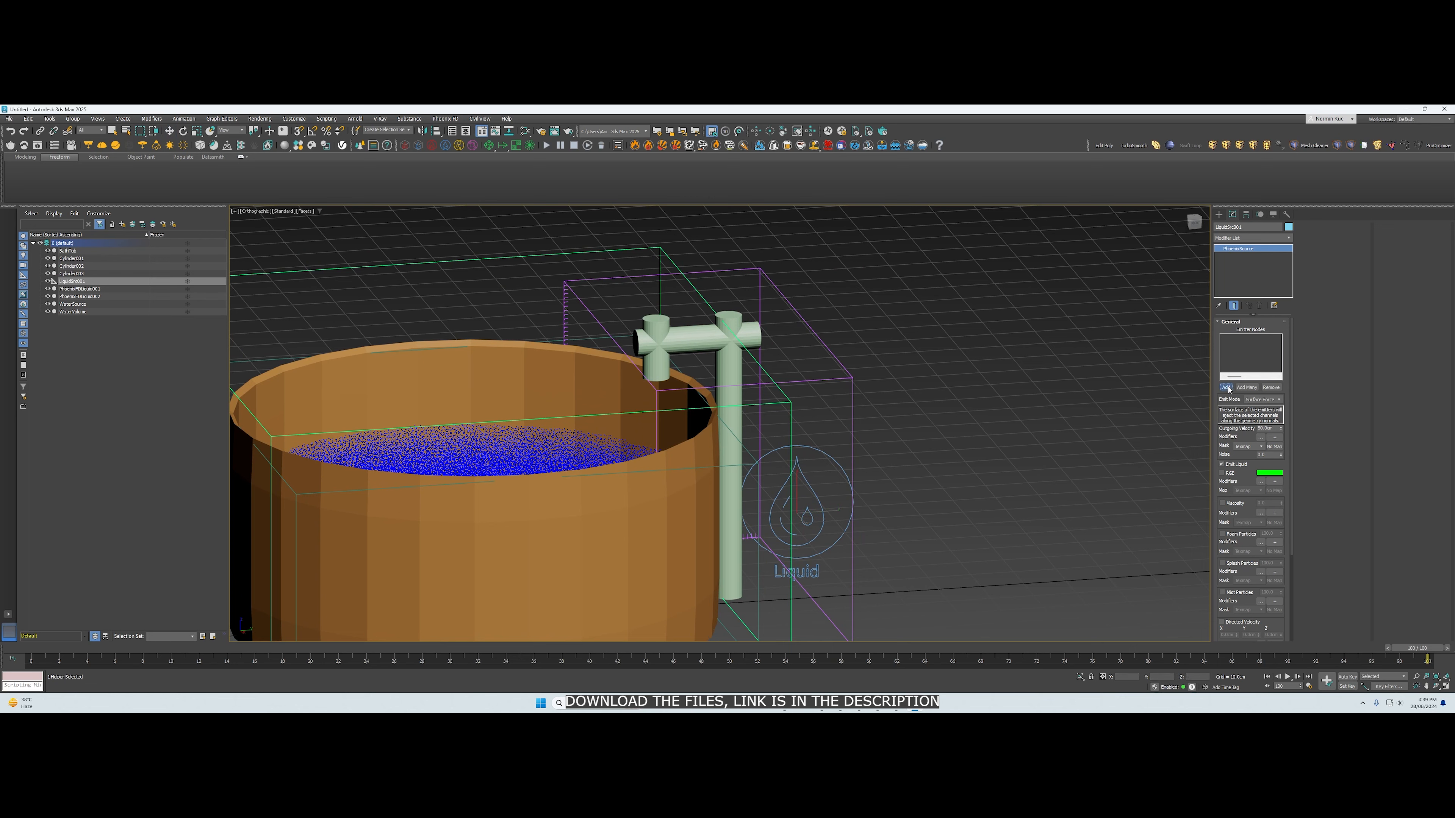
{"action": "left_click", "coordinate": [71, 304]}
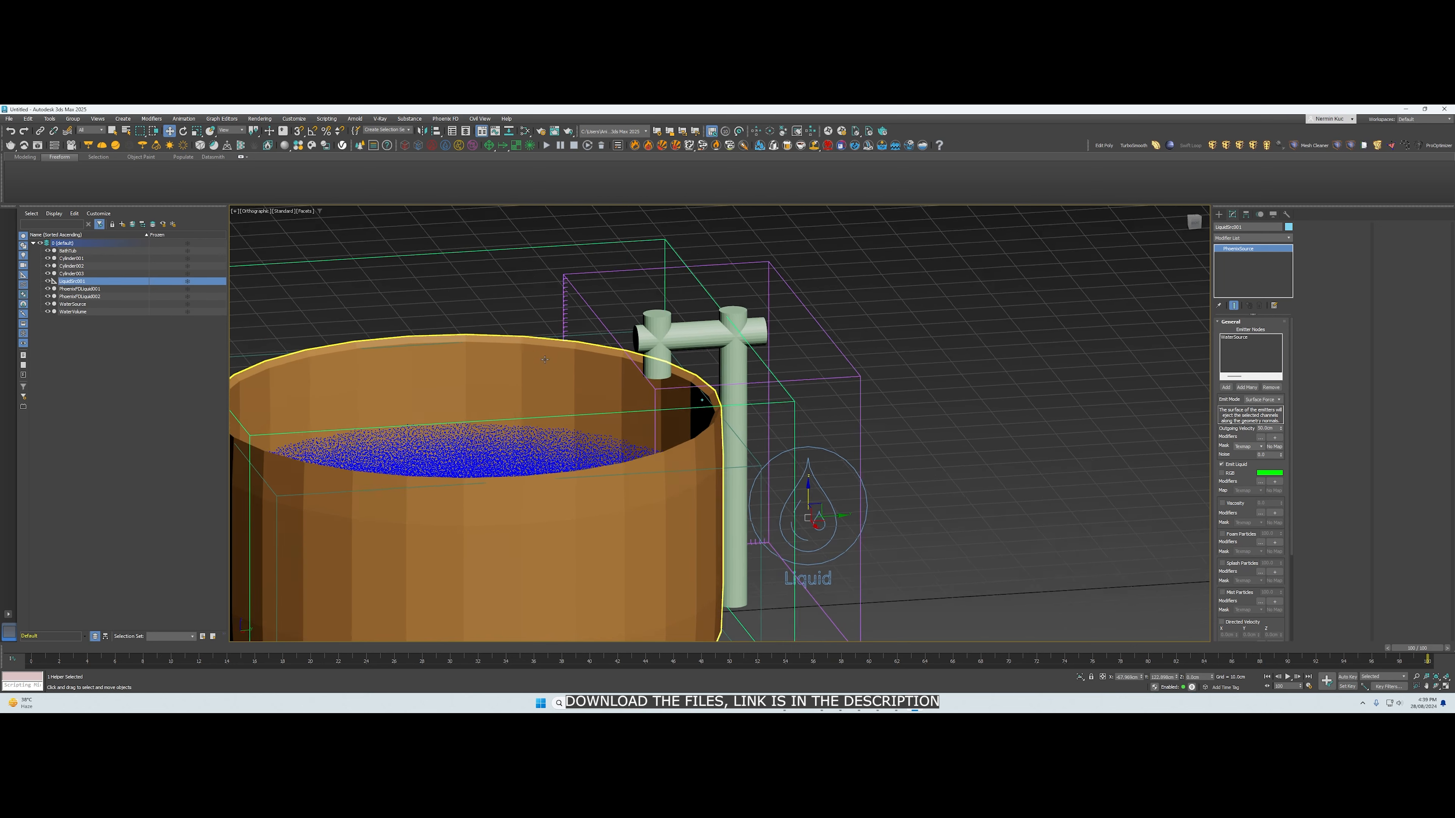
Isolate the WaterSource disc and add an Edit Poly modifier above its Shell
{"action": "left_click", "coordinate": [73, 305]}
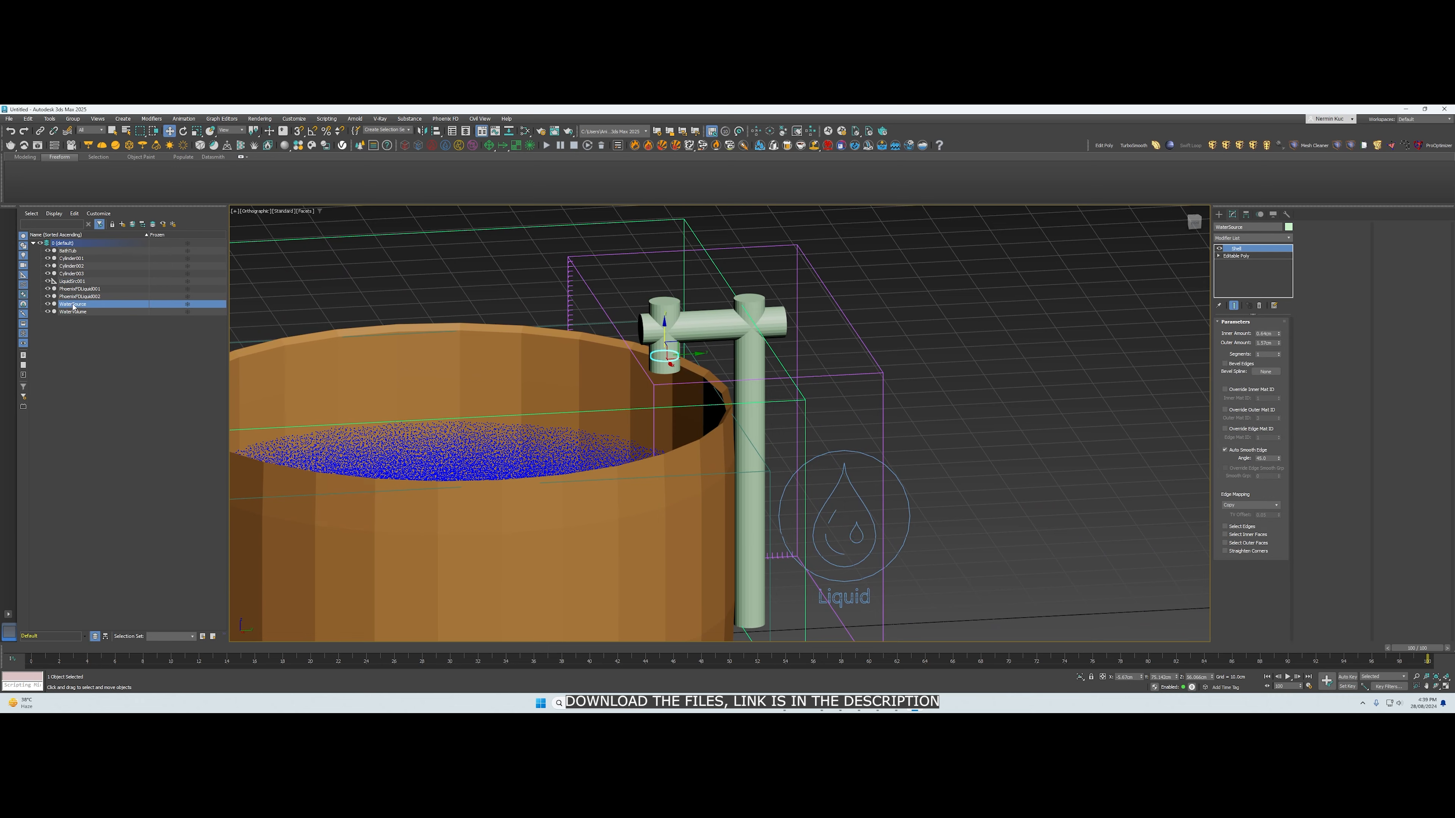
{"action": "left_click", "coordinate": [1080, 676]}
{"action": "middle_click_drag", "start_coordinate": [841, 469], "coordinate": [635, 280], "text": "alt"}
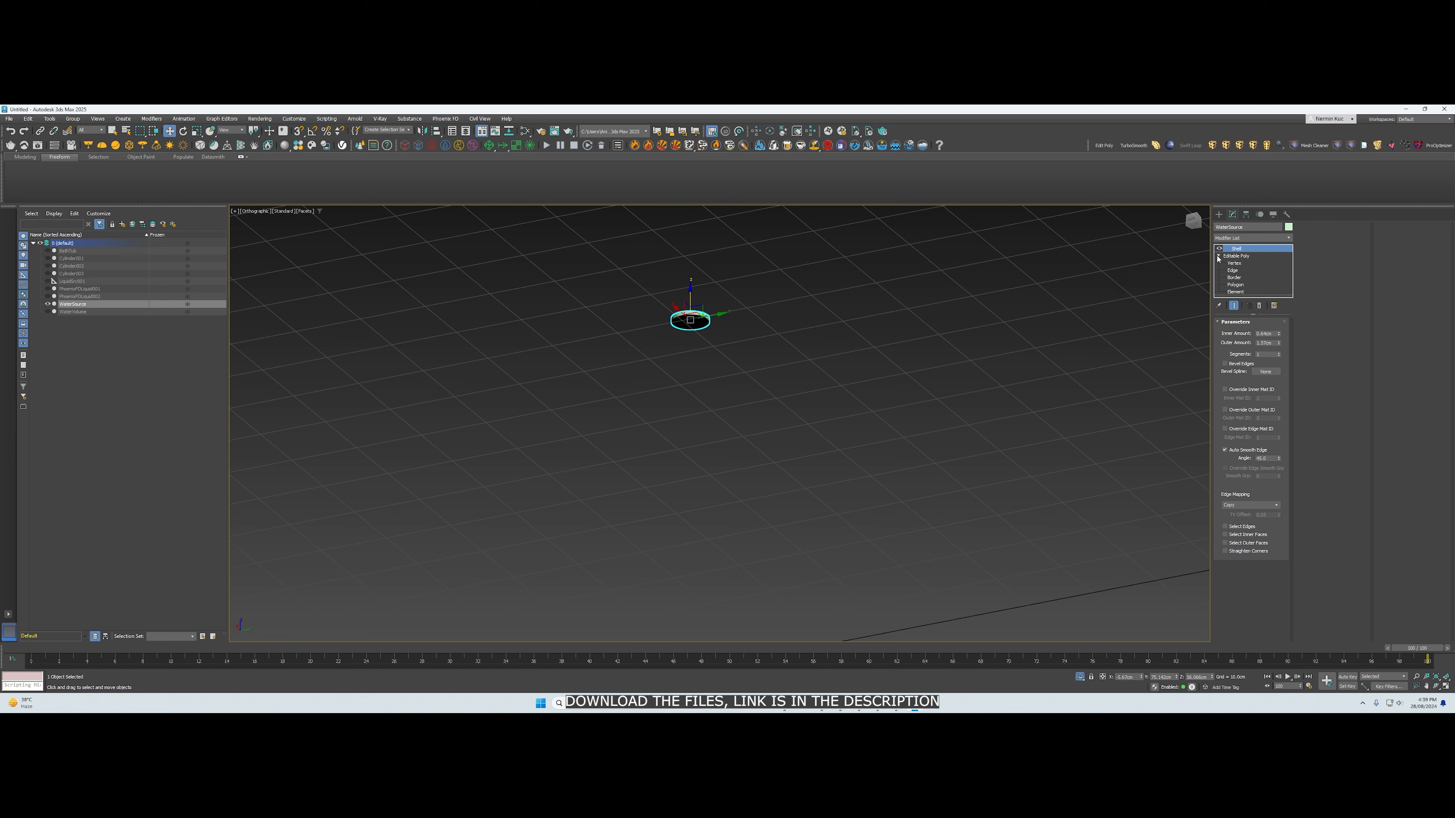
{"action": "left_click", "coordinate": [1239, 239]}
{"action": "type", "text": "ed"}
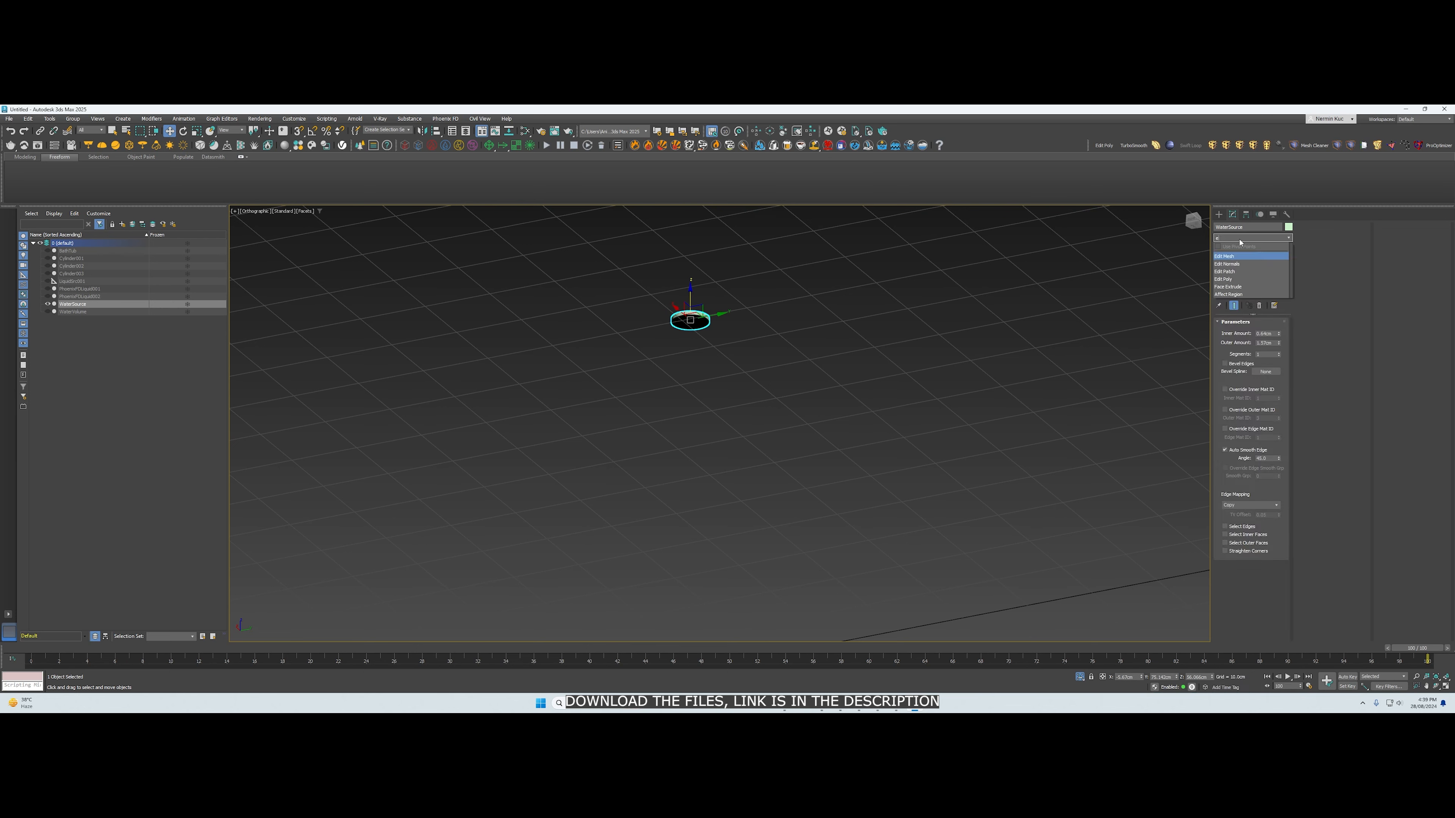
{"action": "left_click", "coordinate": [1227, 280]}
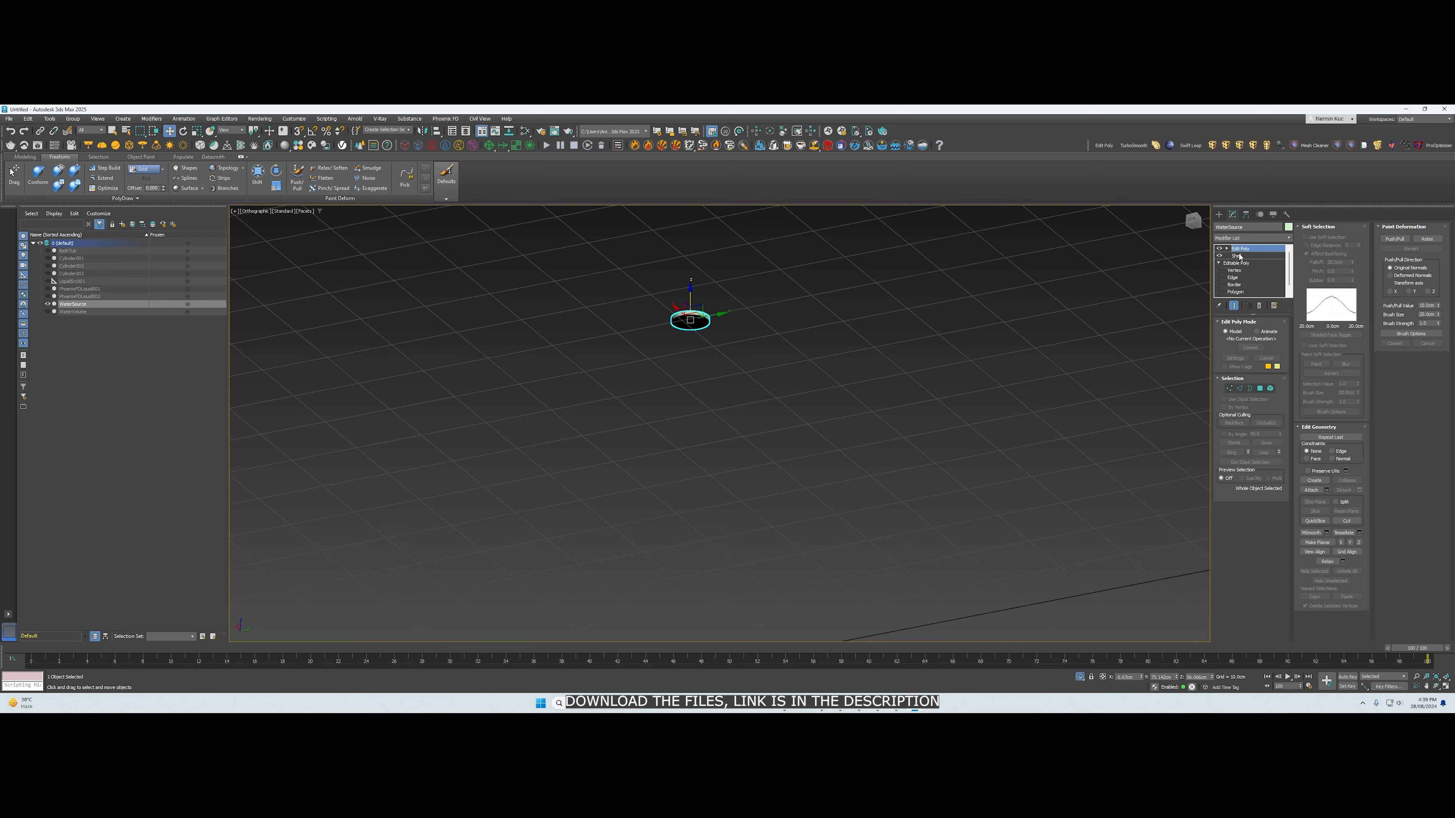
Inspect the WaterSource disc at Polygon level from different angles and exit isolation
{"action": "left_click", "coordinate": [1226, 249]}
{"action": "left_click", "coordinate": [1244, 277]}
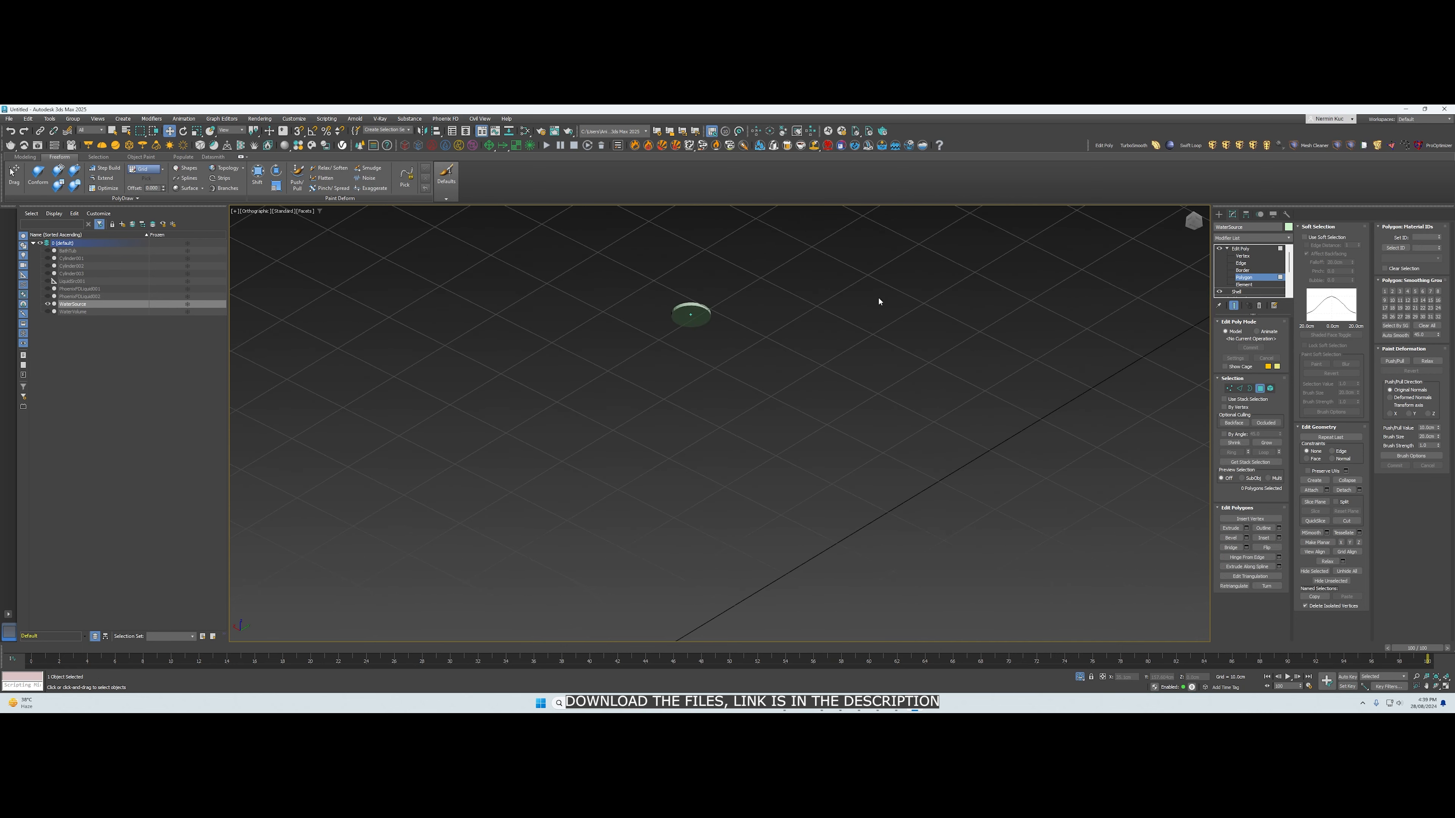
{"action": "middle_click_drag", "start_coordinate": [719, 306], "coordinate": [702, 308], "text": "alt"}
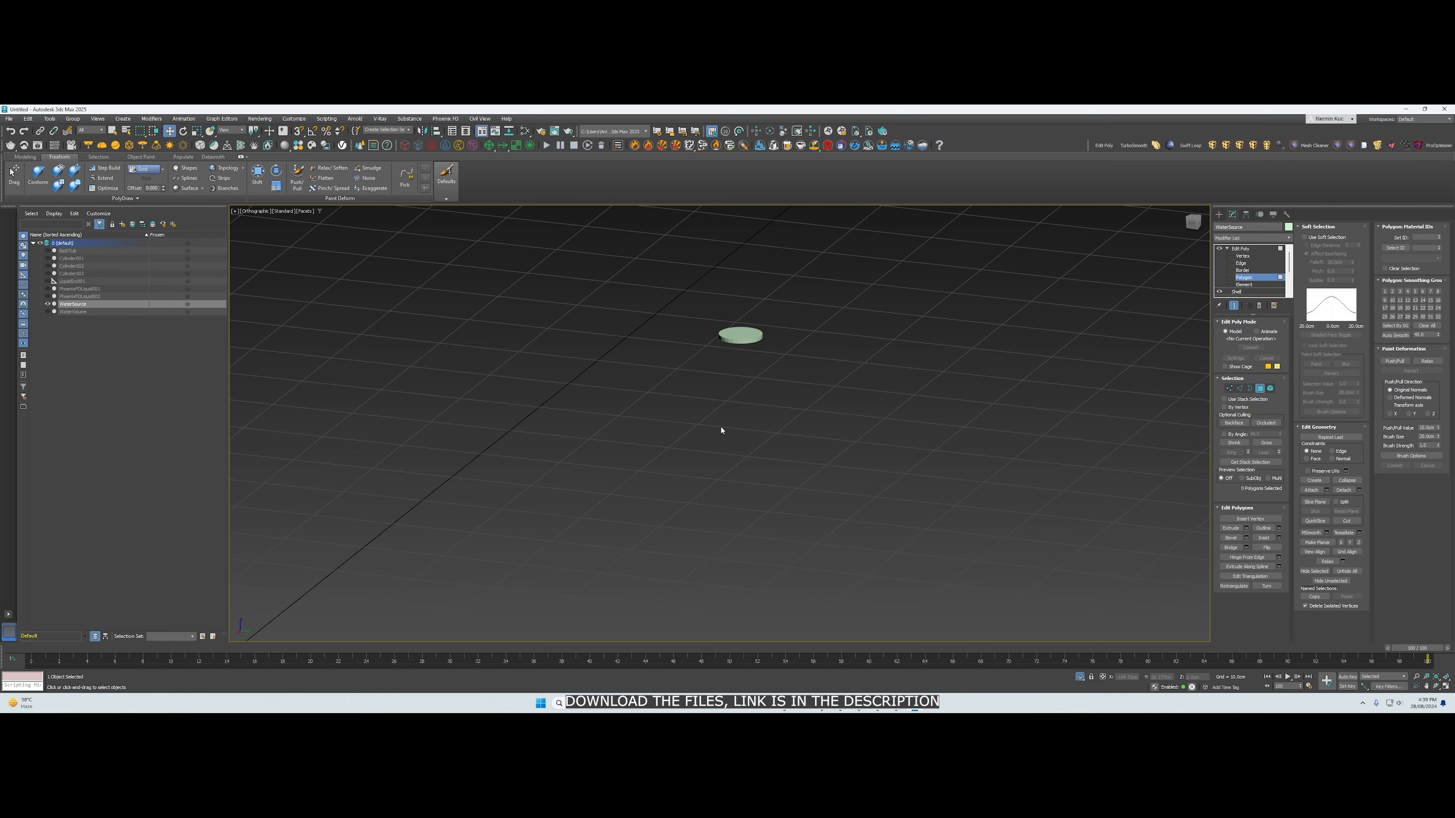
{"action": "left_click", "coordinate": [1080, 676]}
{"action": "middle_click_drag", "start_coordinate": [974, 578], "coordinate": [833, 445], "text": "alt"}
{"action": "scroll", "coordinate": [941, 545], "scroll_direction": "down", "scroll_amount": 3}
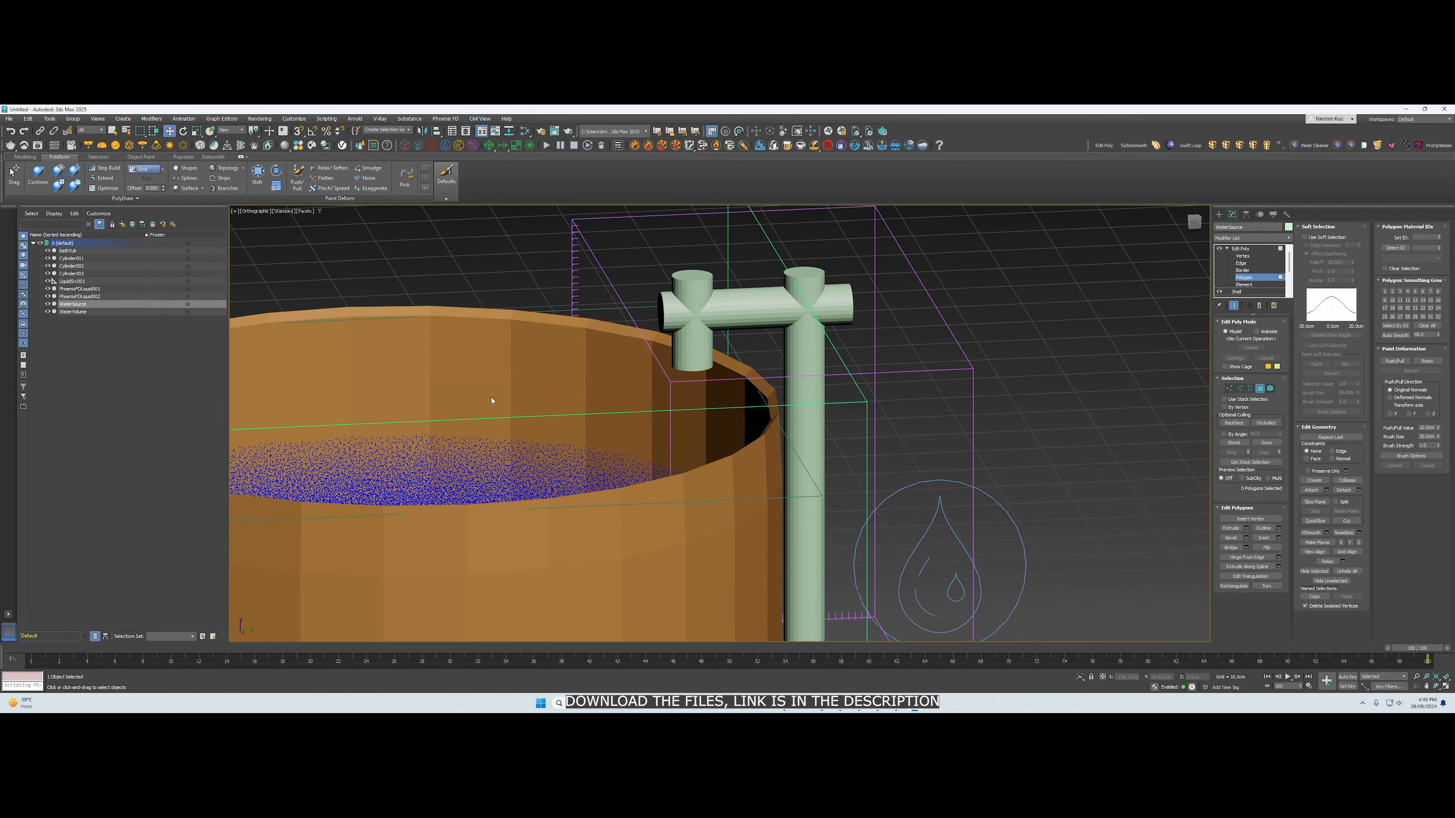
Select the second liquid simulator around the pipes and look through its Grid and Dynamics settings
{"action": "left_click", "coordinate": [83, 296]}
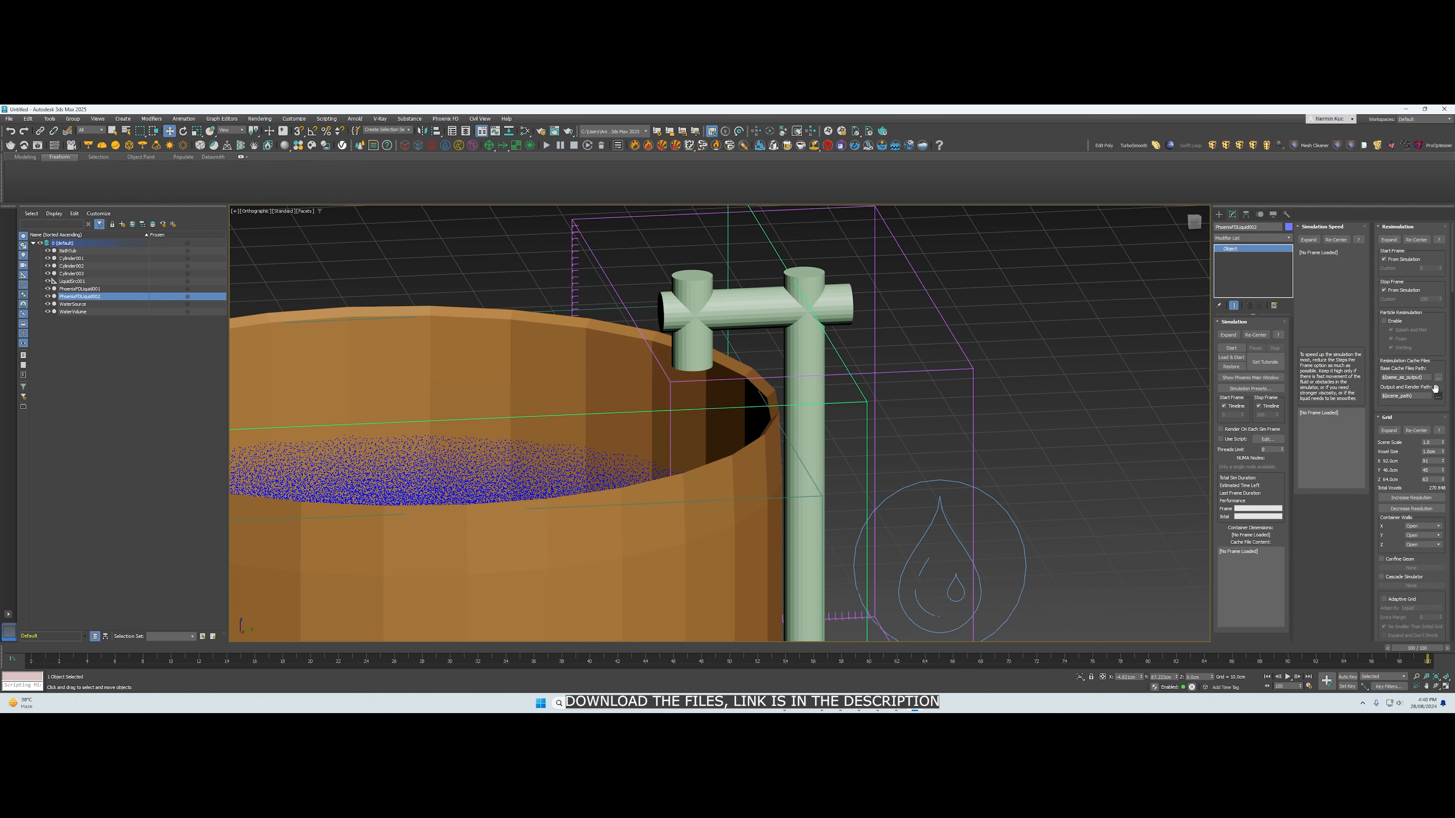
{"action": "left_click_drag", "start_coordinate": [1452, 289], "coordinate": [1452, 354]}
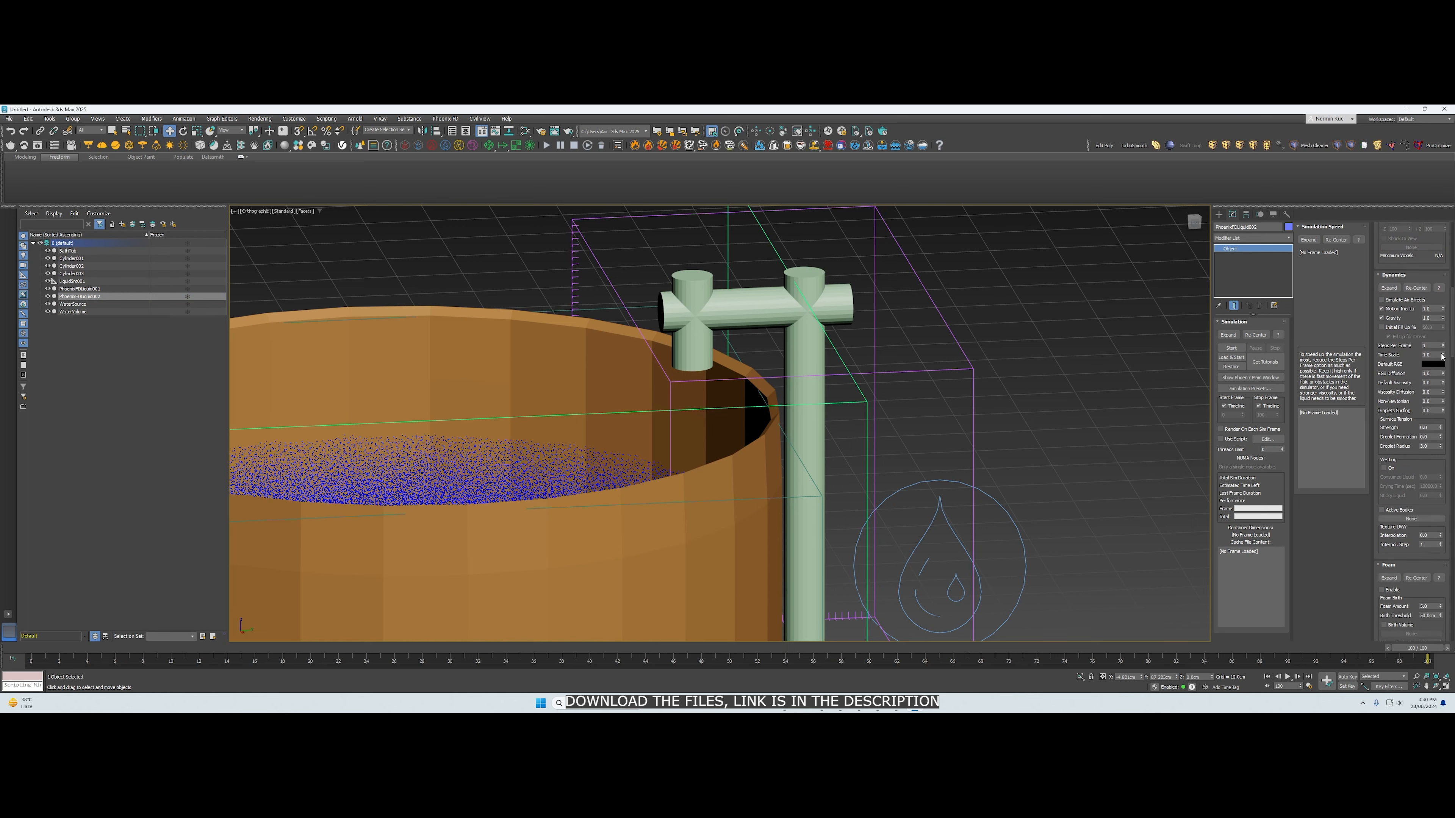
{"action": "left_click_drag", "start_coordinate": [1451, 354], "coordinate": [1452, 288]}
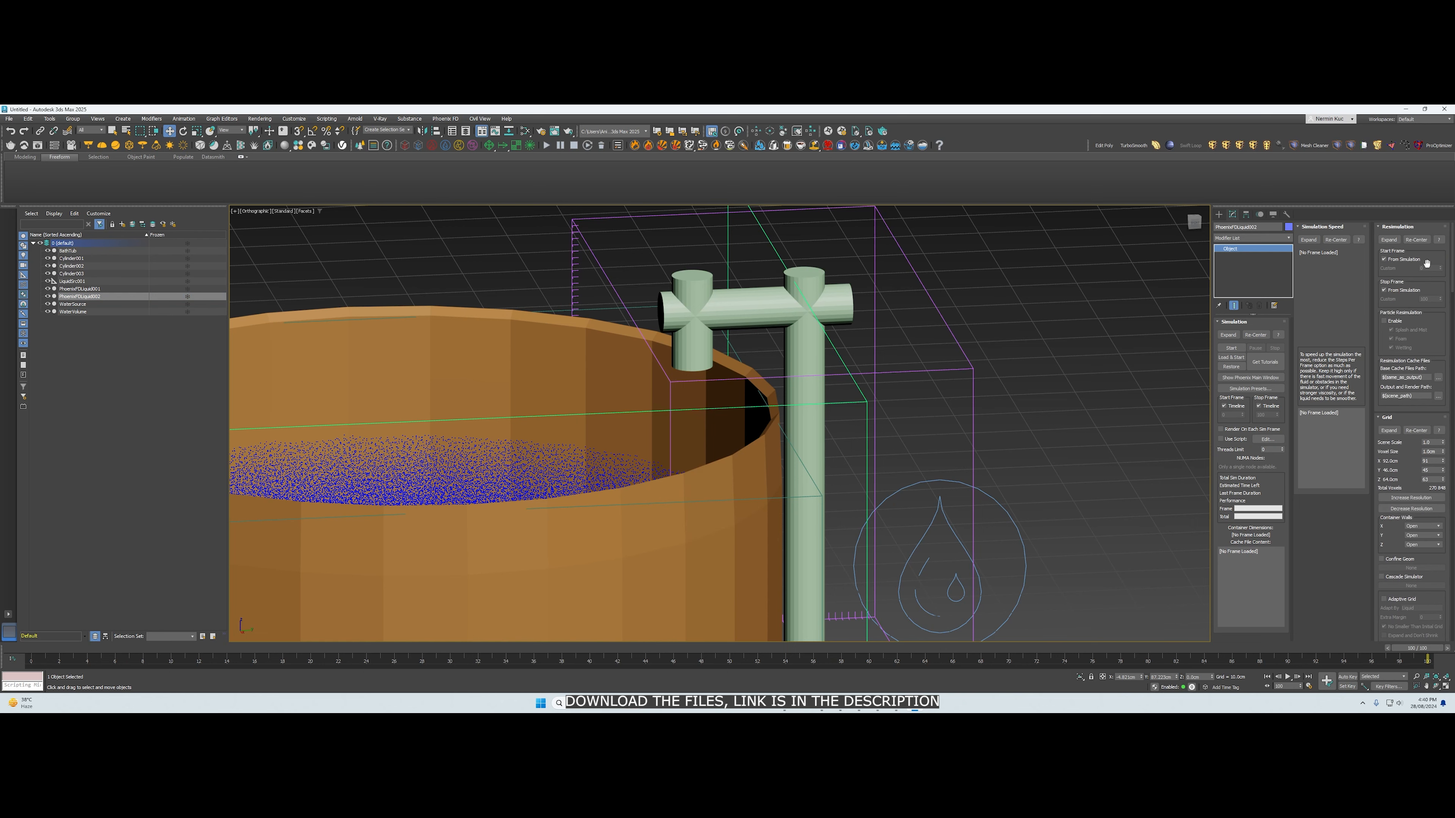
{"action": "scroll", "coordinate": [1016, 334], "scroll_direction": "down", "scroll_amount": 1}
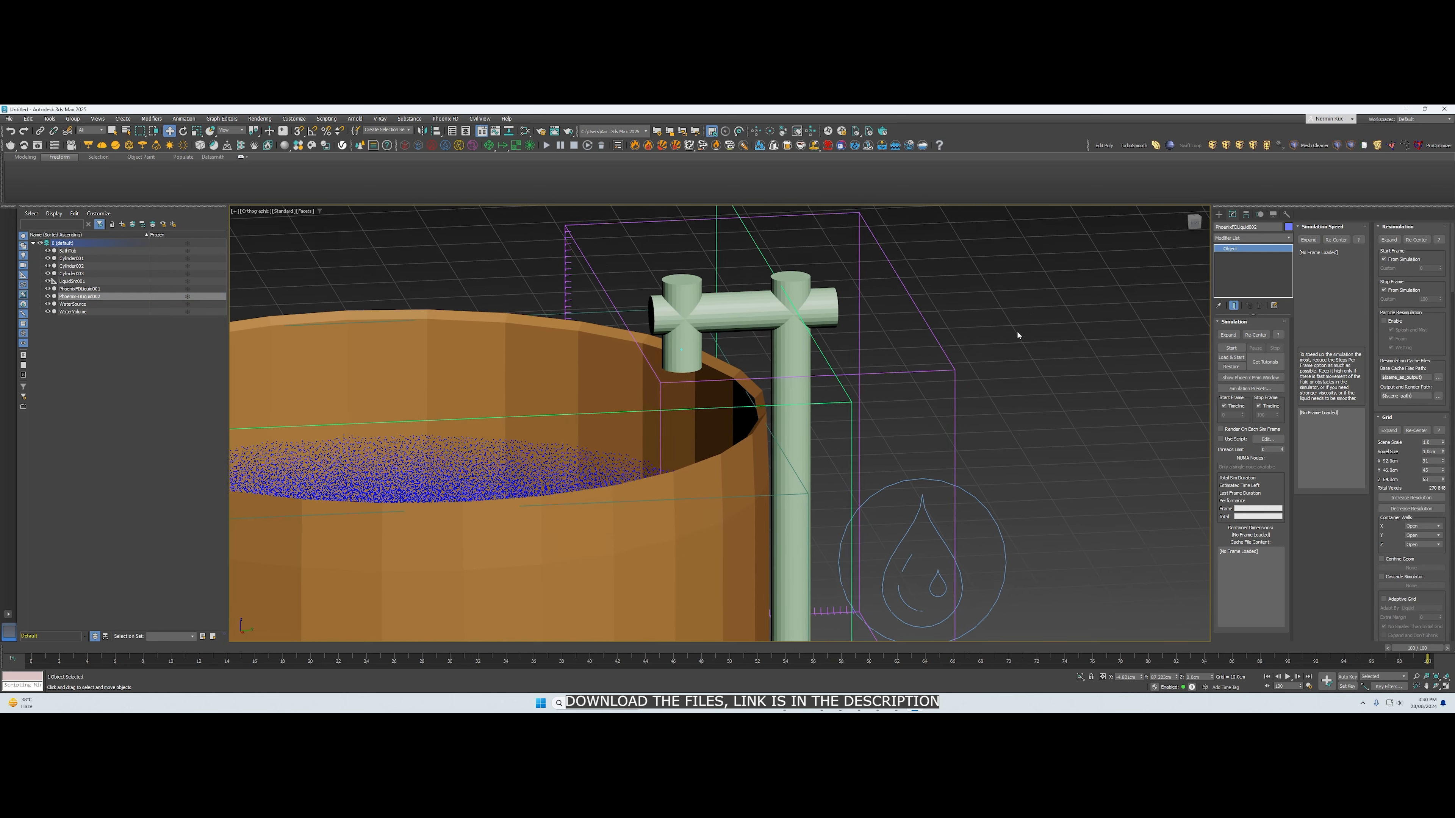
{"action": "right_click", "coordinate": [924, 371]}
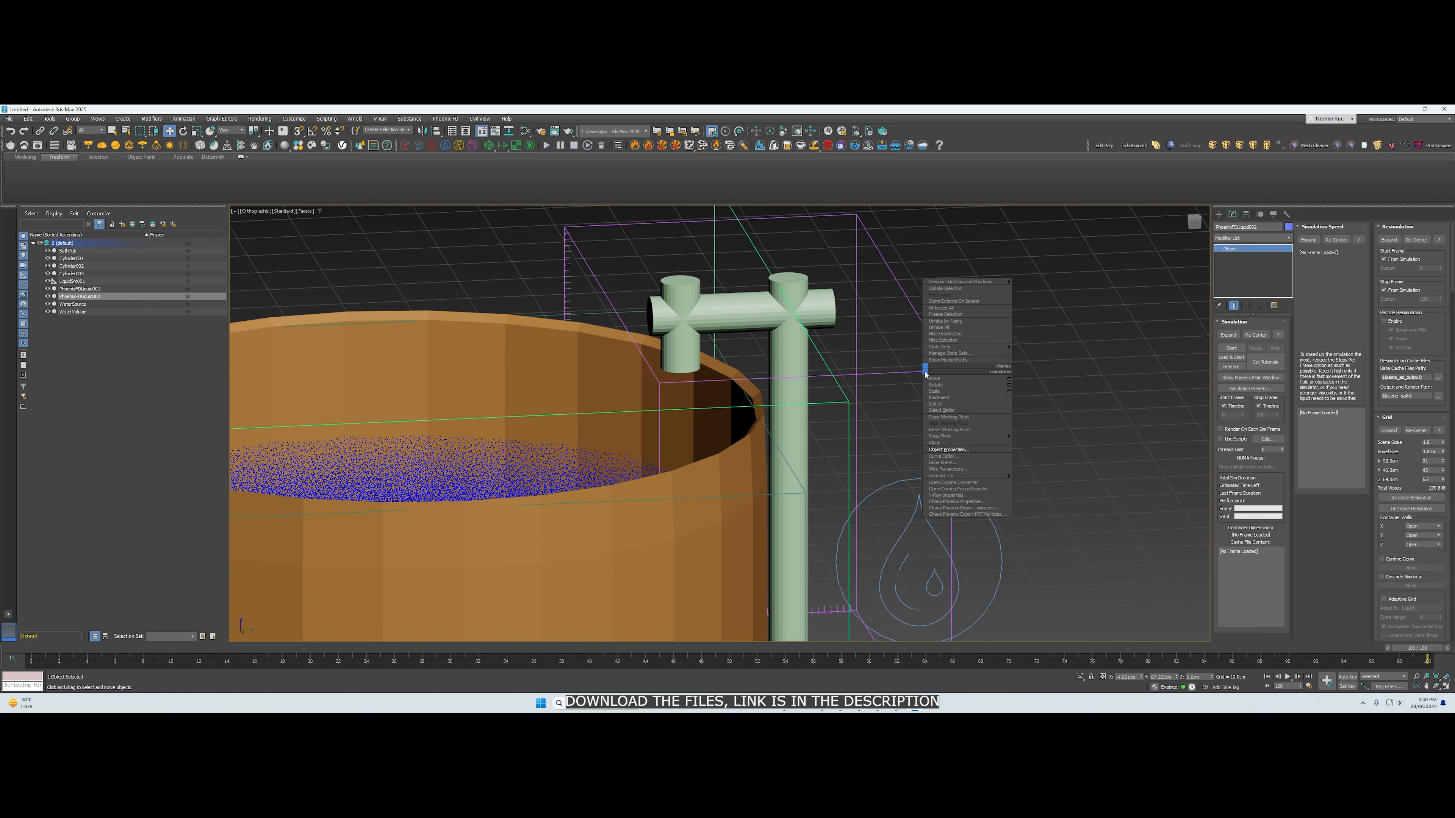
{"action": "left_click", "coordinate": [961, 502]}
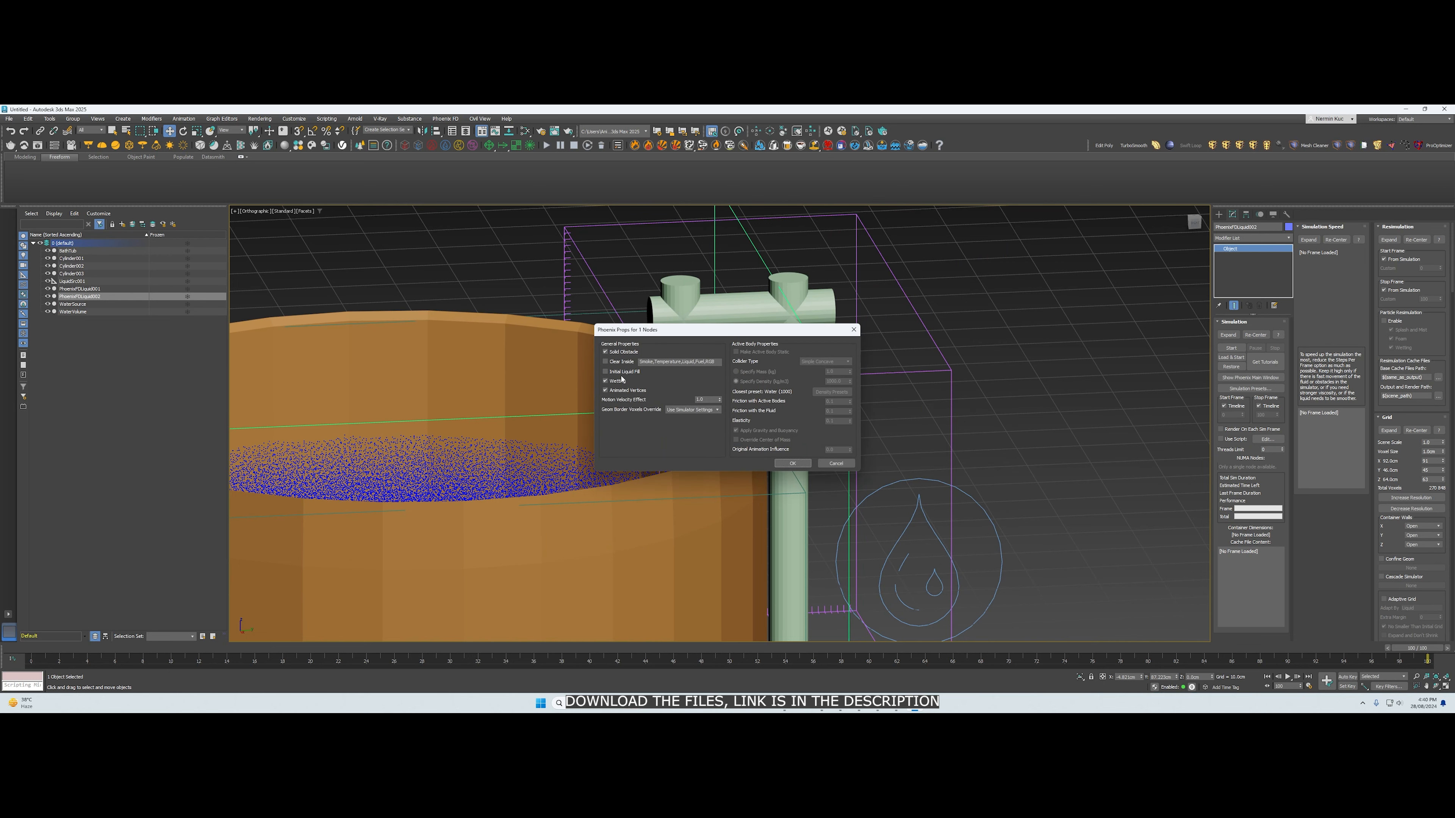
{"action": "left_click", "coordinate": [830, 463]}
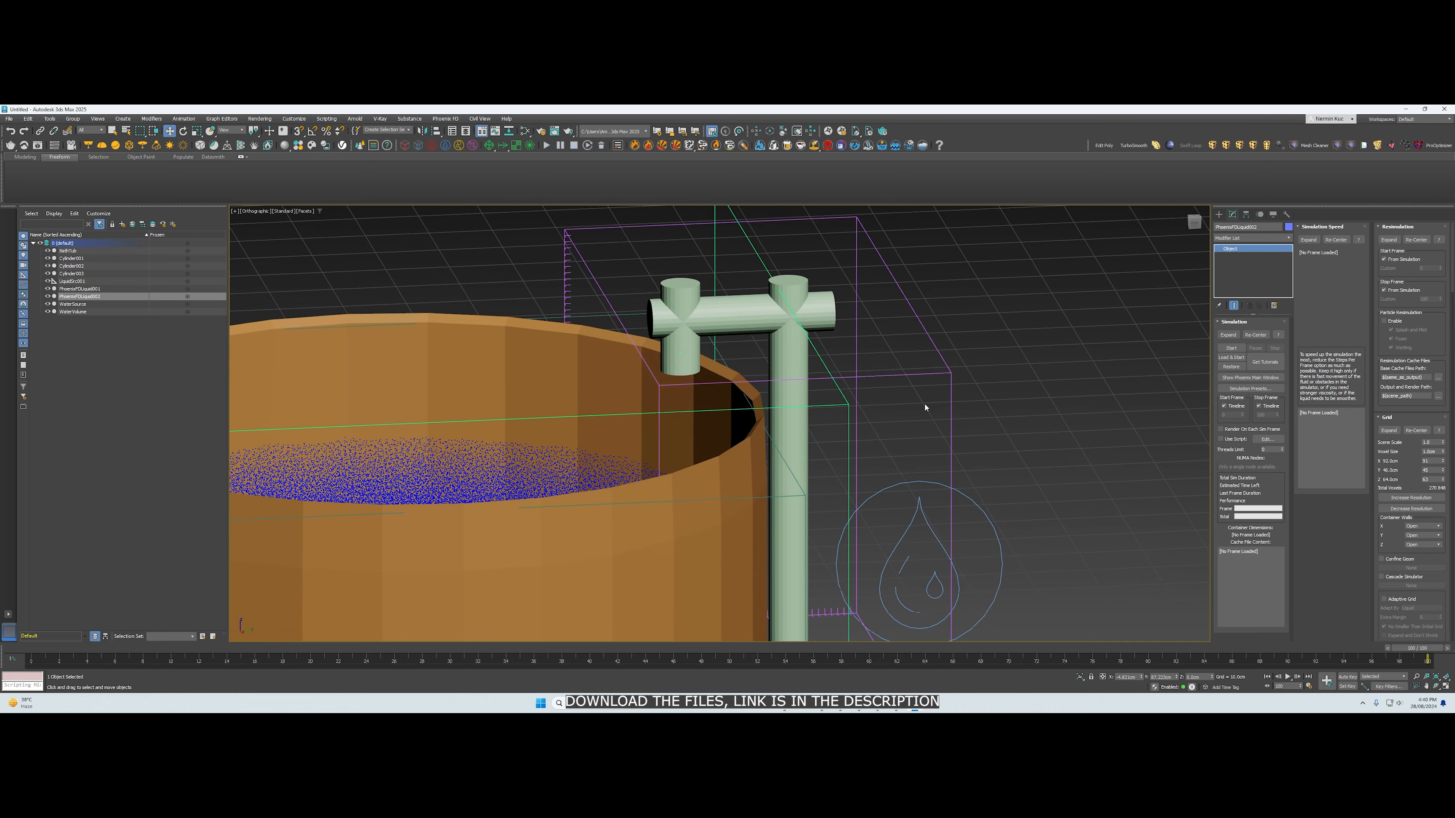
Run the simulation of the selected liquid simulator around the pipes and watch the spout for emitted water
{"action": "middle_click_drag", "start_coordinate": [943, 372], "coordinate": [941, 371], "text": "alt"}
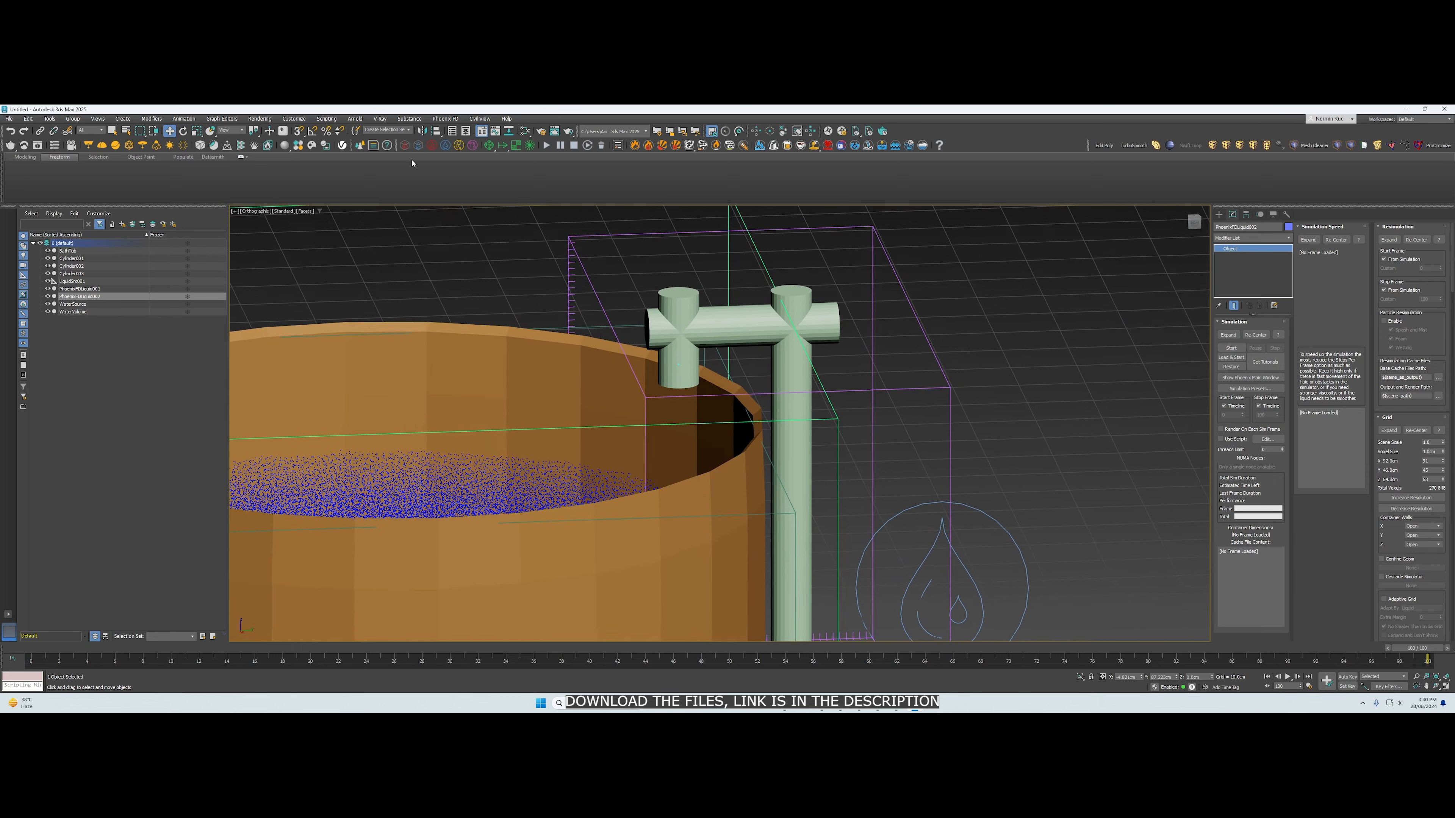
{"action": "left_click", "coordinate": [545, 146]}
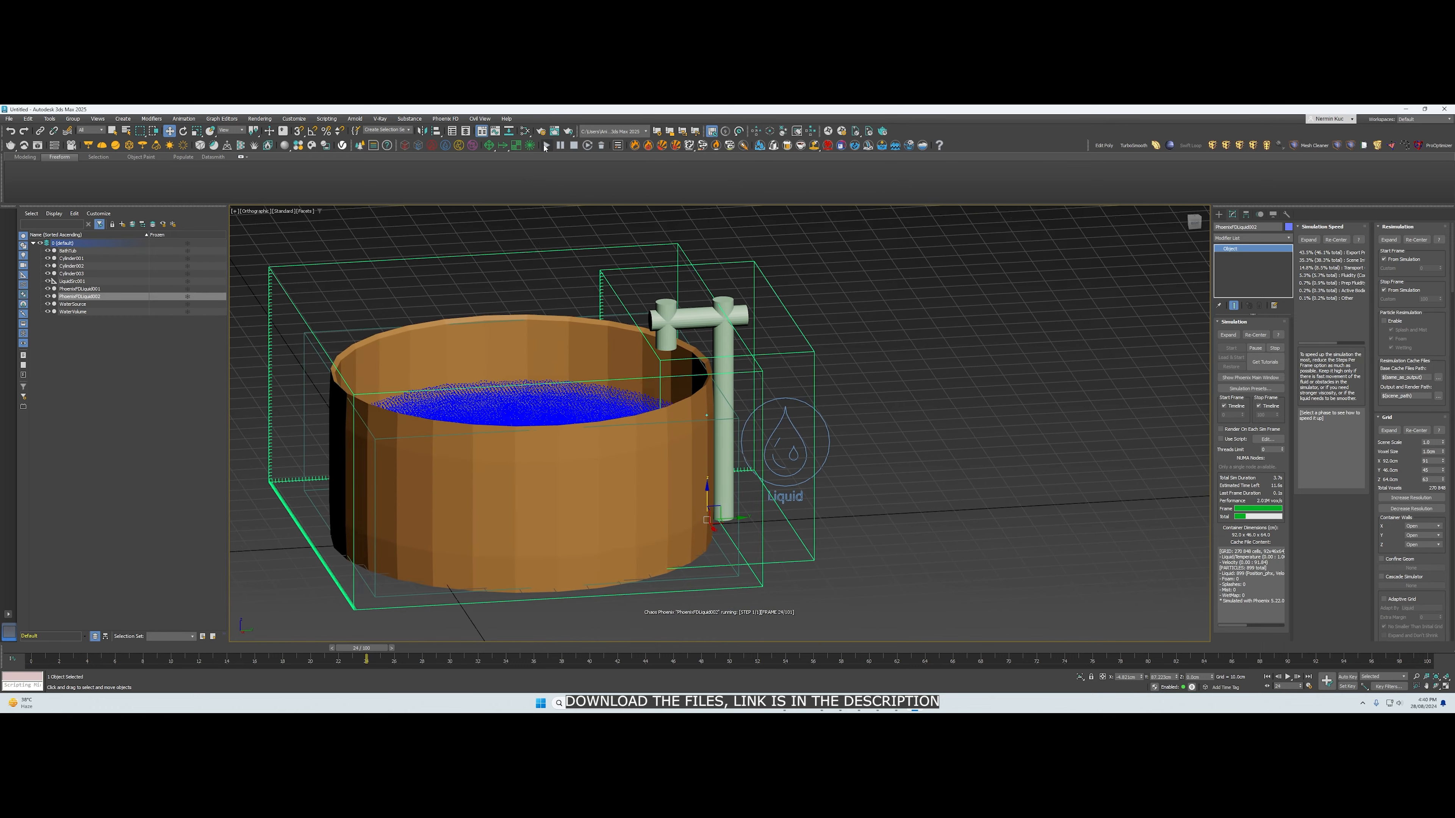
{"action": "scroll", "coordinate": [643, 276], "scroll_direction": "up", "scroll_amount": 2}
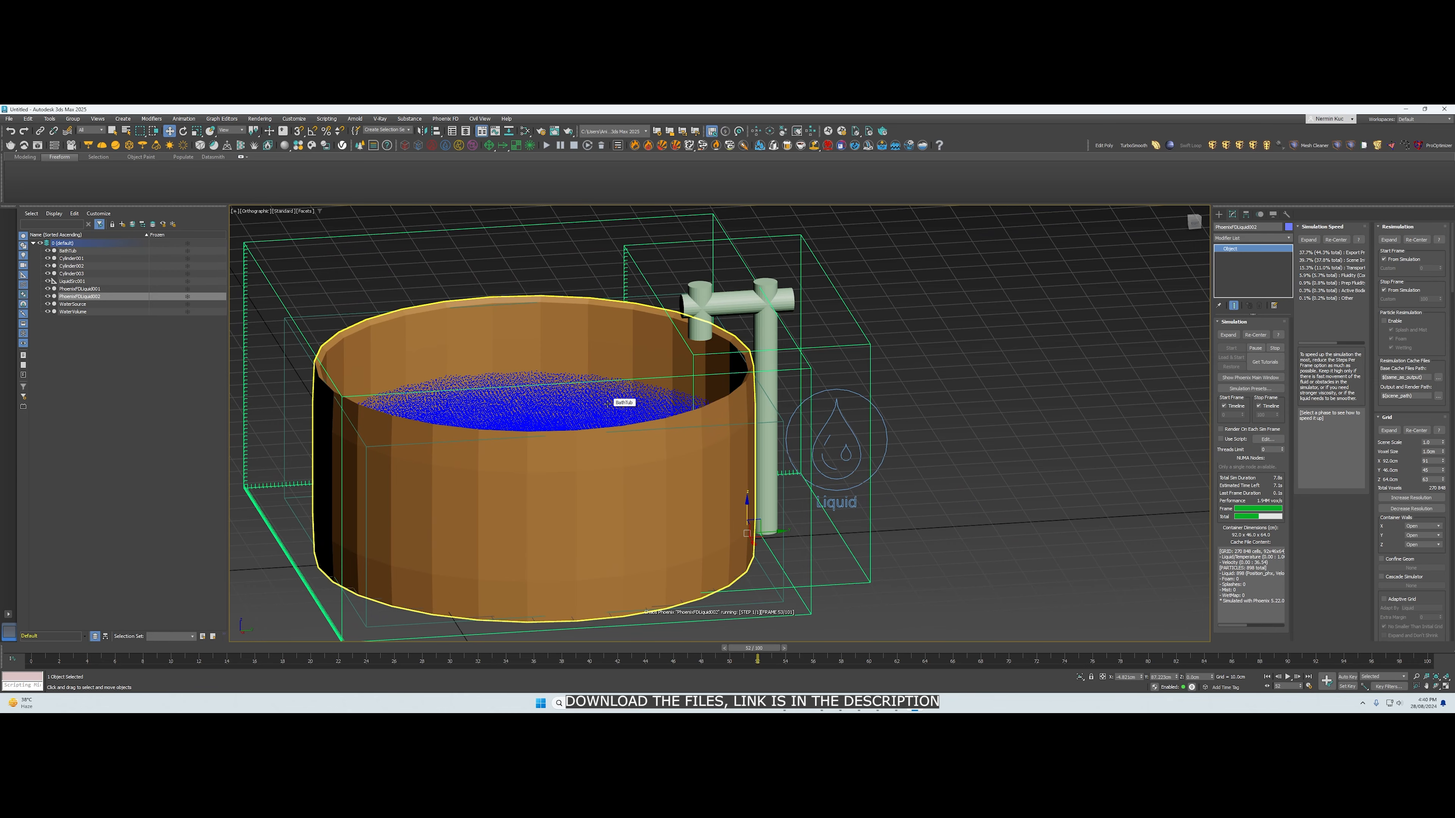
{"action": "middle_click_drag", "start_coordinate": [696, 348], "coordinate": [732, 322], "text": "alt"}
{"action": "scroll", "coordinate": [703, 338], "scroll_direction": "up", "scroll_amount": 1}
{"action": "scroll", "coordinate": [728, 305], "scroll_direction": "up", "scroll_amount": 3}
{"action": "scroll", "coordinate": [732, 322], "scroll_direction": "down", "scroll_amount": 5}
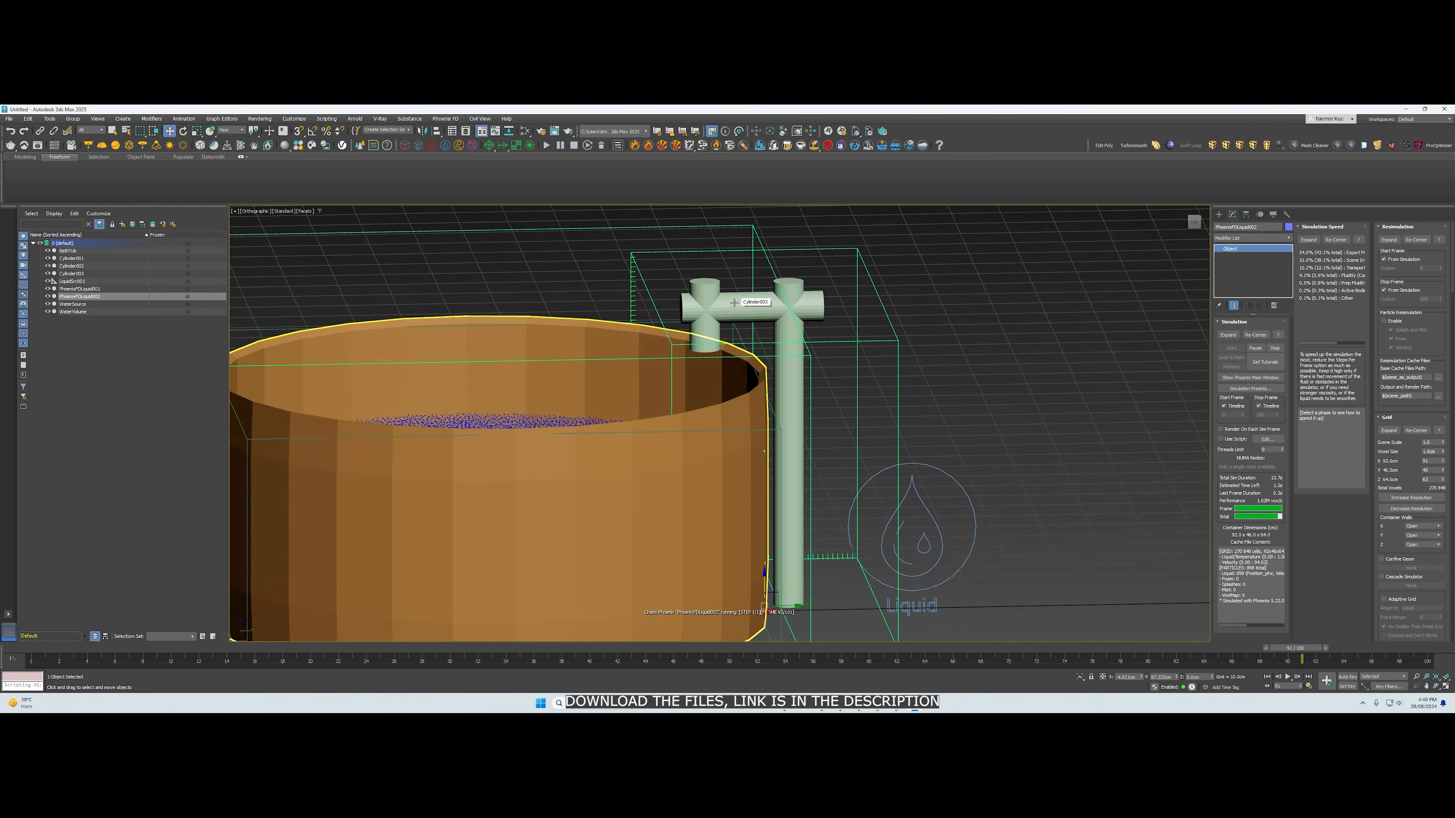
Select the tub's simulator, PhoenixFDLiquid001, and delete its simulation cache
{"action": "left_click", "coordinate": [166, 289]}
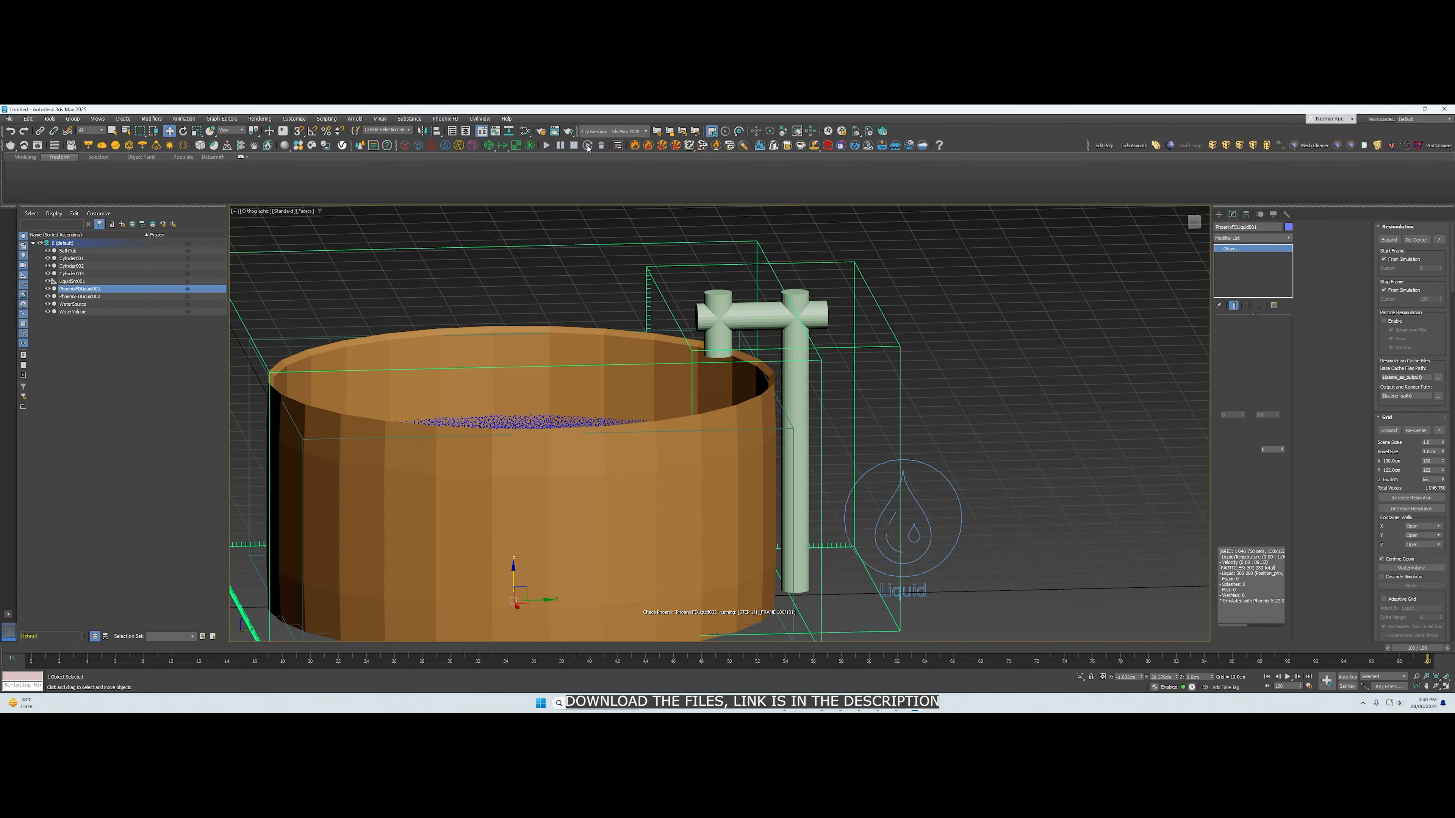
{"action": "left_click", "coordinate": [573, 147]}
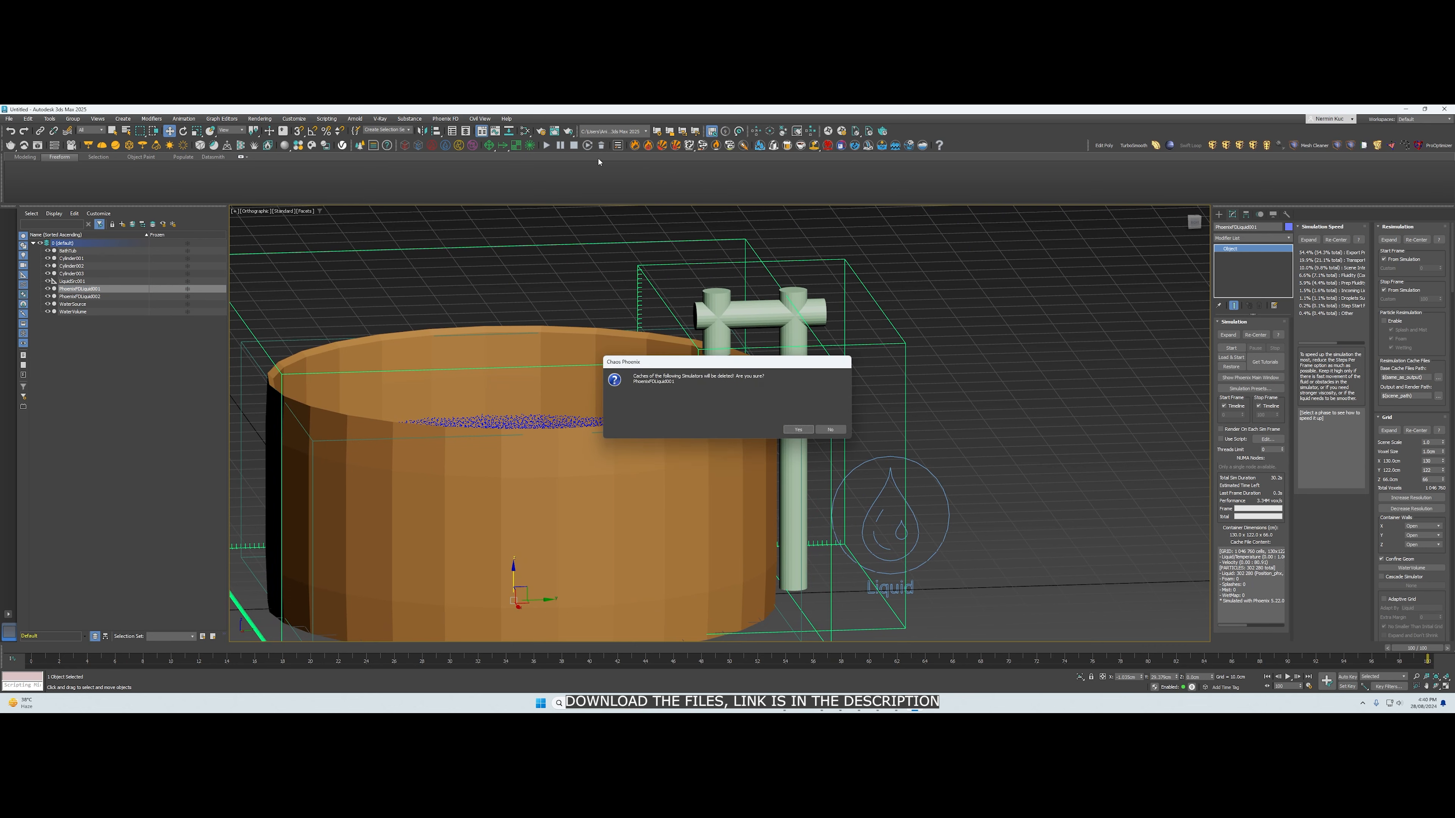
{"action": "left_click", "coordinate": [798, 429]}
{"action": "middle_click_drag", "start_coordinate": [916, 403], "coordinate": [841, 376], "text": "alt"}
Clear the object selection, rerun PhoenixFDLiquid002 around the pipes, and inspect the spout closely while it simulates
{"action": "left_click", "coordinate": [72, 274]}
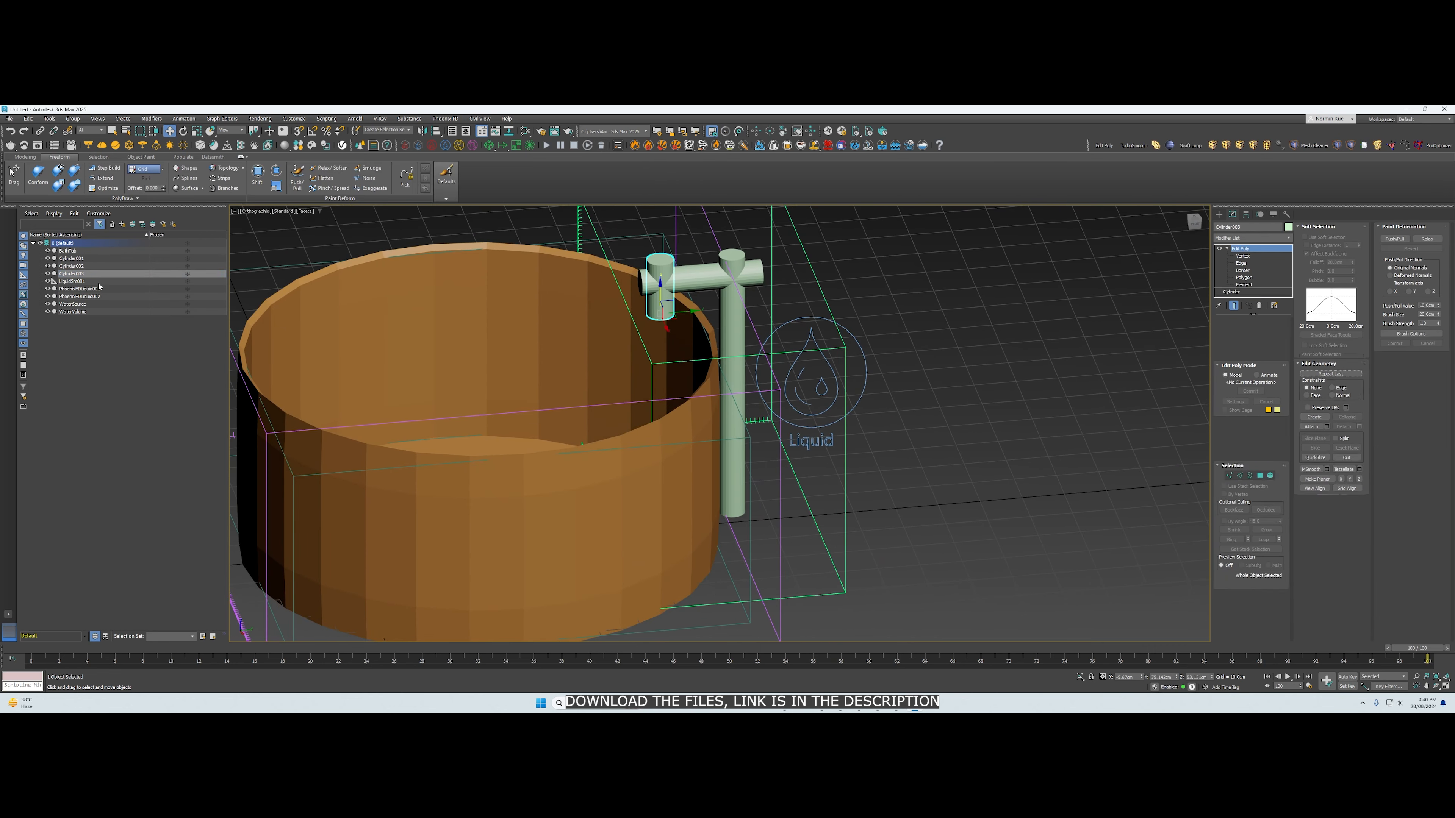
{"action": "left_click", "coordinate": [116, 331]}
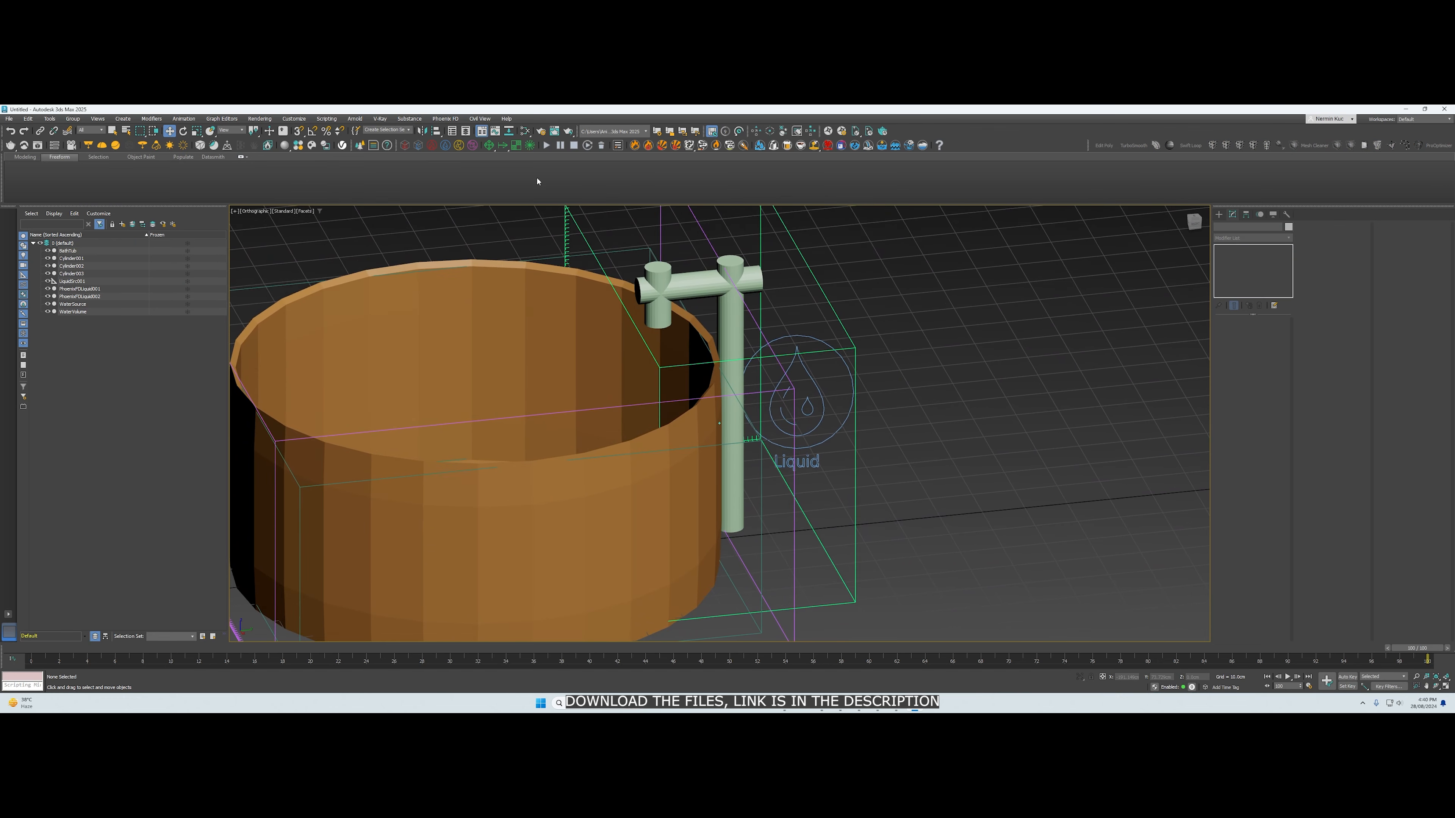
{"action": "middle_click_drag", "start_coordinate": [552, 163], "coordinate": [552, 160], "text": "alt"}
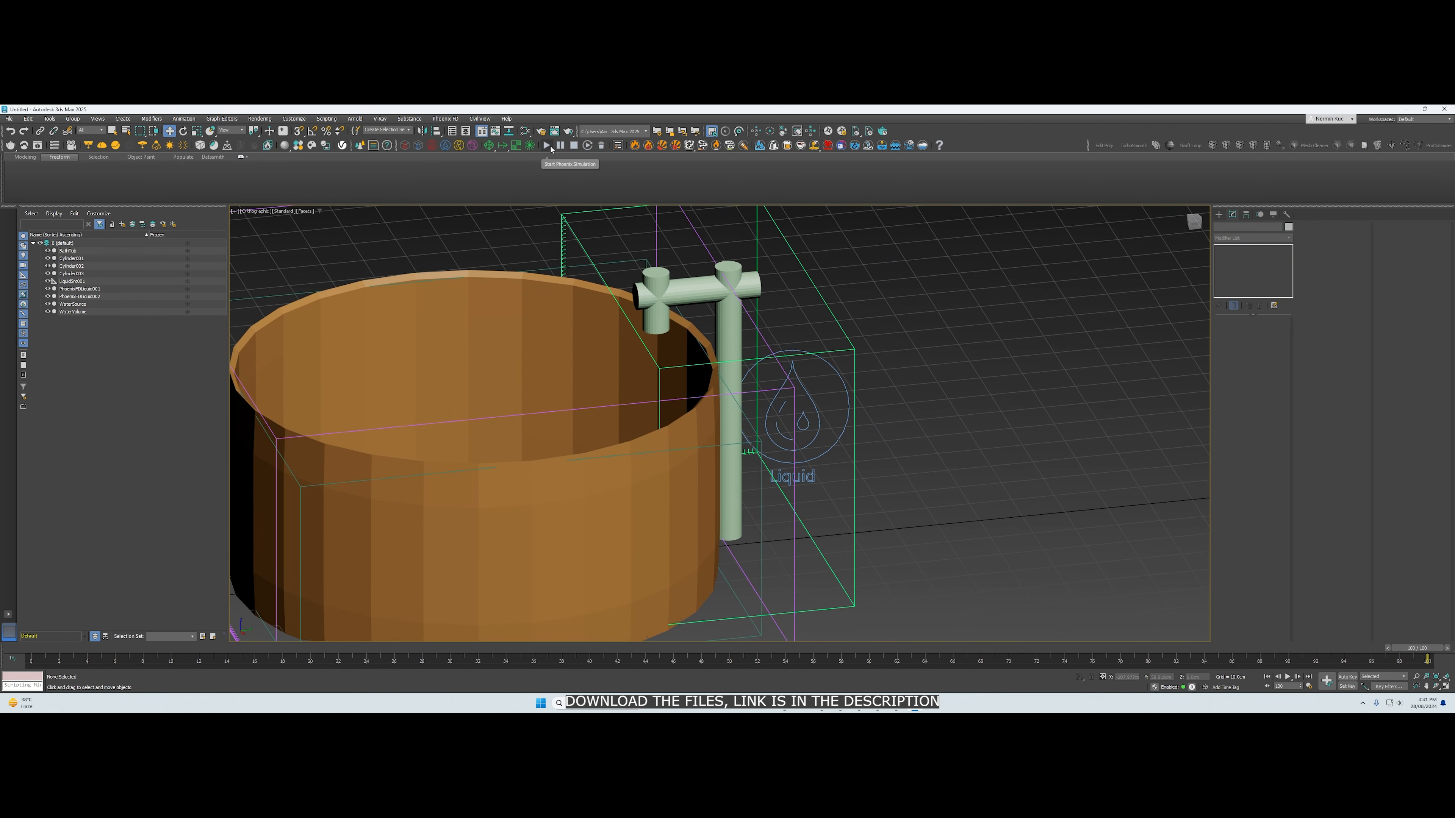
{"action": "left_click", "coordinate": [549, 147]}
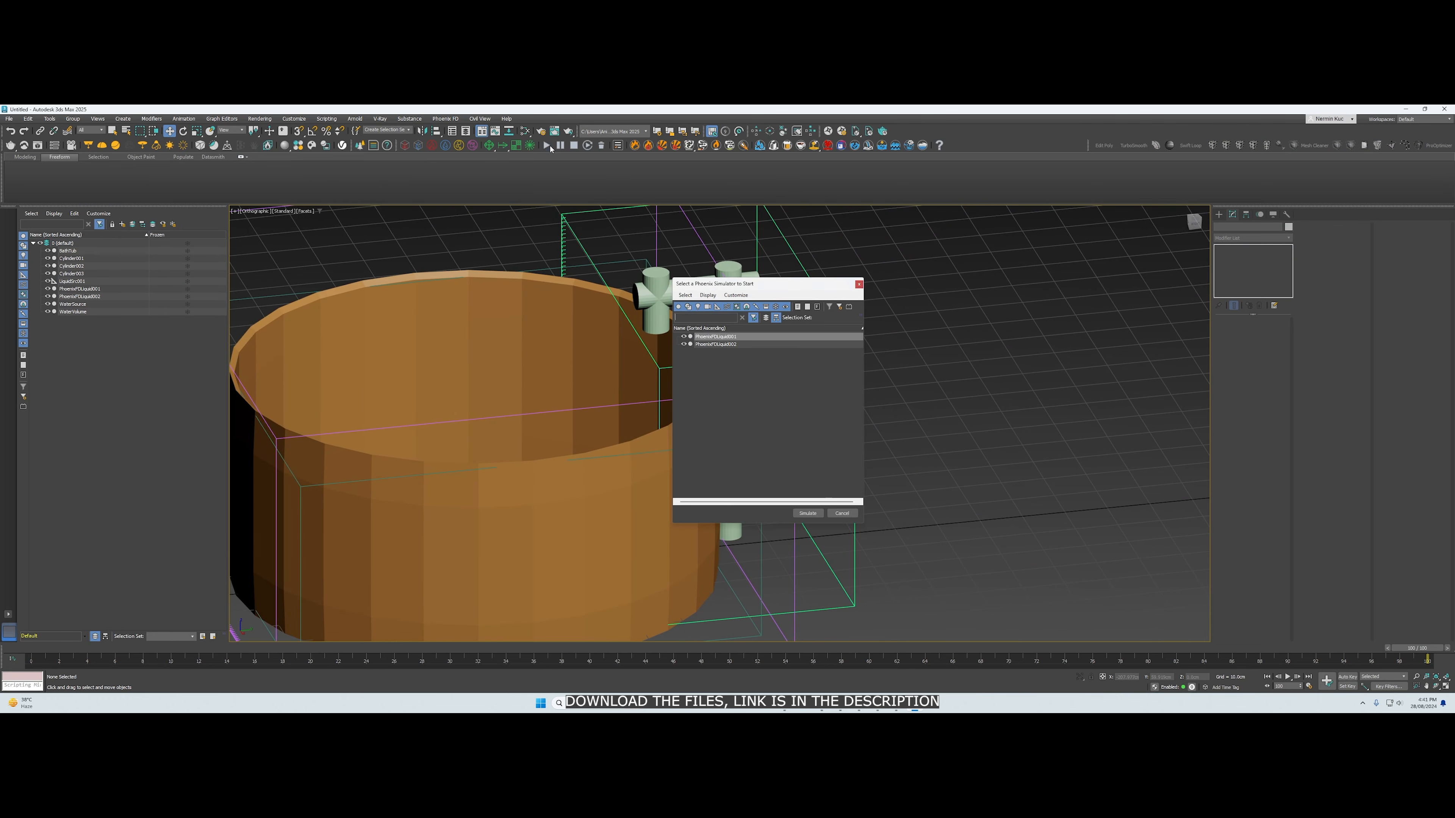
{"action": "left_click", "coordinate": [728, 344]}
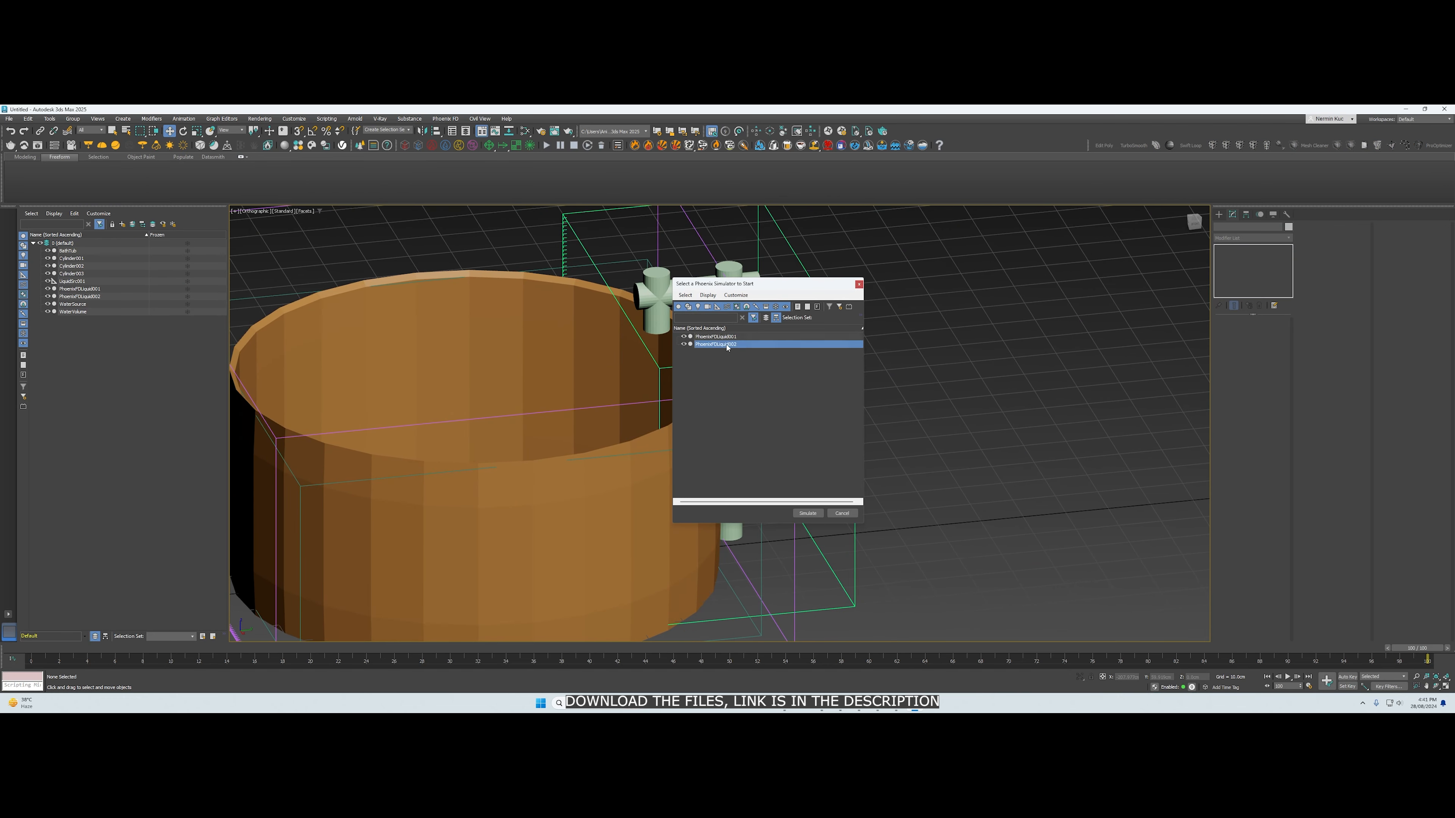
{"action": "left_click", "coordinate": [808, 513]}
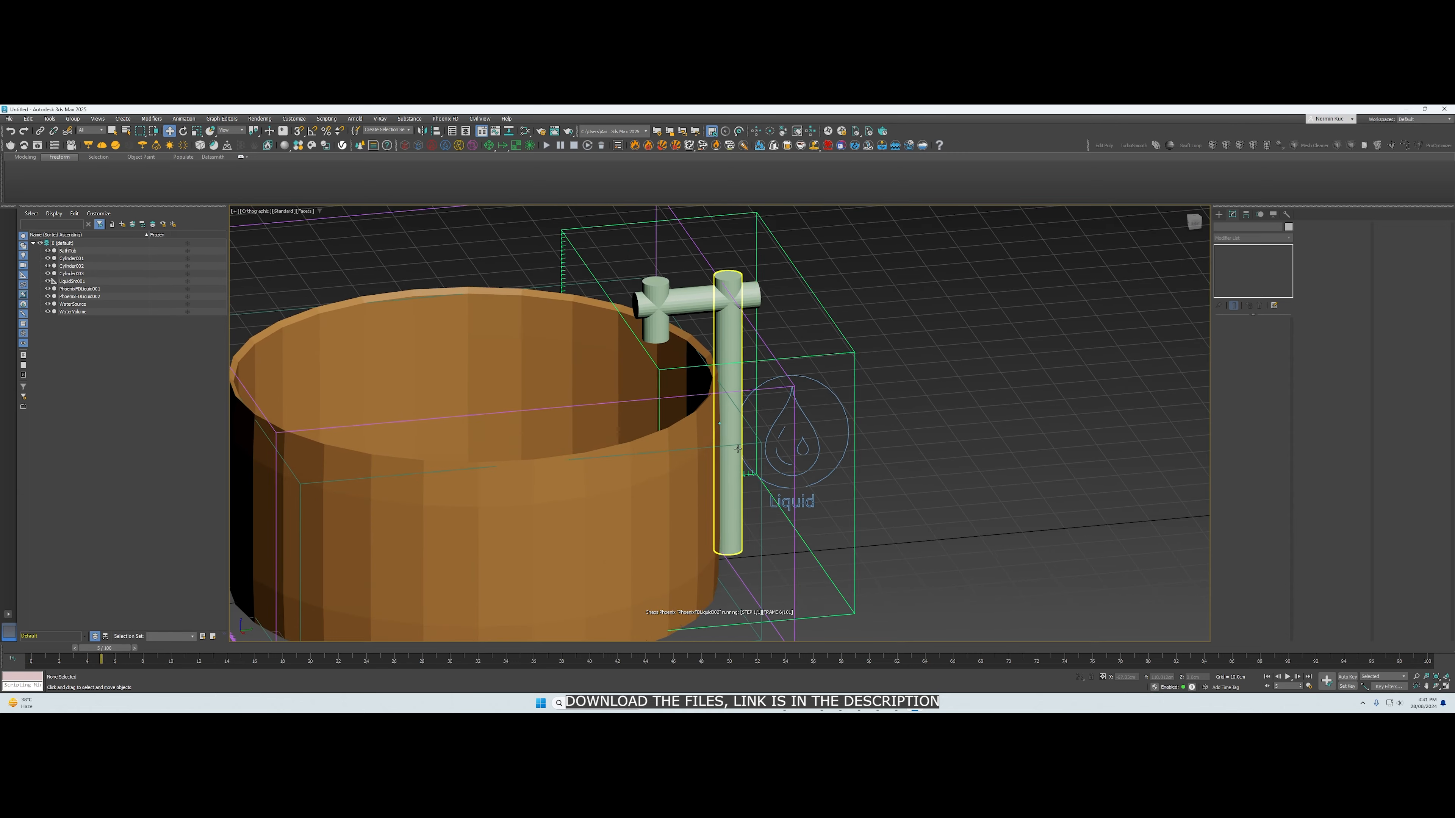
{"action": "middle_click_drag", "start_coordinate": [773, 480], "coordinate": [738, 453], "text": "alt"}
{"action": "scroll", "coordinate": [707, 425], "scroll_direction": "up", "scroll_amount": 3}
{"action": "scroll", "coordinate": [710, 421], "scroll_direction": "up", "scroll_amount": 6}
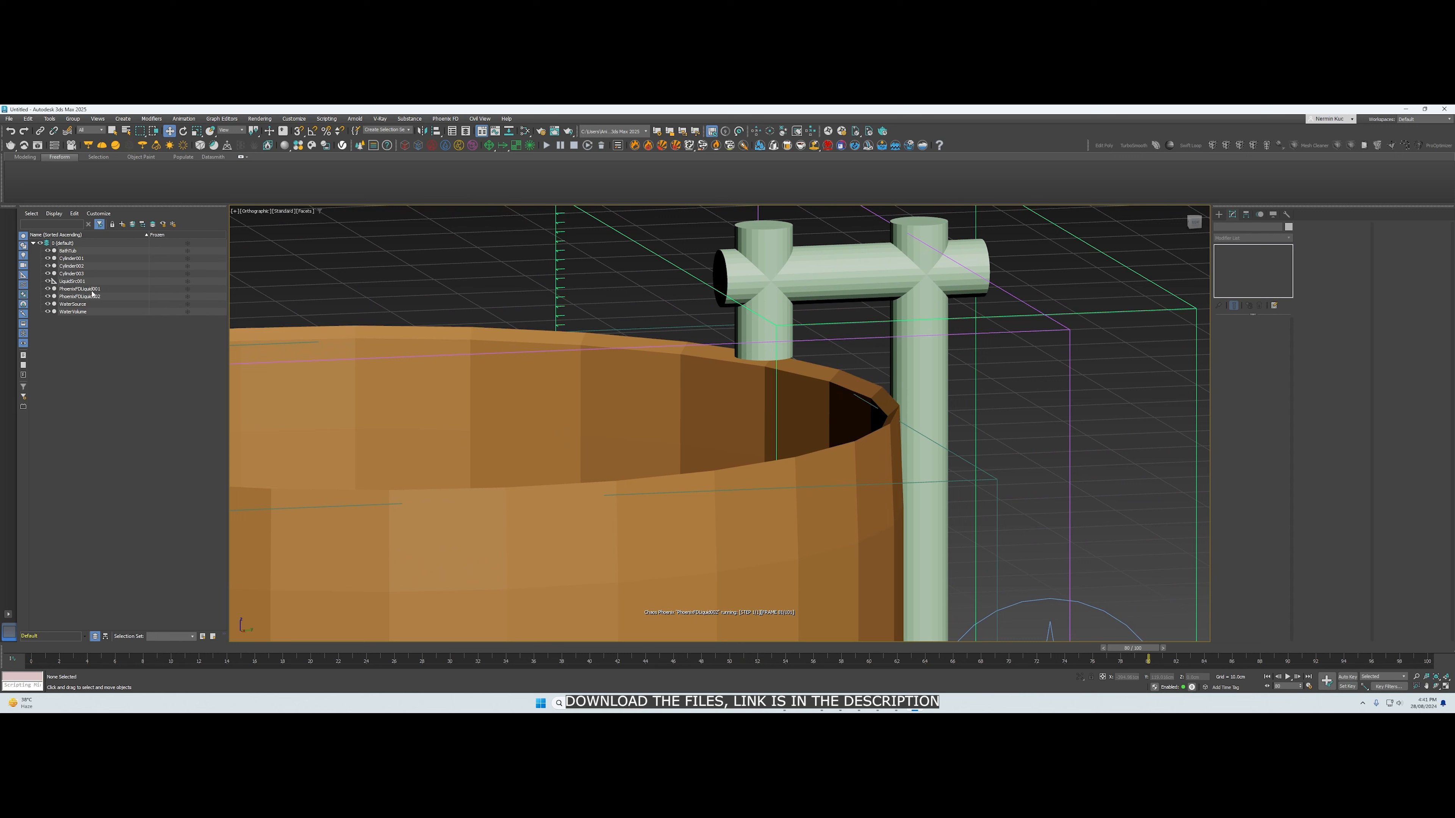
Review the liquid source's emission settings and inspect the source disc inside the spout in wireframe display
{"action": "left_click", "coordinate": [84, 282]}
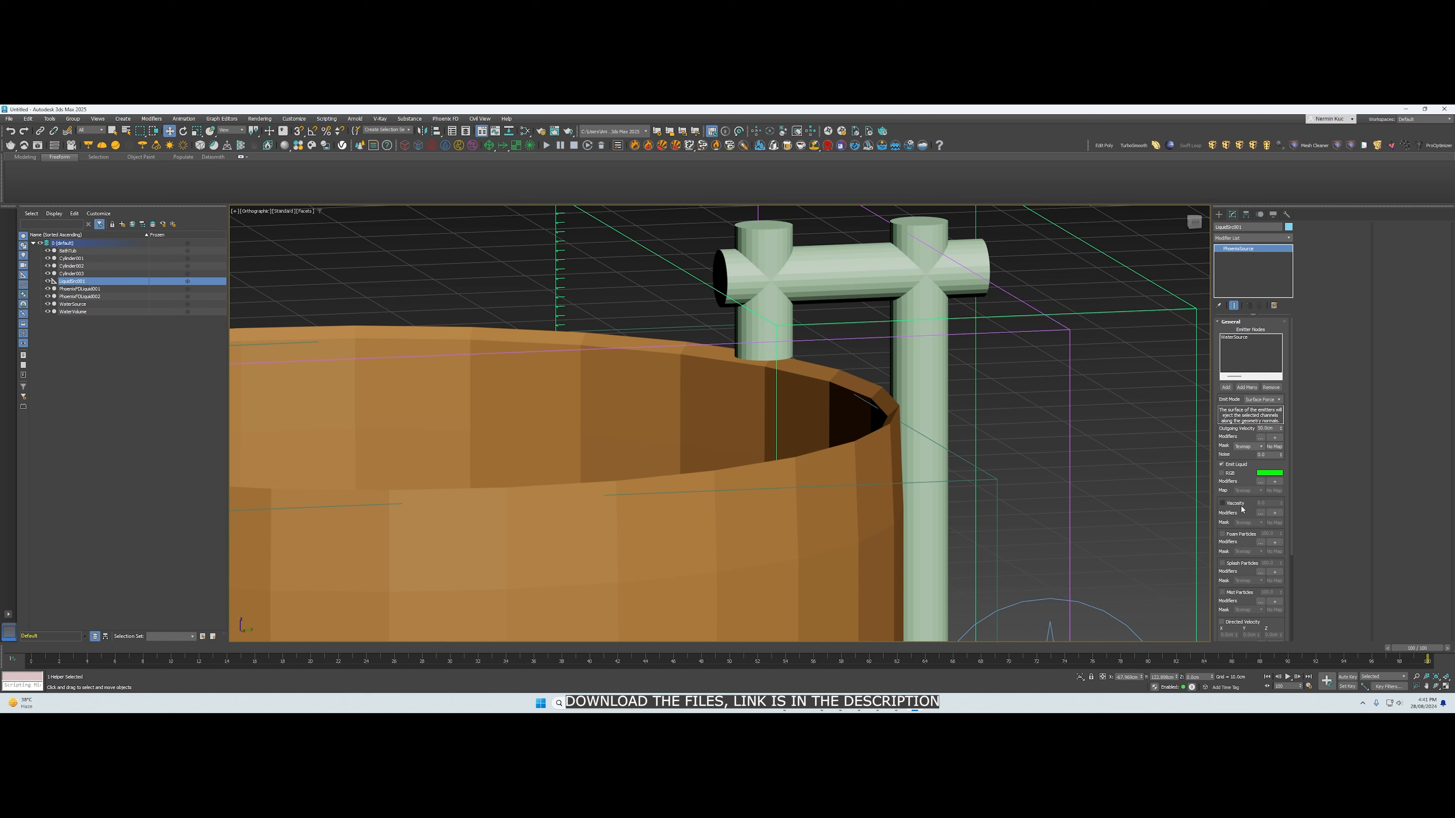
{"action": "mouse_move", "coordinate": [1291, 539]}
{"action": "left_mouse_down"}
{"action": "mouse_move", "coordinate": [1295, 634]}
{"action": "mouse_move", "coordinate": [1292, 529]}
{"action": "left_mouse_up"}
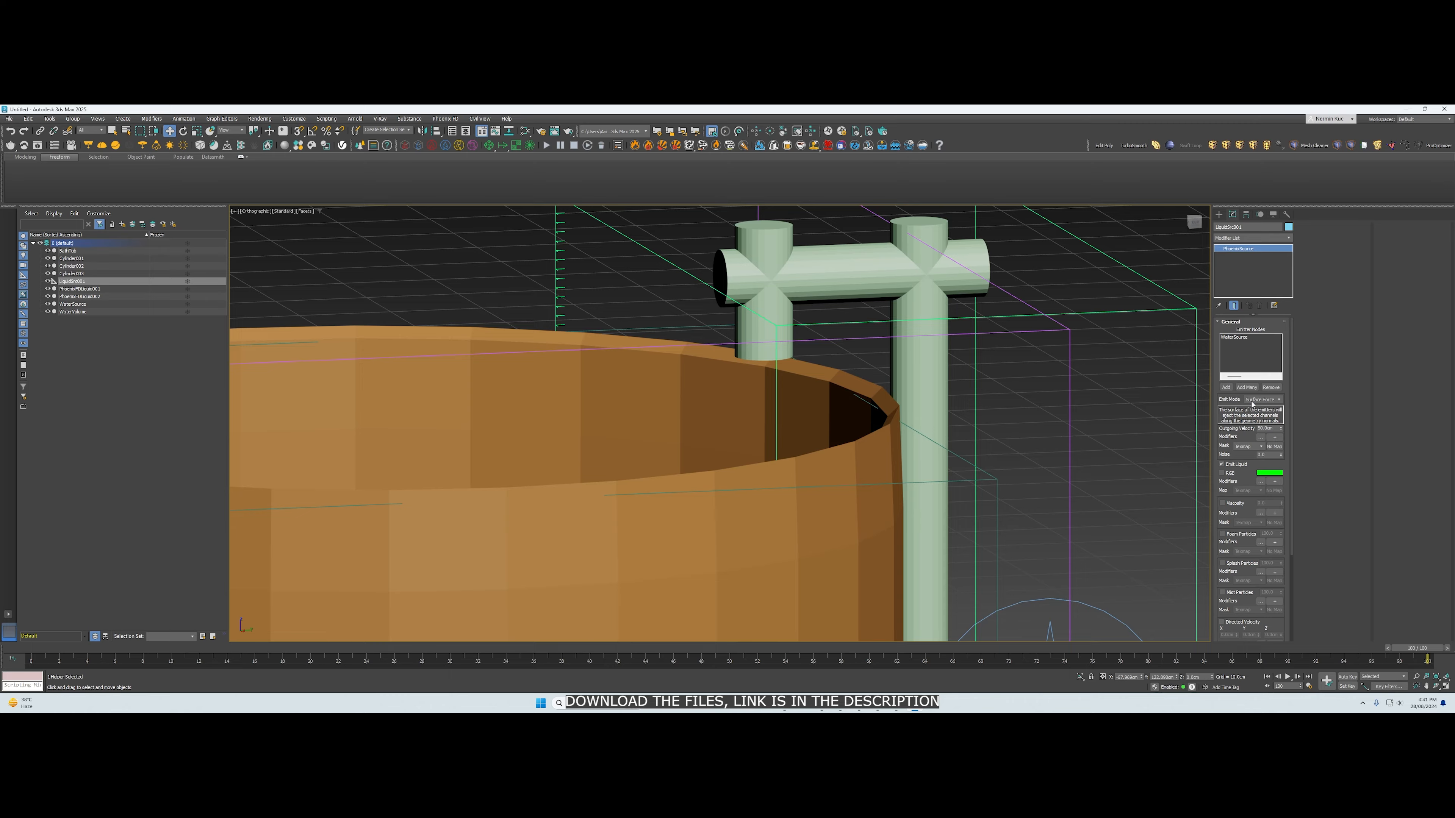
{"action": "key", "text": "F3"}
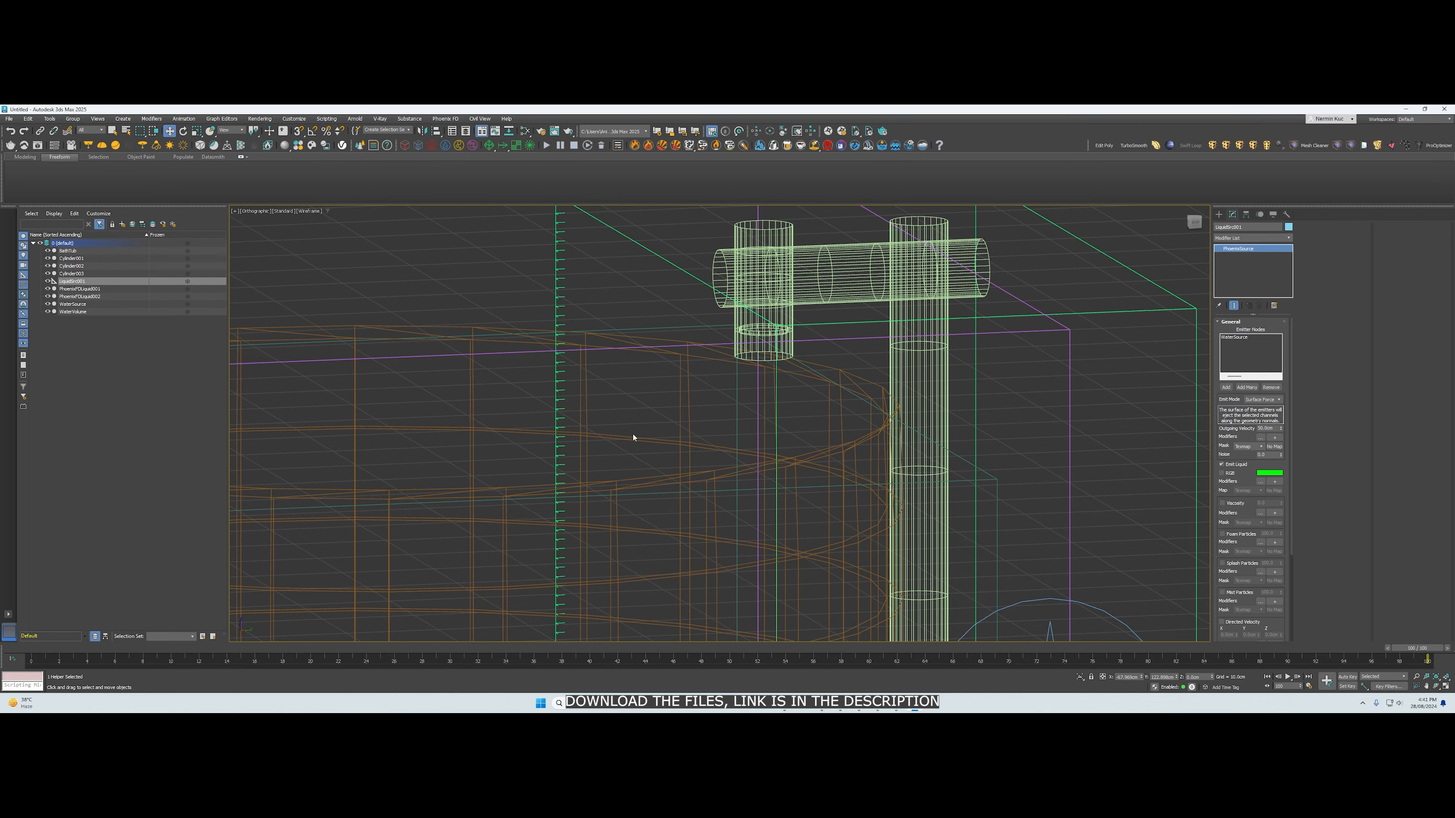
{"action": "scroll", "coordinate": [633, 437], "scroll_direction": "down", "scroll_amount": 10}
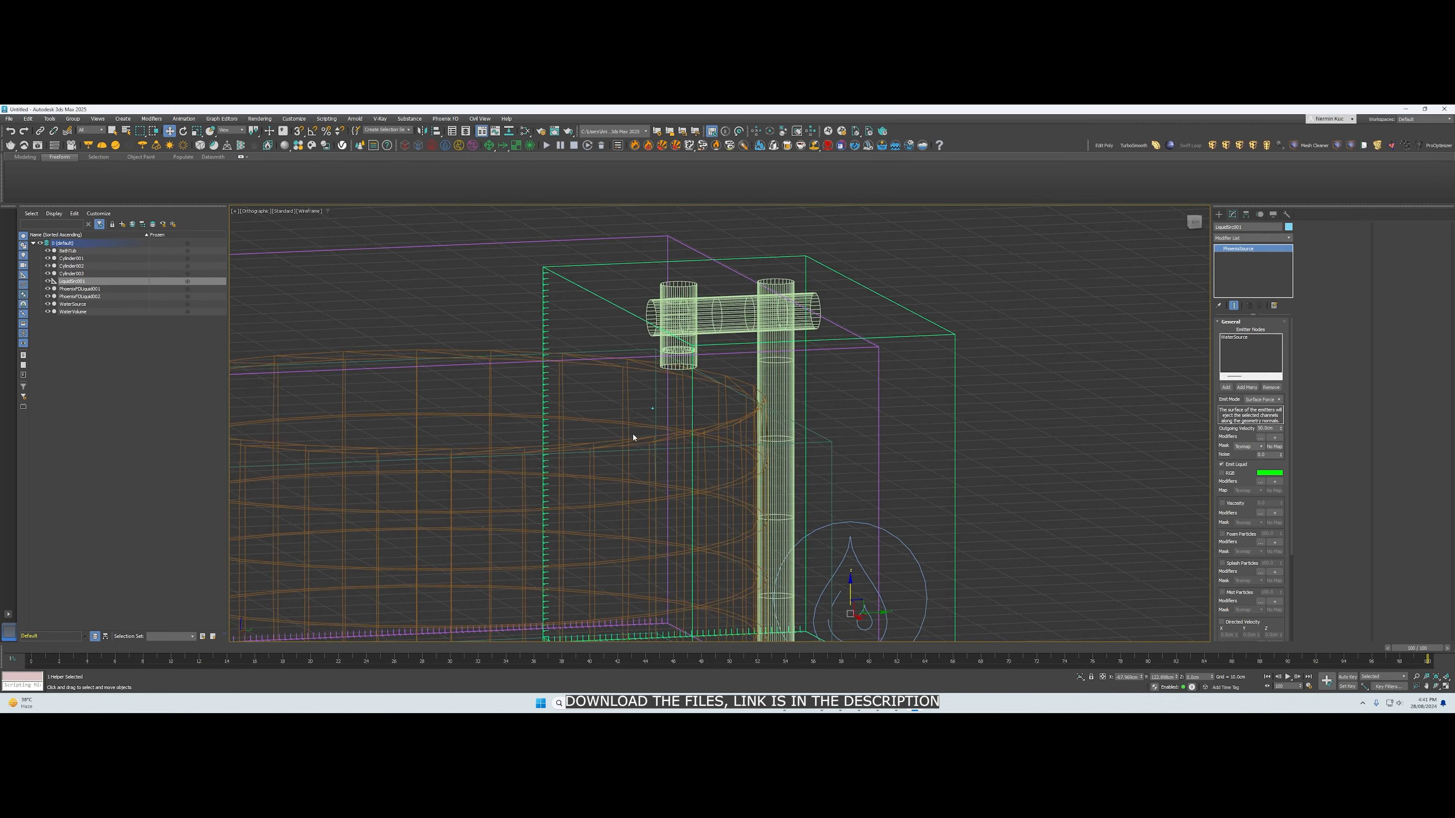
{"action": "scroll", "coordinate": [633, 437], "scroll_direction": "down", "scroll_amount": 1}
{"action": "middle_click_drag", "start_coordinate": [633, 437], "coordinate": [621, 414], "text": "alt"}
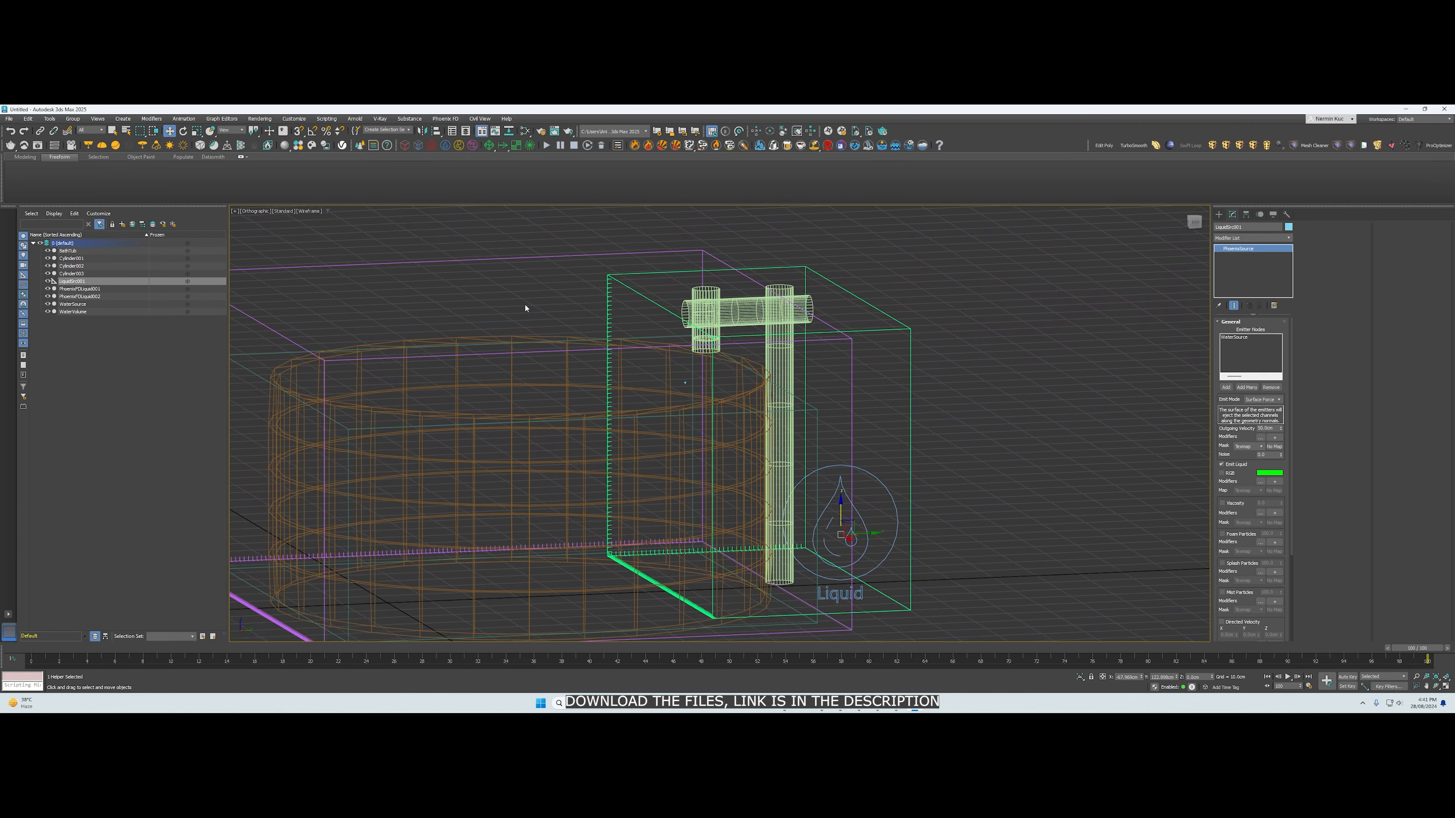
Rerun PhoenixFDLiquid002 with the liquid source selected and follow the water stream below the spout in wireframe
{"action": "left_click", "coordinate": [546, 145]}
{"action": "double_click", "coordinate": [727, 344]}
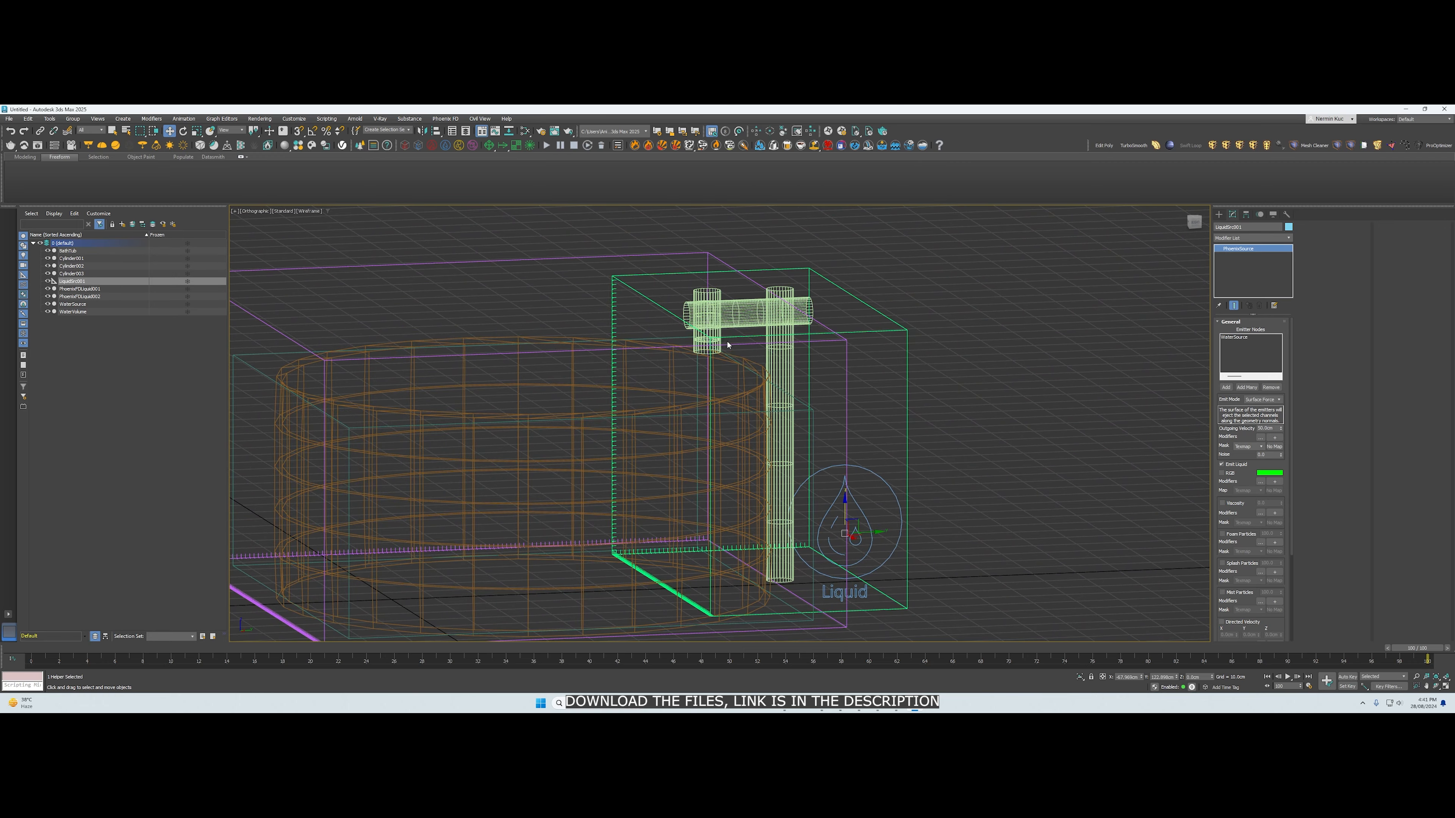
{"action": "middle_click_drag", "start_coordinate": [749, 413], "coordinate": [733, 365], "text": "alt"}
{"action": "scroll", "coordinate": [731, 384], "scroll_direction": "up", "scroll_amount": 2}
{"action": "scroll", "coordinate": [726, 357], "scroll_direction": "up", "scroll_amount": 3}
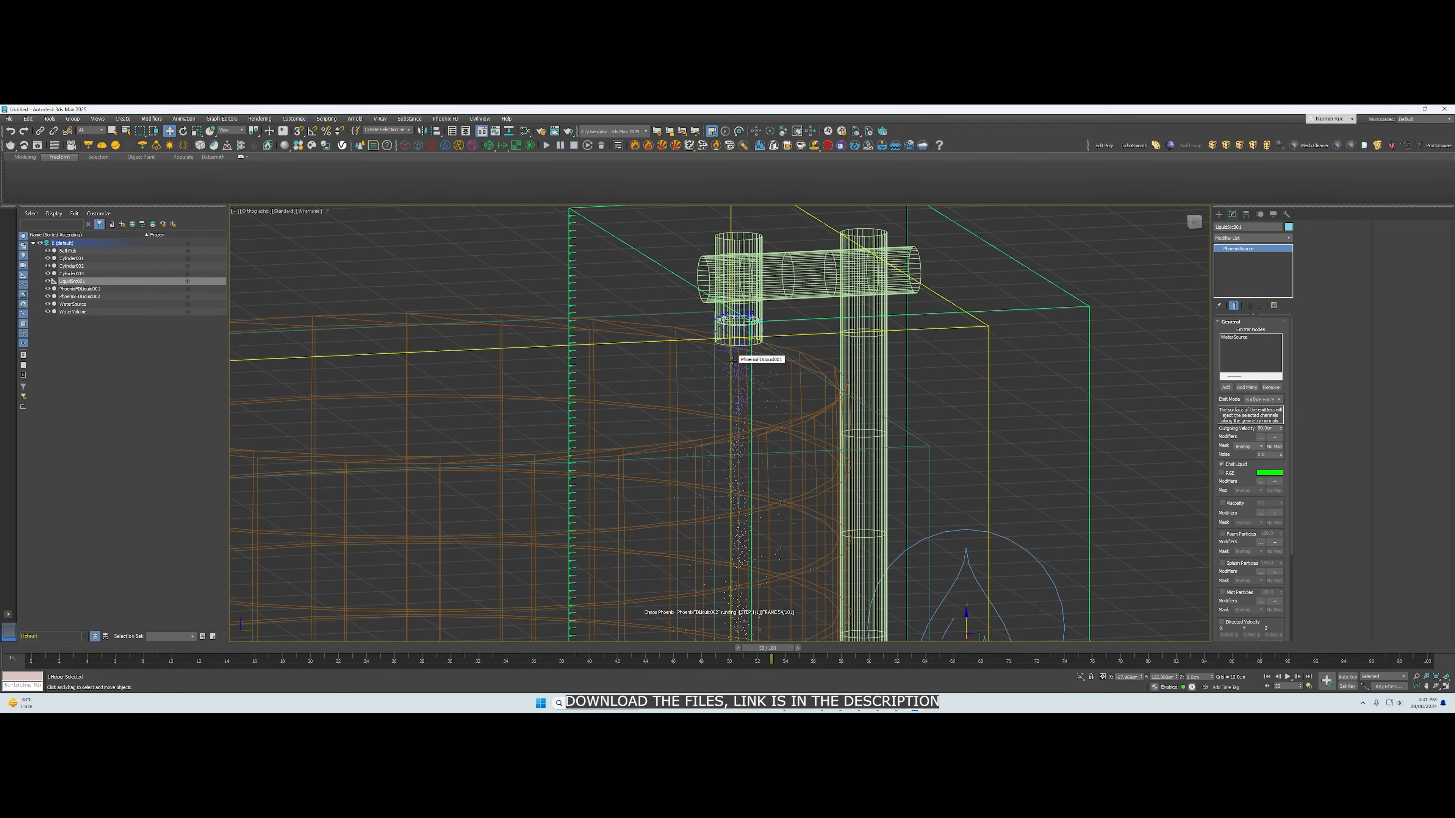
{"action": "middle_click_drag", "start_coordinate": [732, 361], "coordinate": [733, 359], "text": "alt"}
{"action": "scroll", "coordinate": [732, 359], "scroll_direction": "down", "scroll_amount": 10}
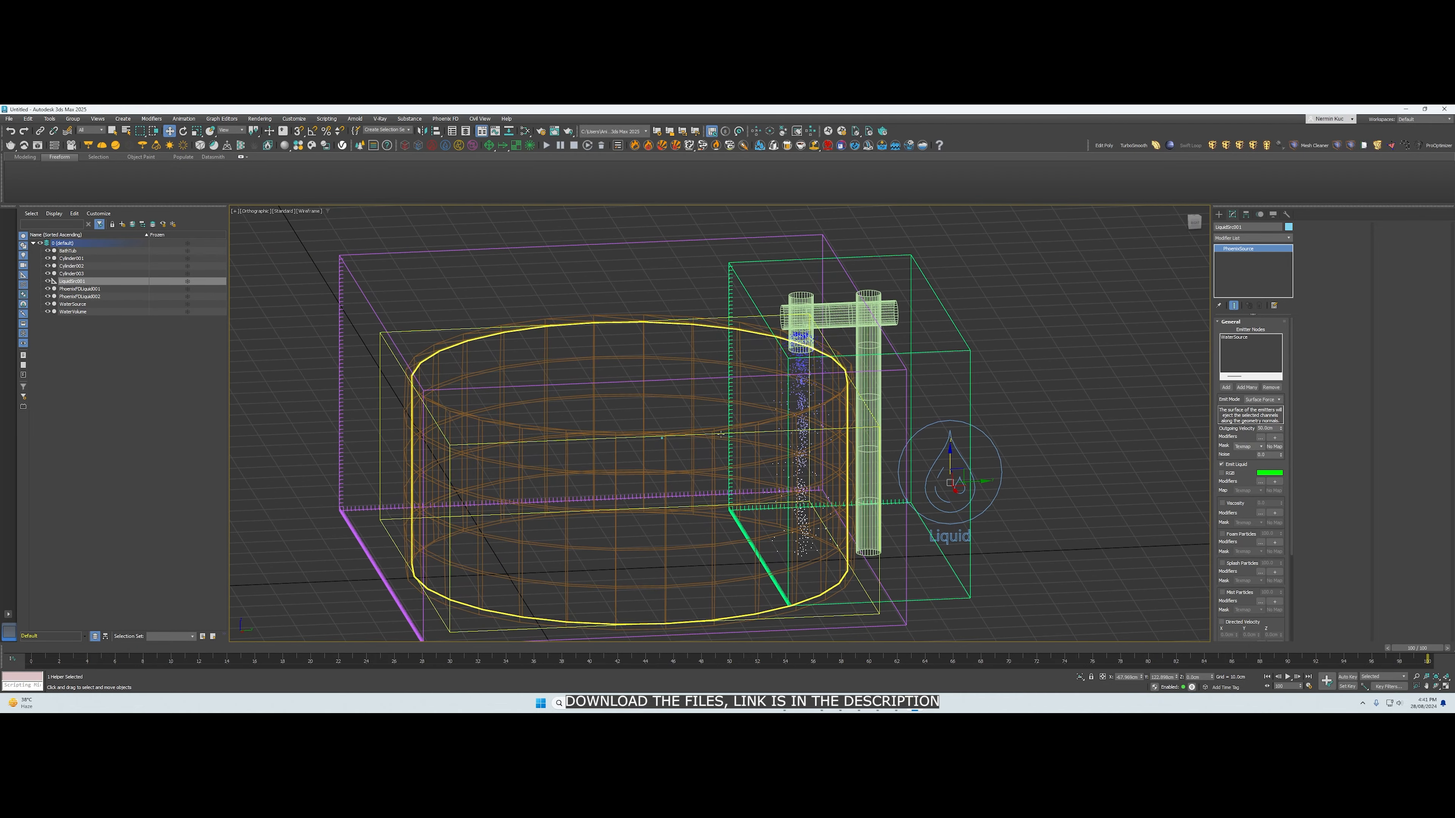
{"action": "middle_click_drag", "start_coordinate": [624, 546], "coordinate": [630, 549], "text": "alt"}
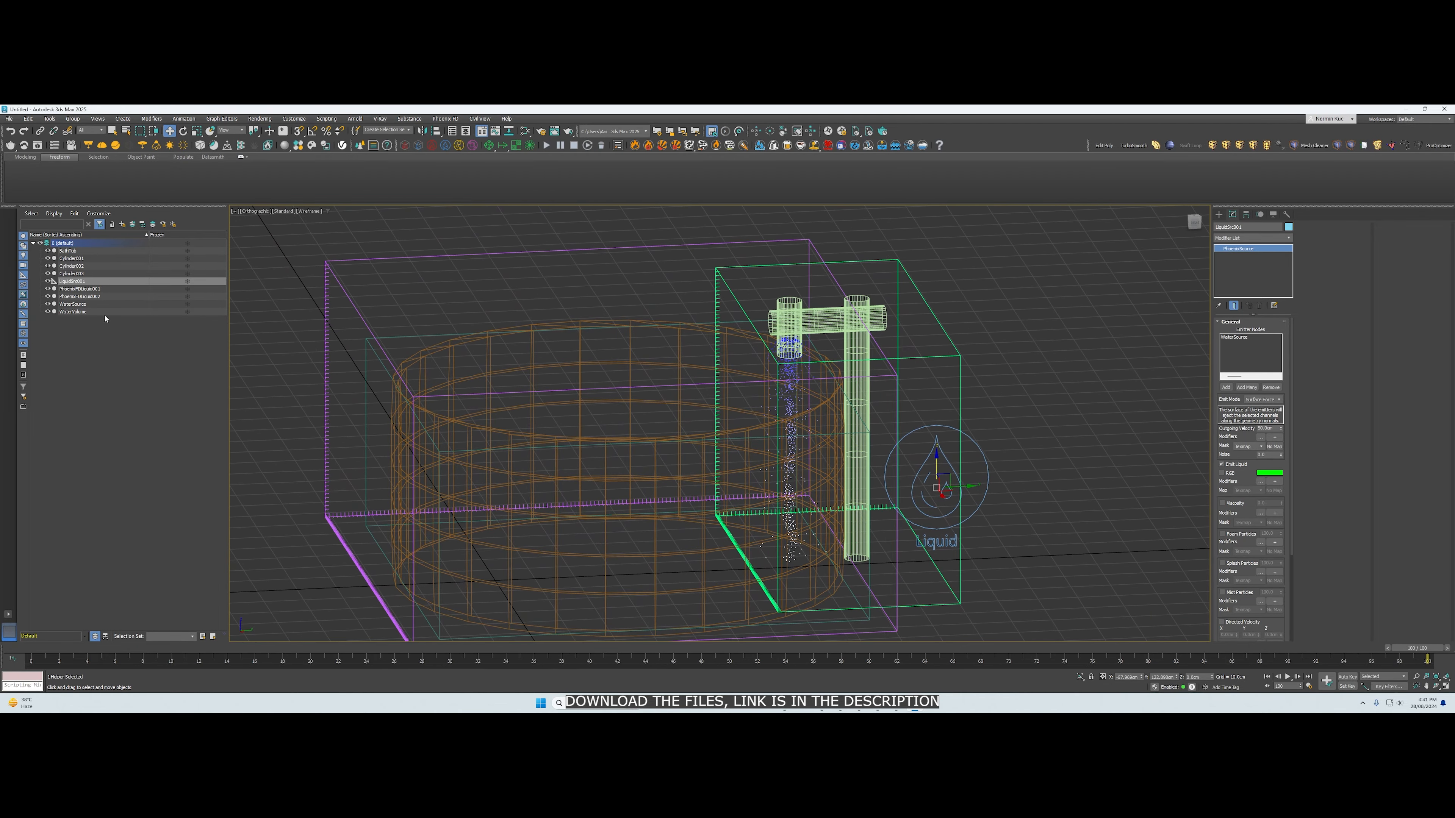
Select the tub's simulator, PhoenixFDLiquid001, and run its simulation while viewing the tub water and faucet stream together
{"action": "left_click", "coordinate": [91, 289]}
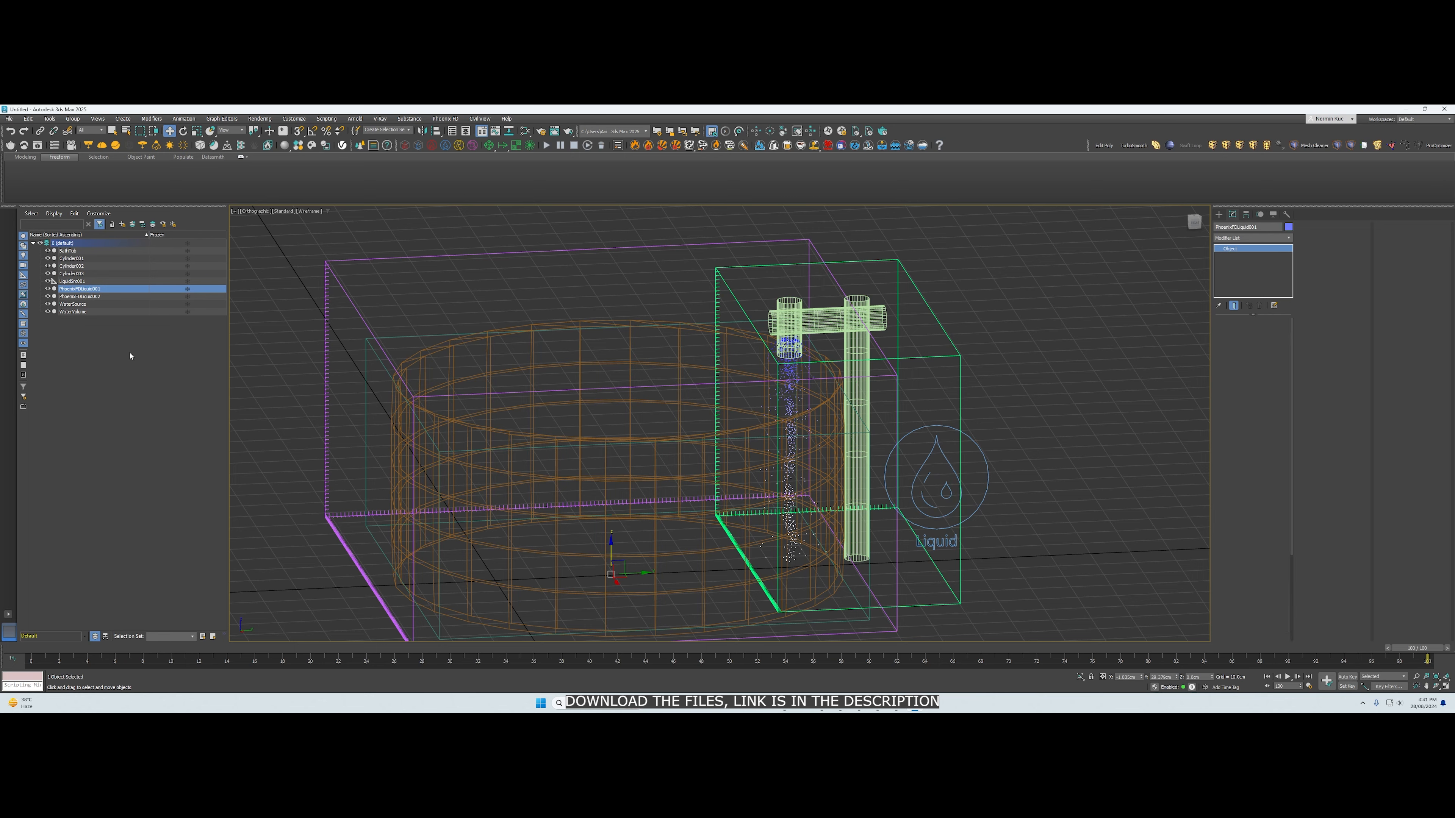
{"action": "left_click", "coordinate": [548, 146]}
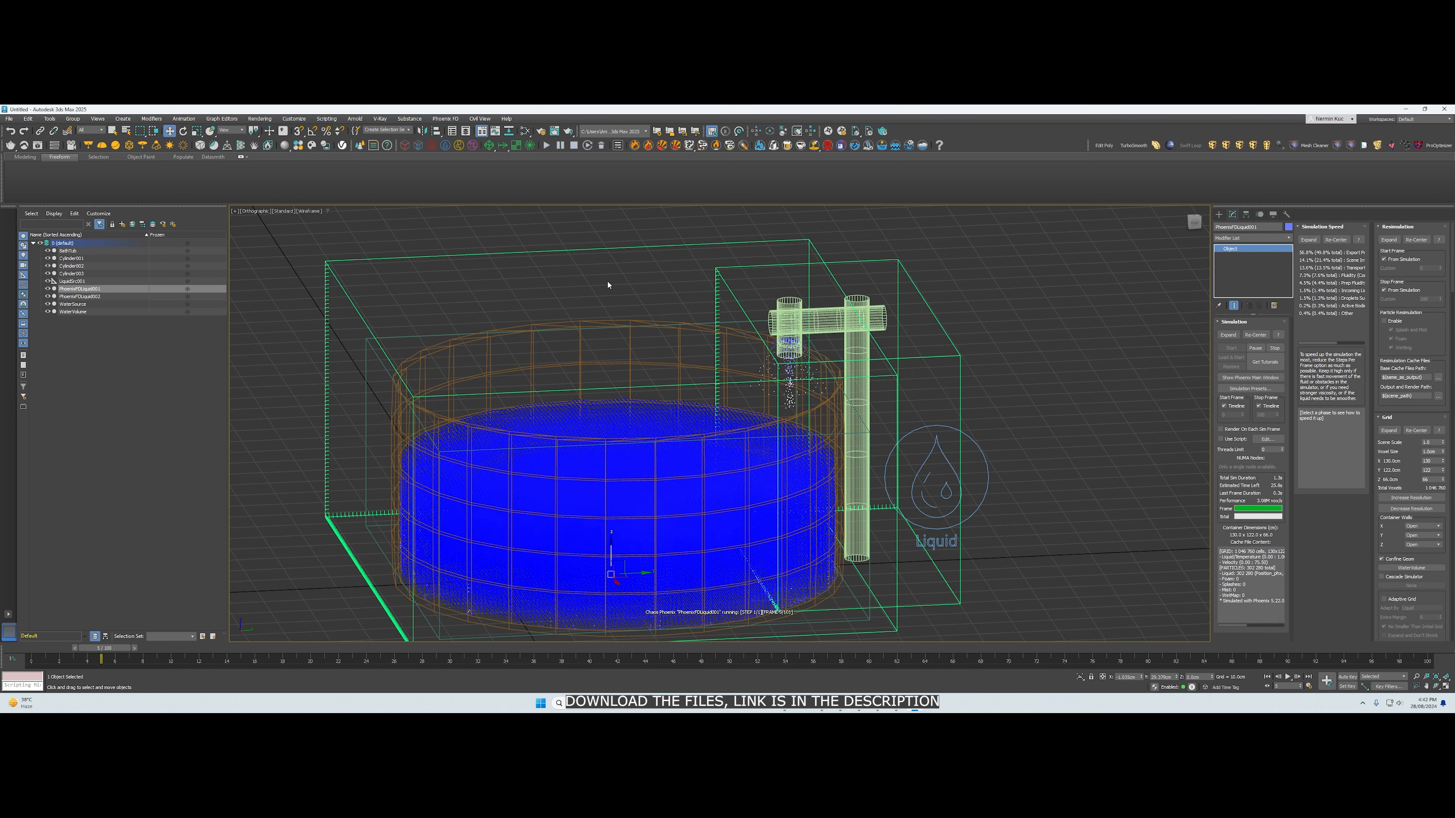
{"action": "middle_click_drag", "start_coordinate": [842, 407], "coordinate": [684, 332], "text": "alt"}
{"action": "scroll", "coordinate": [835, 408], "scroll_direction": "down", "scroll_amount": 1}
{"action": "scroll", "coordinate": [834, 408], "scroll_direction": "up", "scroll_amount": 3}
{"action": "scroll", "coordinate": [835, 408], "scroll_direction": "up", "scroll_amount": 1}
{"action": "scroll", "coordinate": [684, 332], "scroll_direction": "down", "scroll_amount": 1}
{"action": "middle_click_drag", "start_coordinate": [684, 332], "coordinate": [634, 376]}
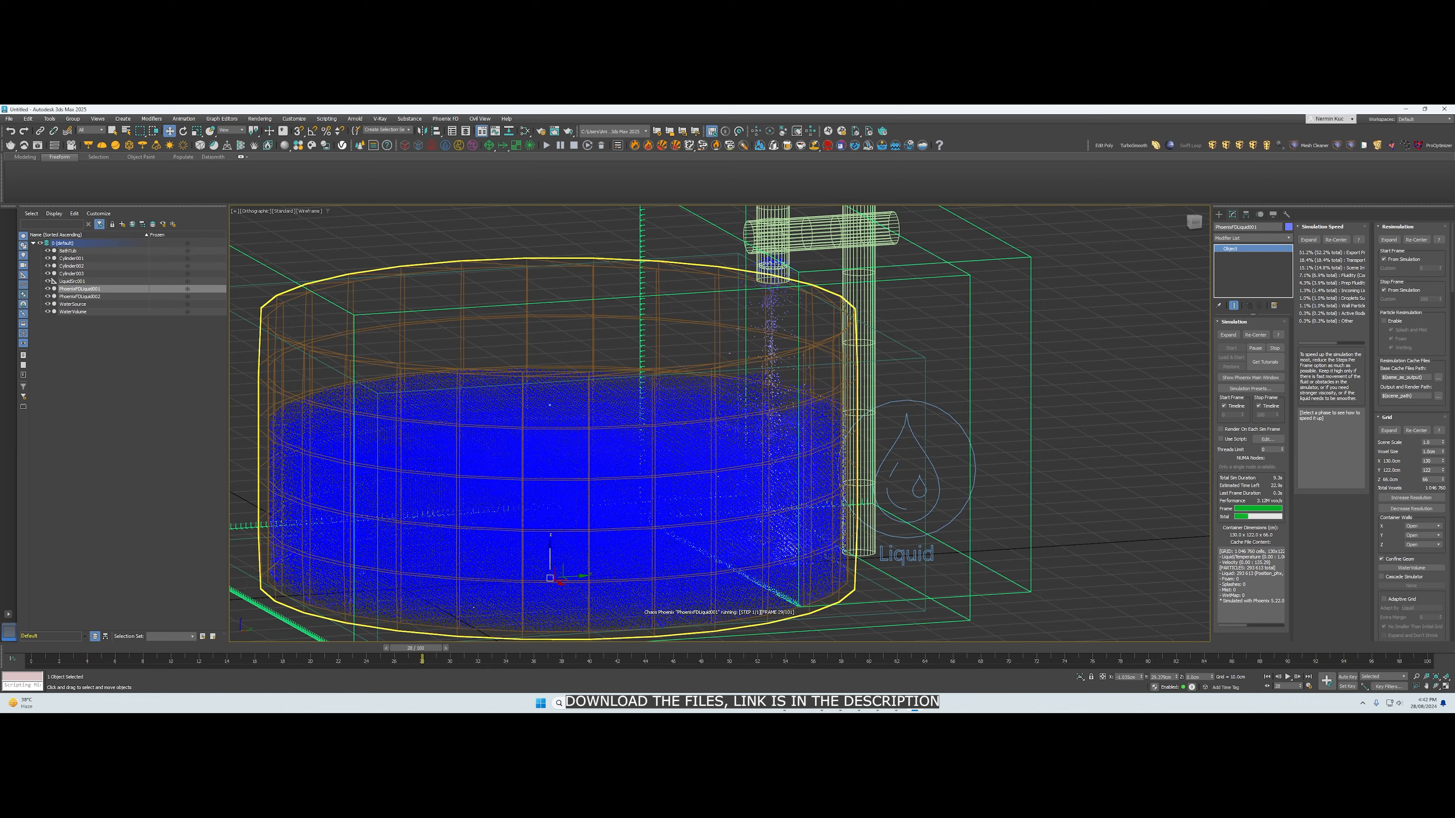
{"action": "middle_click_drag", "start_coordinate": [523, 252], "coordinate": [507, 251]}
Set the viewport to Default Shading and observe the tub and faucet simulation until it reaches the last frame
{"action": "left_click", "coordinate": [312, 214]}
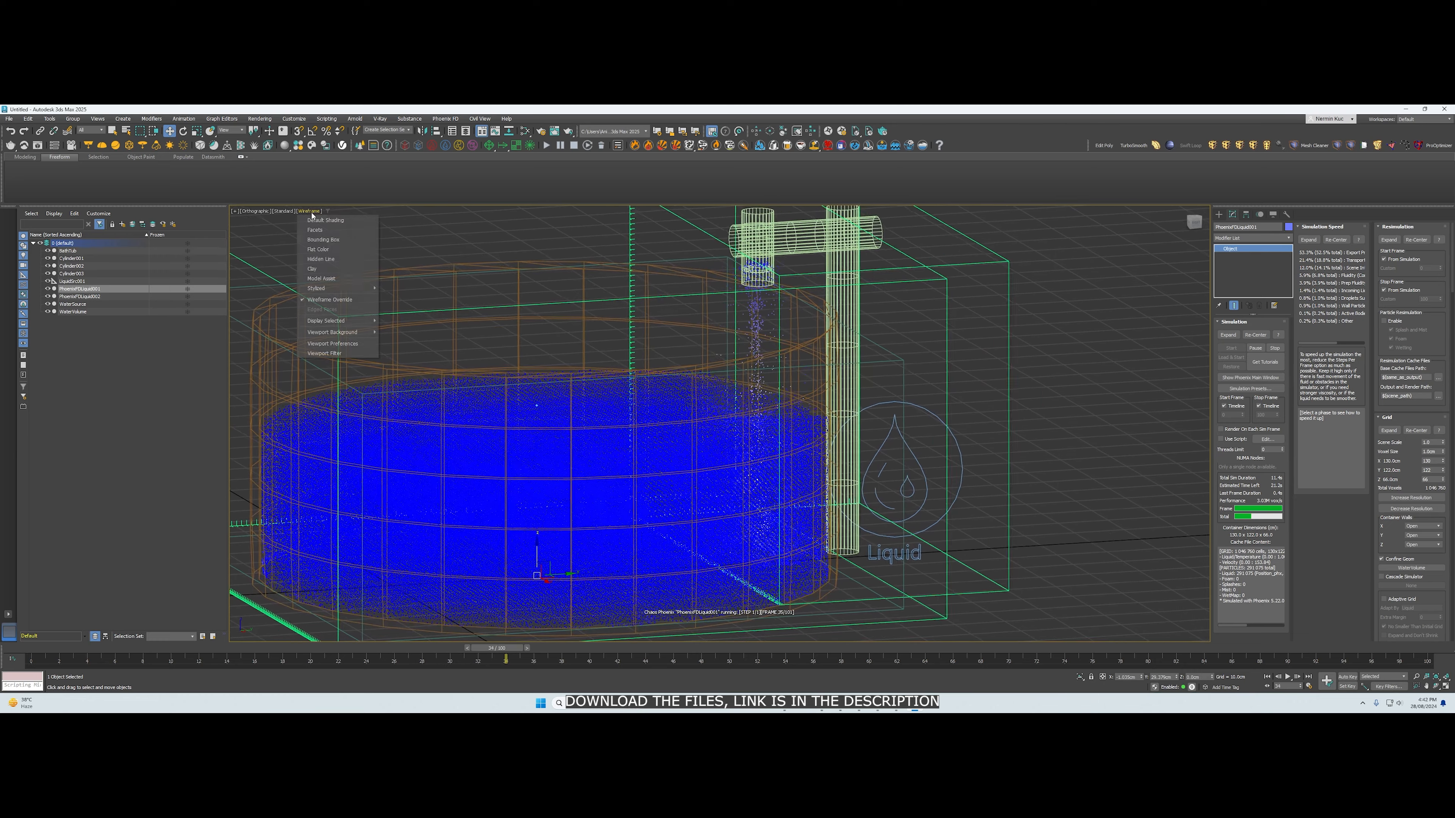
{"action": "left_click", "coordinate": [322, 223]}
{"action": "middle_click_drag", "start_coordinate": [322, 224], "coordinate": [322, 246], "text": "alt"}
{"action": "scroll", "coordinate": [322, 223], "scroll_direction": "down", "scroll_amount": 3}
{"action": "scroll", "coordinate": [322, 224], "scroll_direction": "up", "scroll_amount": 3}
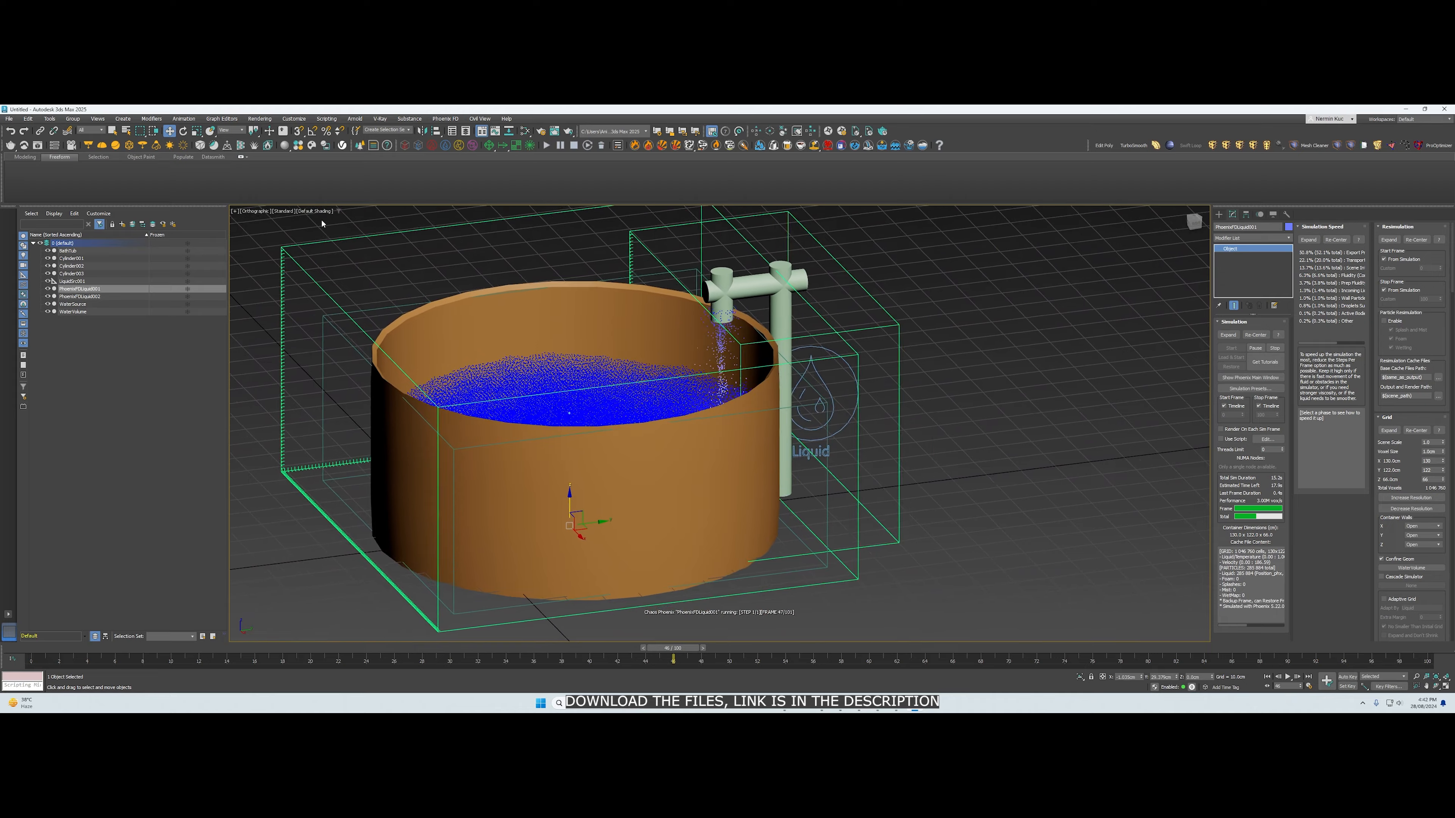
{"action": "scroll", "coordinate": [322, 224], "scroll_direction": "down", "scroll_amount": 1}
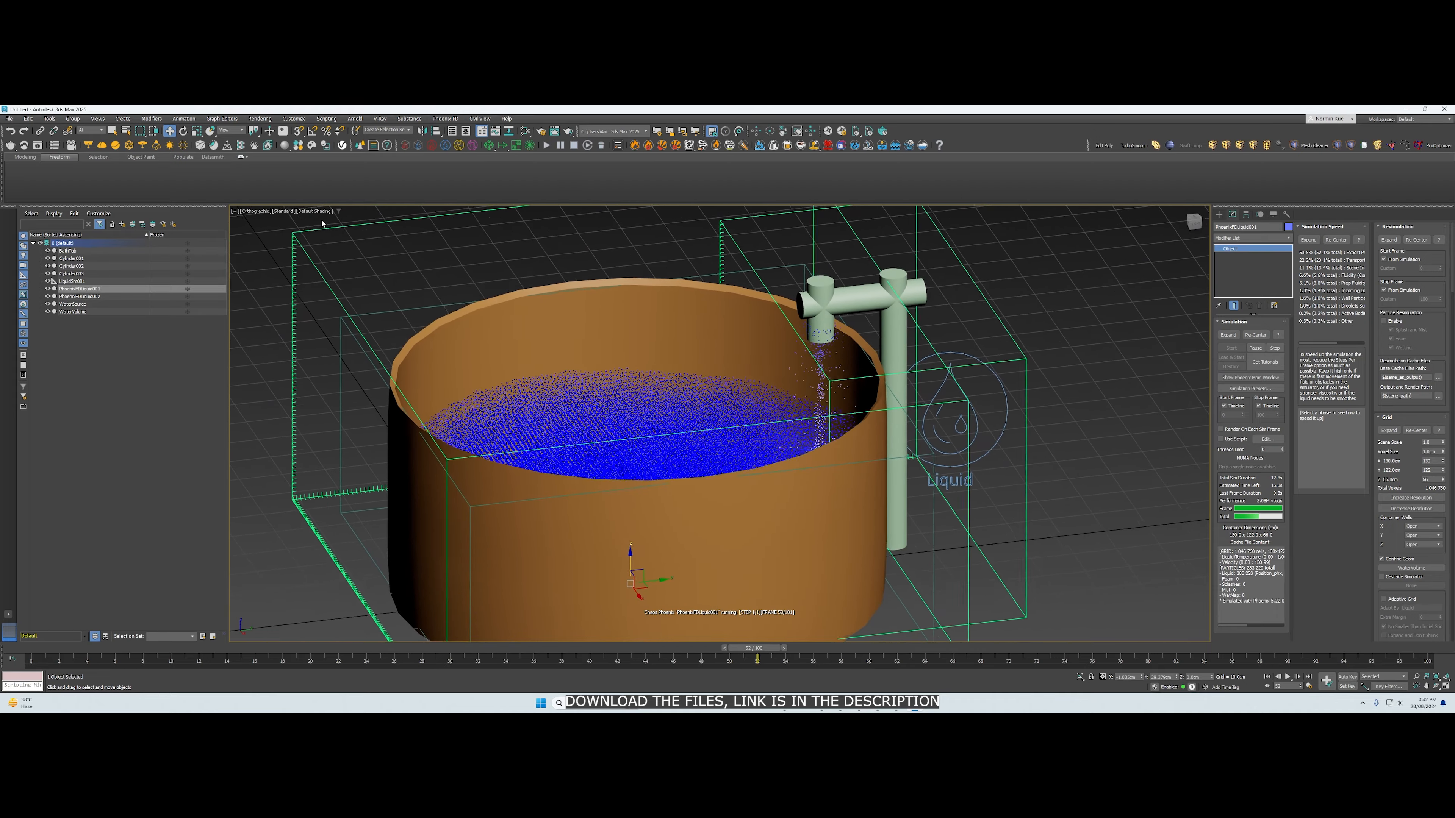
{"action": "middle_click_drag", "start_coordinate": [322, 224], "coordinate": [312, 225], "text": "alt"}
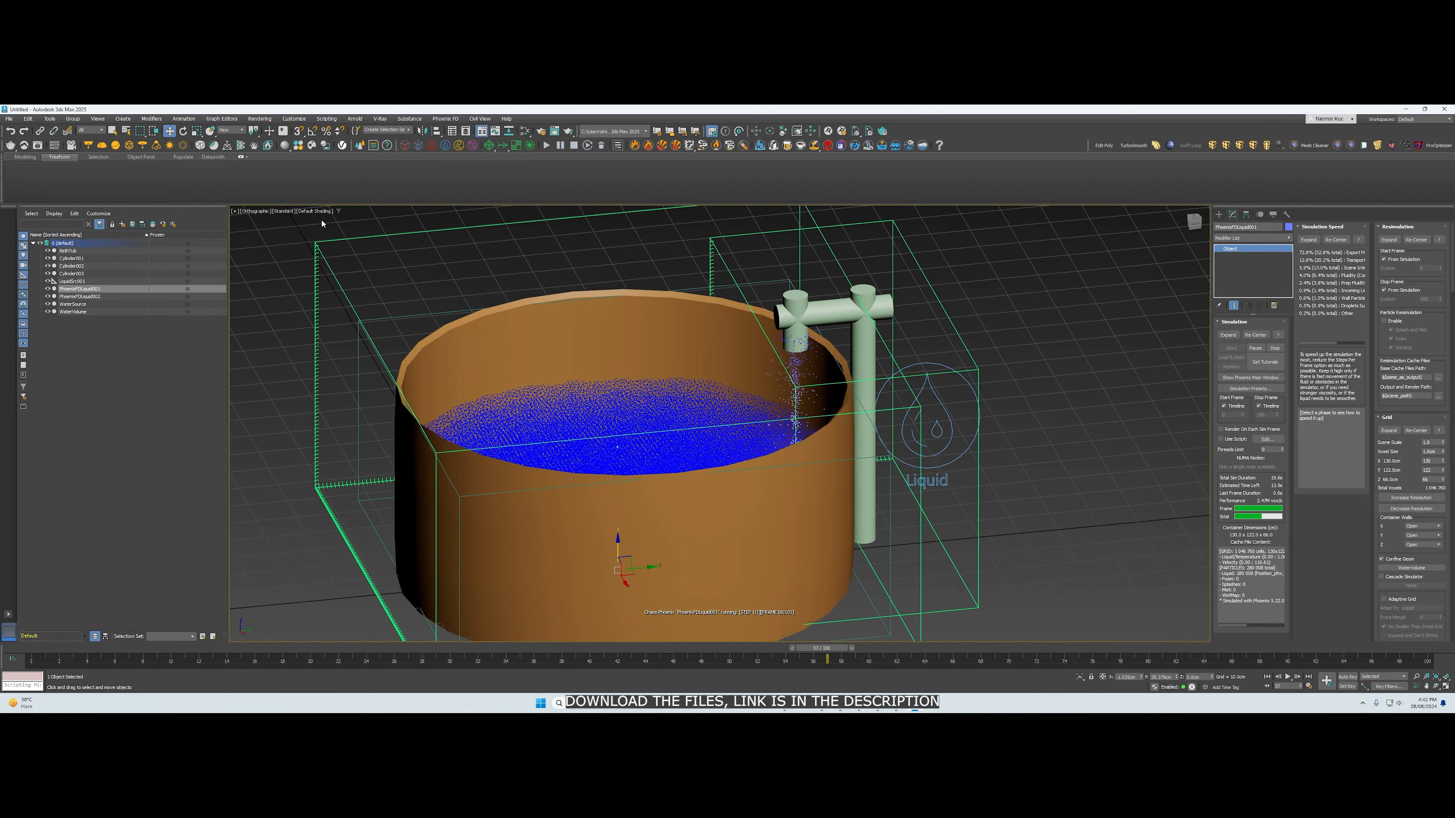
{"action": "scroll", "coordinate": [322, 224], "scroll_direction": "down", "scroll_amount": 1}
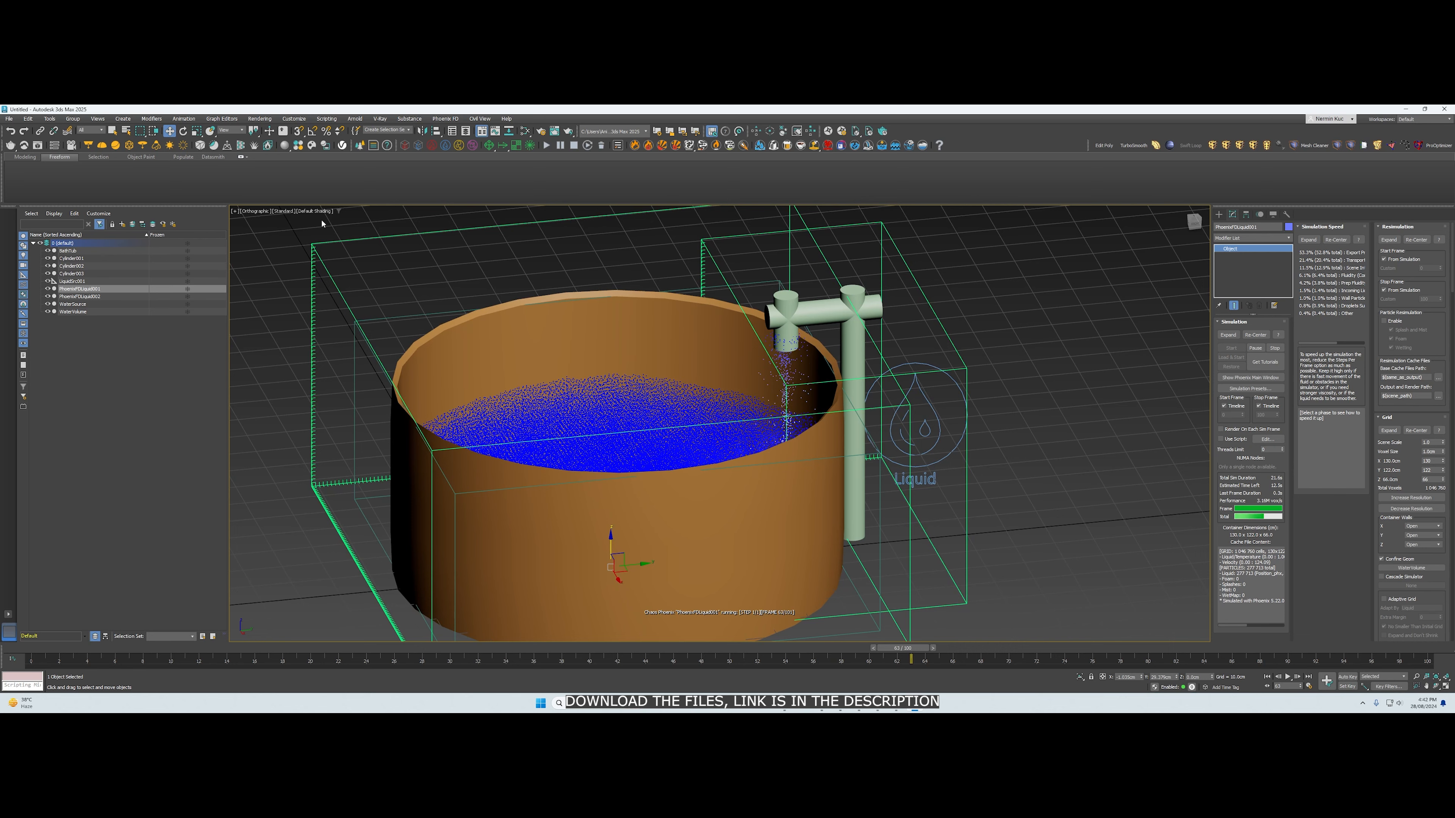
{"action": "middle_click_drag", "start_coordinate": [322, 224], "coordinate": [241, 220]}
{"action": "scroll", "coordinate": [322, 223], "scroll_direction": "down", "scroll_amount": 2}
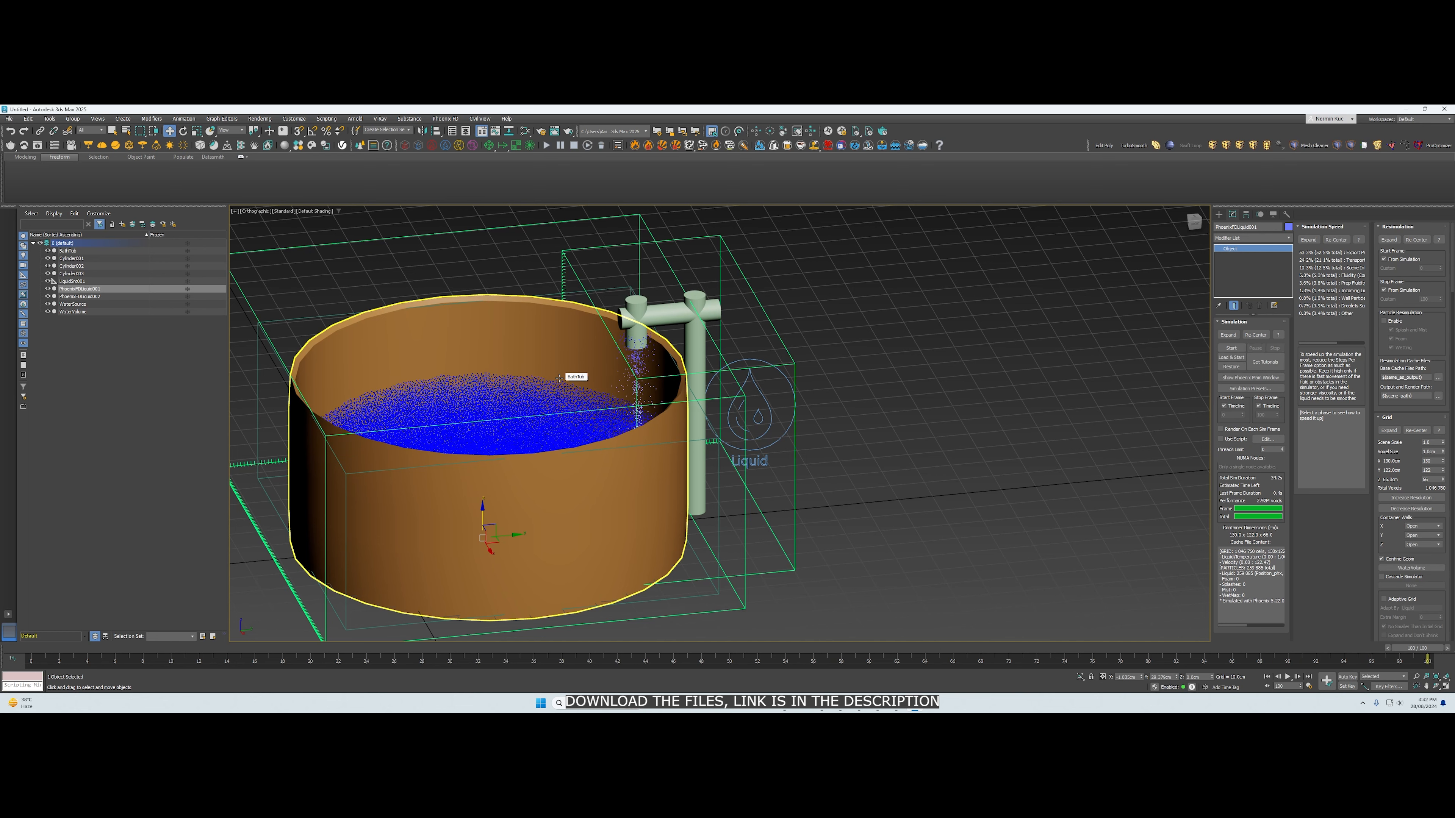
Make V-Ray the current renderer, move its frame buffer out of the way and clear the object selection
{"action": "left_click", "coordinate": [12, 149]}
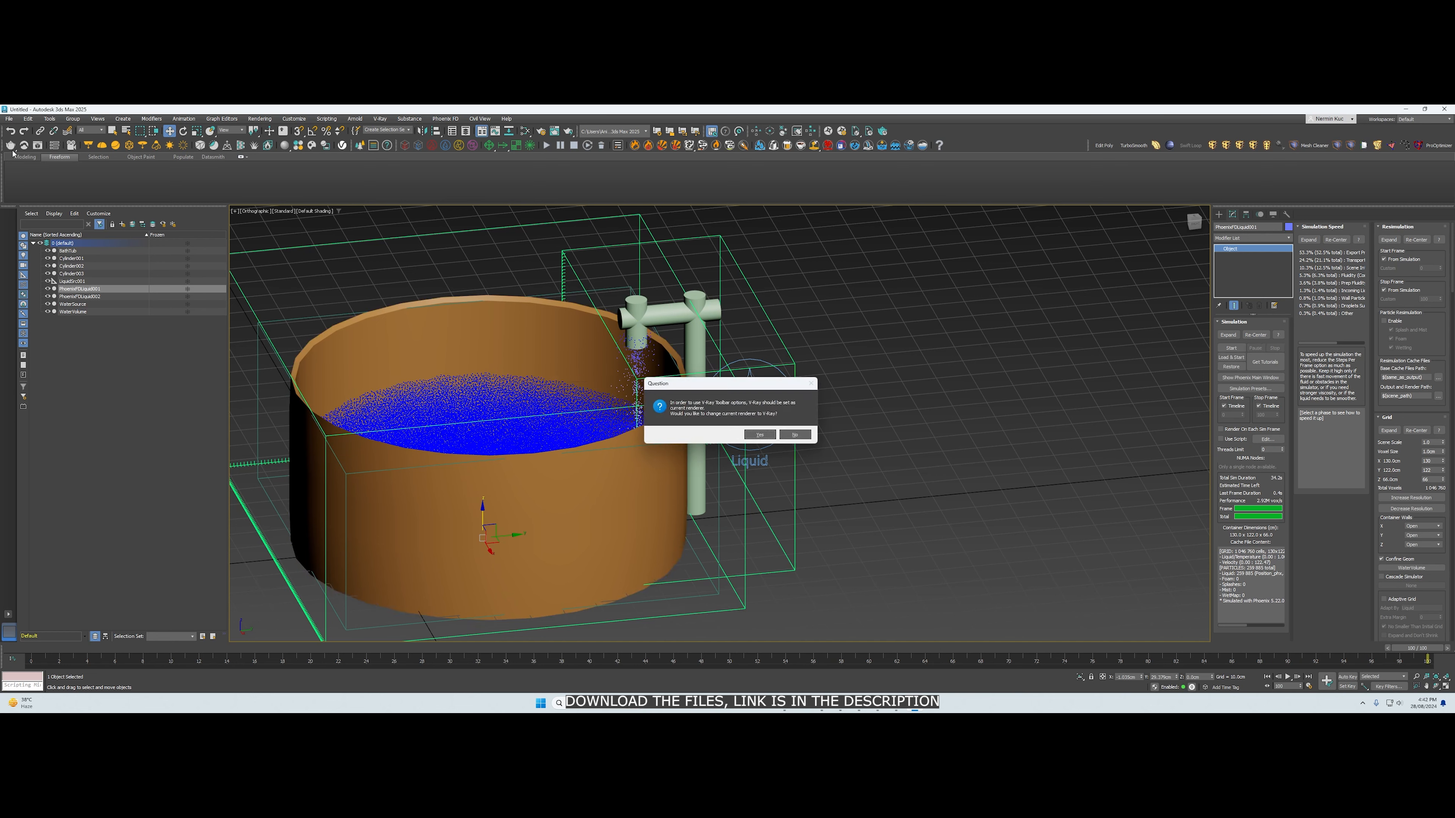
{"action": "left_click", "coordinate": [760, 434]}
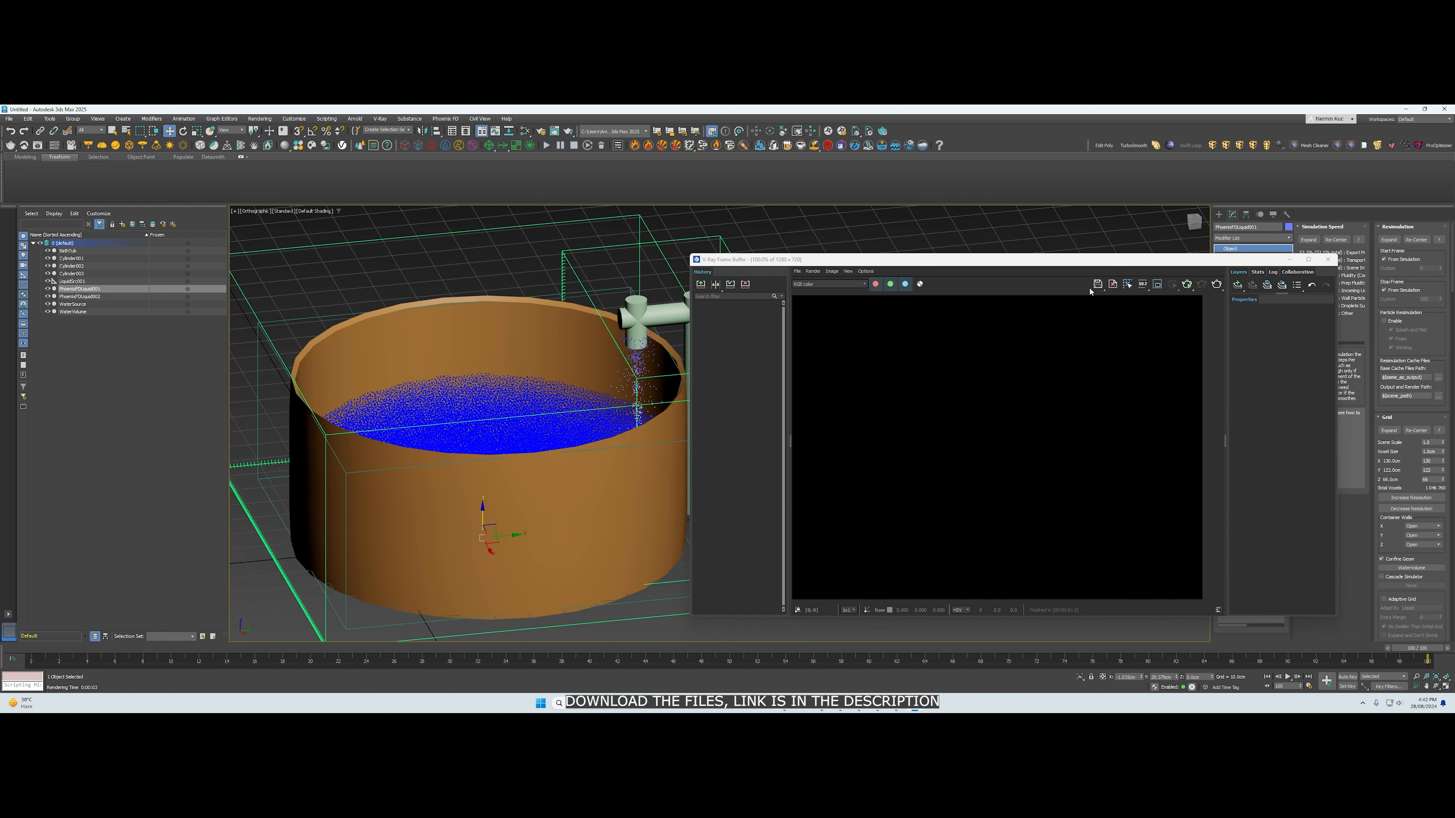
{"action": "left_click_drag", "start_coordinate": [1225, 267], "coordinate": [0, 147]}
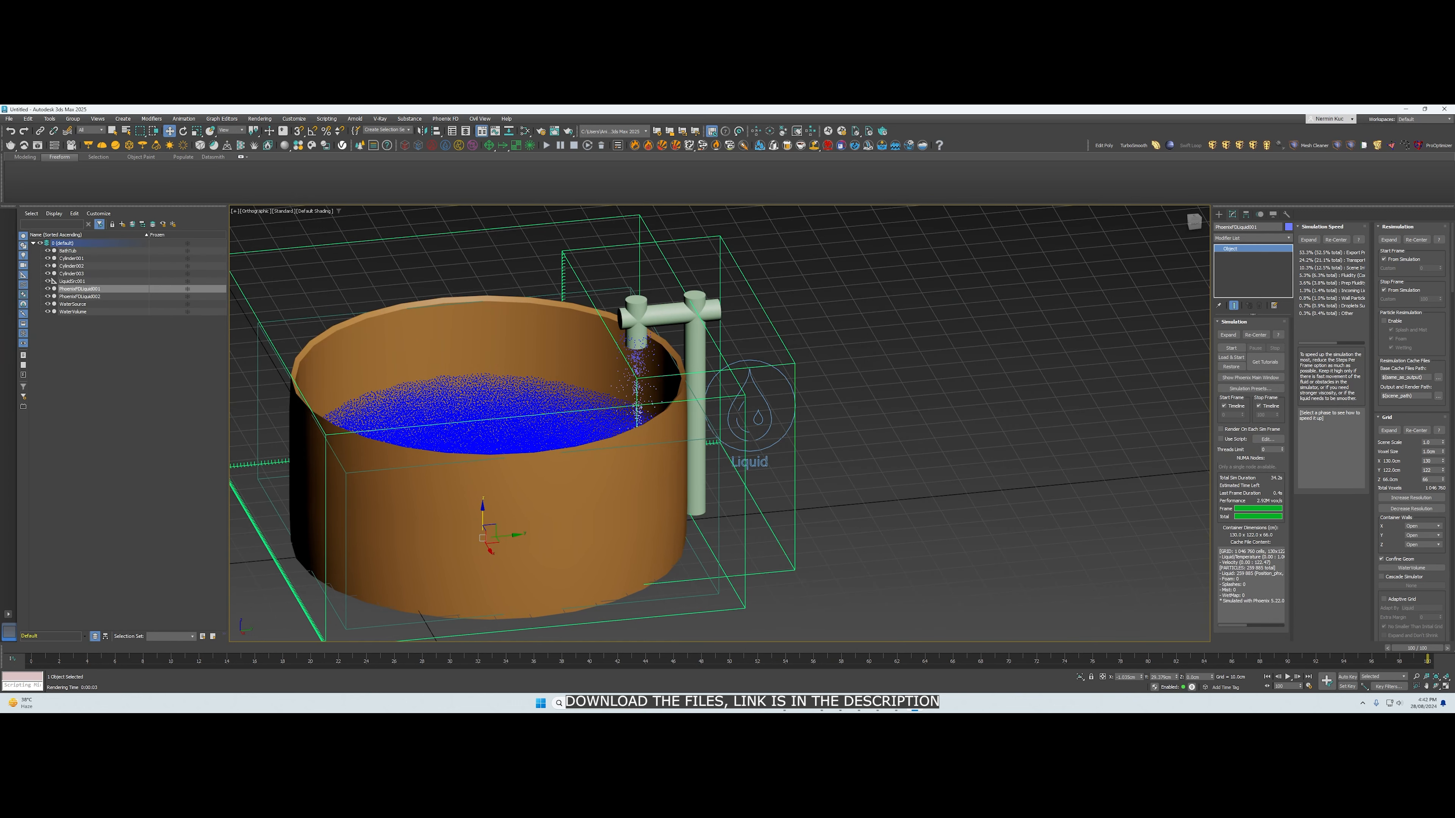
{"action": "left_click", "coordinate": [202, 333]}
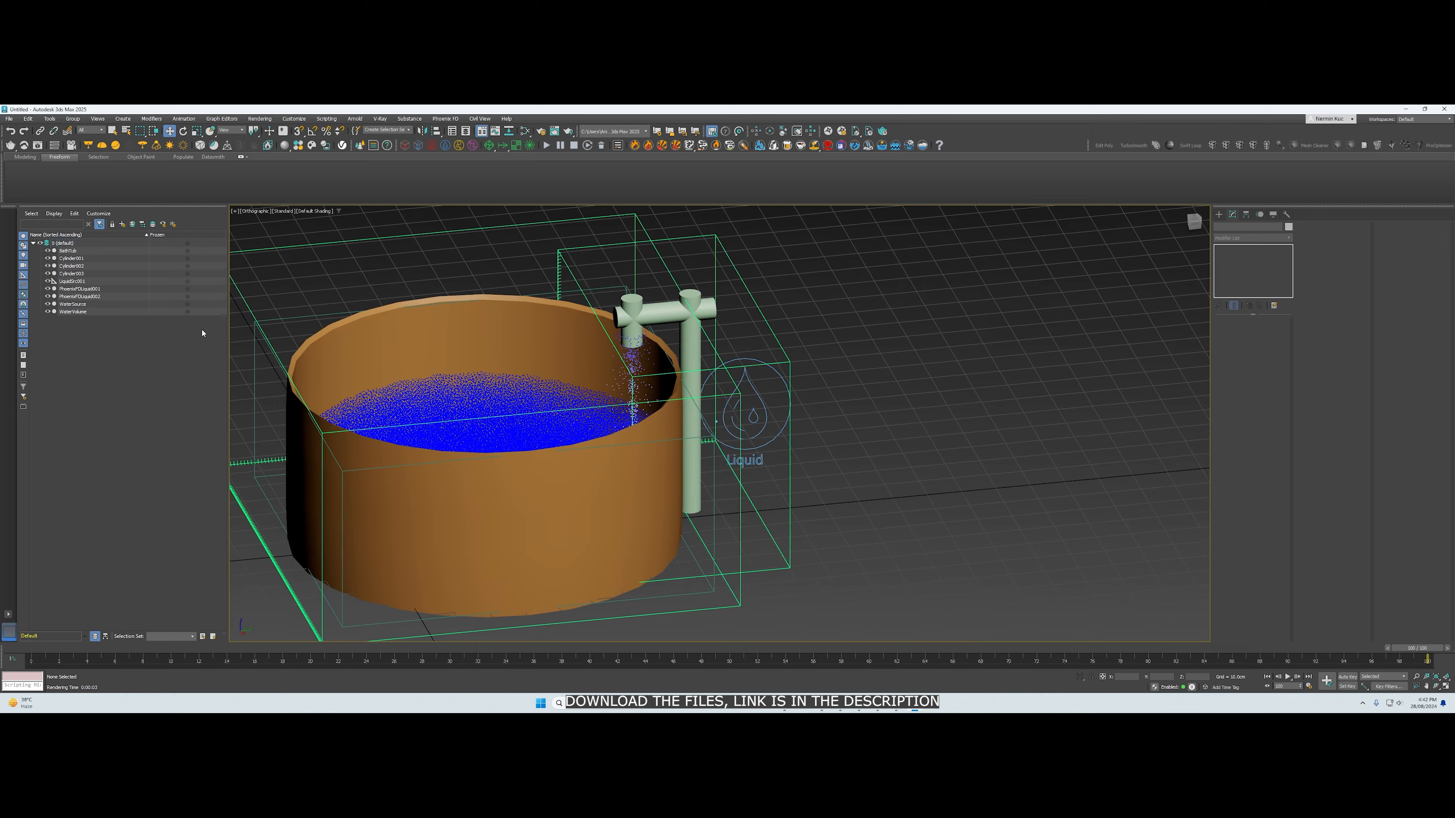
Create a large Standard Primitives plane as a floor extending well beyond the tub and faucet
{"action": "scroll", "coordinate": [279, 341], "scroll_direction": "down", "scroll_amount": 7}
{"action": "middle_click_drag", "start_coordinate": [279, 341], "coordinate": [309, 335], "text": "alt"}
{"action": "scroll", "coordinate": [1120, 257], "scroll_direction": "up", "scroll_amount": 1}
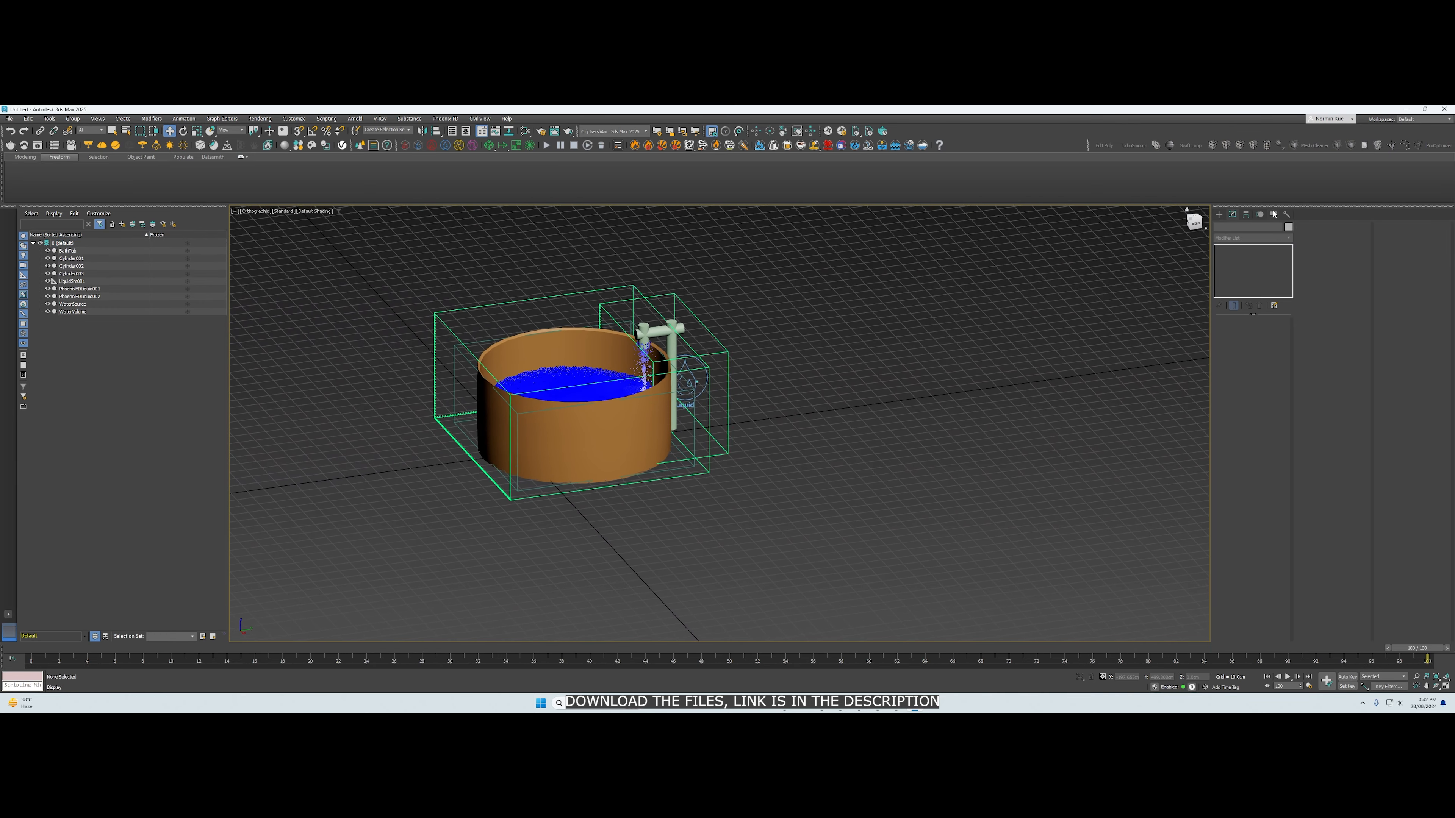
{"action": "left_click", "coordinate": [1219, 215]}
{"action": "left_click", "coordinate": [1224, 240]}
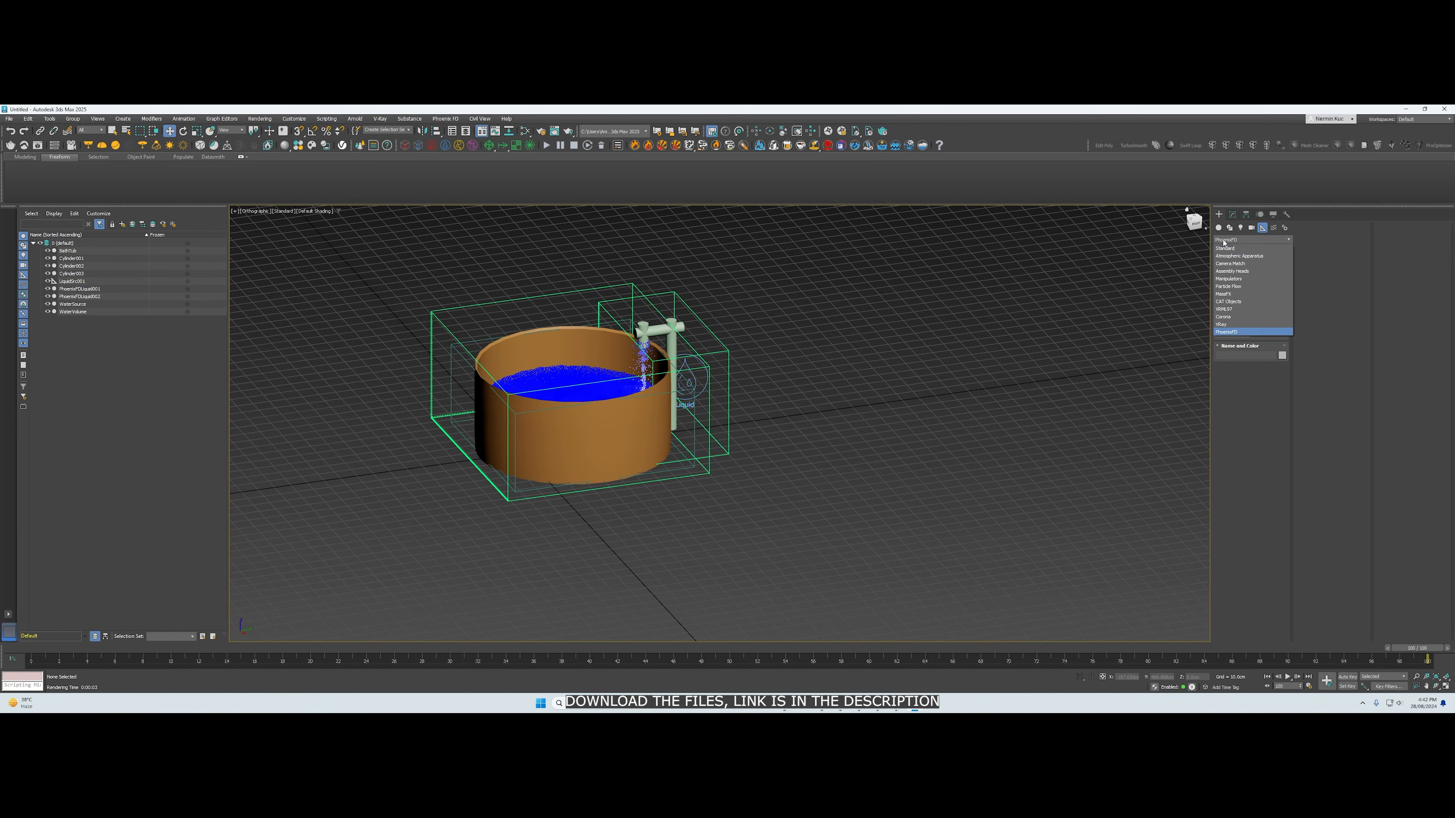
{"action": "left_click", "coordinate": [1228, 255]}
{"action": "left_click", "coordinate": [1228, 241]}
{"action": "left_click", "coordinate": [1228, 248]}
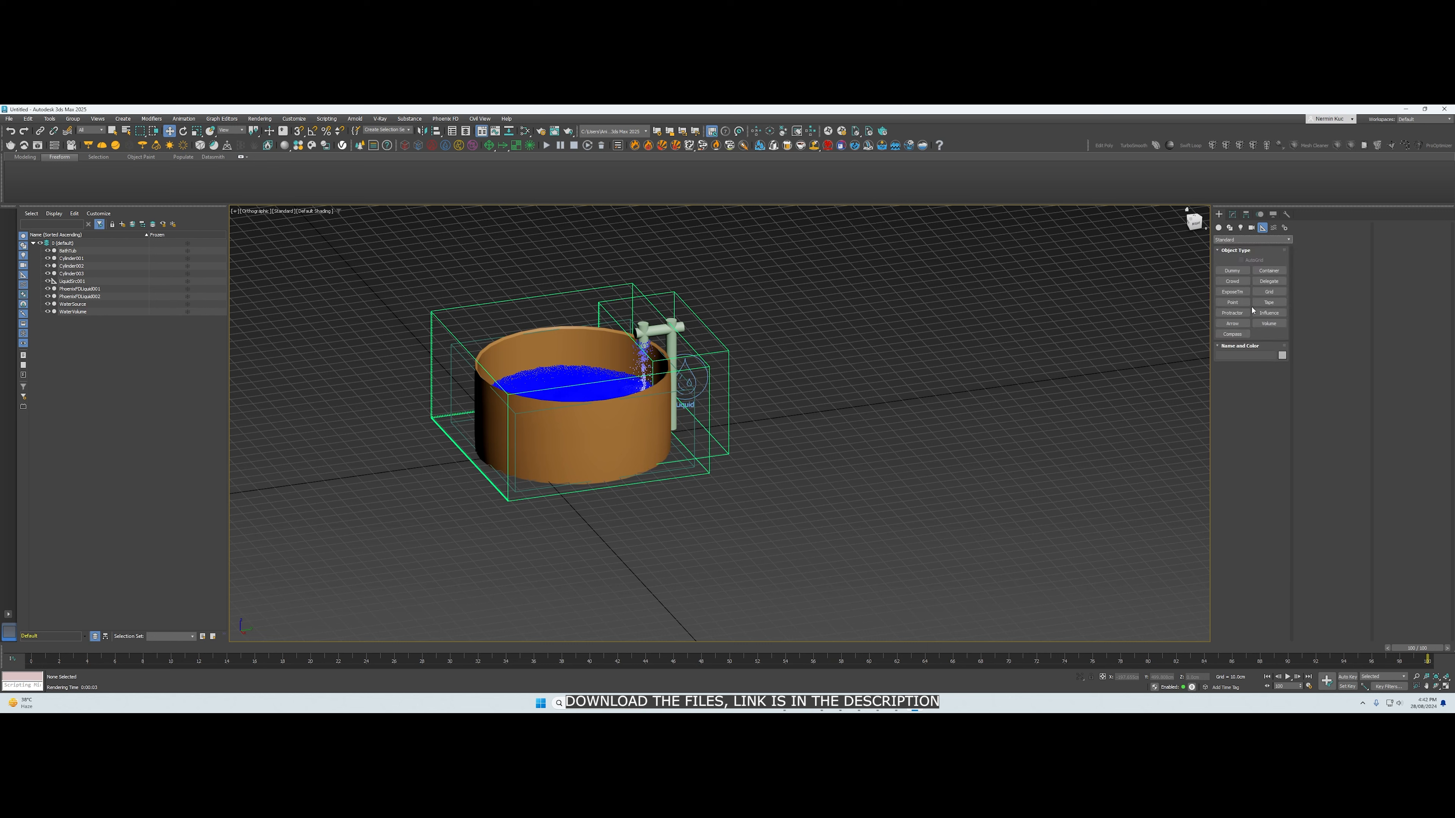
{"action": "left_click", "coordinate": [1227, 241]}
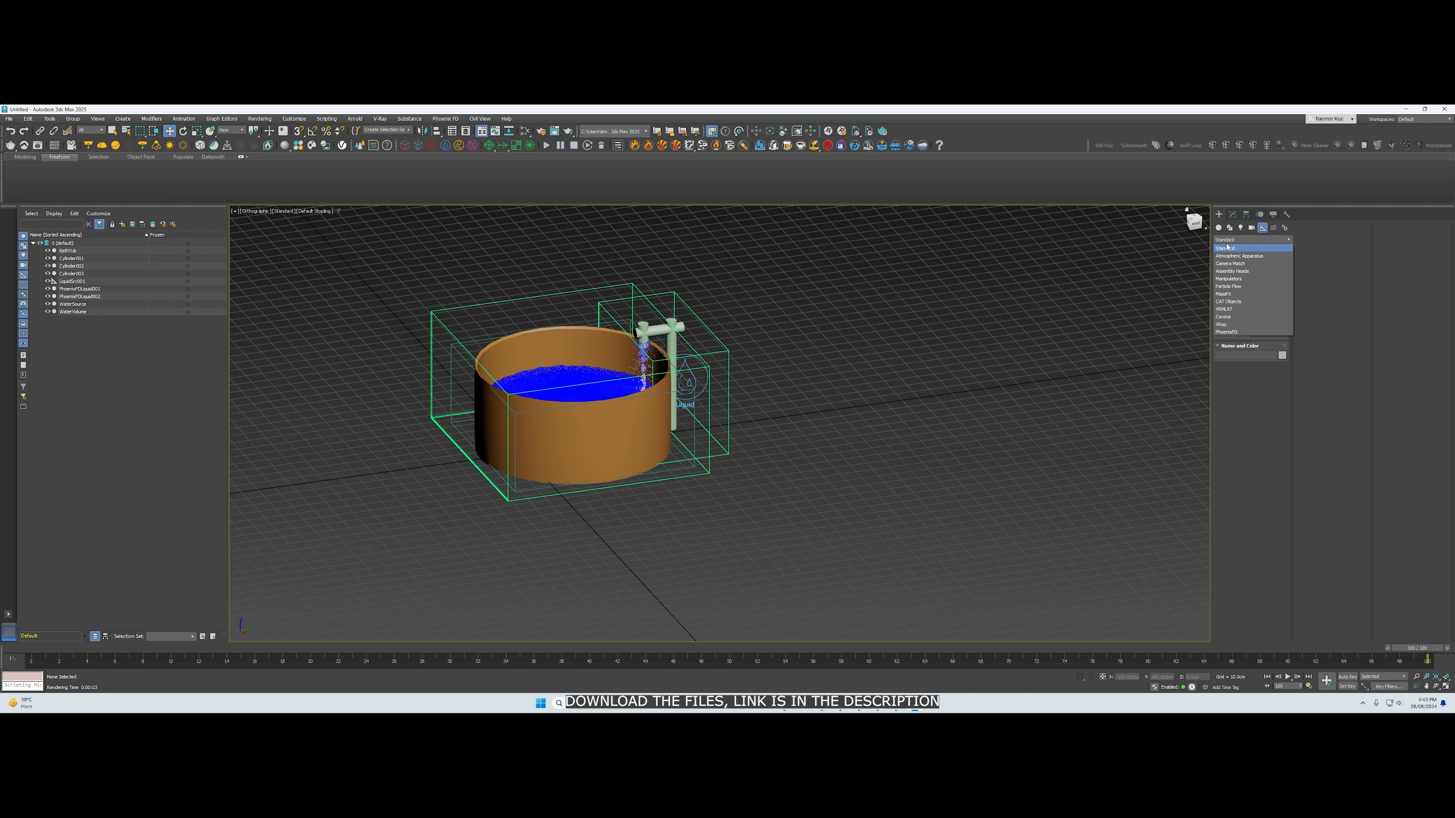
{"action": "left_click", "coordinate": [1227, 242]}
{"action": "left_click", "coordinate": [1218, 228]}
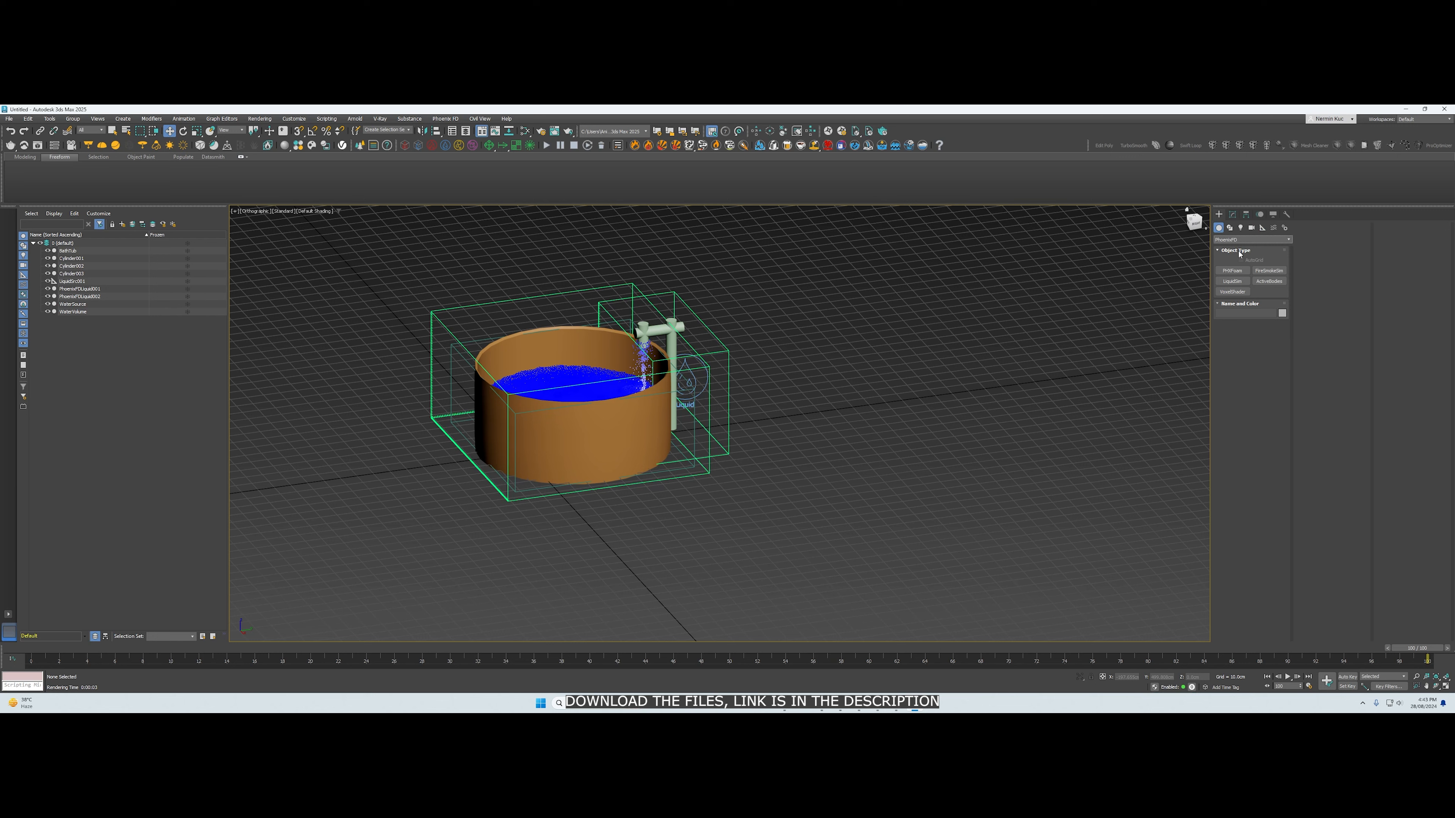
{"action": "left_click", "coordinate": [1231, 239]}
{"action": "left_click", "coordinate": [1223, 250]}
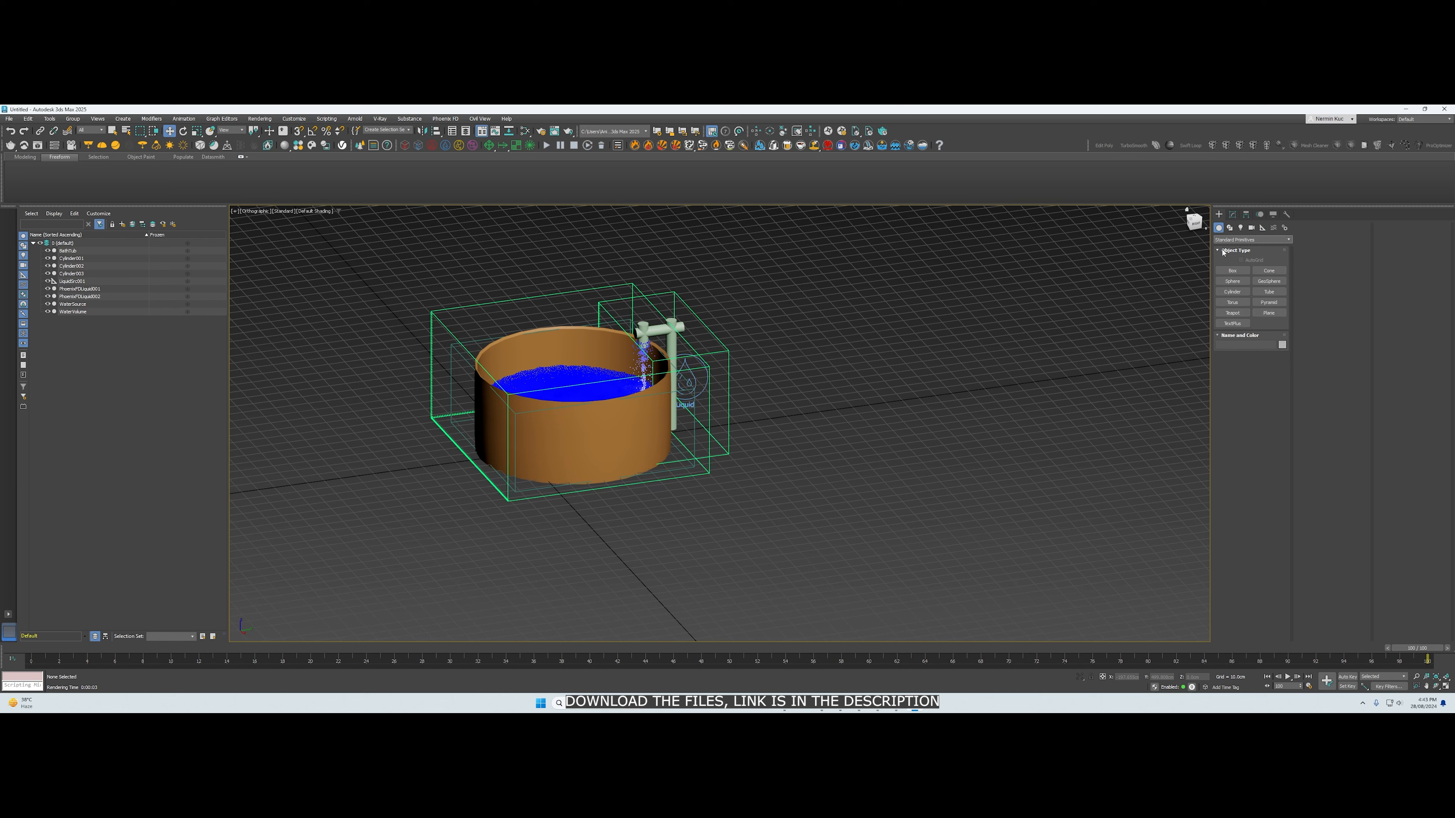
{"action": "left_click", "coordinate": [1269, 313]}
{"action": "left_click_drag", "start_coordinate": [289, 319], "coordinate": [1177, 564]}
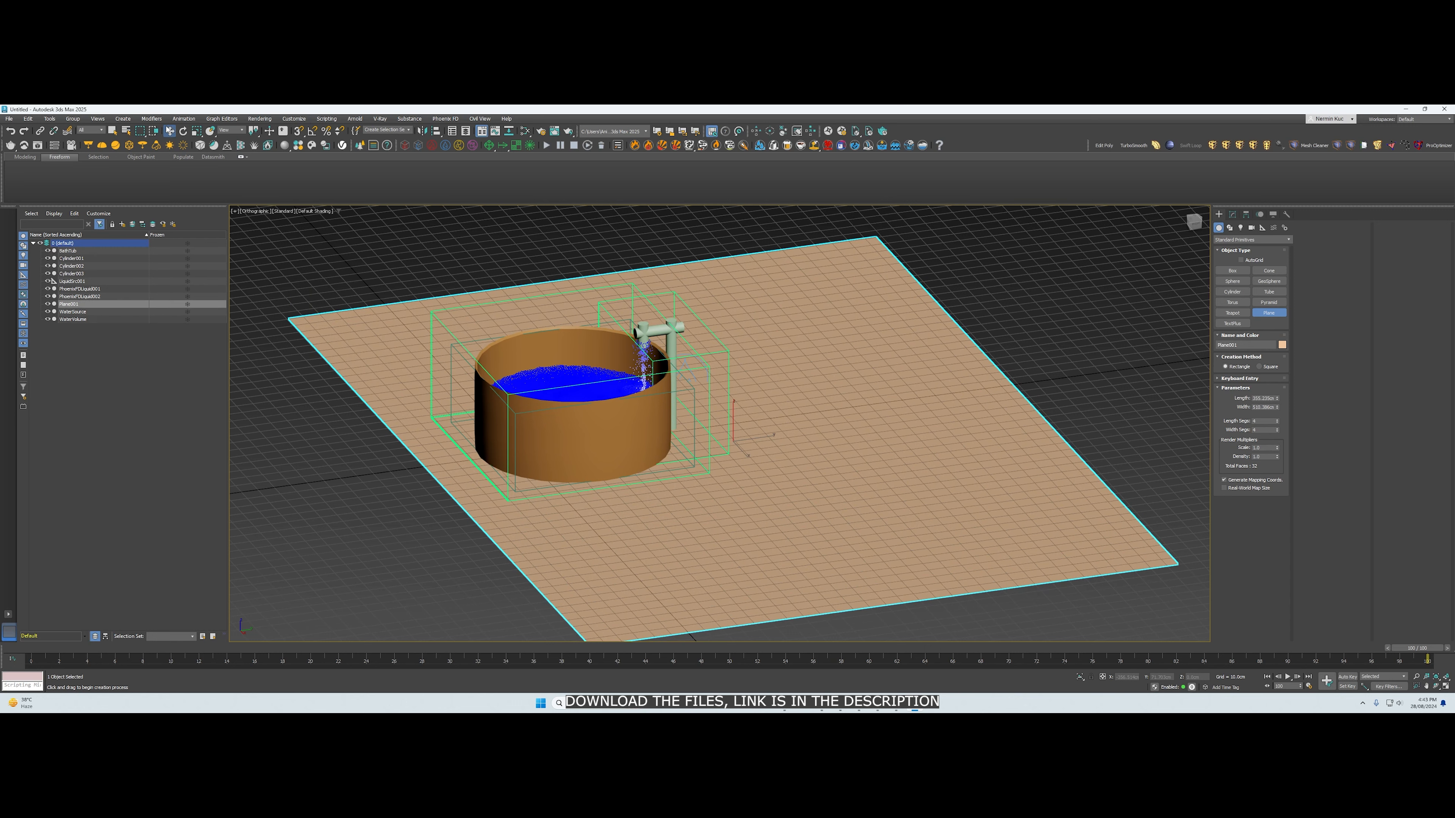
Move the floor plane so that it is centred beneath the tub
{"action": "left_click", "coordinate": [169, 131]}
{"action": "left_click_drag", "start_coordinate": [759, 437], "coordinate": [613, 457]}
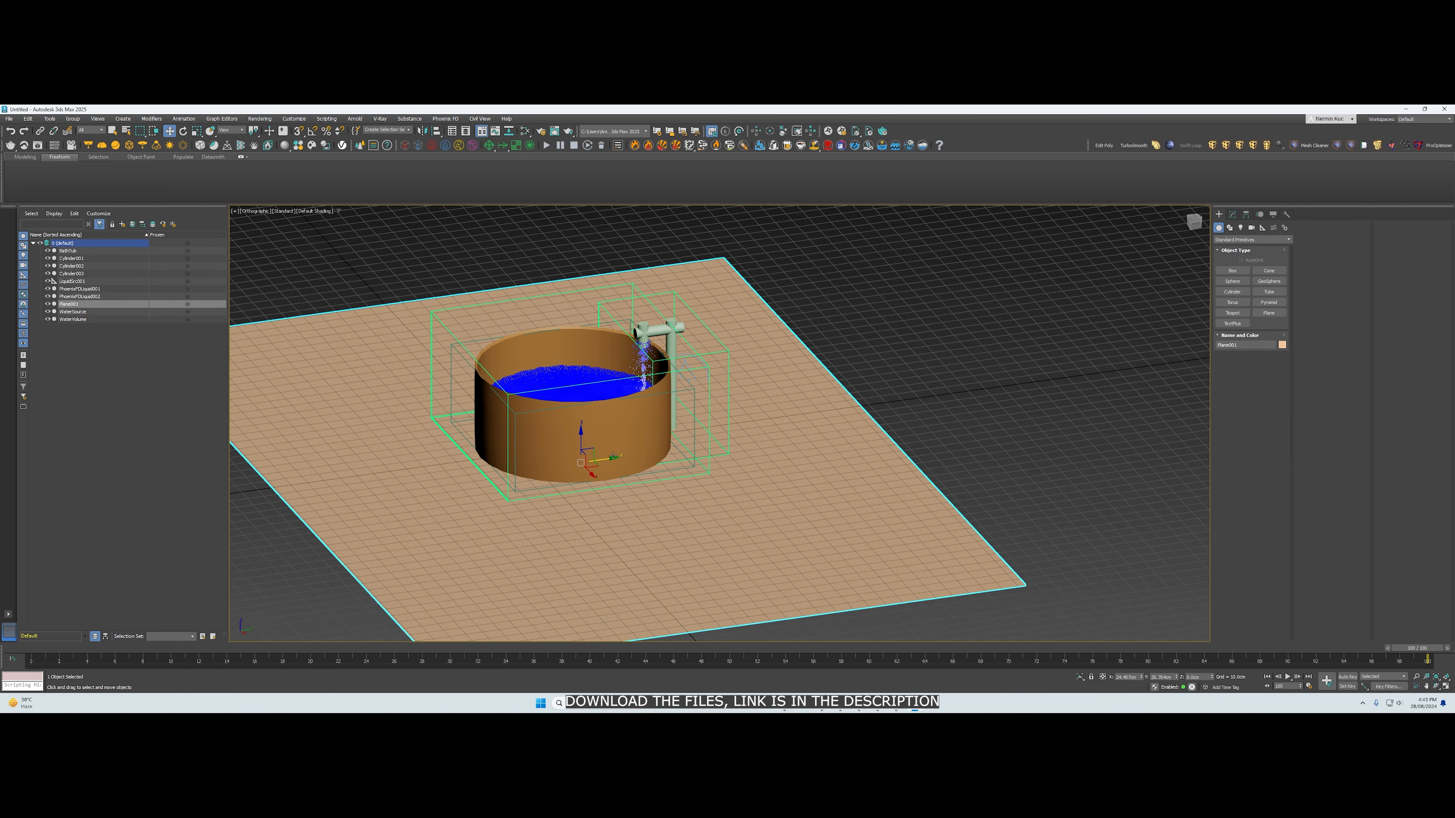
{"action": "scroll", "coordinate": [867, 396], "scroll_direction": "up", "scroll_amount": 2}
{"action": "middle_click_drag", "start_coordinate": [867, 395], "coordinate": [763, 395]}
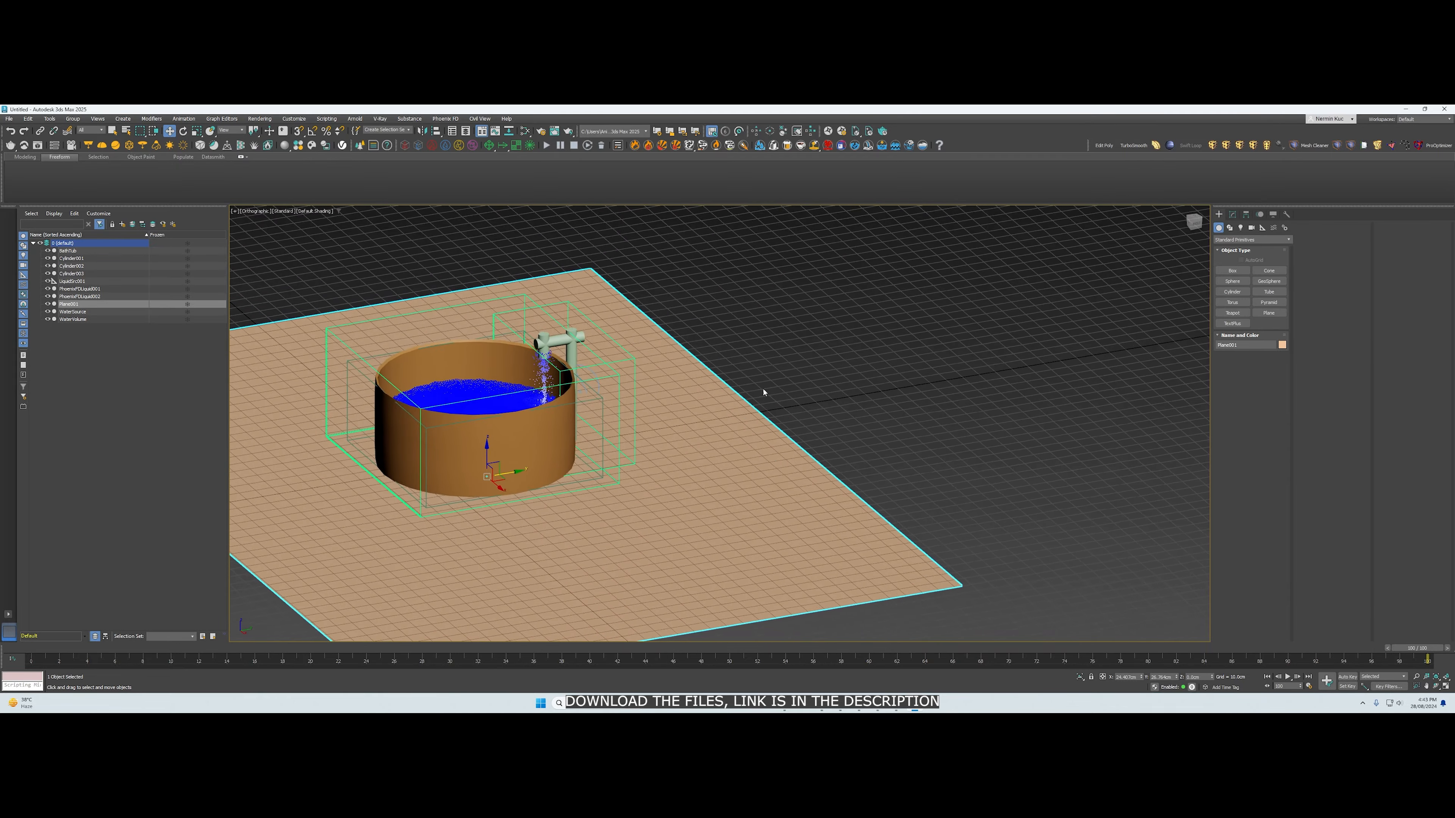
{"action": "scroll", "coordinate": [763, 394], "scroll_direction": "down", "scroll_amount": 2}
Place a V-Ray dome light behind the tub and set its multiplier to 2.17
{"action": "left_click", "coordinate": [102, 146]}
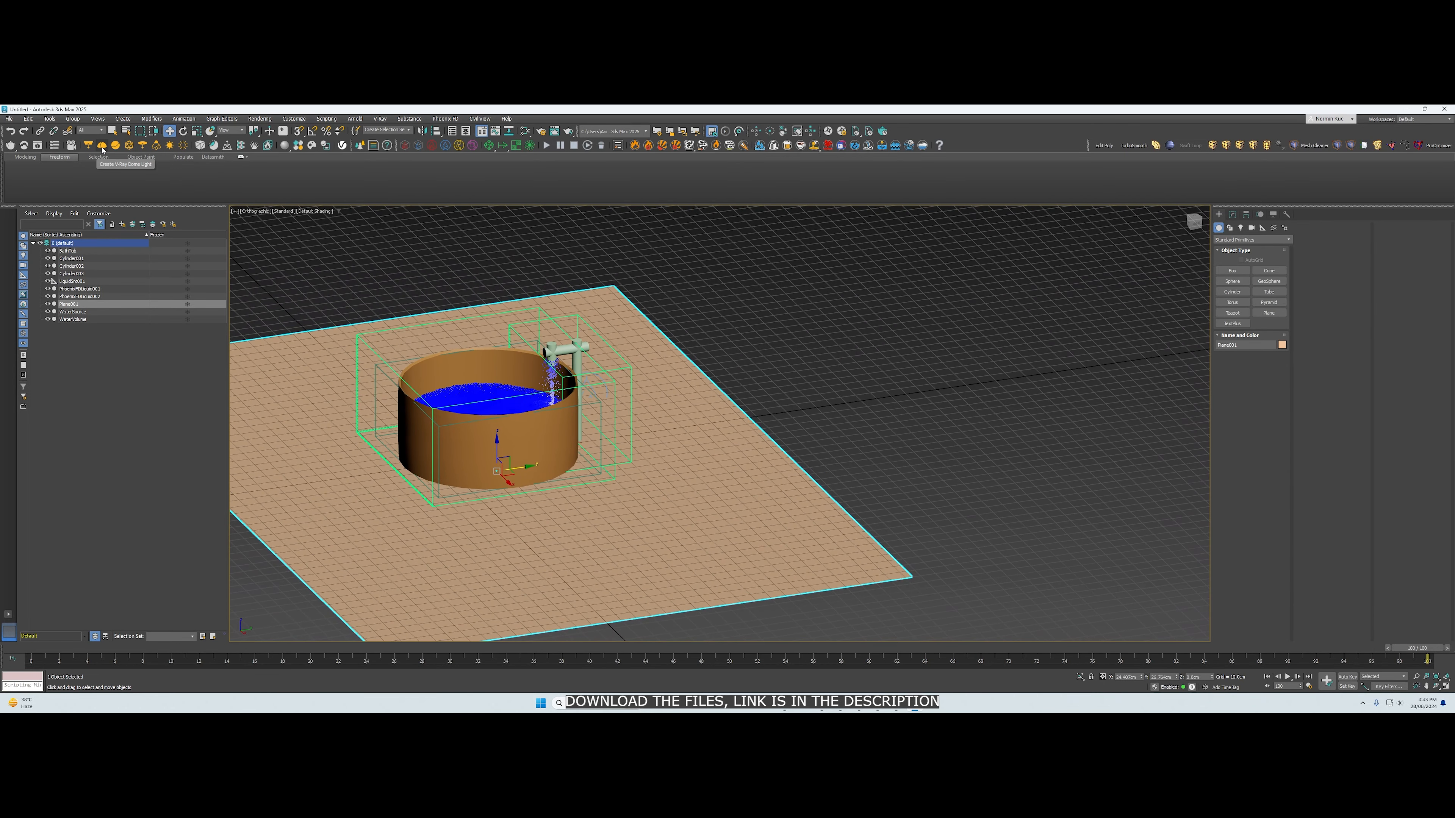
{"action": "left_click", "coordinate": [793, 314]}
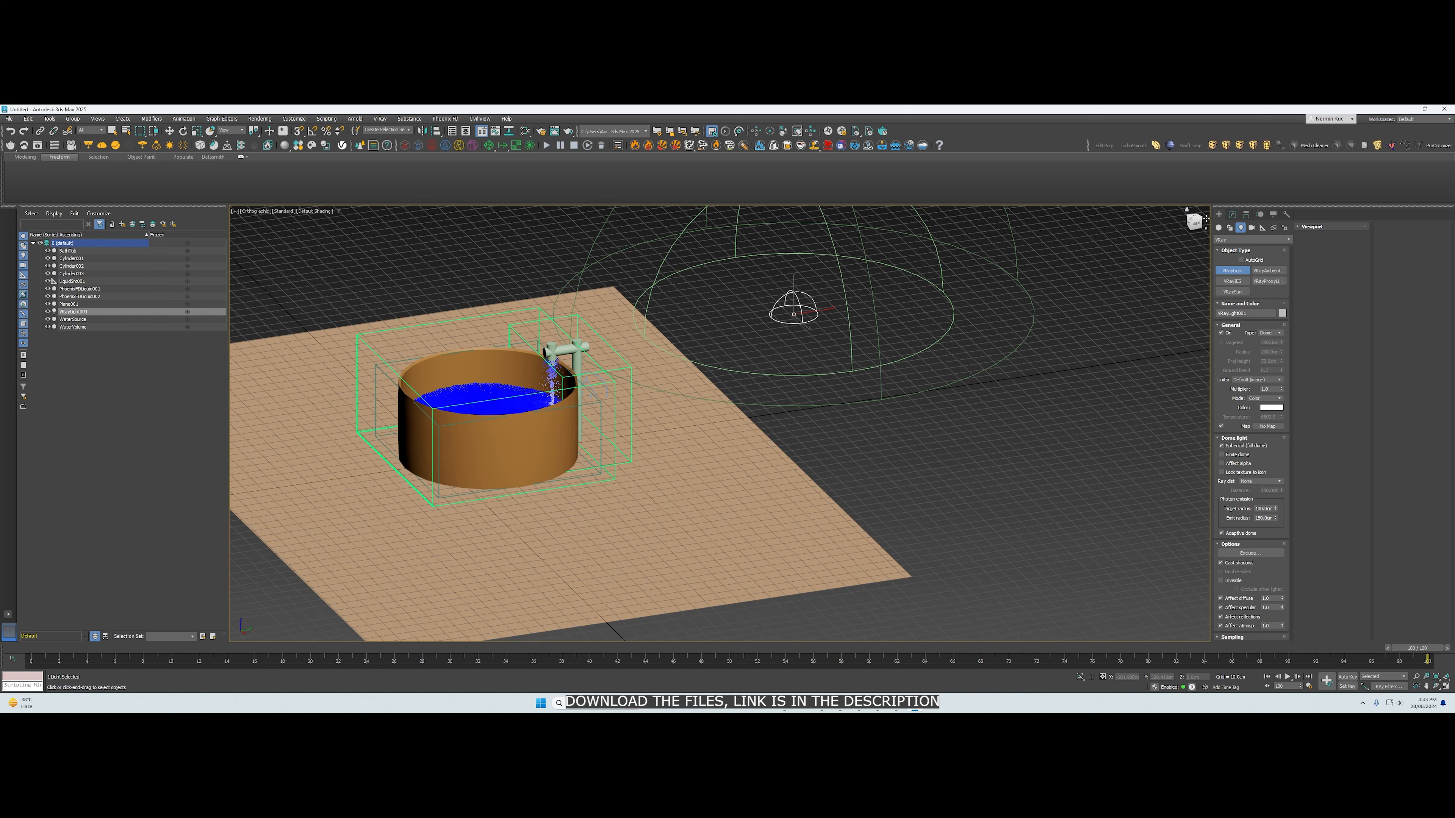
{"action": "left_click", "coordinate": [1232, 213]}
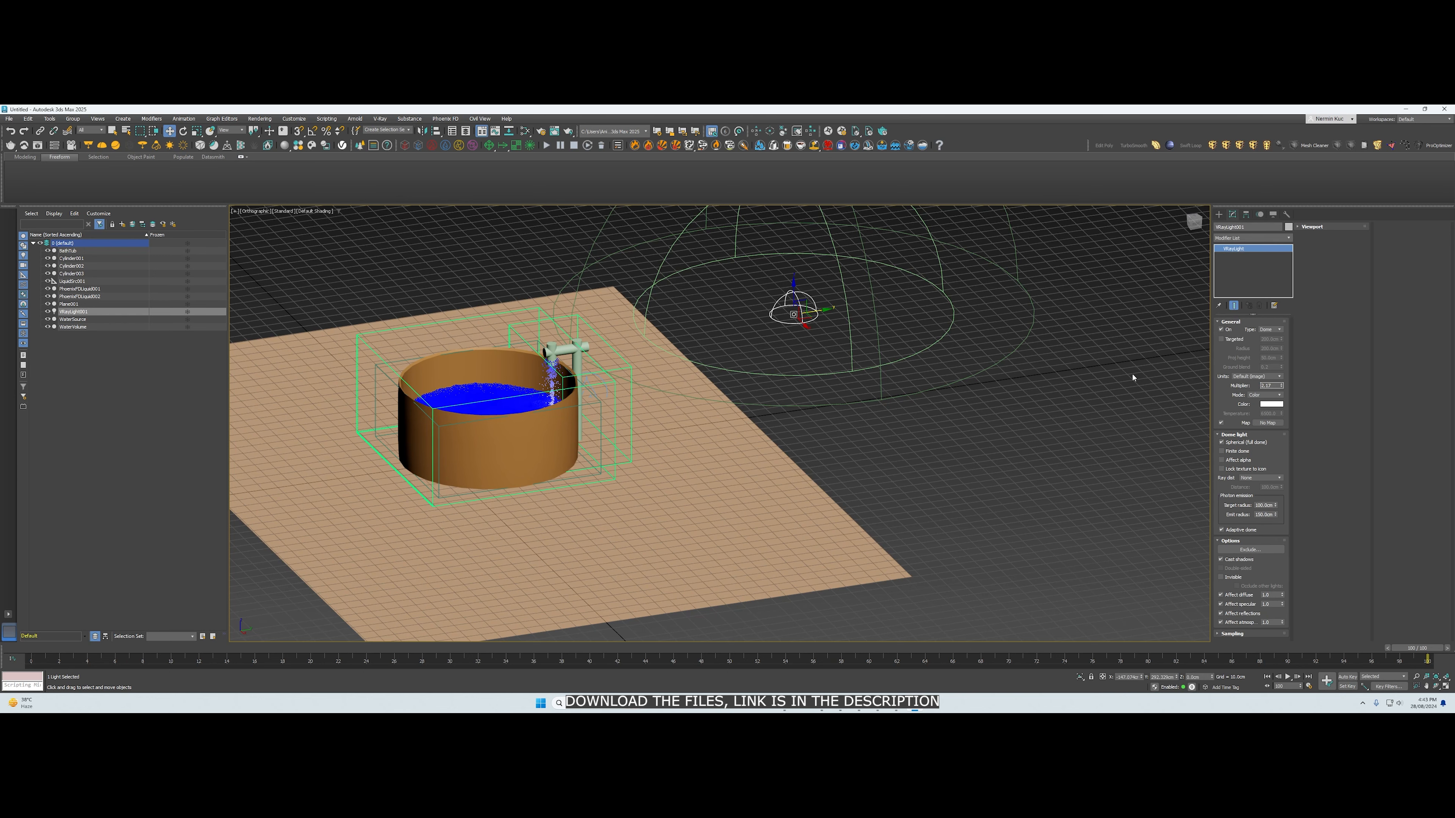
Change the orthographic view to Perspective and frame the tub, floor plane and dome light
{"action": "middle_click_drag", "start_coordinate": [727, 447], "coordinate": [710, 449], "text": "alt"}
{"action": "scroll", "coordinate": [492, 427], "scroll_direction": "up", "scroll_amount": 1}
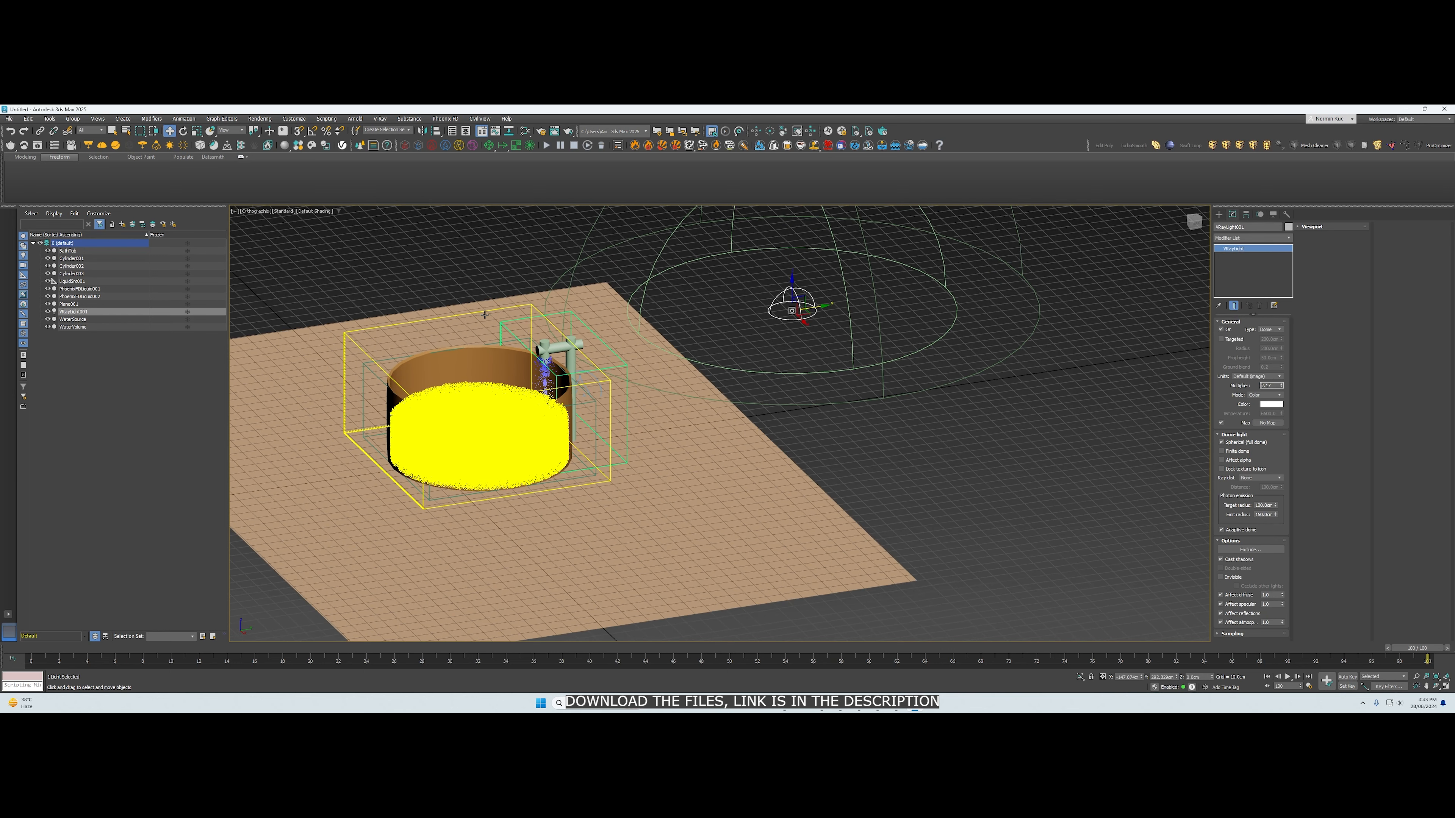
{"action": "left_click", "coordinate": [249, 215]}
{"action": "left_click", "coordinate": [268, 241]}
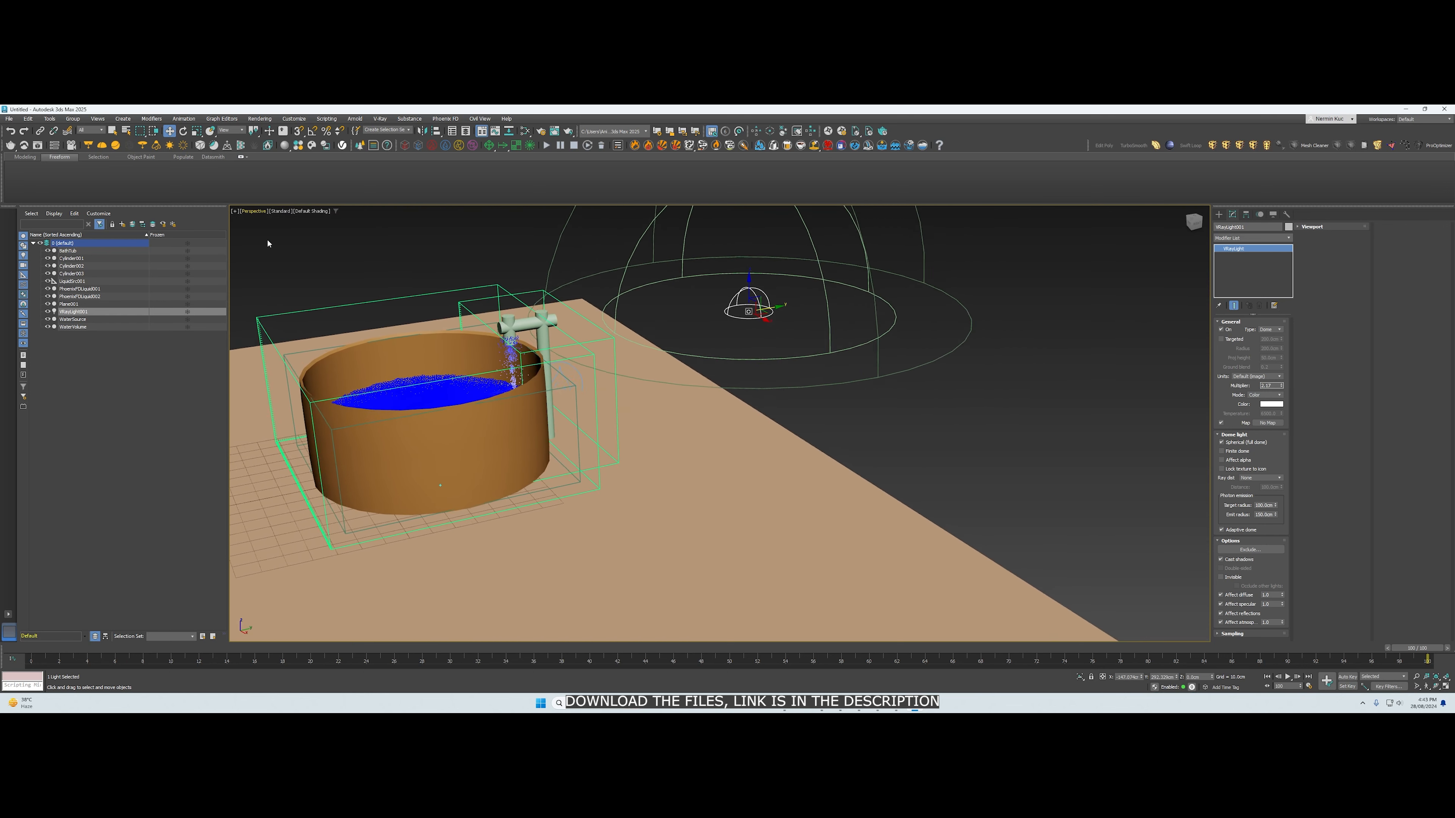
{"action": "scroll", "coordinate": [268, 244], "scroll_direction": "down", "scroll_amount": 3}
{"action": "middle_click_drag", "start_coordinate": [268, 244], "coordinate": [322, 245]}
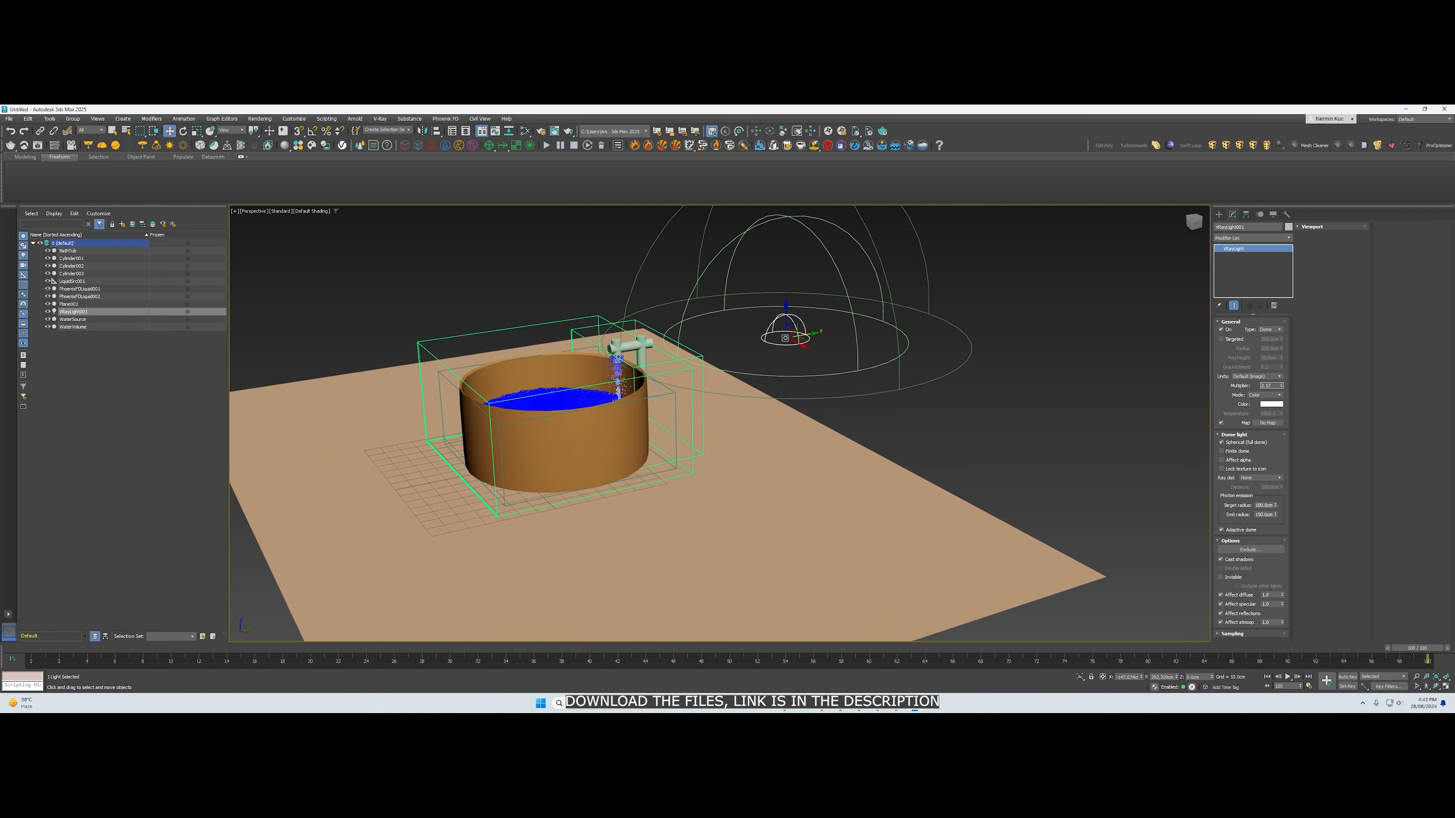
Start a V-Ray interactive render and frame the tub and faucet more closely in the Perspective view
{"action": "left_click_drag", "start_coordinate": [0, 152], "coordinate": [551, 311]}
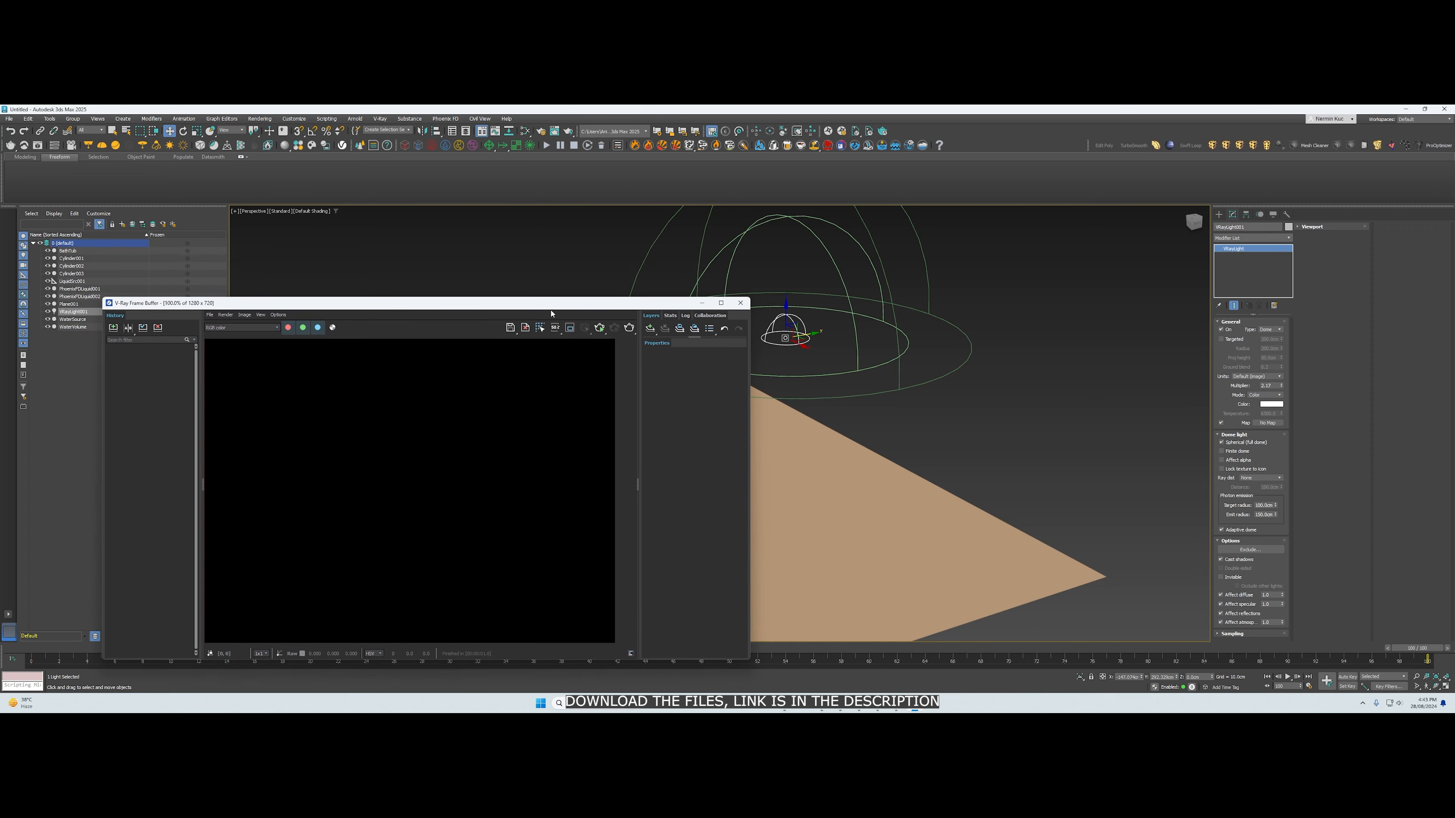
{"action": "left_click", "coordinate": [600, 328]}
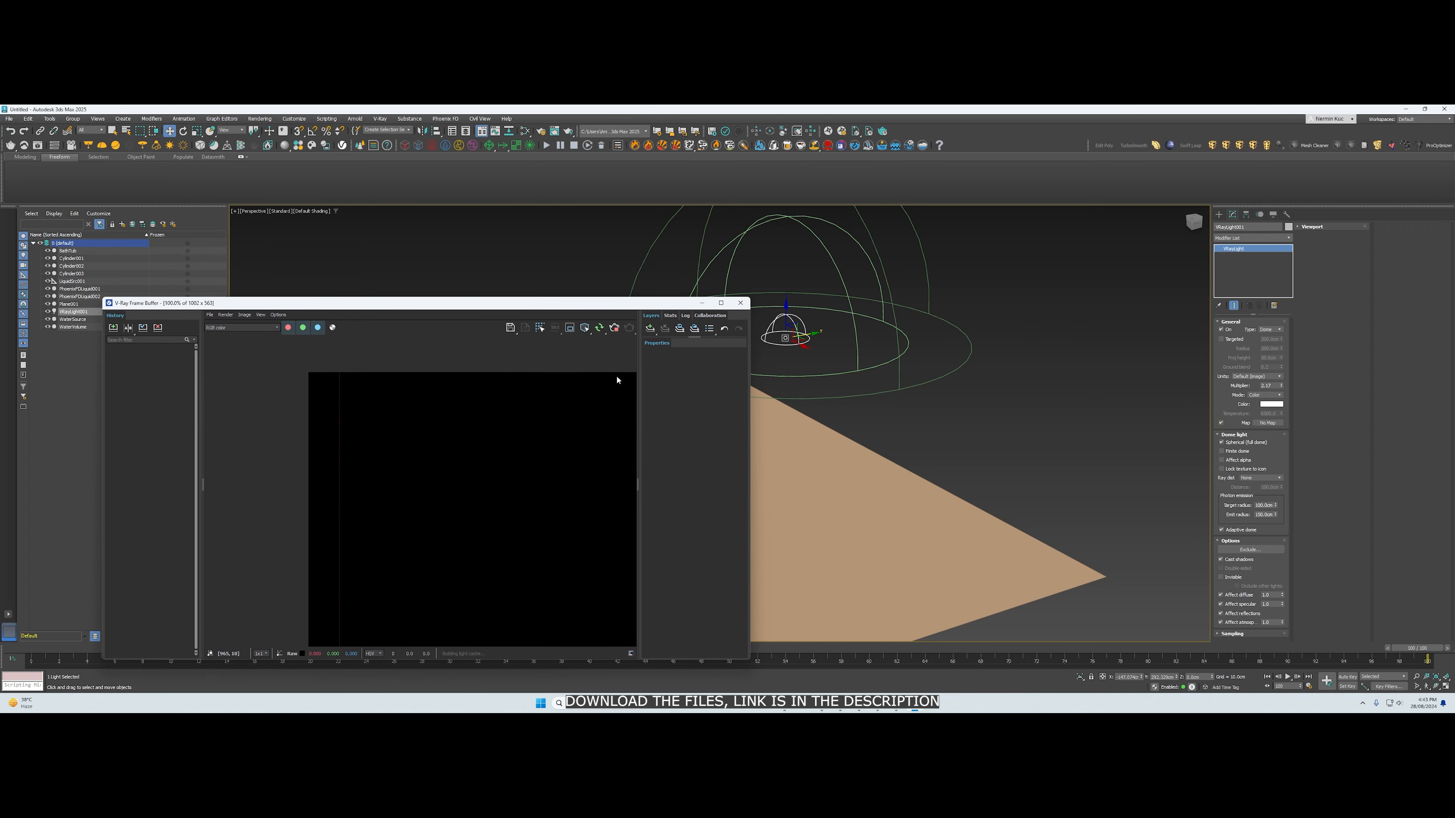
{"action": "scroll", "coordinate": [617, 380], "scroll_direction": "up", "scroll_amount": 6}
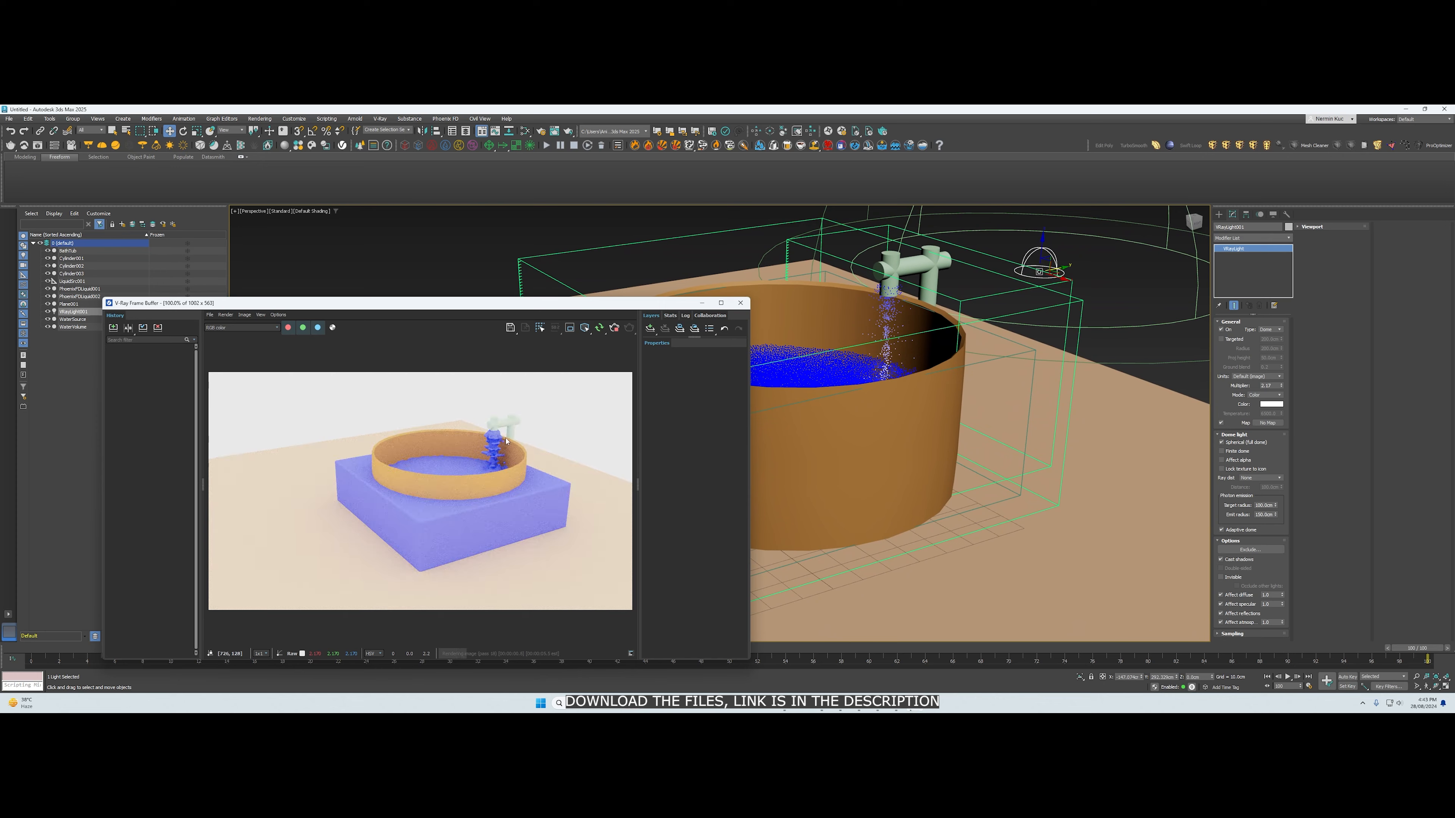
{"action": "scroll", "coordinate": [618, 380], "scroll_direction": "up", "scroll_amount": 3}
{"action": "middle_click_drag", "start_coordinate": [486, 474], "coordinate": [344, 472]}
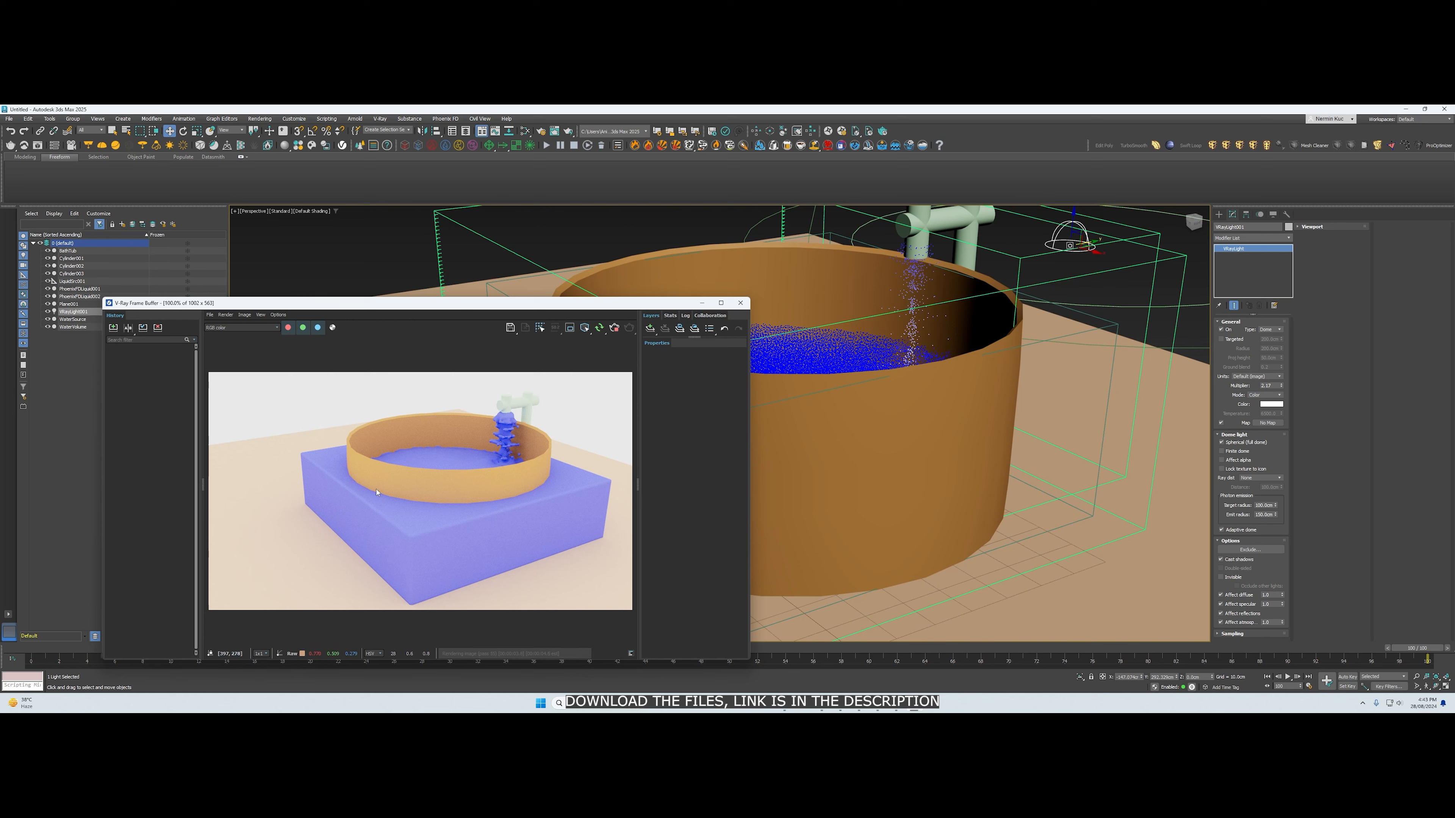
{"action": "middle_click_drag", "start_coordinate": [376, 492], "coordinate": [401, 494], "text": "alt"}
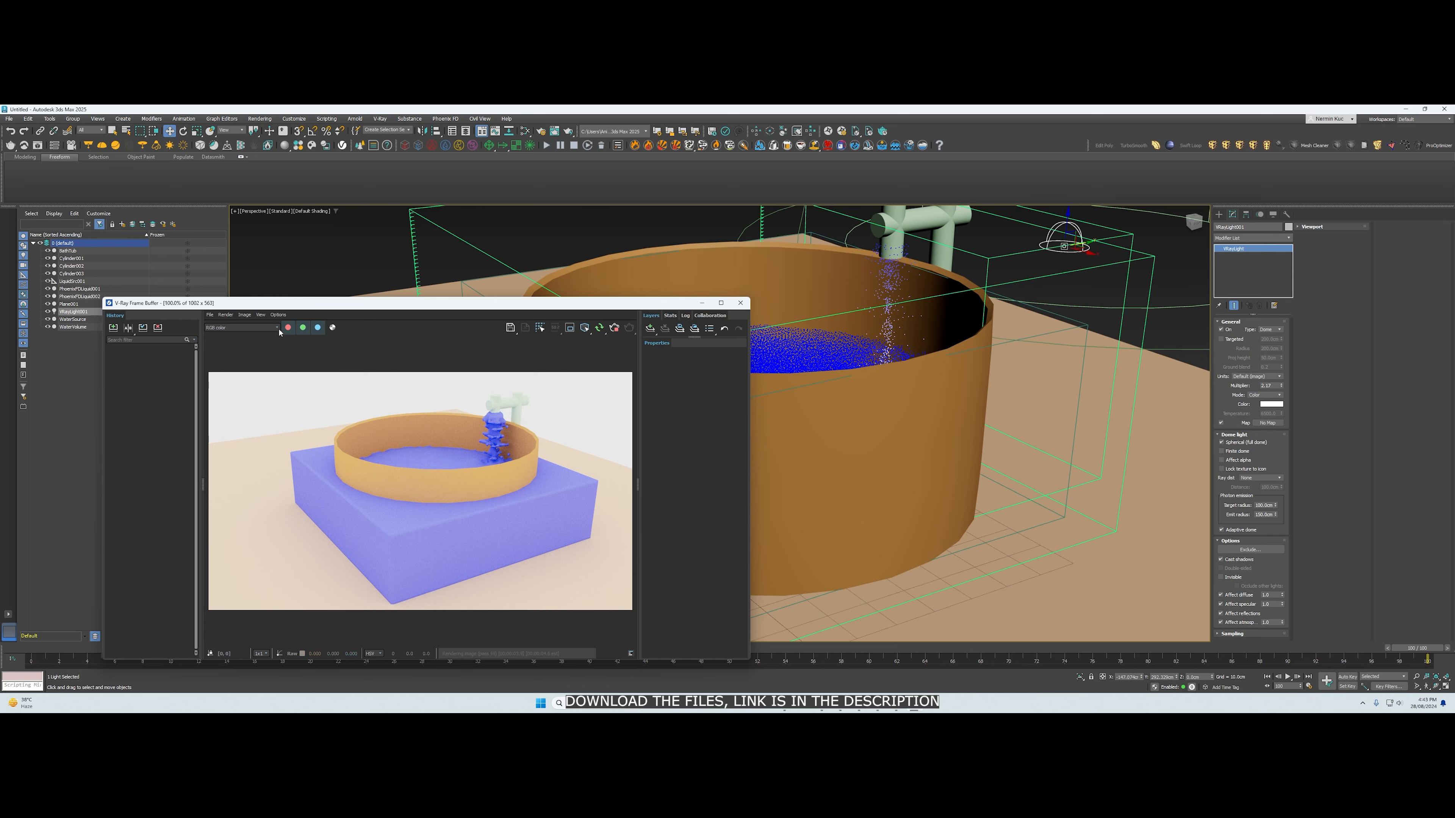
Enable Cutter Geom in PhoenixFDLiquid001's rendering settings and assign WaterVolume as the cutter geometry
{"action": "left_click", "coordinate": [80, 290]}
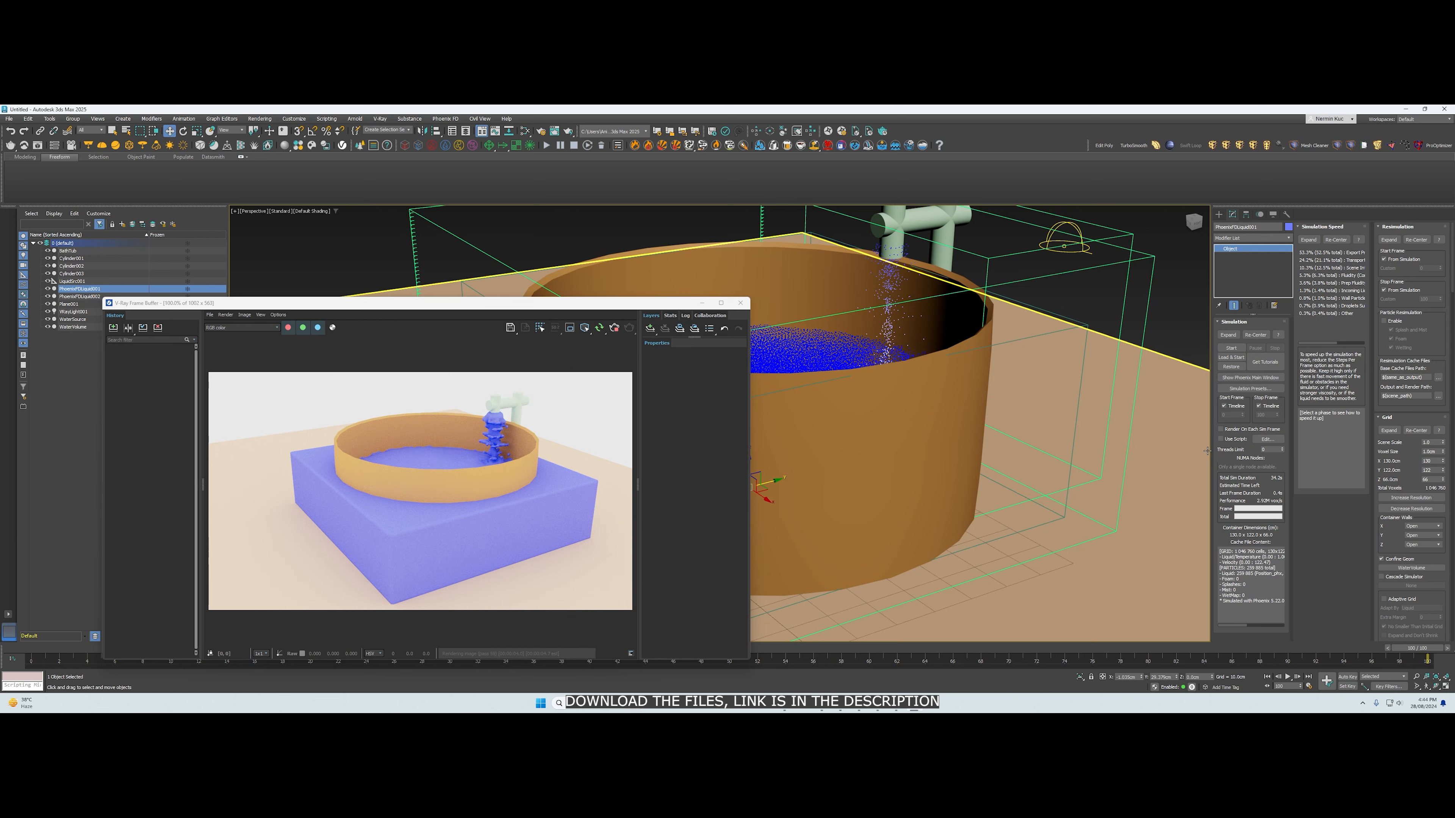
{"action": "left_click_drag", "start_coordinate": [1210, 448], "coordinate": [522, 429]}
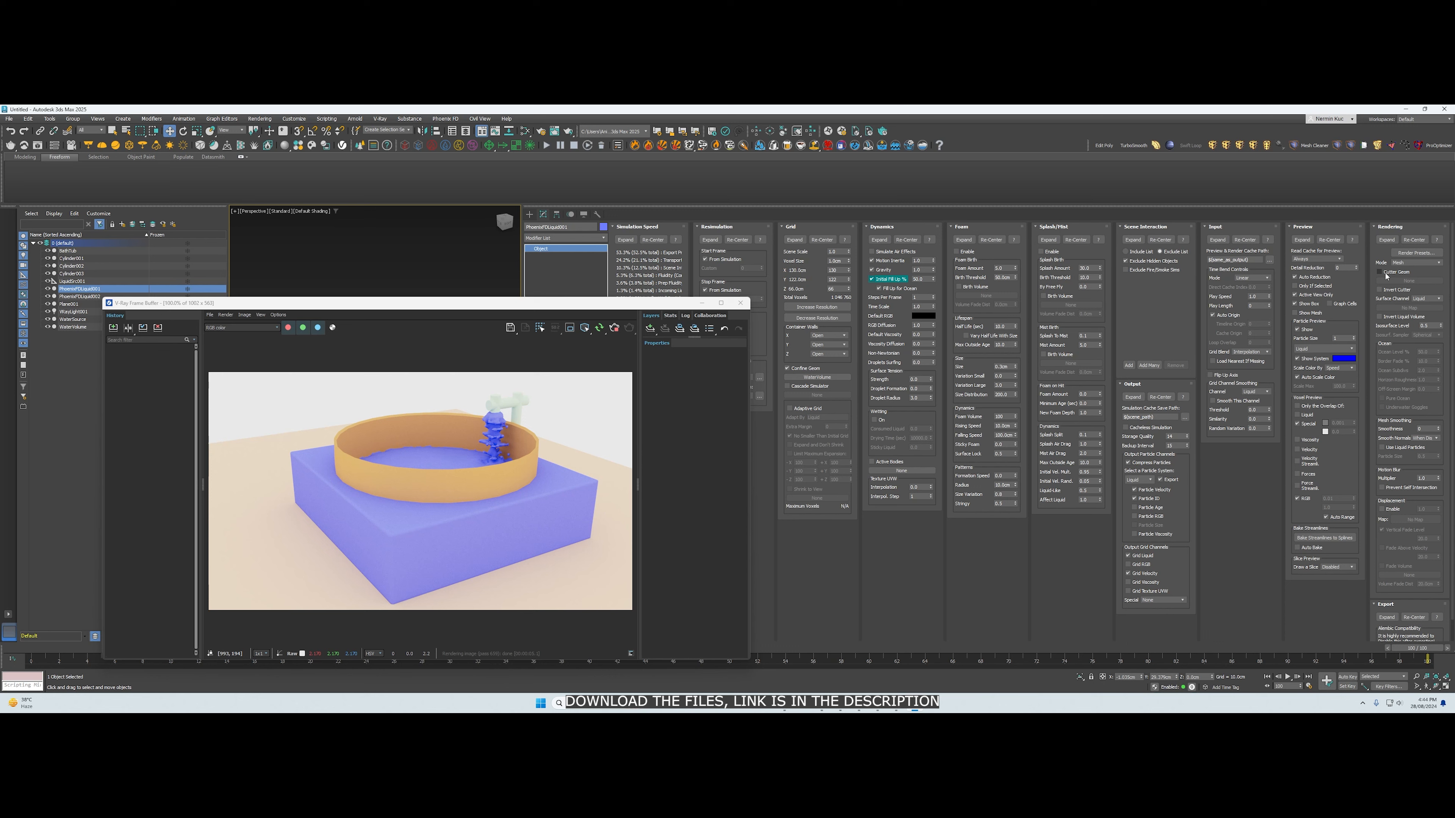
{"action": "left_click", "coordinate": [1381, 273]}
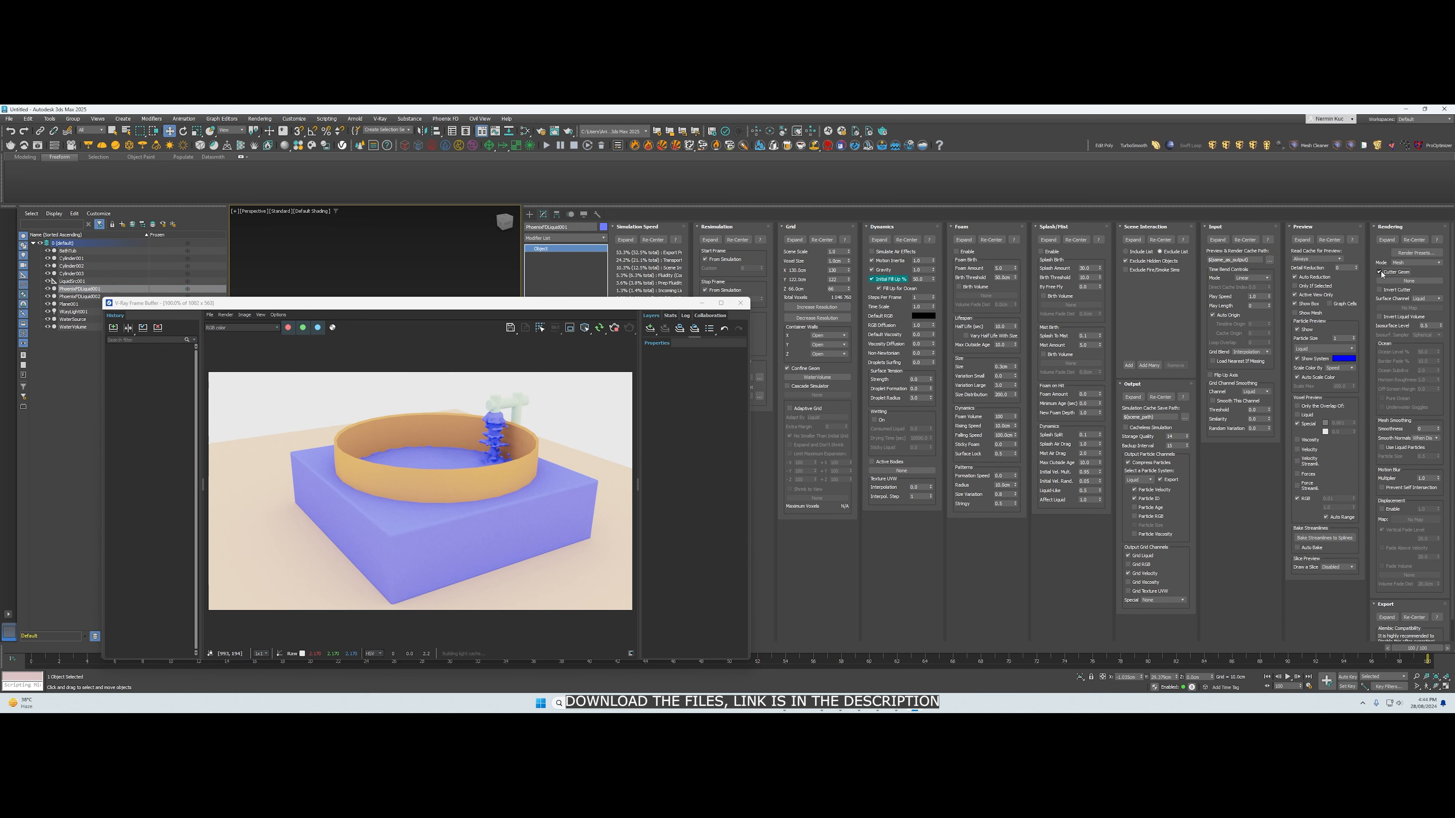
{"action": "left_click", "coordinate": [1409, 281]}
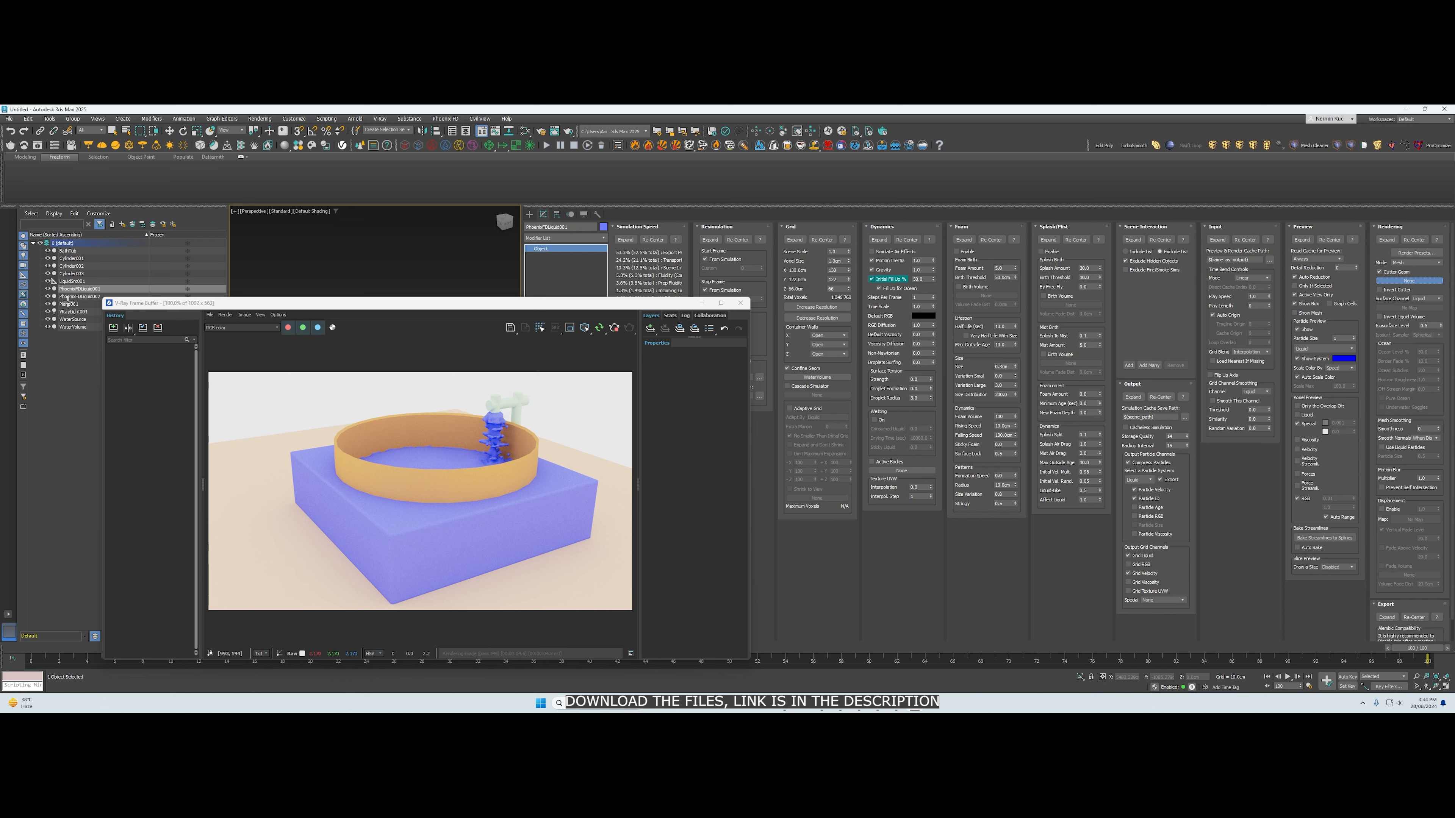
{"action": "left_click", "coordinate": [67, 327]}
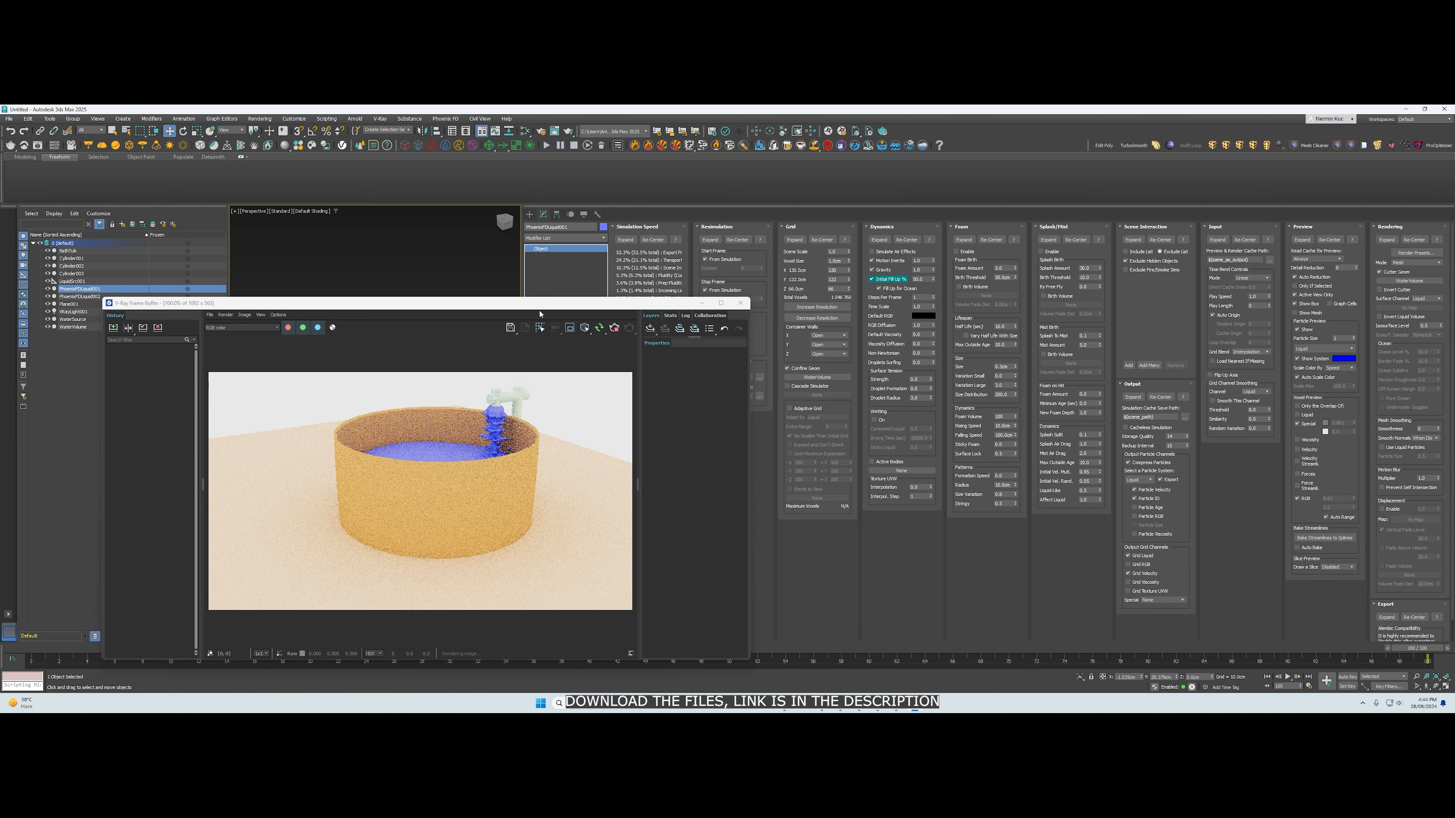
Play the animation from frame 0 to examine the rendered water, stop playback and minimize the frame buffer
{"action": "left_click_drag", "start_coordinate": [540, 303], "coordinate": [539, 198]}
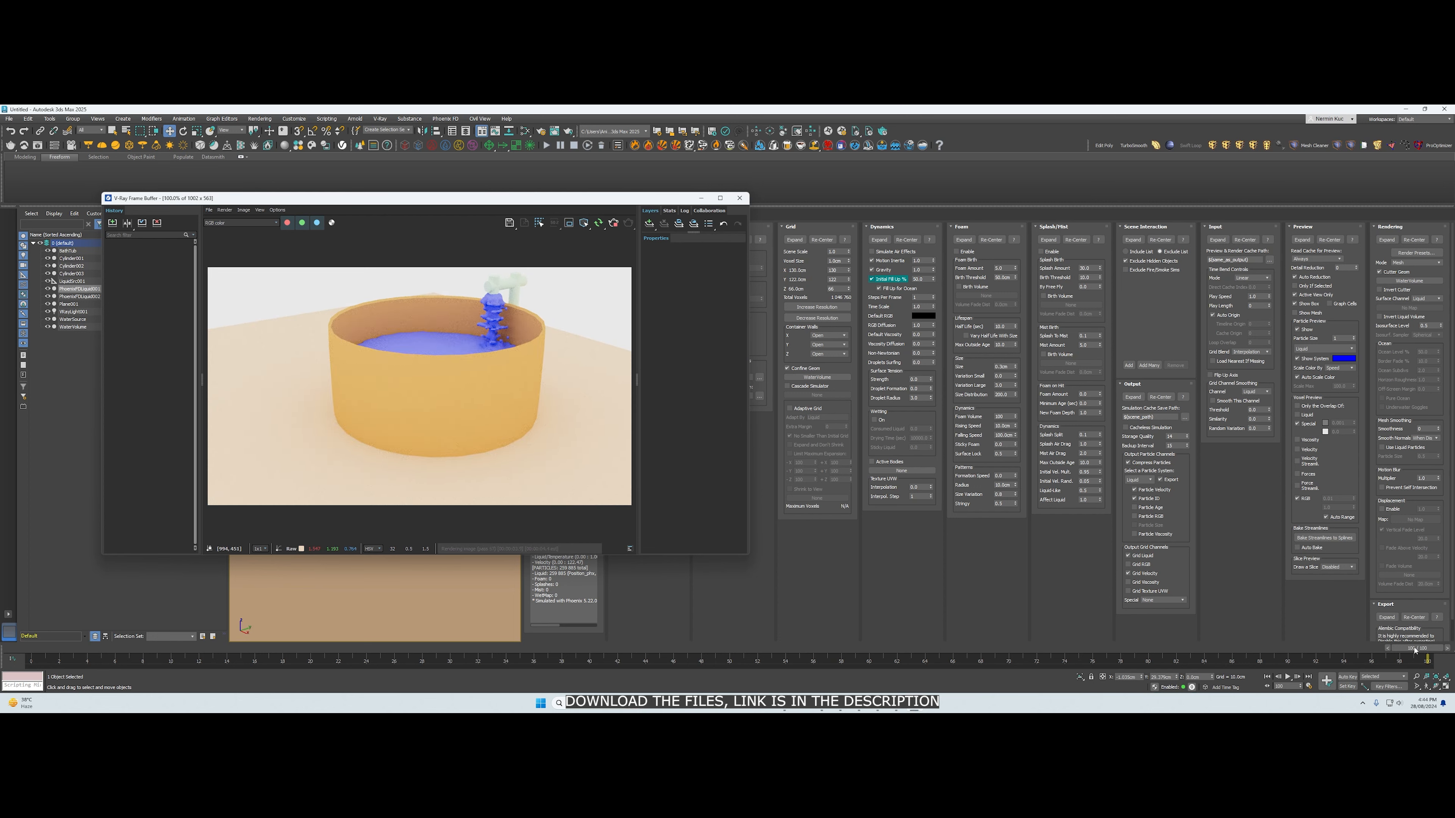
{"action": "left_click_drag", "start_coordinate": [1415, 650], "coordinate": [41, 650]}
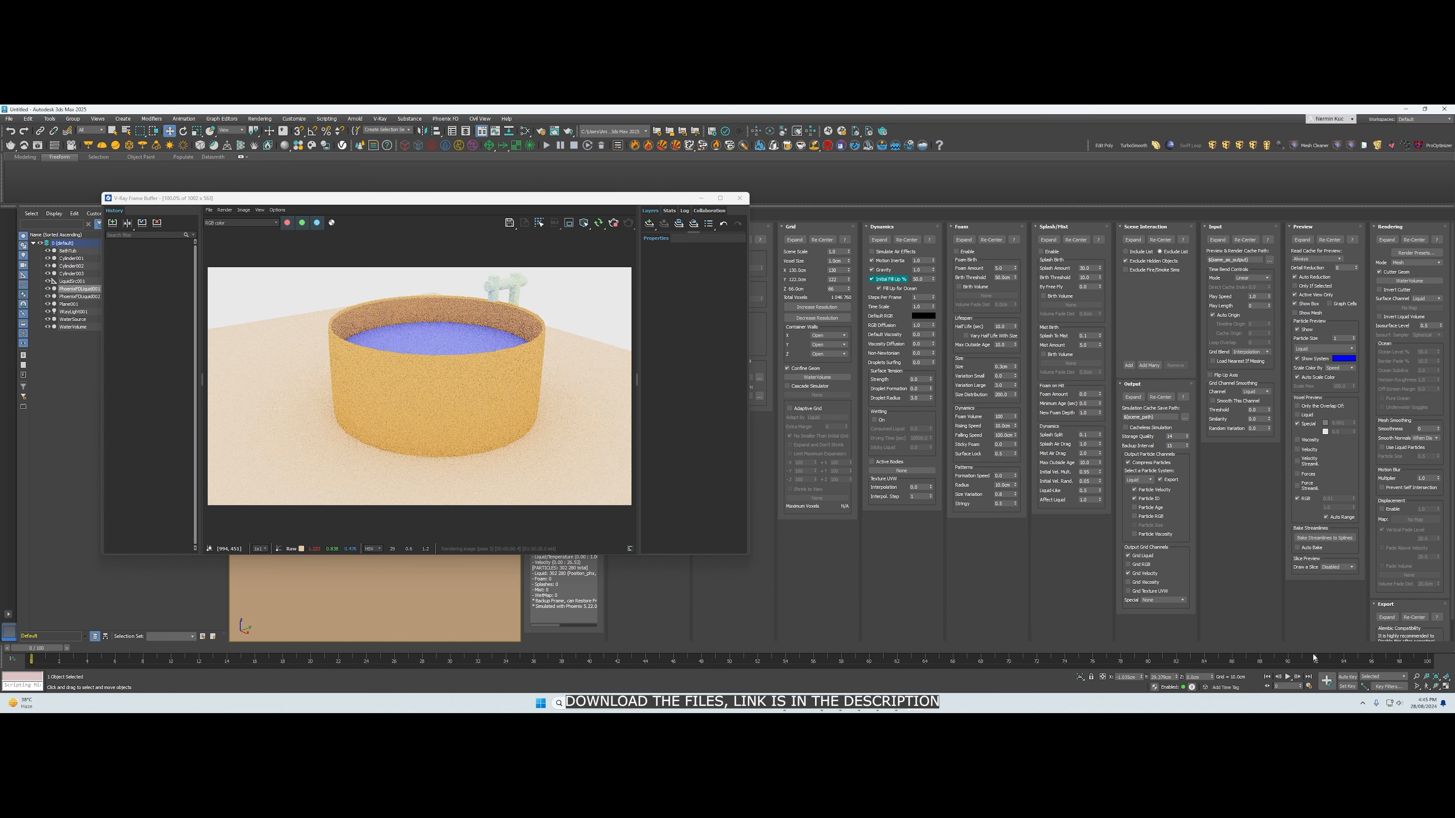
{"action": "left_click", "coordinate": [1287, 676]}
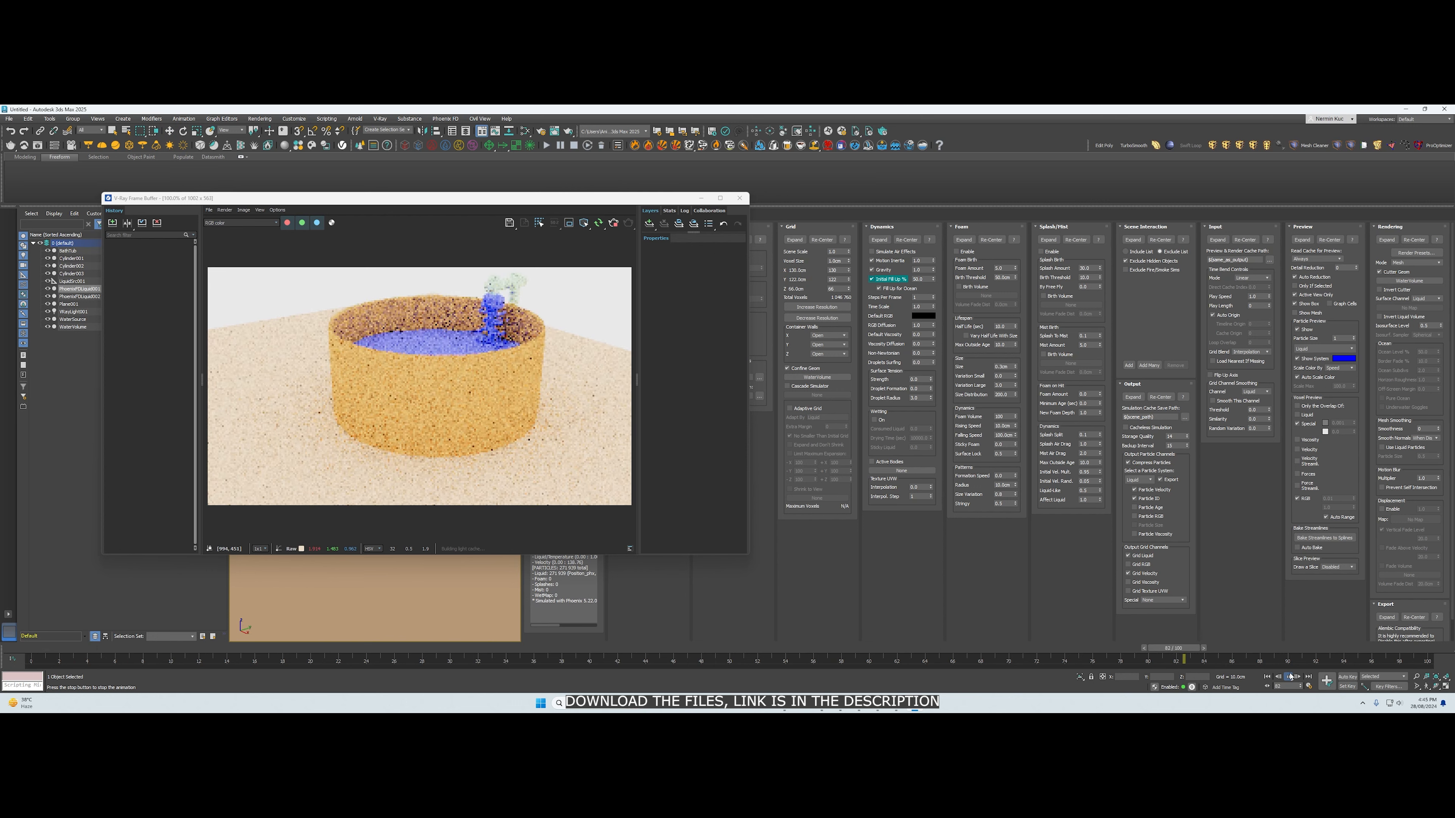
{"action": "left_click", "coordinate": [1289, 677]}
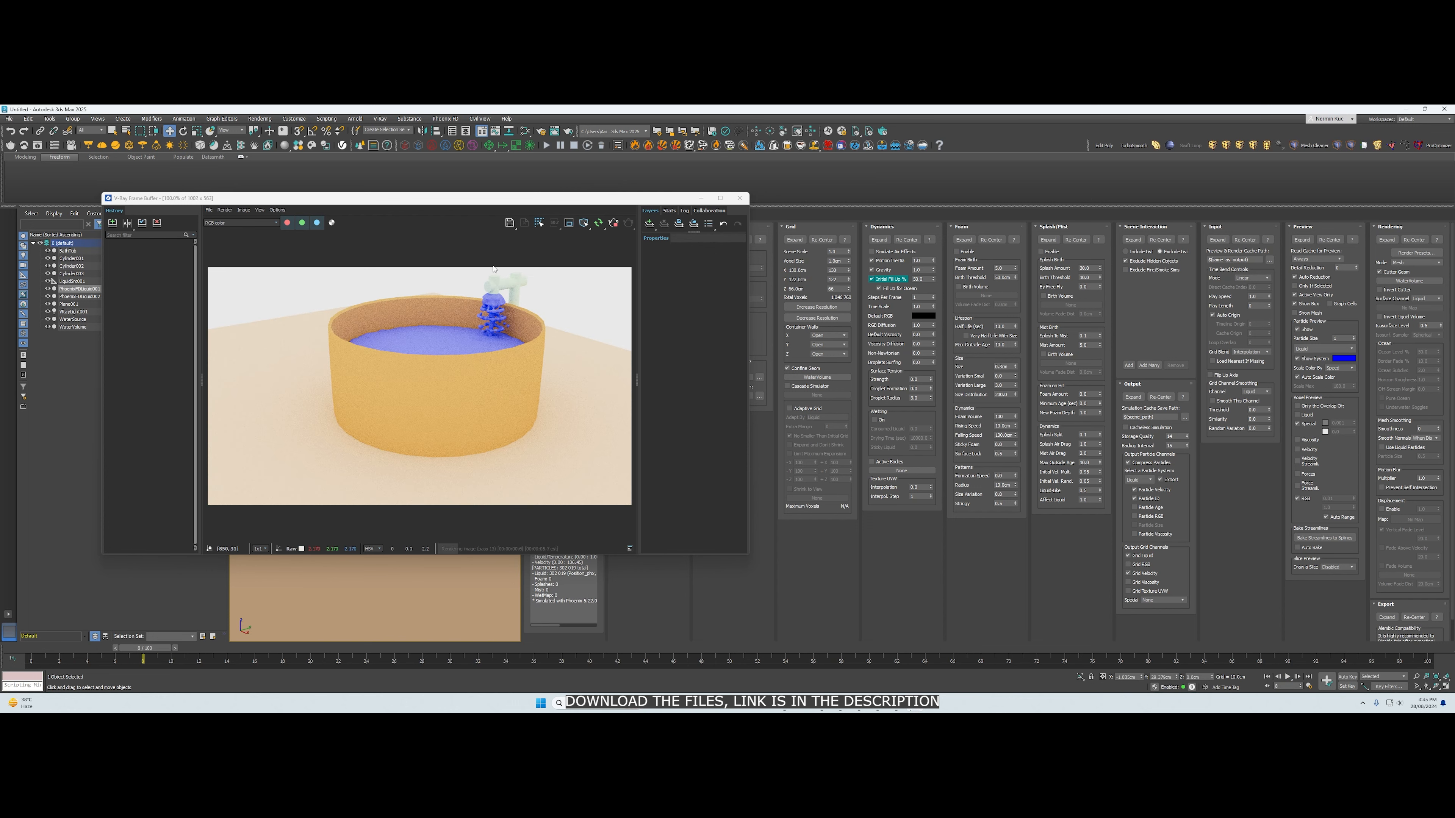
{"action": "left_click_drag", "start_coordinate": [506, 201], "coordinate": [744, 229]}
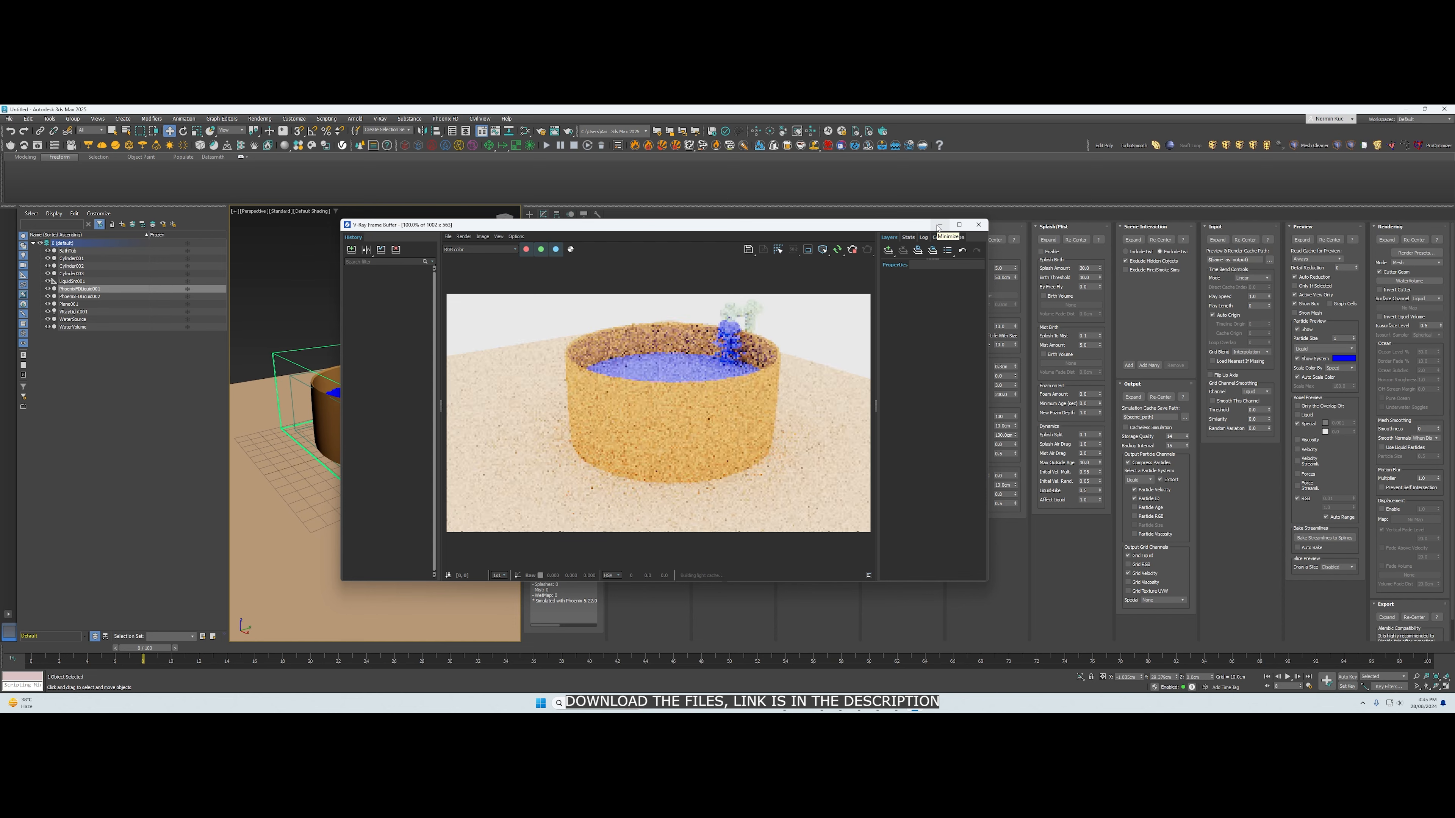
{"action": "left_click", "coordinate": [940, 228]}
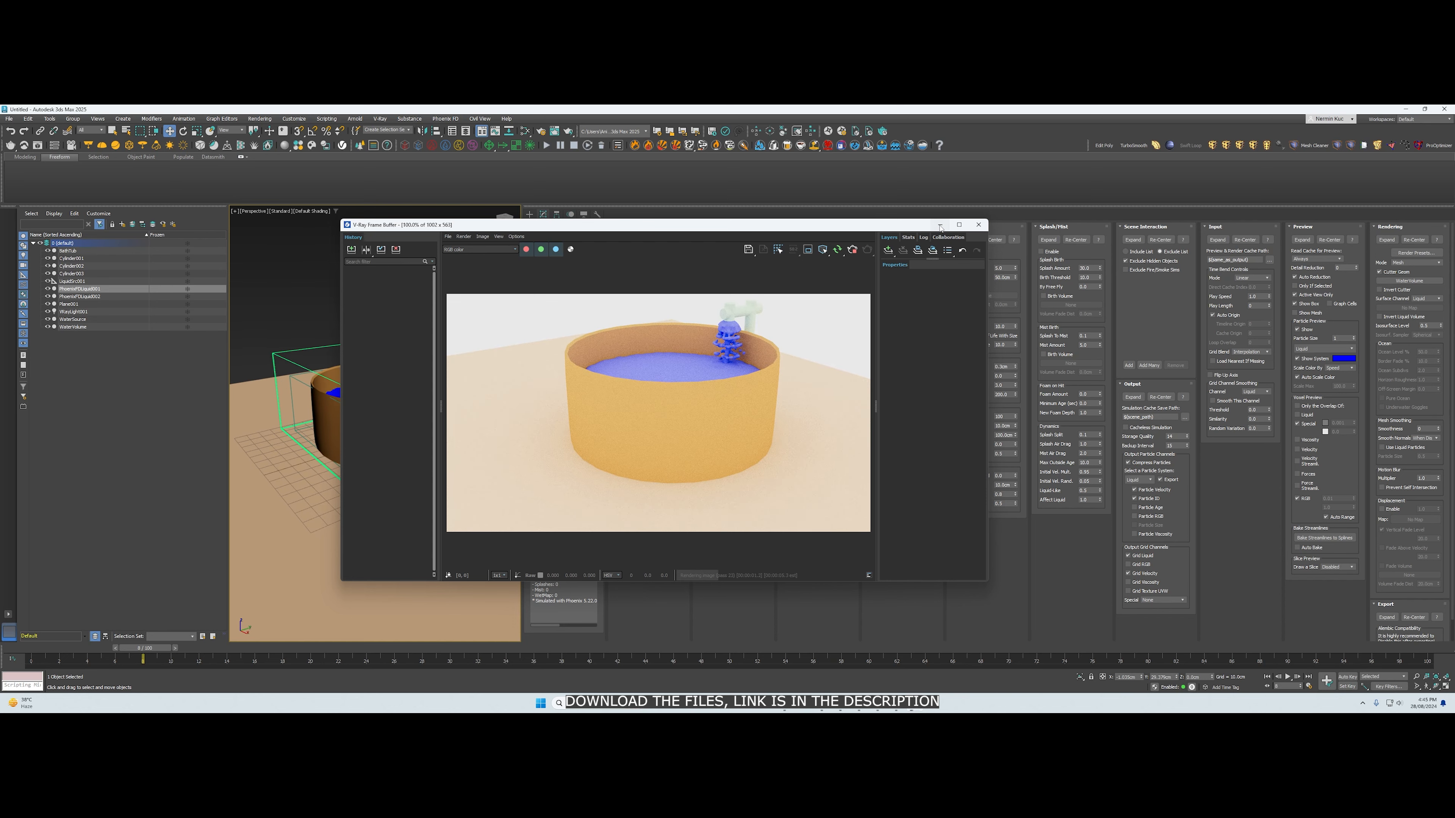
Minimize the frame buffer and enlarge the Perspective viewport so the whole tub and faucet fit in it
{"action": "left_click", "coordinate": [940, 228]}
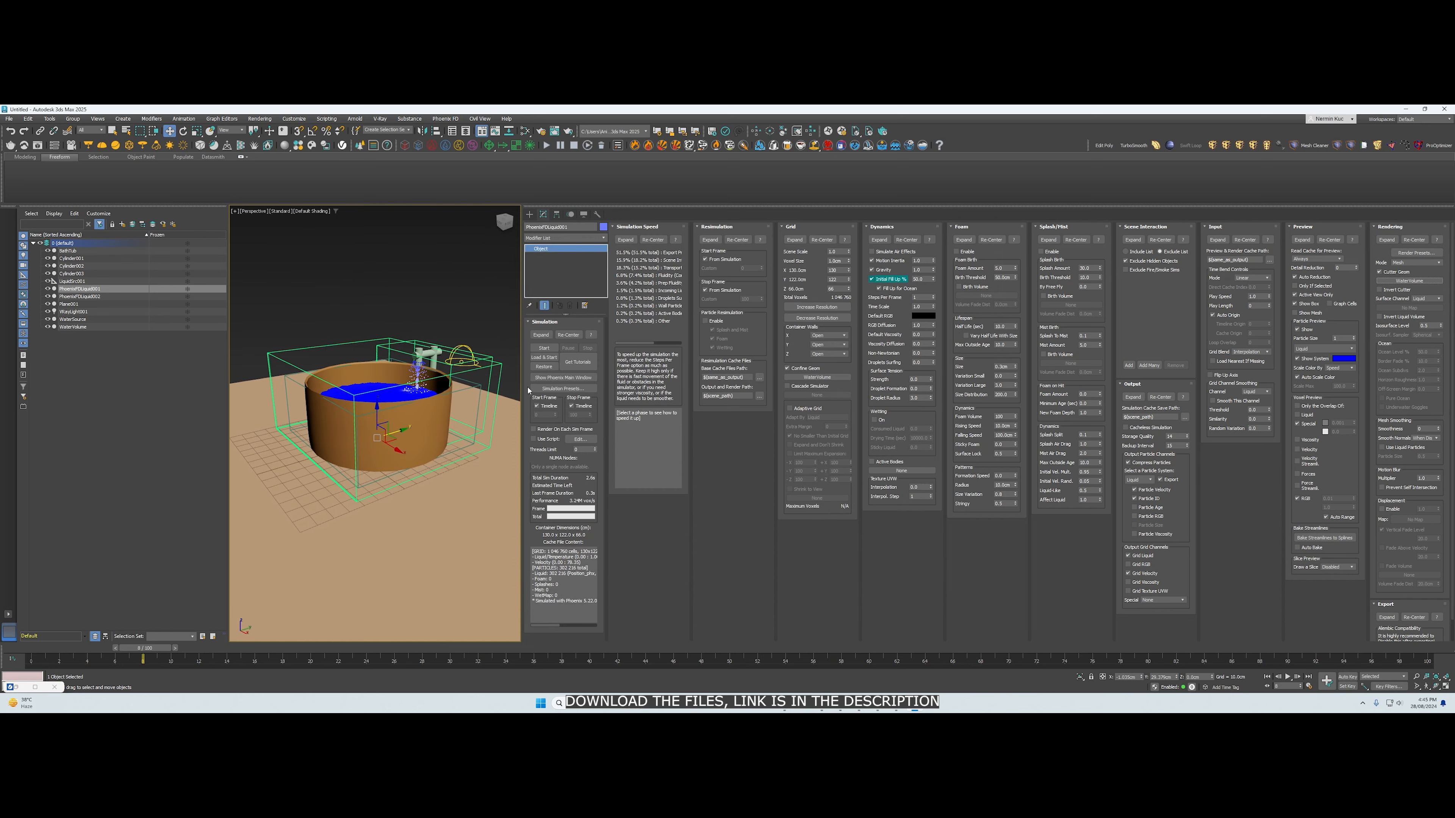
{"action": "left_click_drag", "start_coordinate": [521, 393], "coordinate": [1171, 393]}
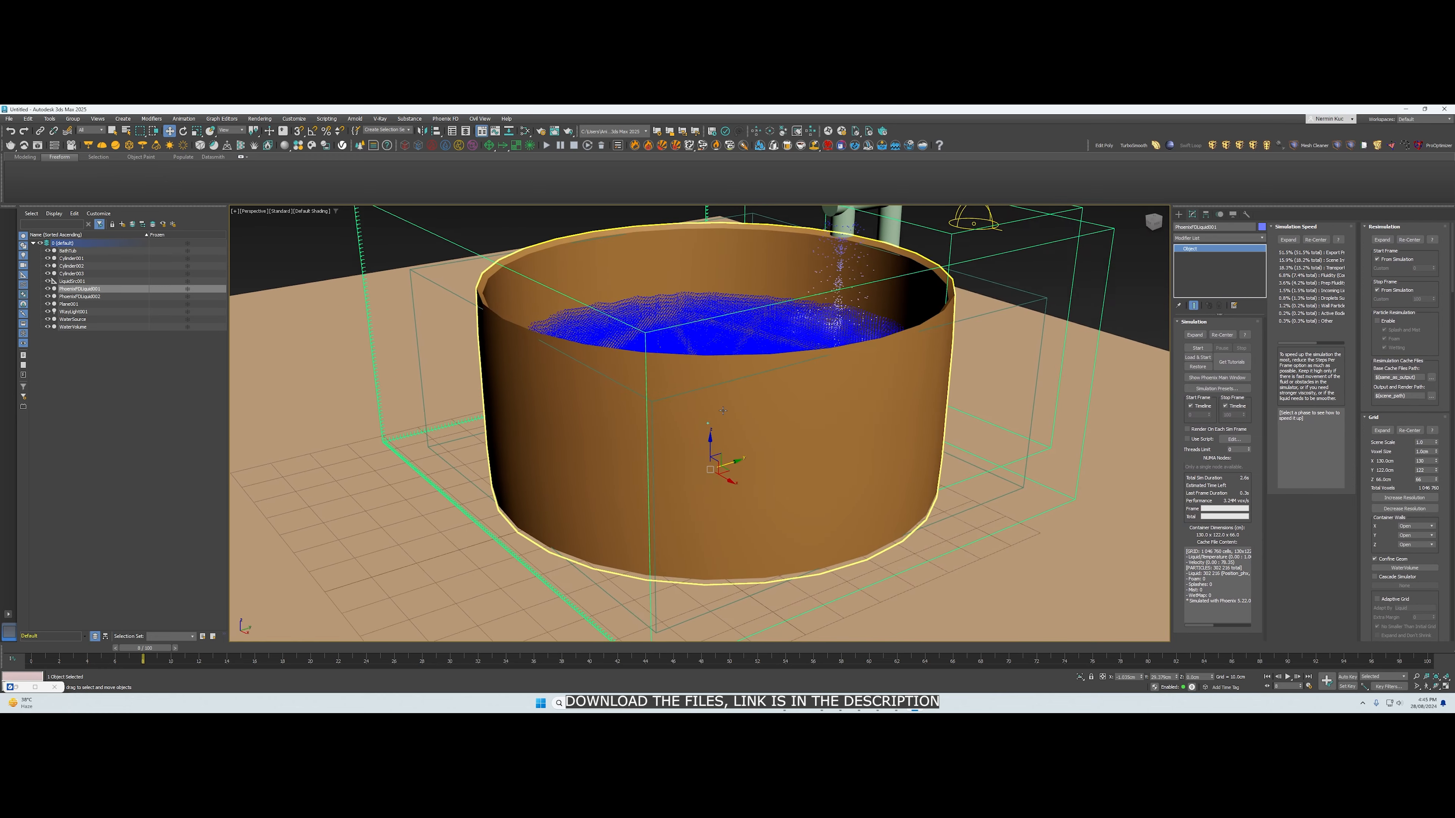
{"action": "scroll", "coordinate": [798, 385], "scroll_direction": "down", "scroll_amount": 5}
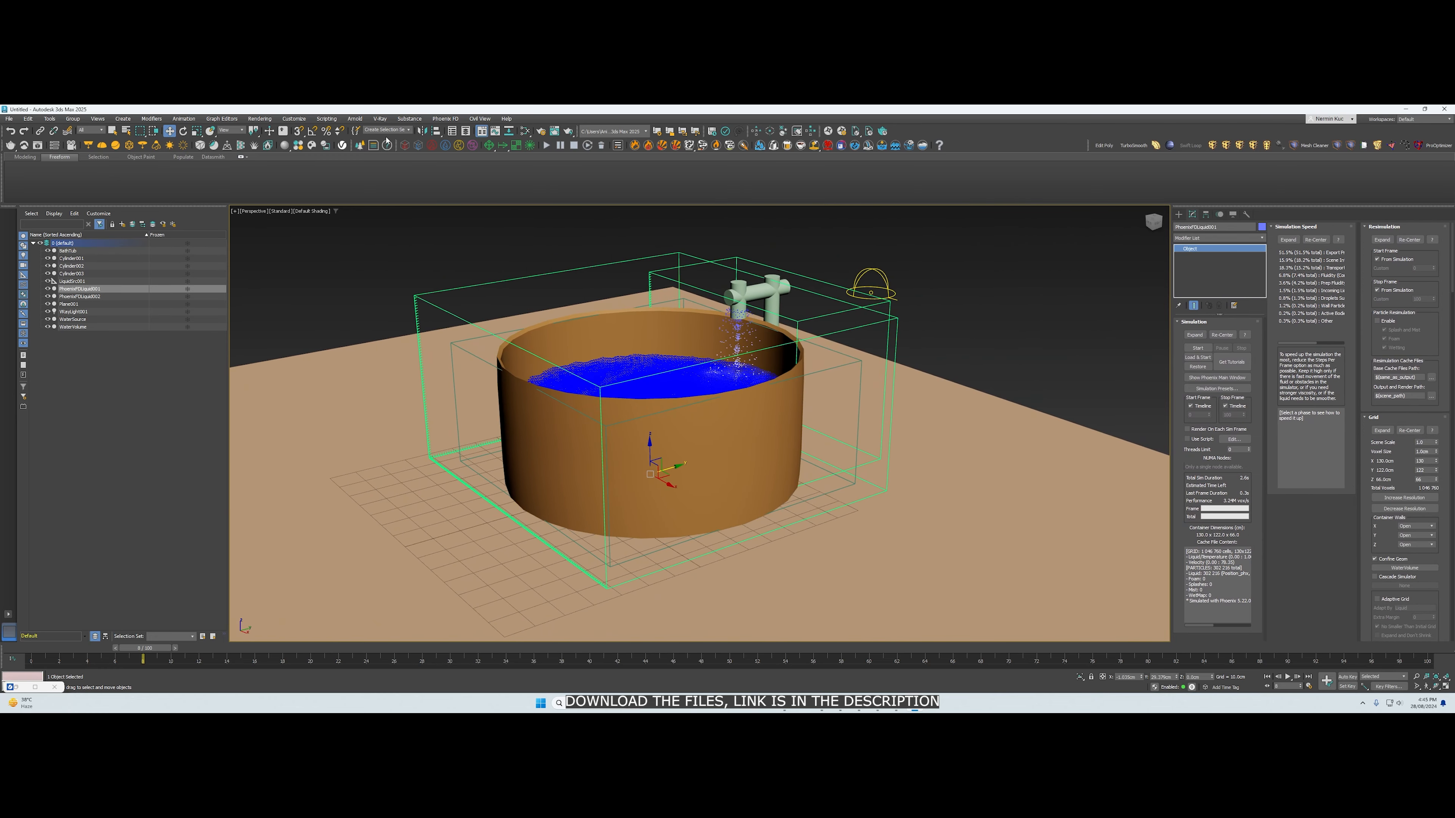
Open the Chaos Cosmos browser and search its Materials category for "liquid"
{"action": "left_click", "coordinate": [312, 146]}
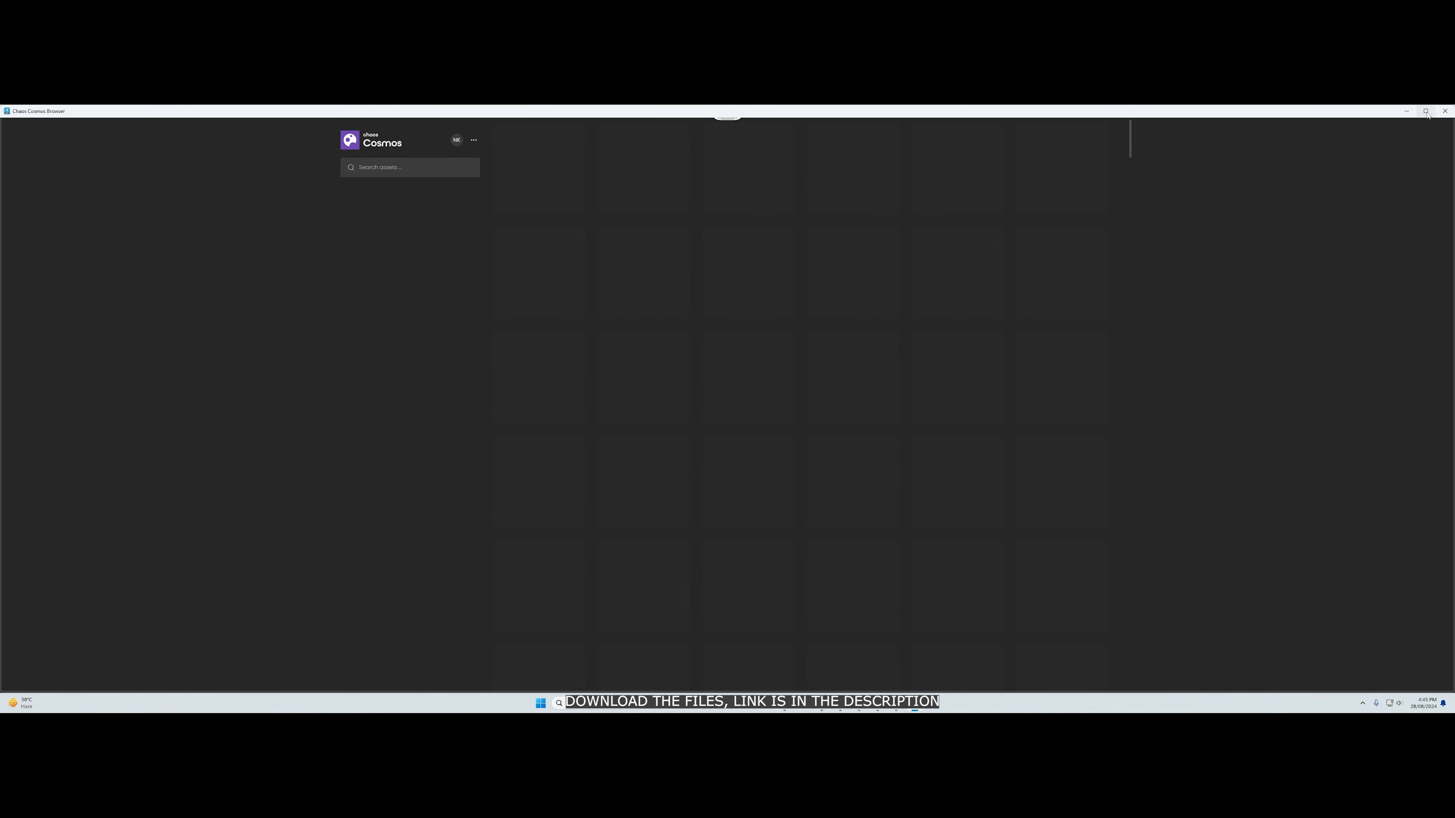
{"action": "mouse_move", "coordinate": [1427, 115]}
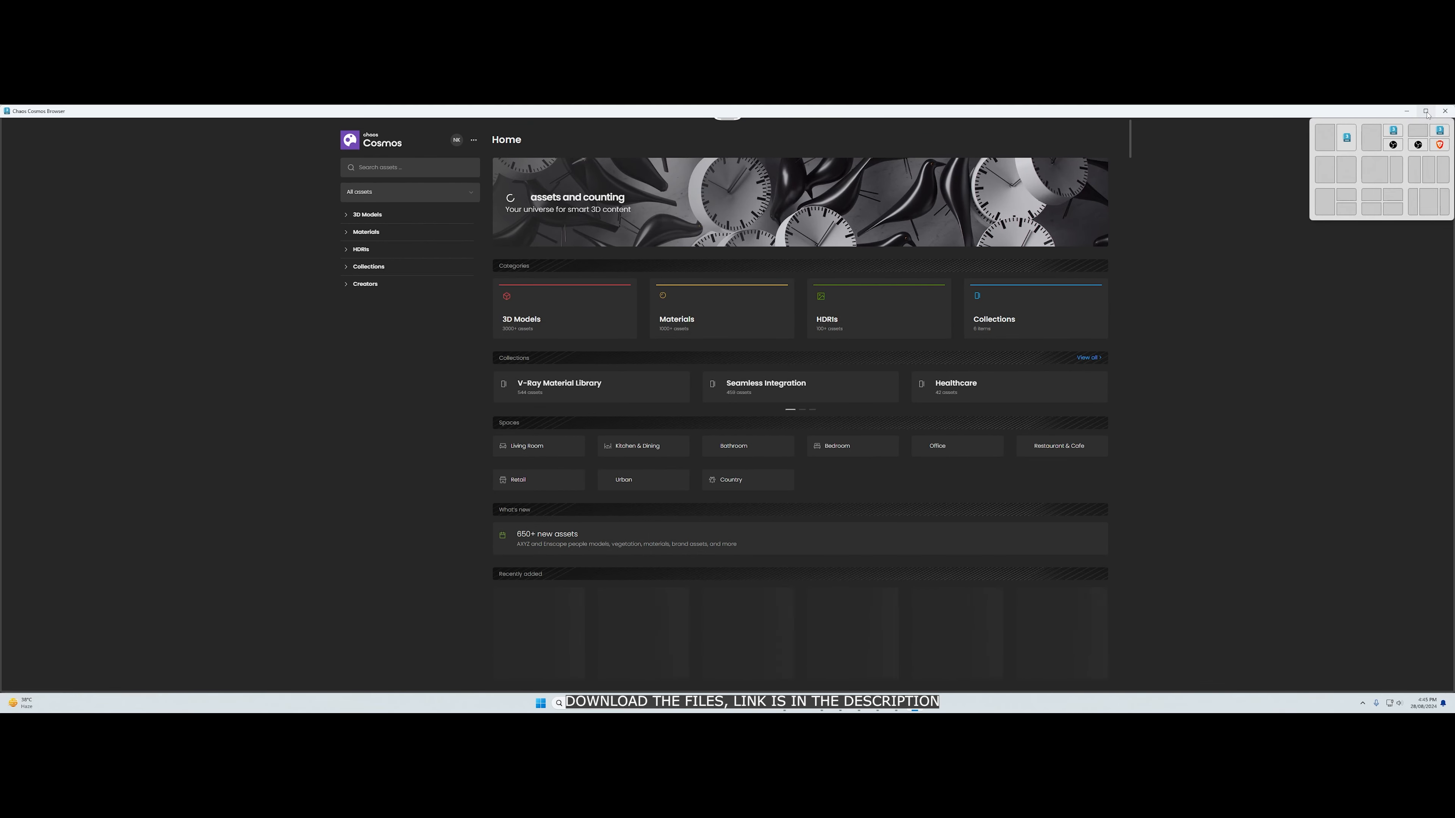
{"action": "left_click", "coordinate": [727, 313]}
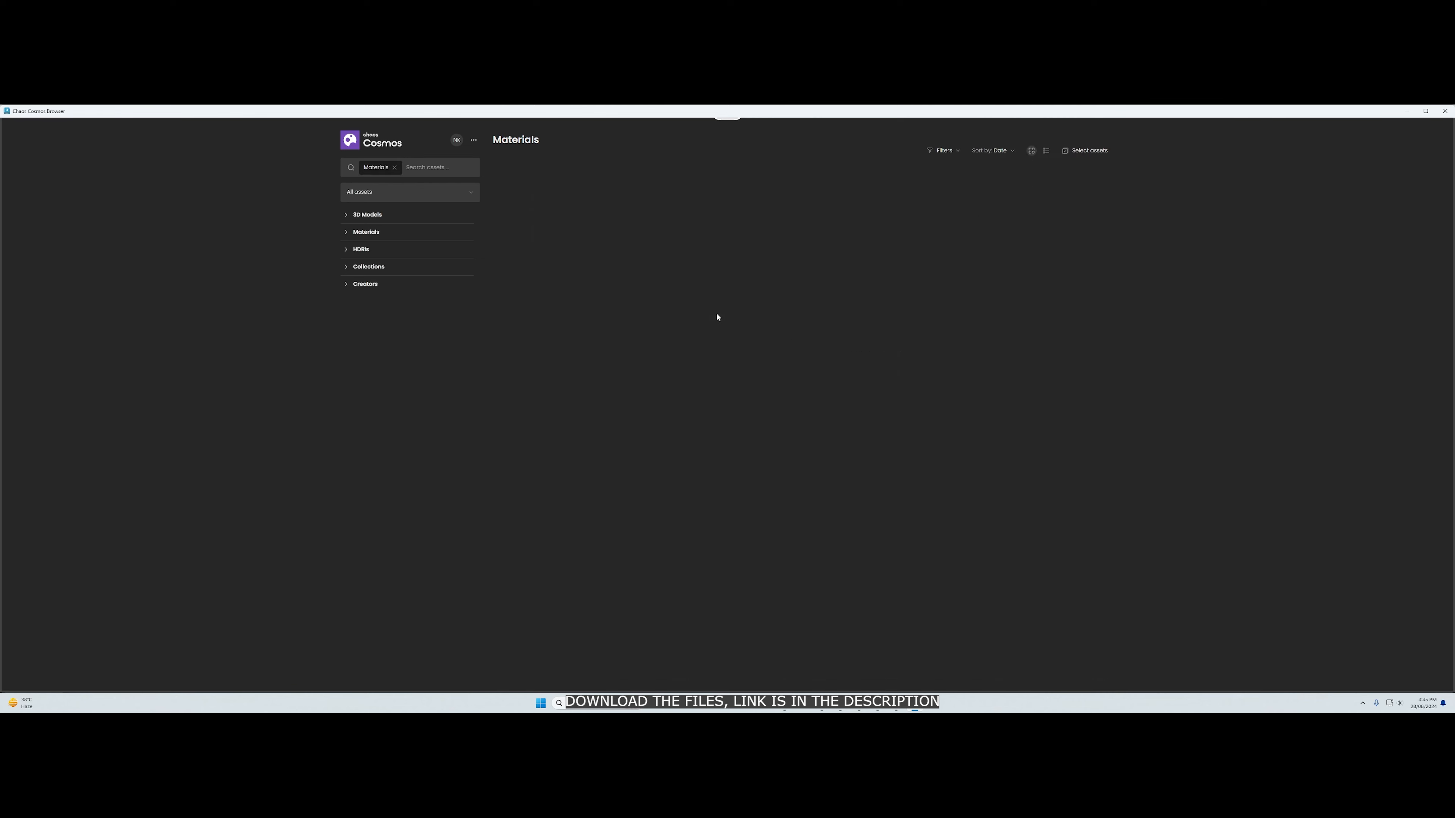
{"action": "left_click", "coordinate": [418, 168]}
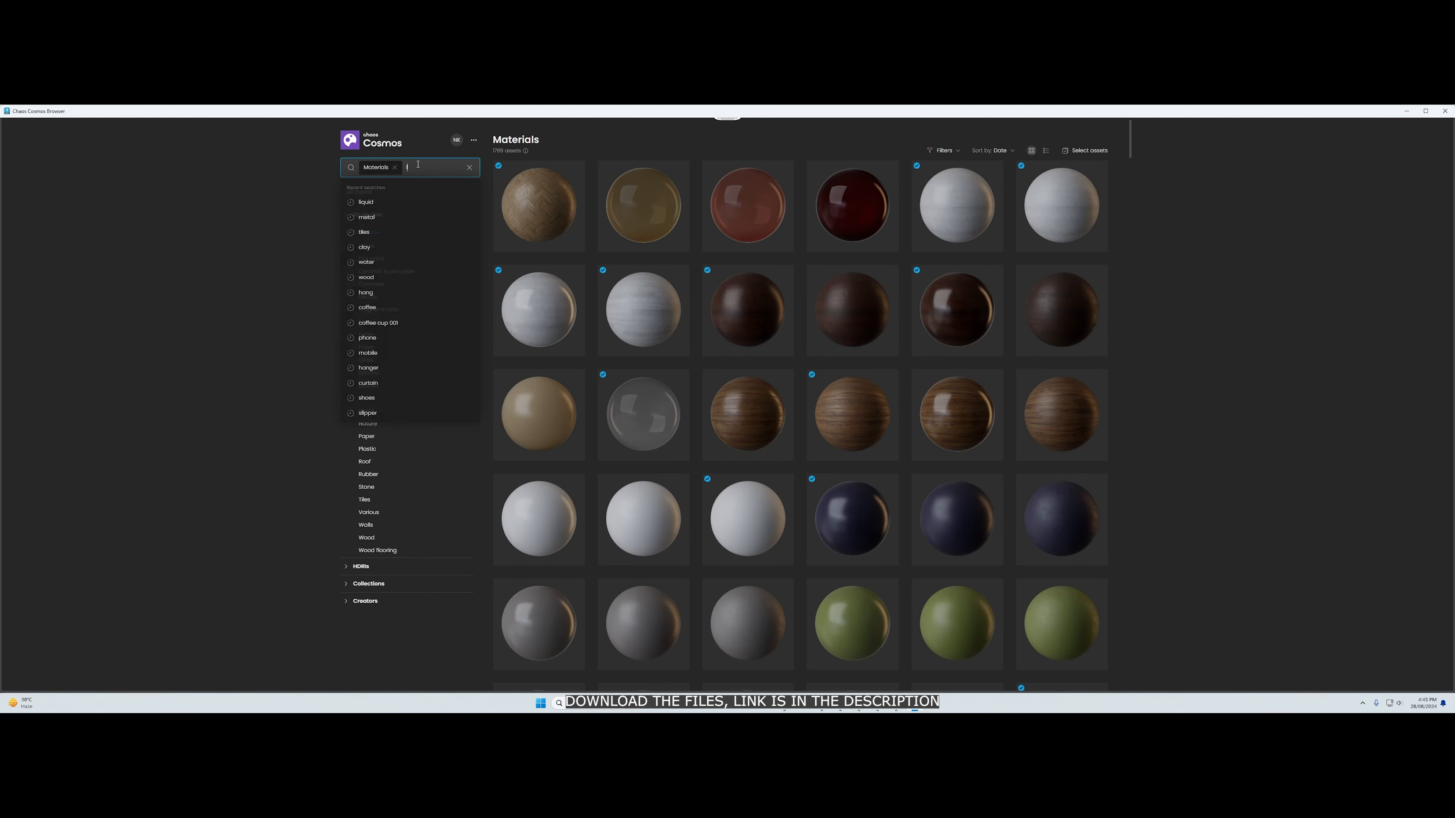
{"action": "type", "text": "liquid"}
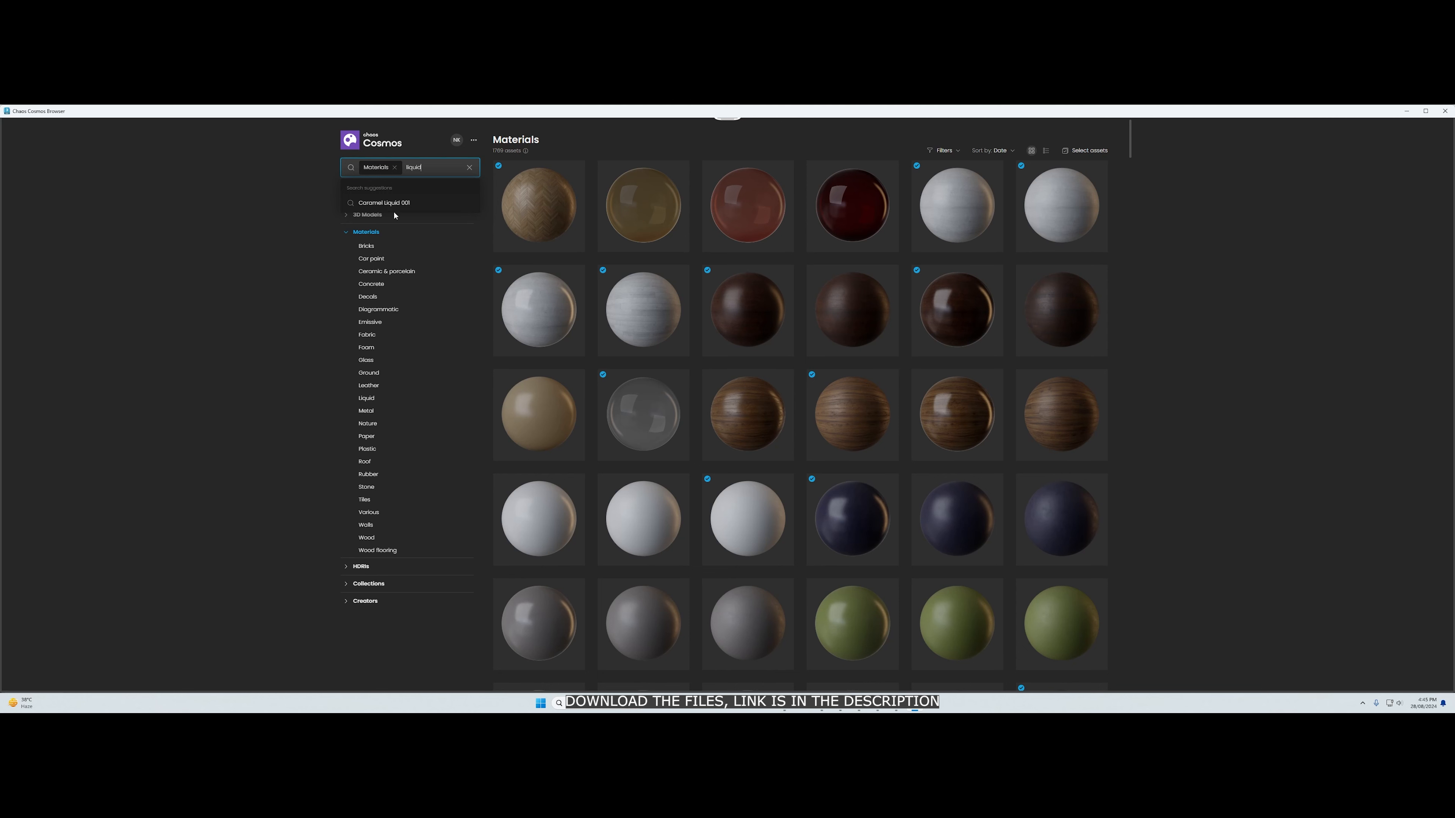
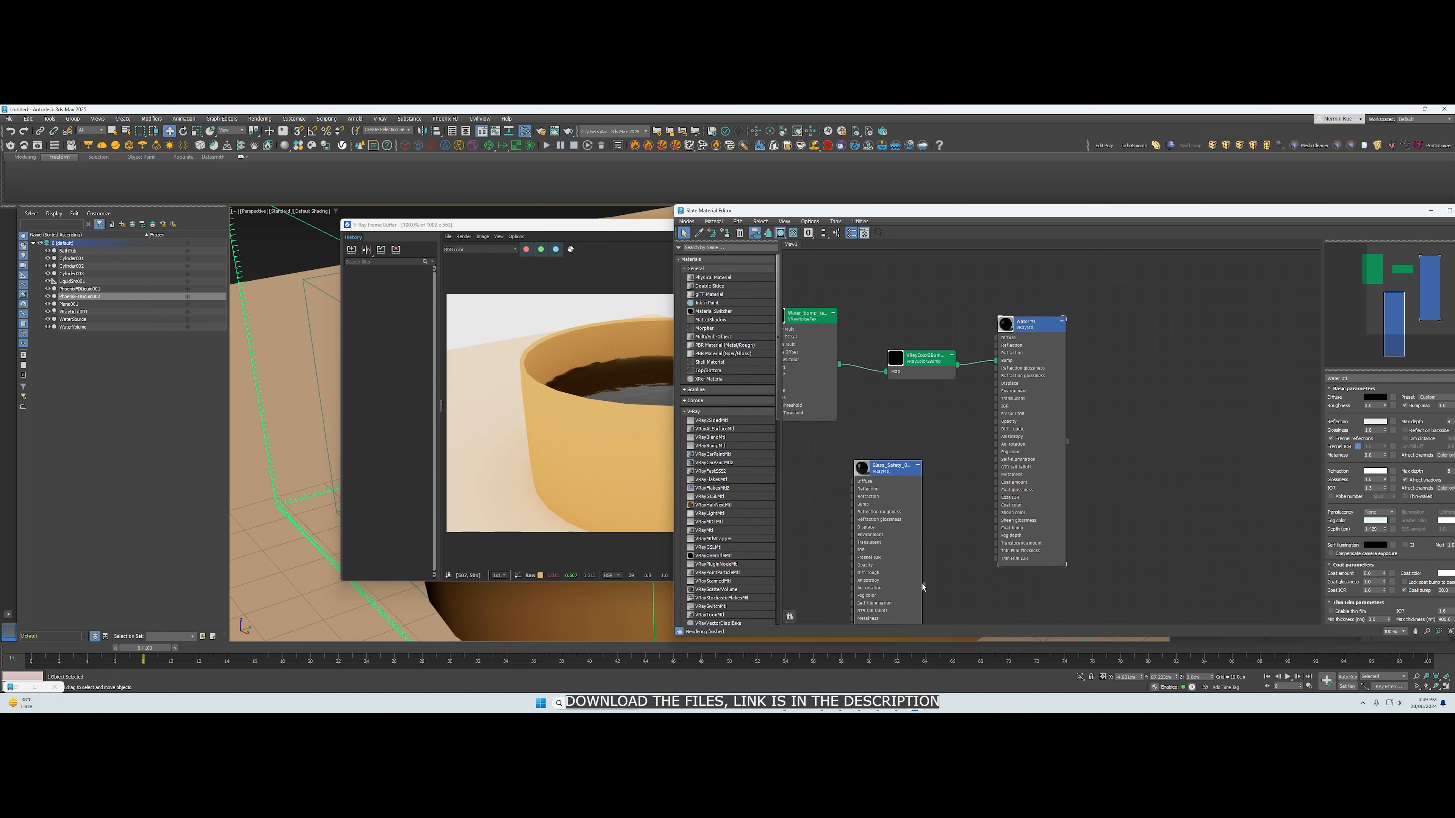
Assign the glass material to the tub and minimize the Slate Material Editor
{"action": "left_click_drag", "start_coordinate": [923, 585], "coordinate": [536, 619]}
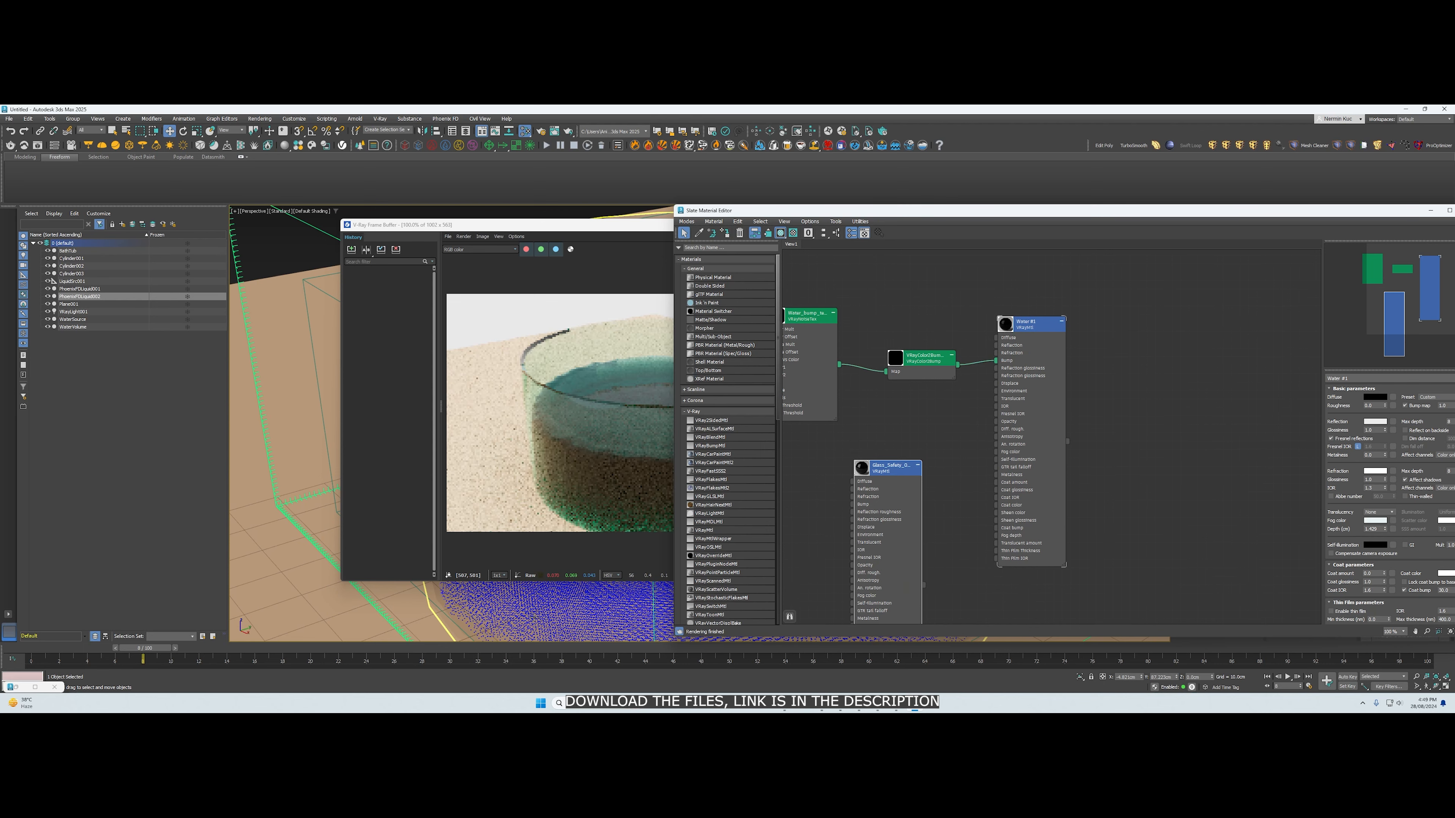
{"action": "left_click_drag", "start_coordinate": [623, 228], "coordinate": [581, 233]}
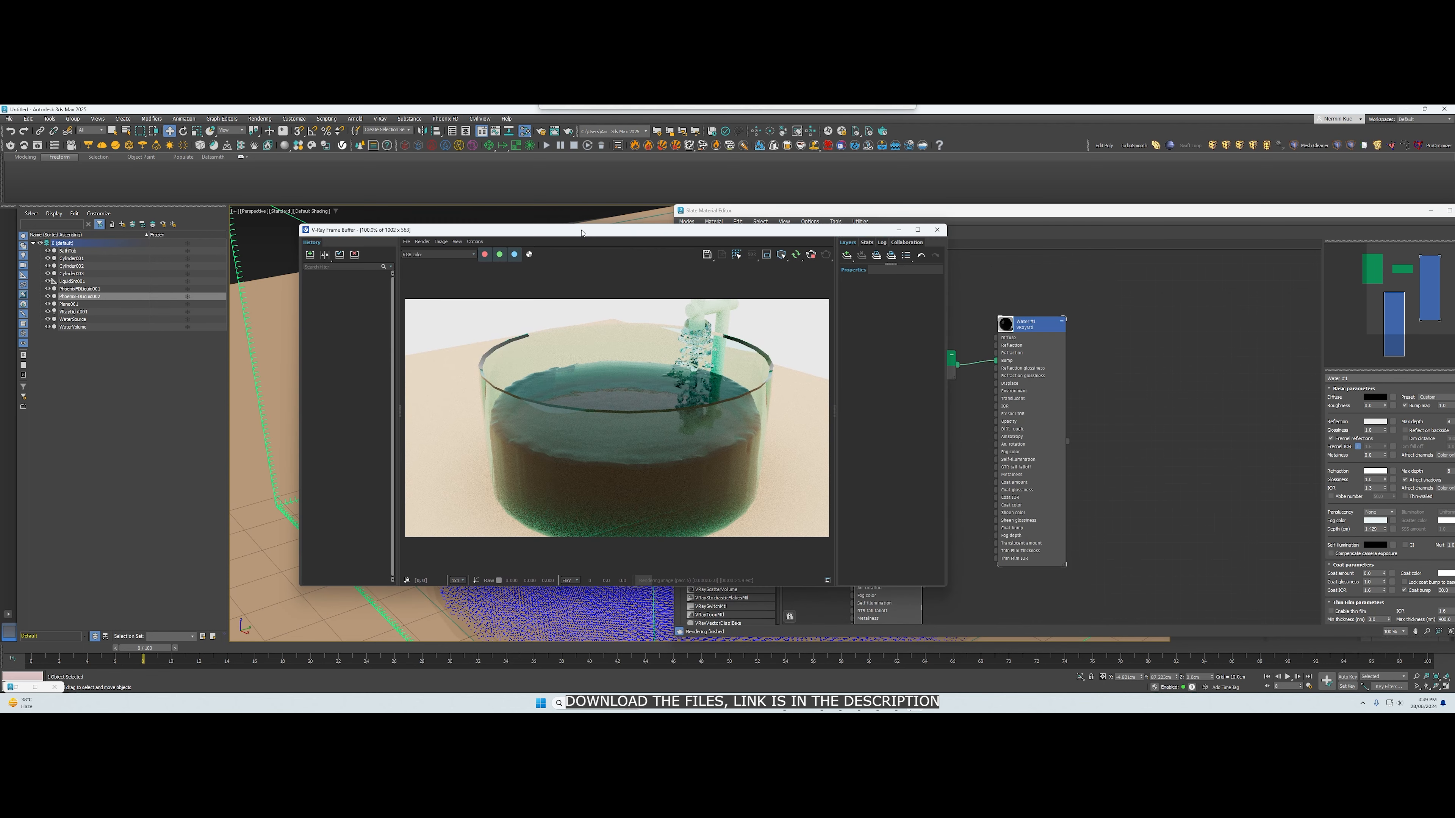
{"action": "left_click", "coordinate": [1430, 211]}
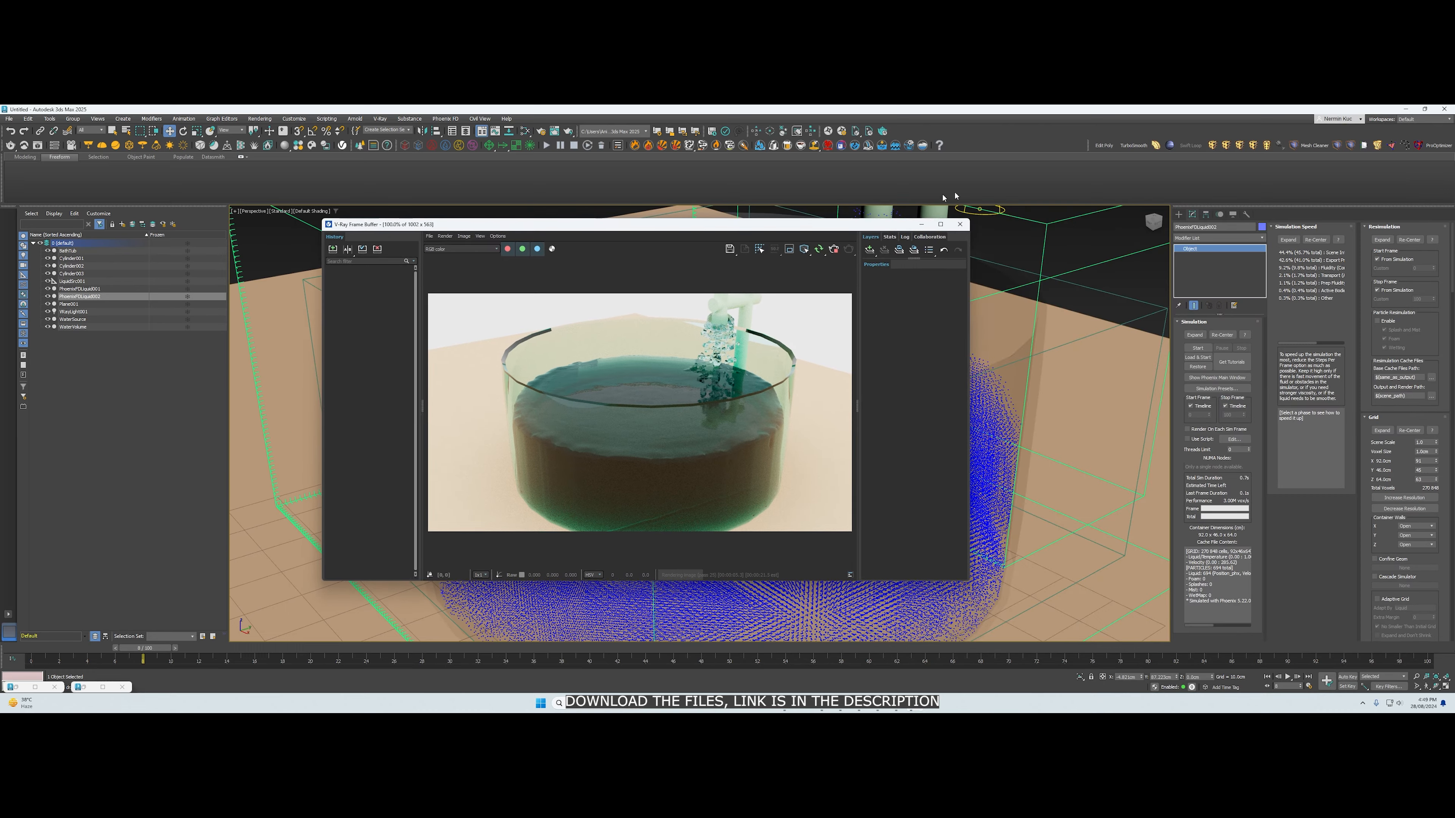
Move the frame buffer aside and reframe the tub in the Perspective view to show more of it in the render
{"action": "left_click_drag", "start_coordinate": [885, 224], "coordinate": [1268, 179]}
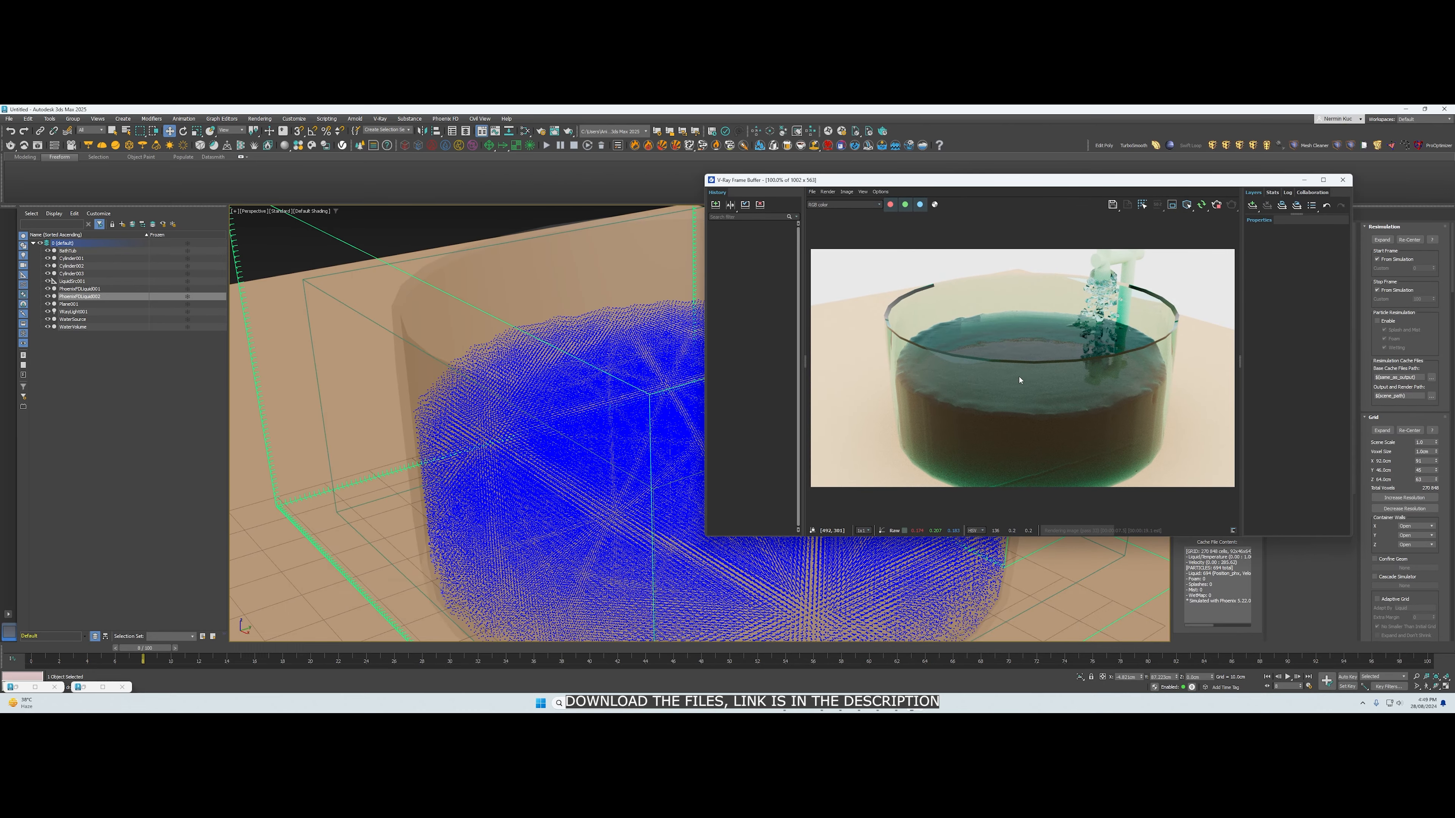
{"action": "scroll", "coordinate": [1019, 378], "scroll_direction": "down", "scroll_amount": 3}
{"action": "middle_click_drag", "start_coordinate": [1025, 362], "coordinate": [851, 505], "text": "alt"}
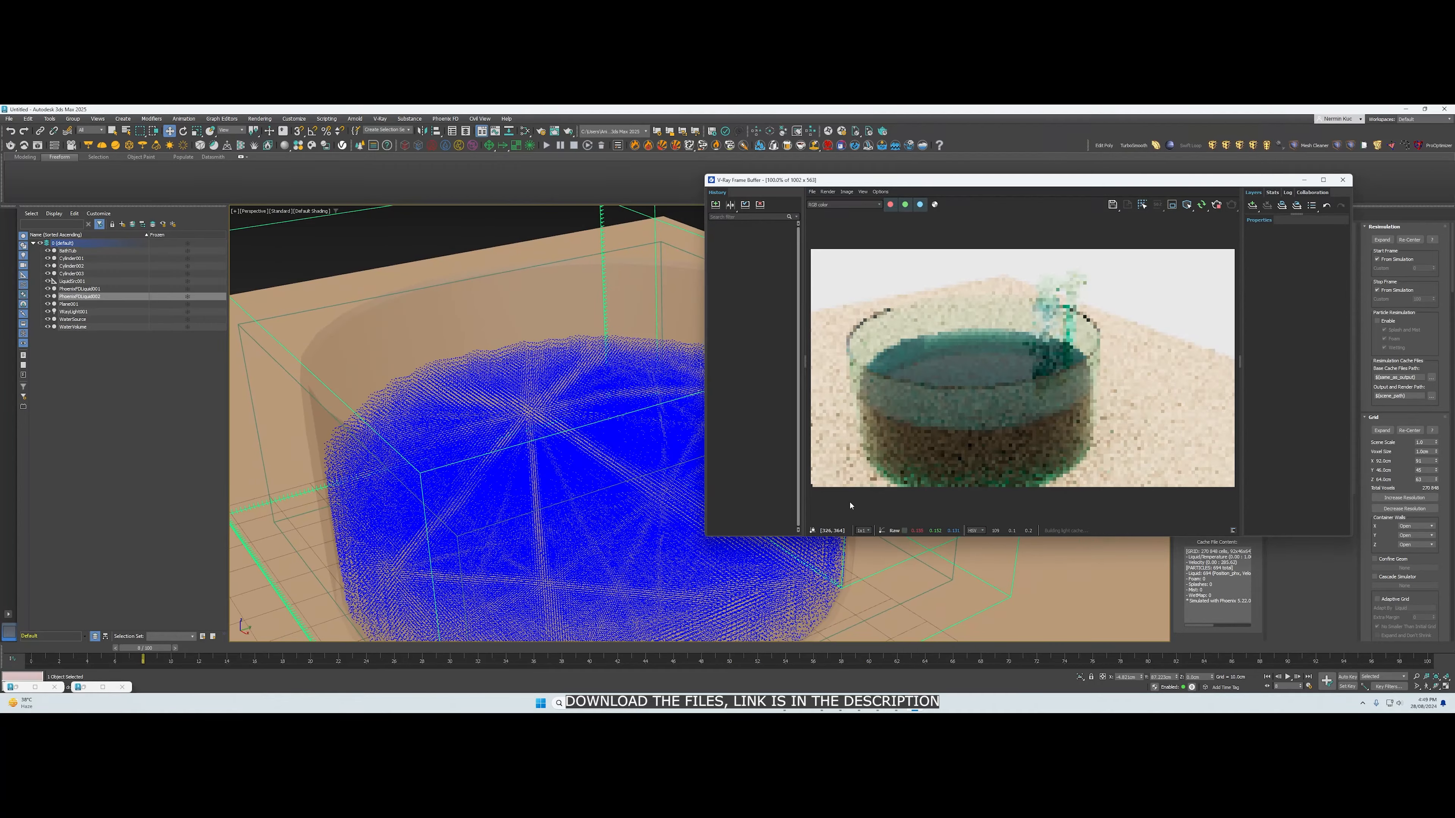
Reopen the Chaos Cosmos browser and clear its glass search
{"action": "left_click", "coordinate": [313, 145]}
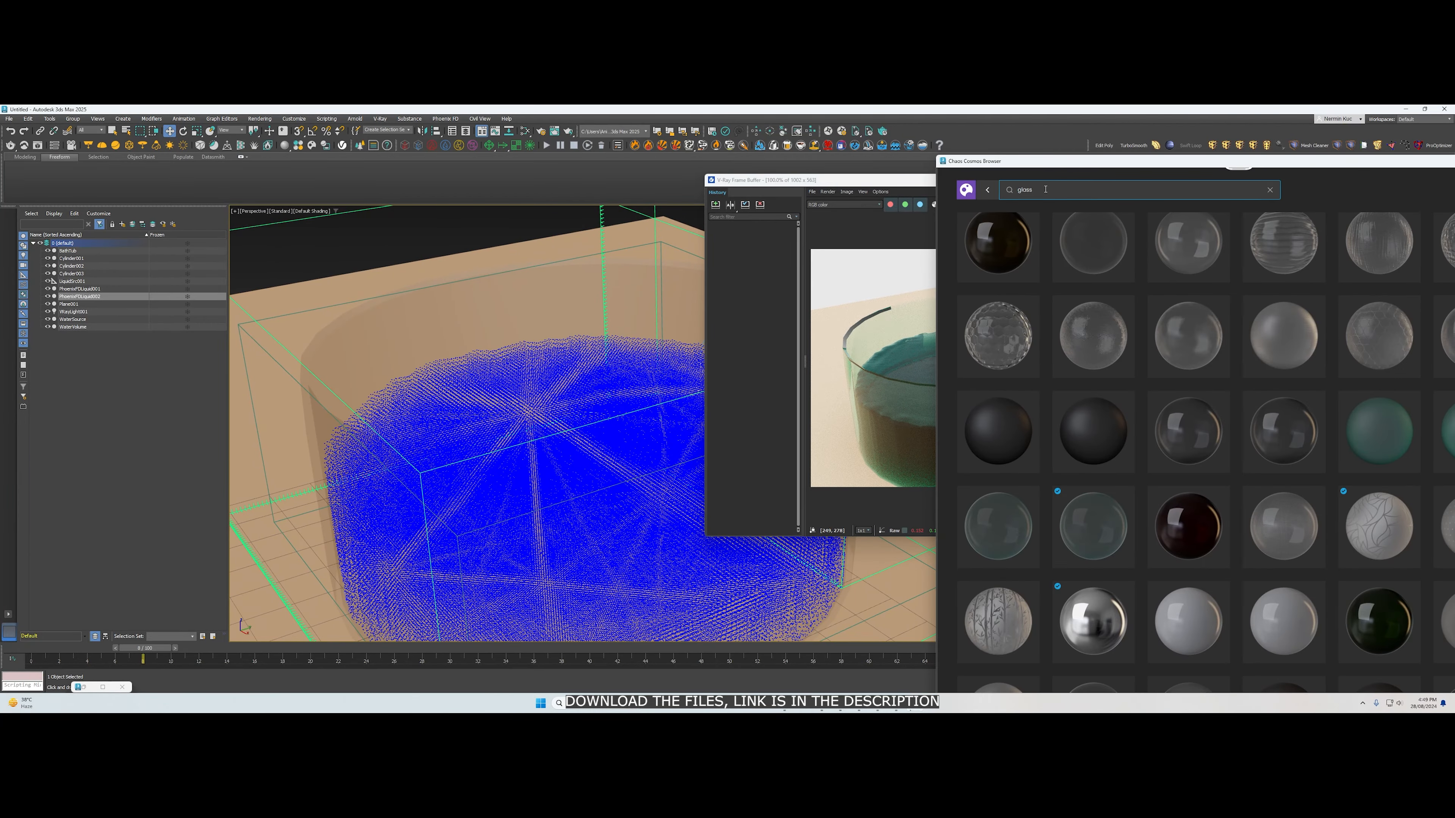
{"action": "key", "text": "BackSpace"}
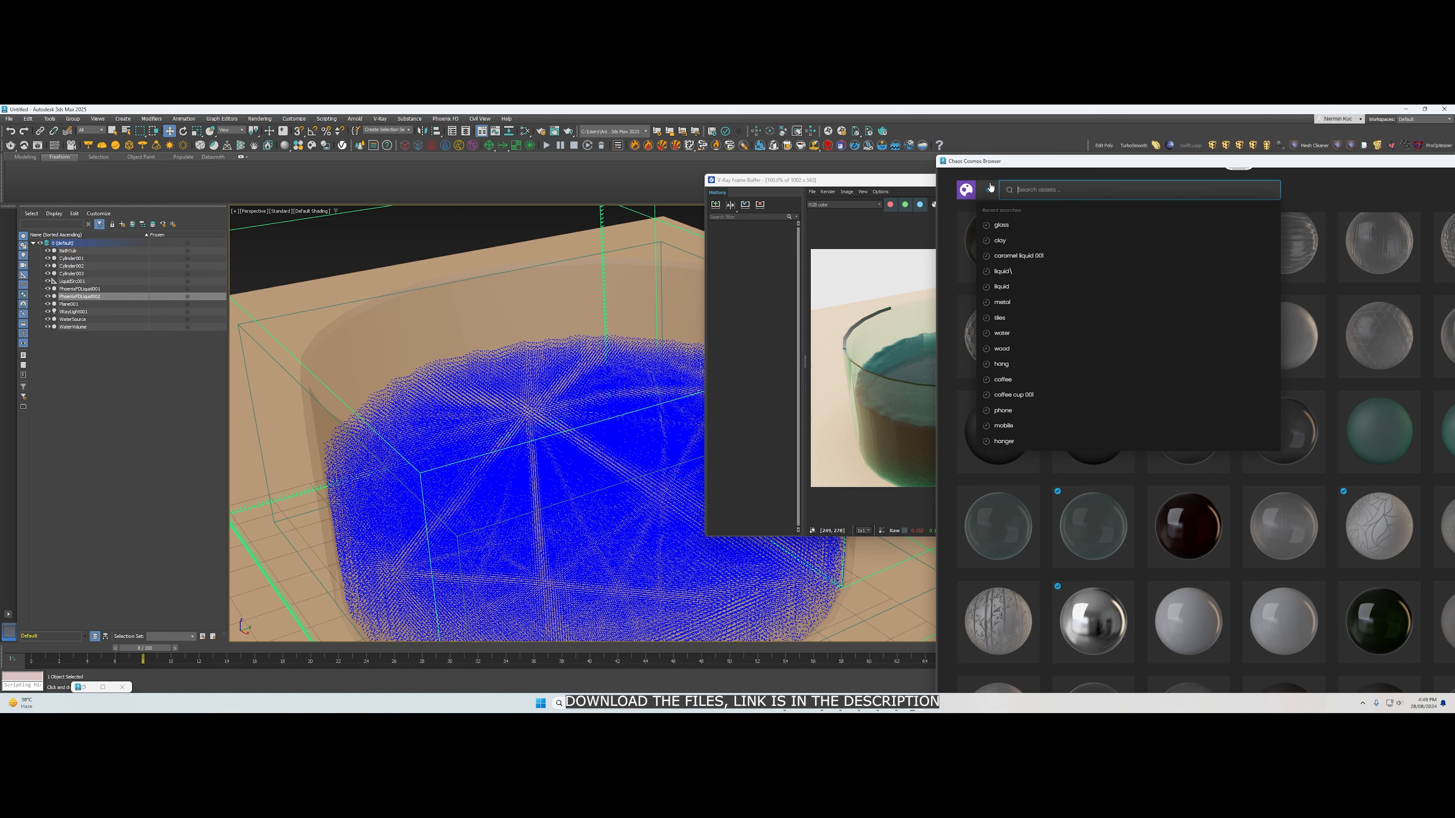
{"action": "type", "text": "meta"}
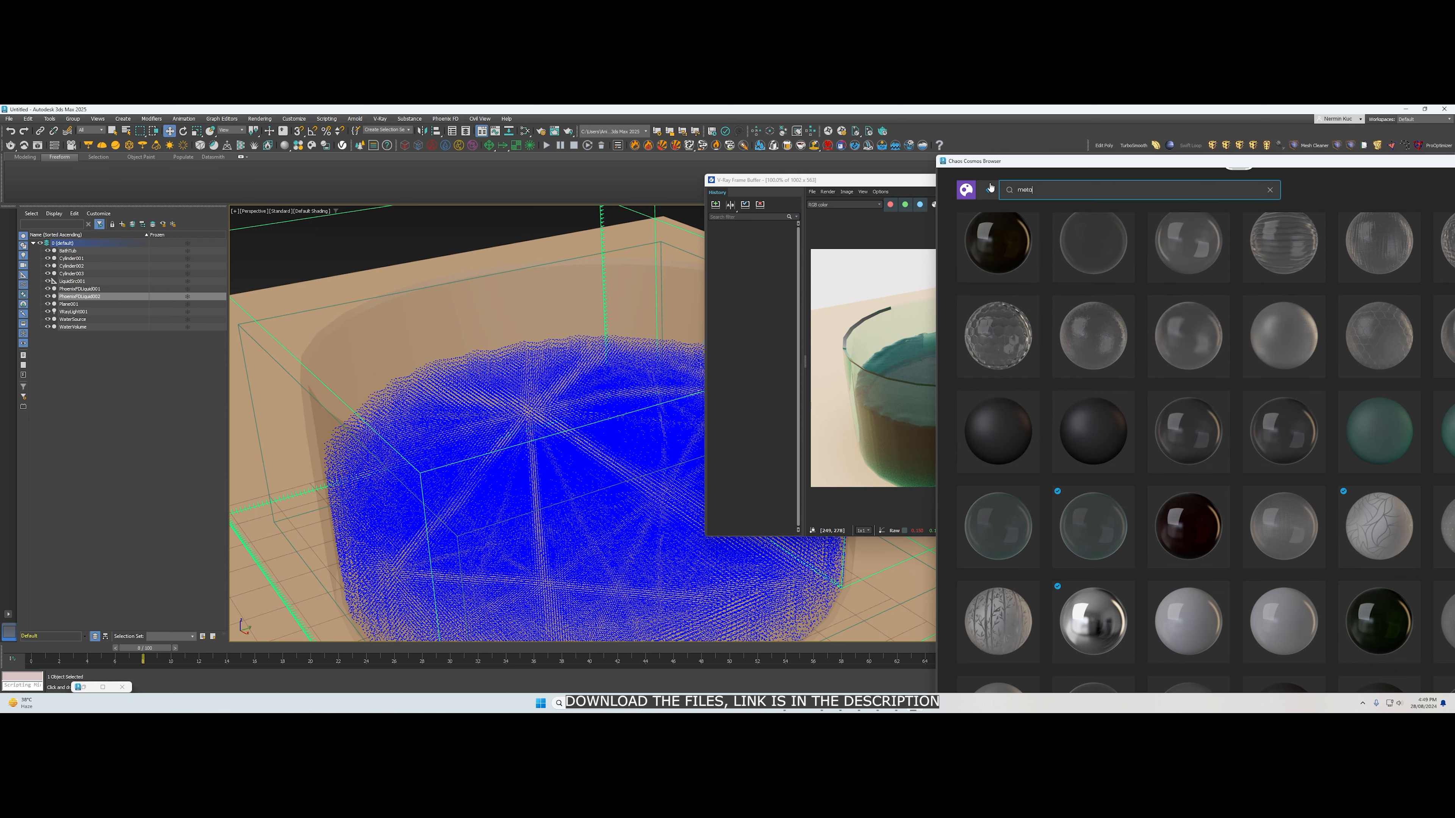
{"action": "type", "text": "l"}
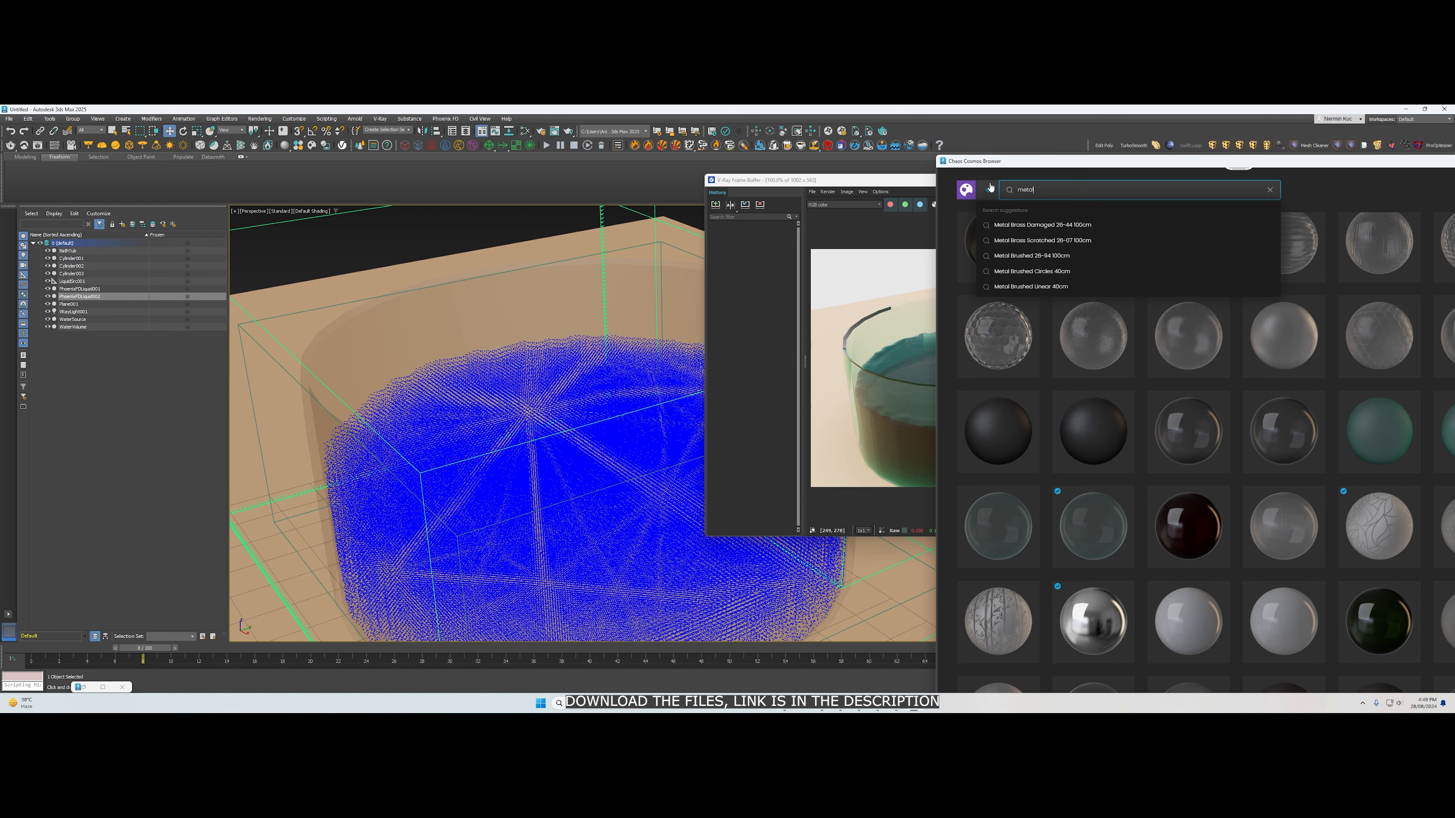
{"action": "key", "text": "BackSpace"}
{"action": "key", "text": "BackSpace"}
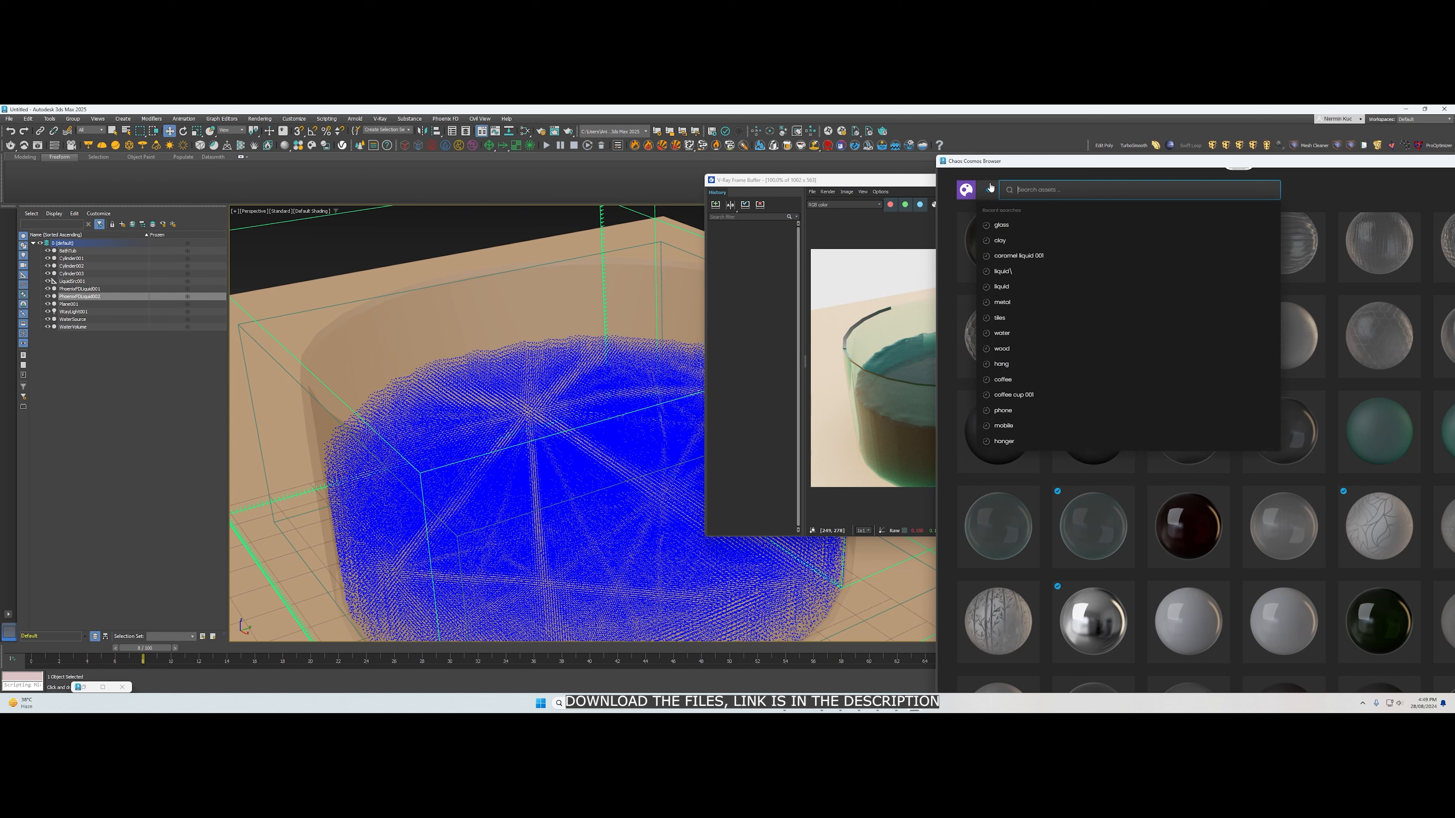
Search the Chaos Cosmos assets for "wood"
{"action": "type", "text": "wo"}
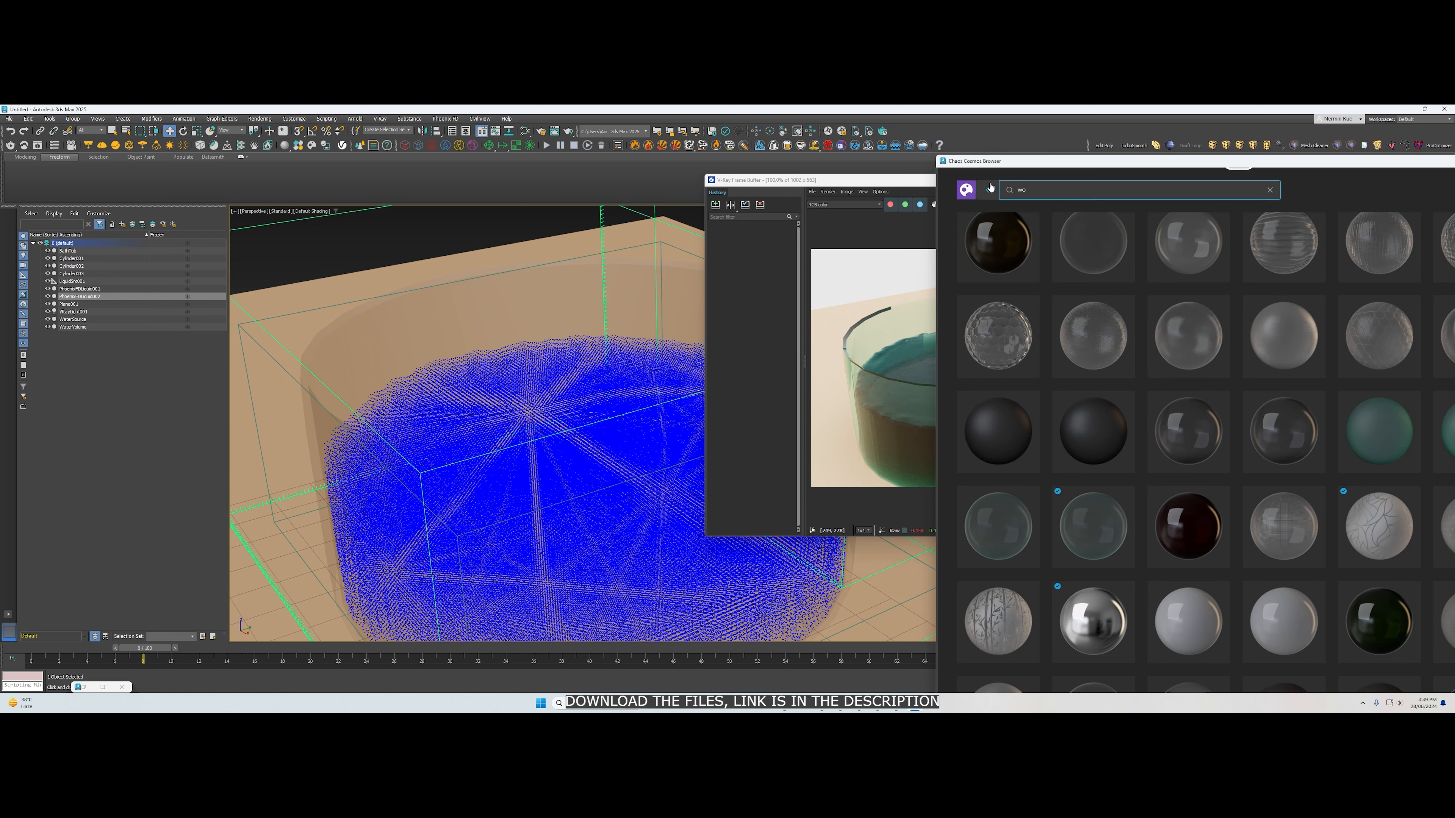
{"action": "type", "text": "o"}
{"action": "type", "text": "d"}
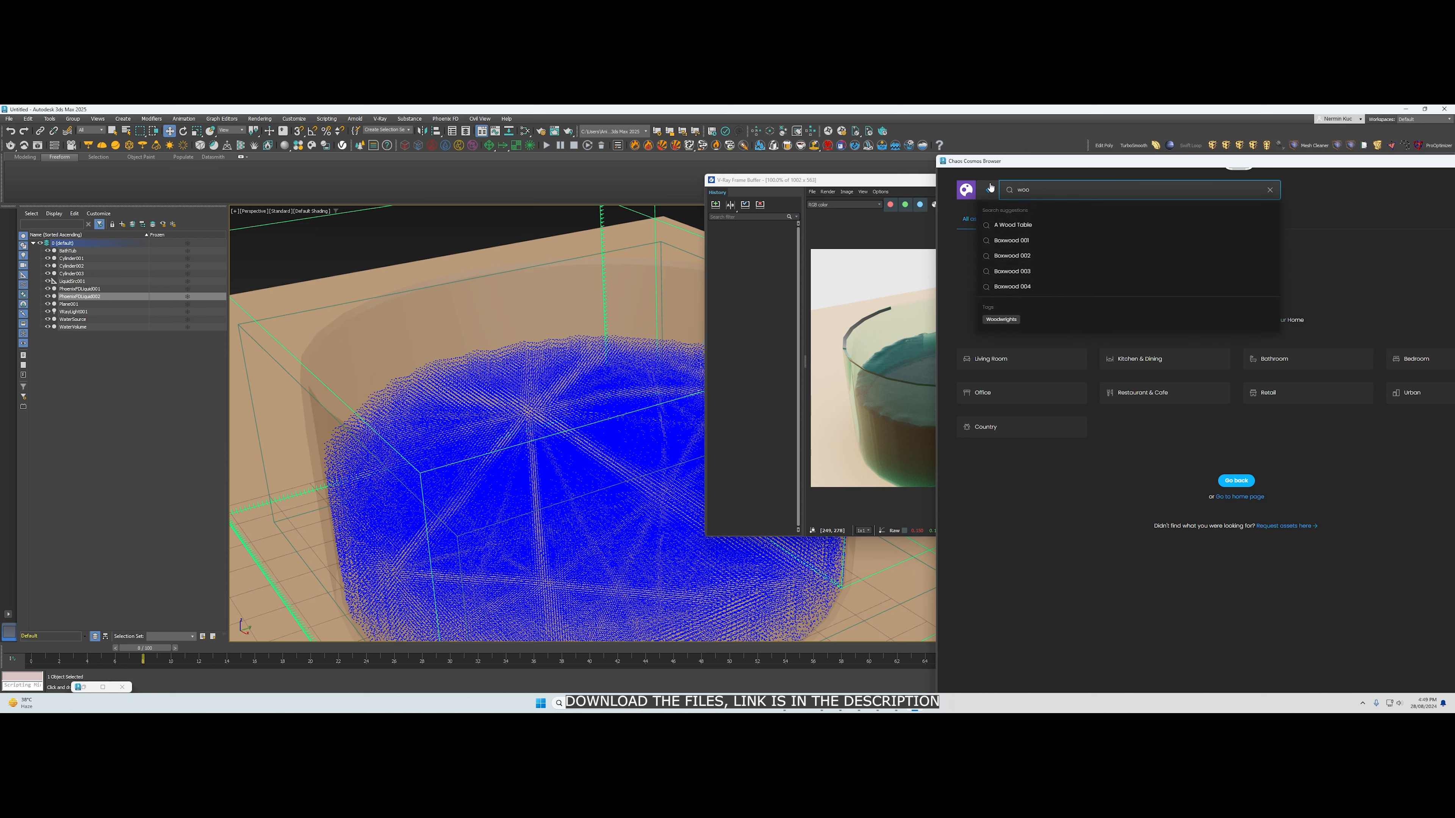
{"action": "key", "text": "Return"}
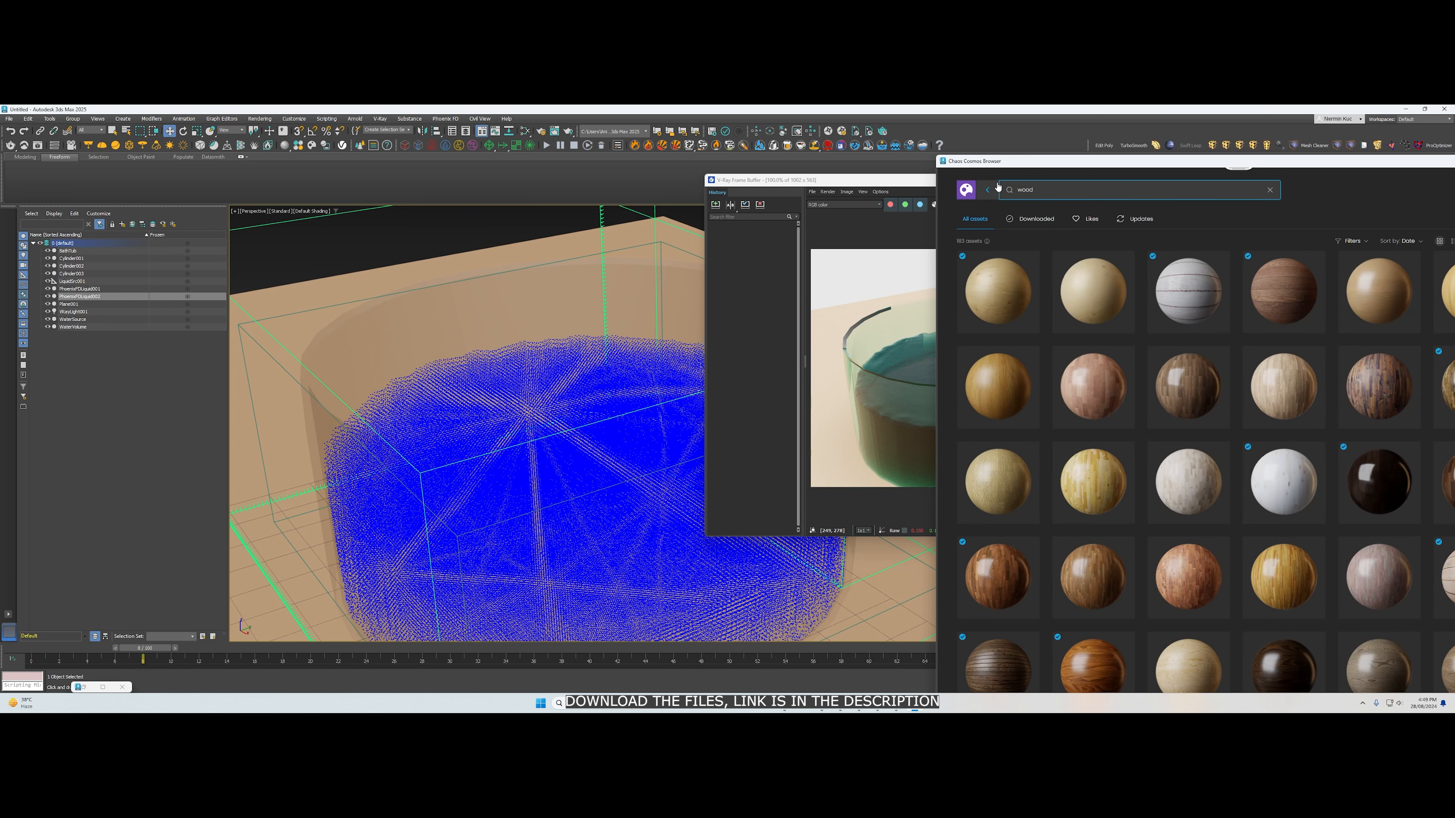
Import the dark Wenge Semigloss 300cm material from the wood search results into the scene
{"action": "scroll", "coordinate": [1117, 299], "scroll_direction": "down", "scroll_amount": 2}
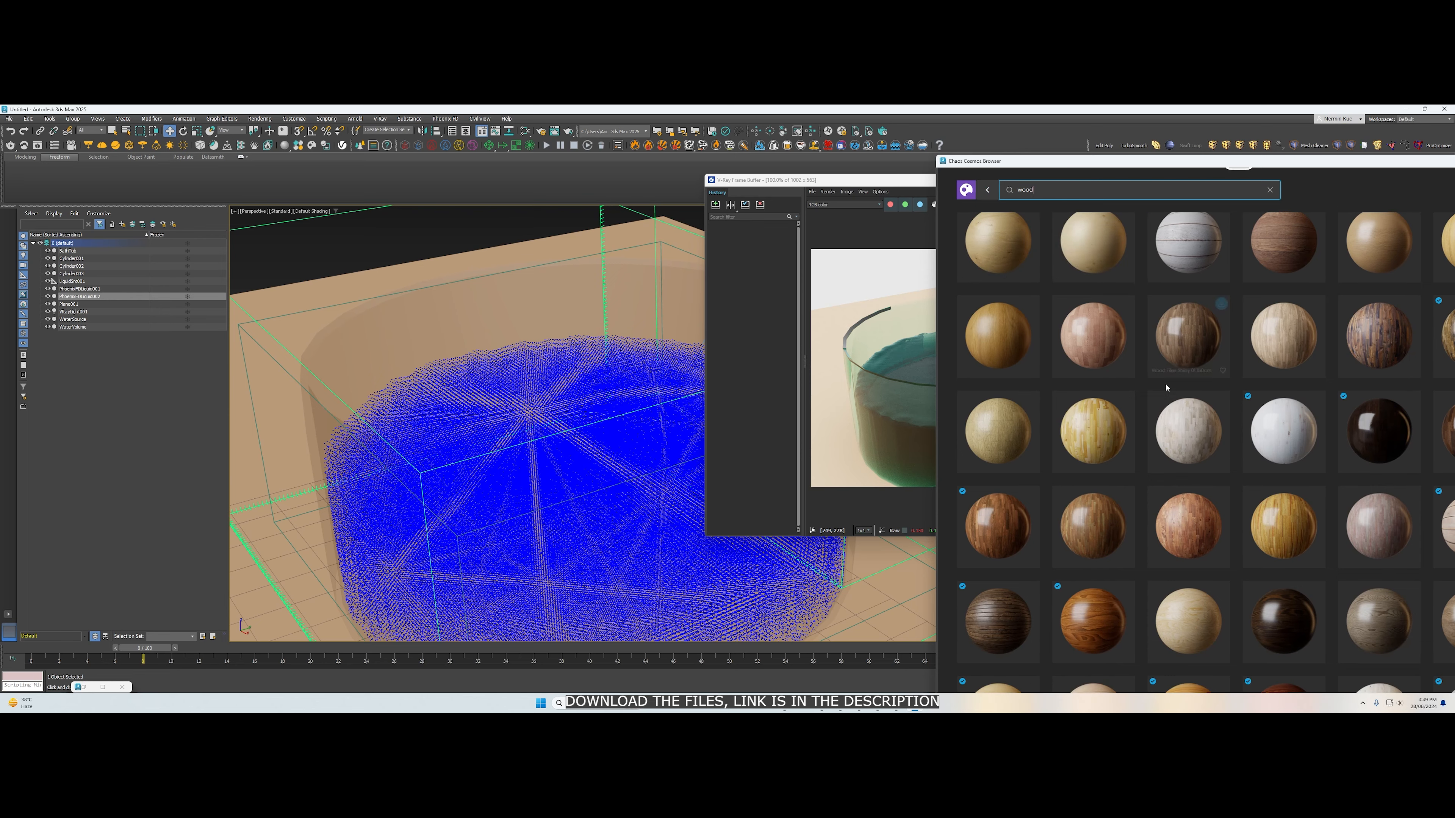
{"action": "scroll", "coordinate": [1169, 401], "scroll_direction": "down", "scroll_amount": 2}
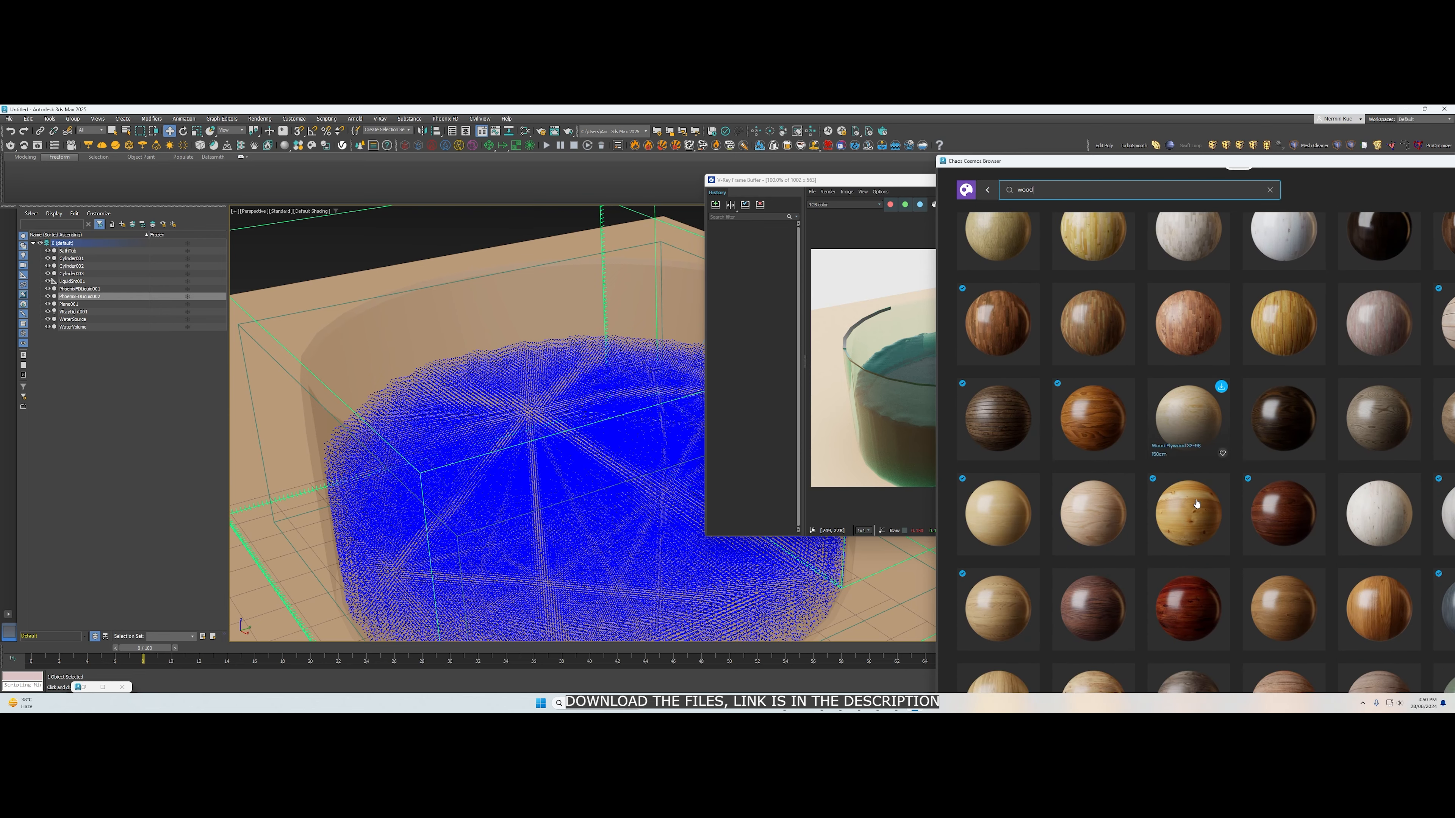
{"action": "scroll", "coordinate": [1199, 533], "scroll_direction": "down", "scroll_amount": 4}
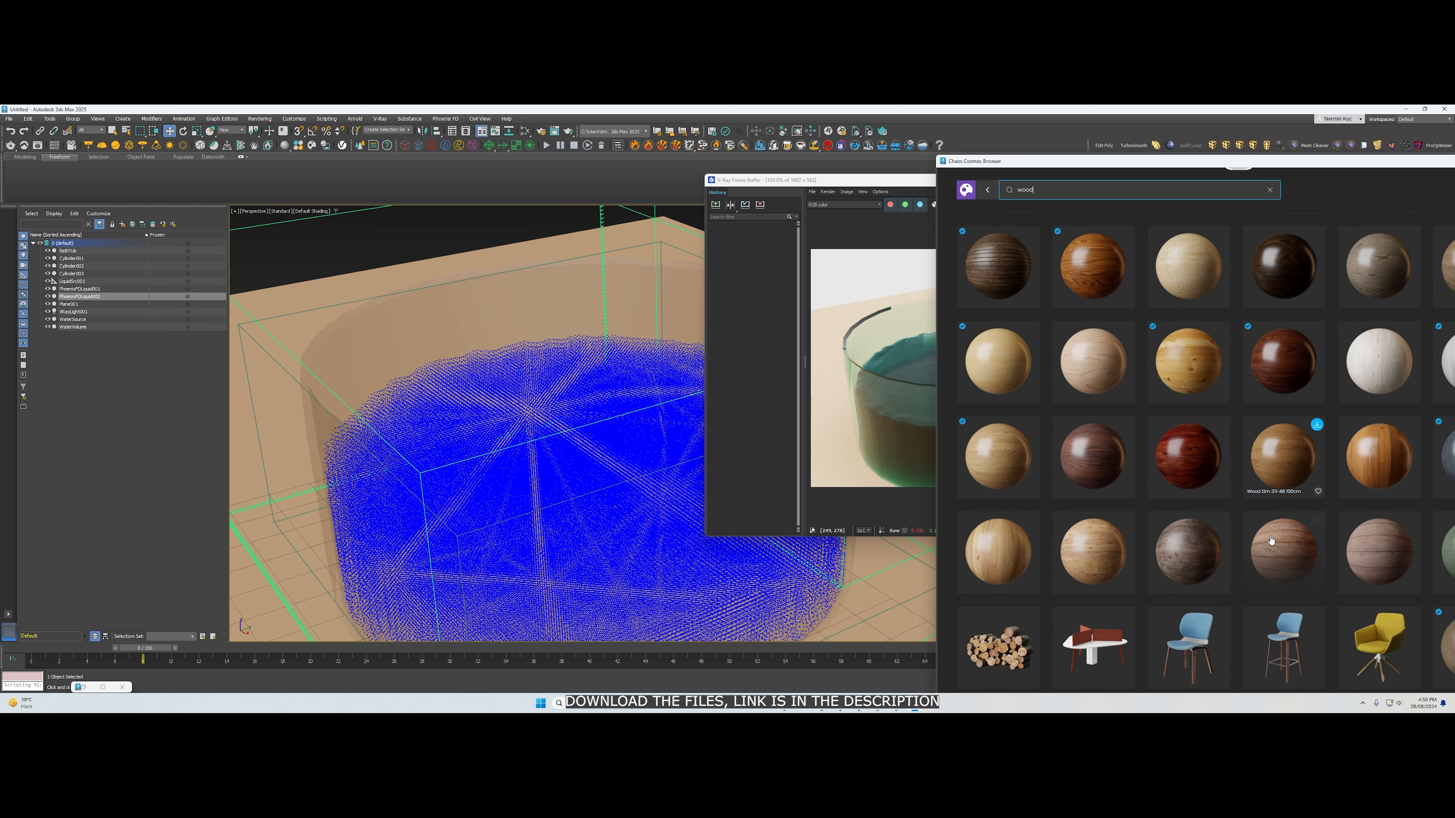
{"action": "scroll", "coordinate": [1270, 540], "scroll_direction": "up", "scroll_amount": 1}
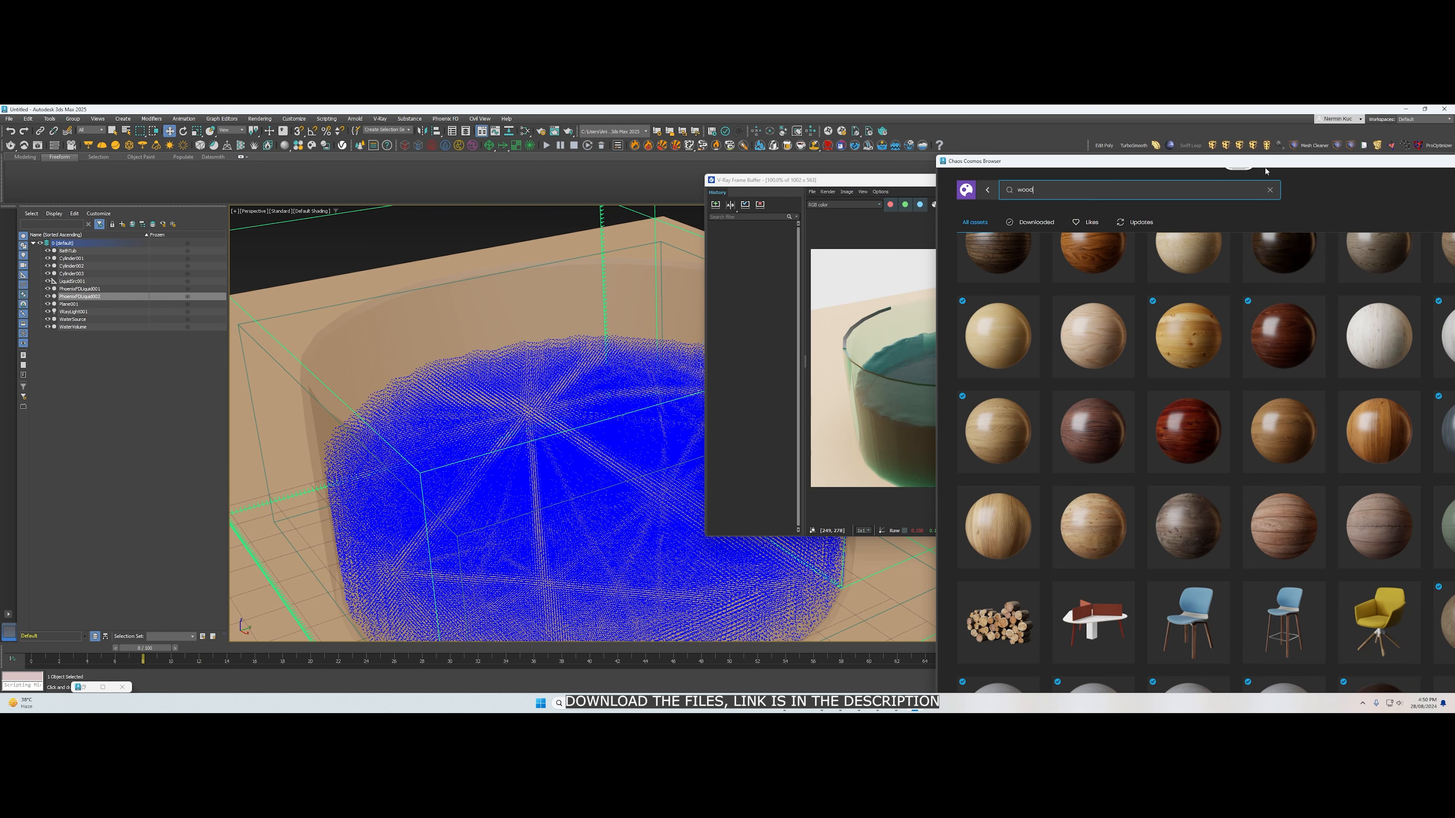
{"action": "left_click_drag", "start_coordinate": [1265, 166], "coordinate": [890, 152]}
{"action": "scroll", "coordinate": [968, 502], "scroll_direction": "down", "scroll_amount": 3}
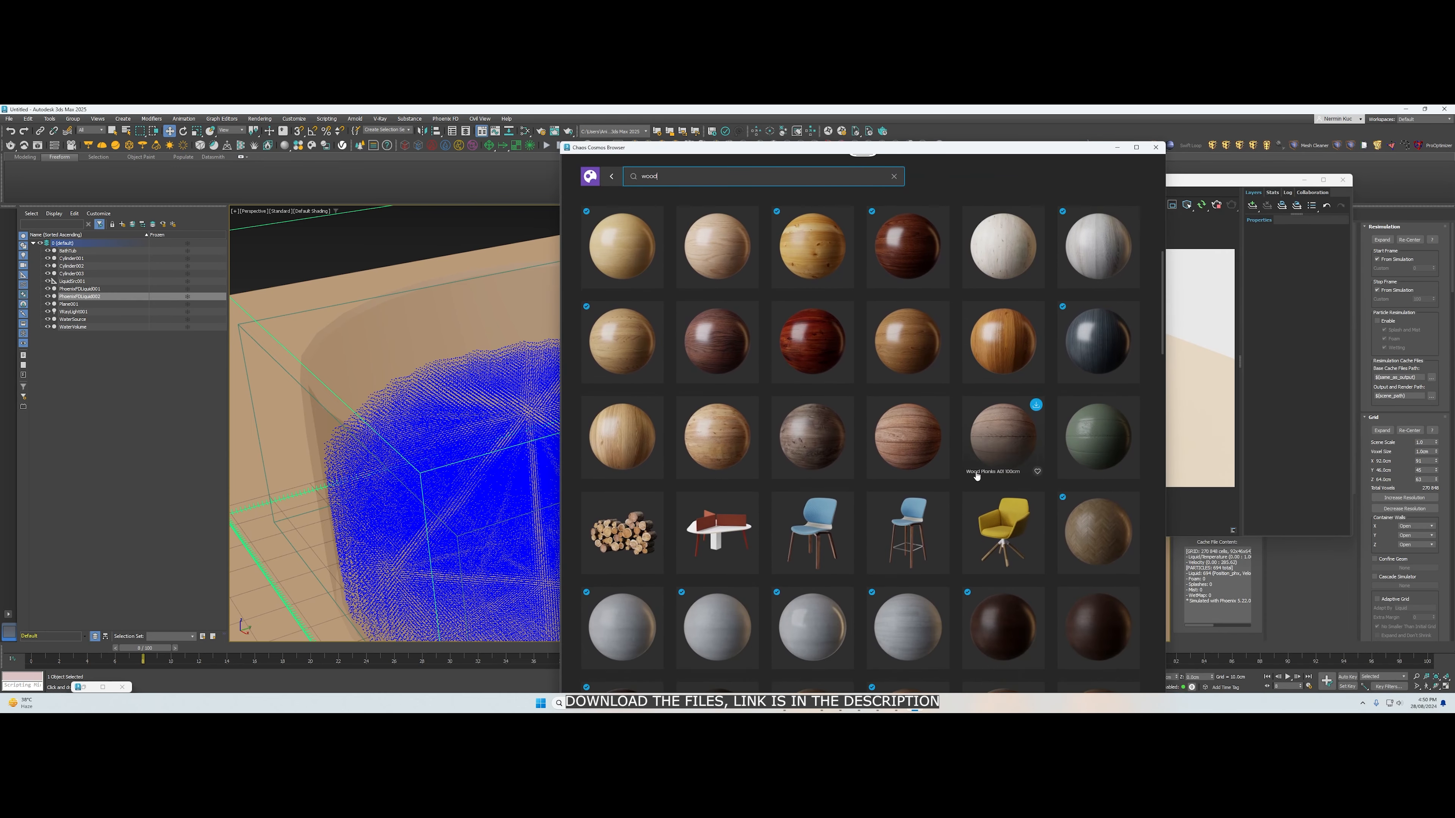
{"action": "scroll", "coordinate": [823, 511], "scroll_direction": "up", "scroll_amount": 1}
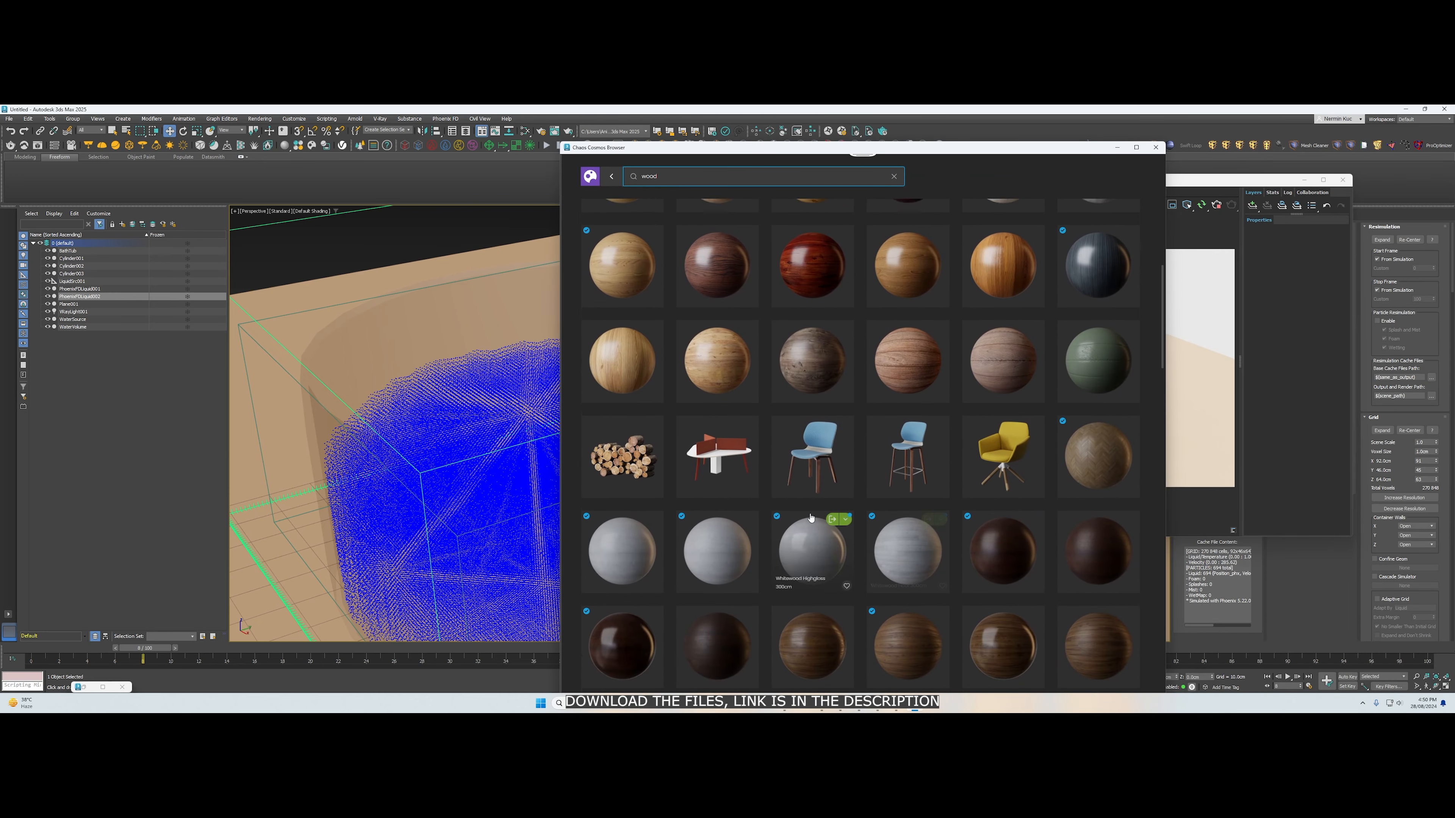
{"action": "scroll", "coordinate": [825, 512], "scroll_direction": "down", "scroll_amount": 8}
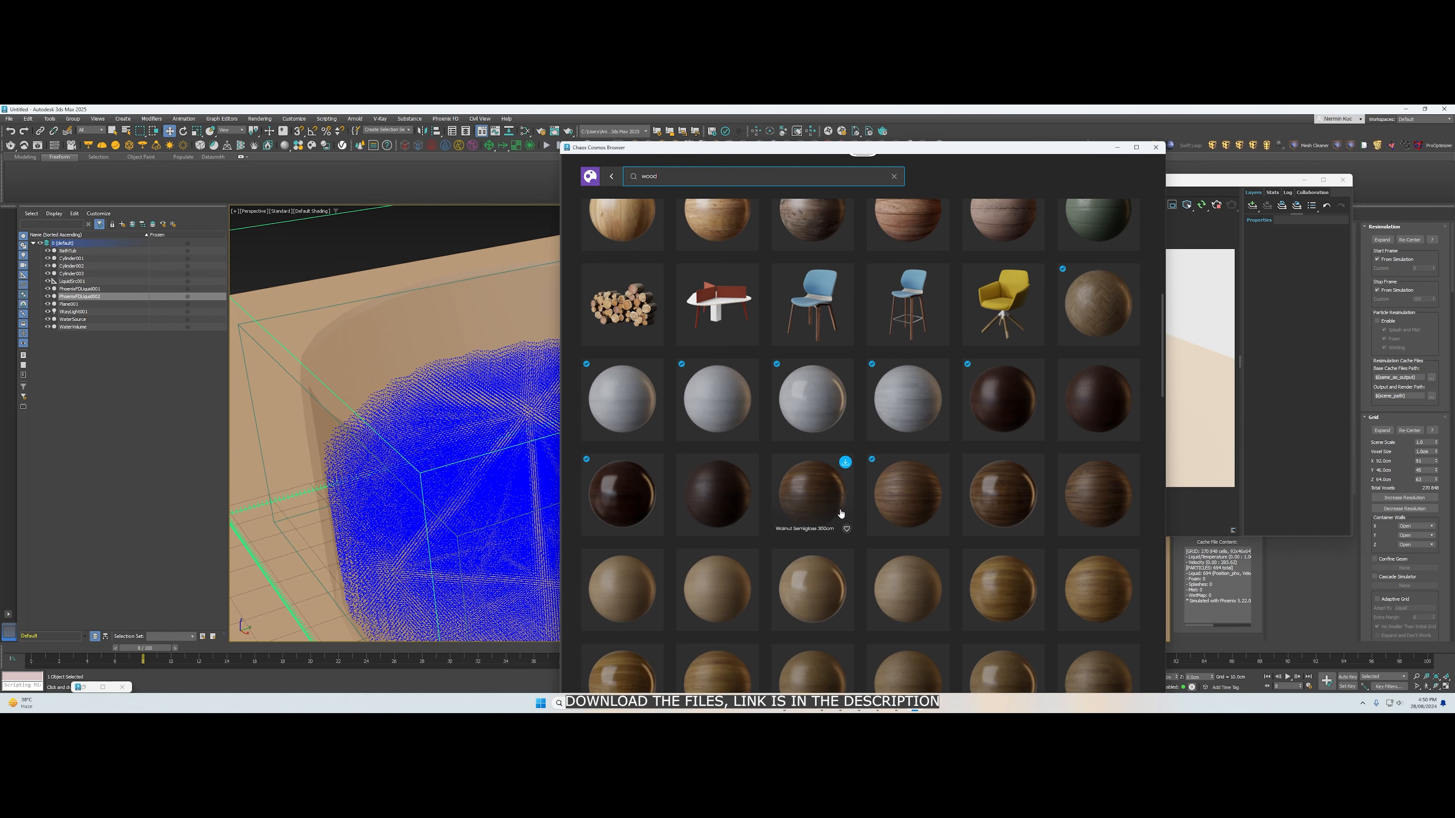
{"action": "scroll", "coordinate": [841, 513], "scroll_direction": "up", "scroll_amount": 4}
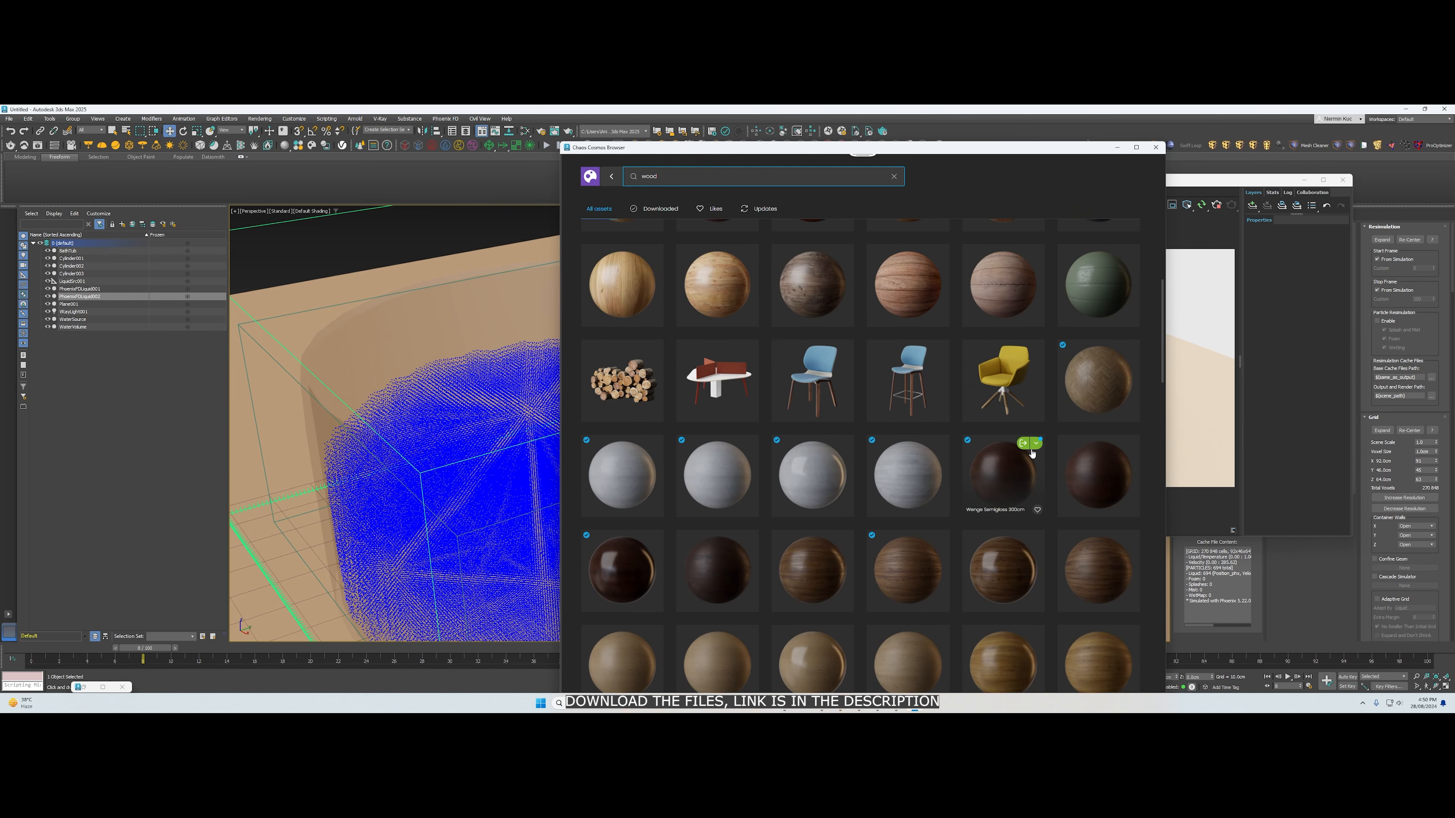
{"action": "left_click", "coordinate": [1024, 444]}
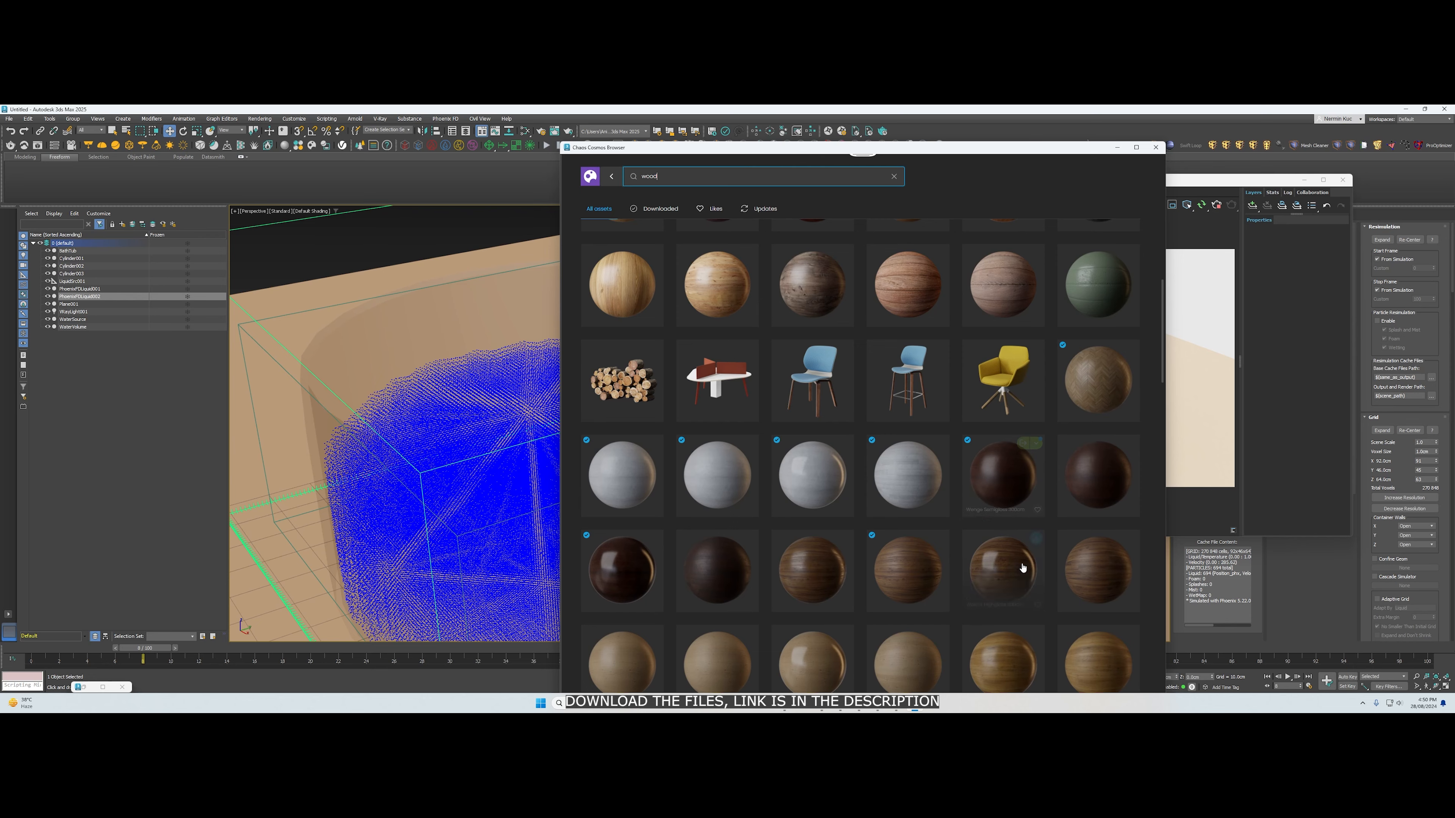
Download the golden-brown 100cm wood material from the wood results and move the Cosmos browser aside to uncover the tub
{"action": "scroll", "coordinate": [1025, 560], "scroll_direction": "down", "scroll_amount": 2}
{"action": "scroll", "coordinate": [955, 490], "scroll_direction": "up", "scroll_amount": 3}
{"action": "scroll", "coordinate": [956, 490], "scroll_direction": "up", "scroll_amount": 8}
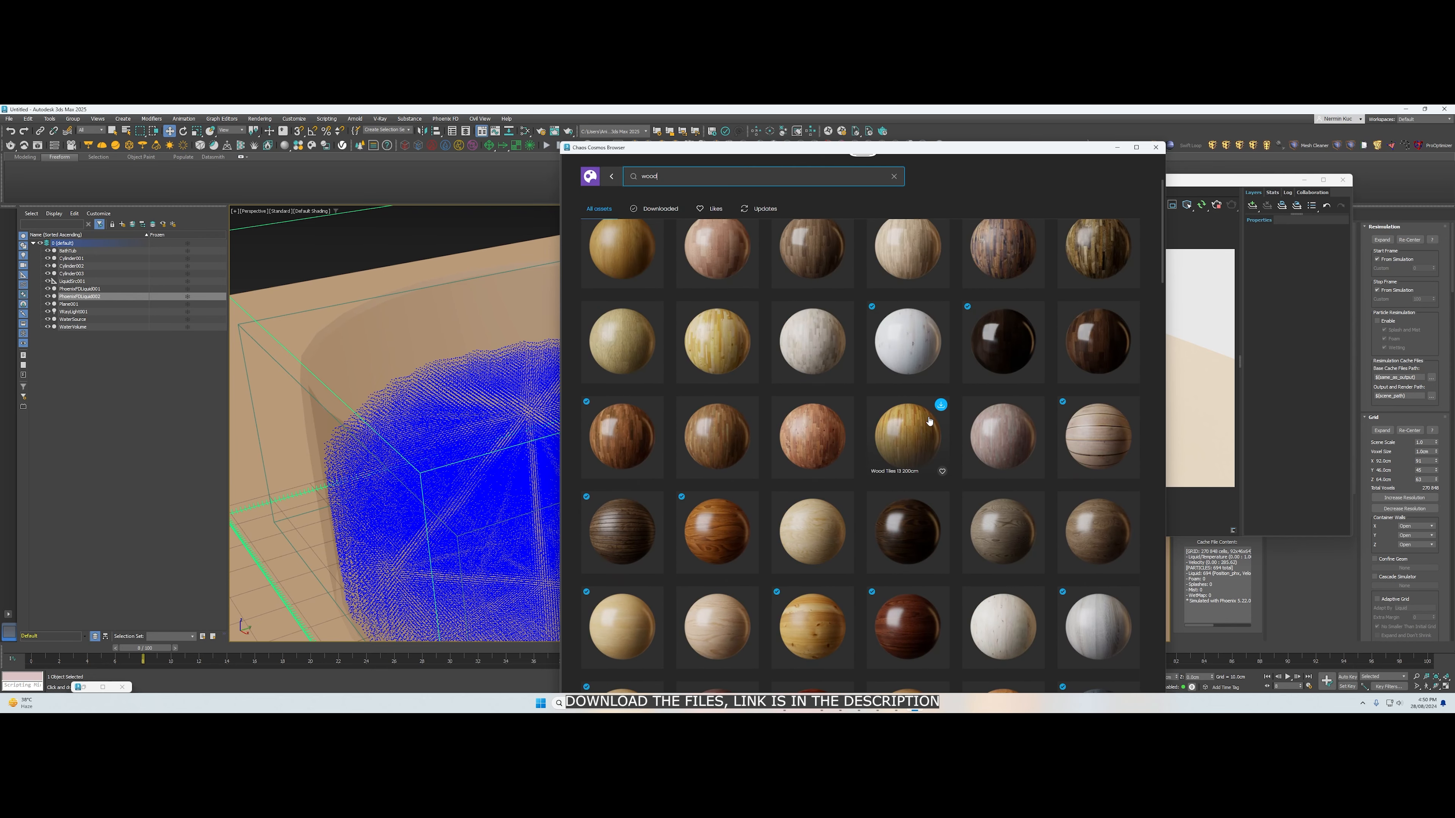
{"action": "scroll", "coordinate": [930, 418], "scroll_direction": "up", "scroll_amount": 5}
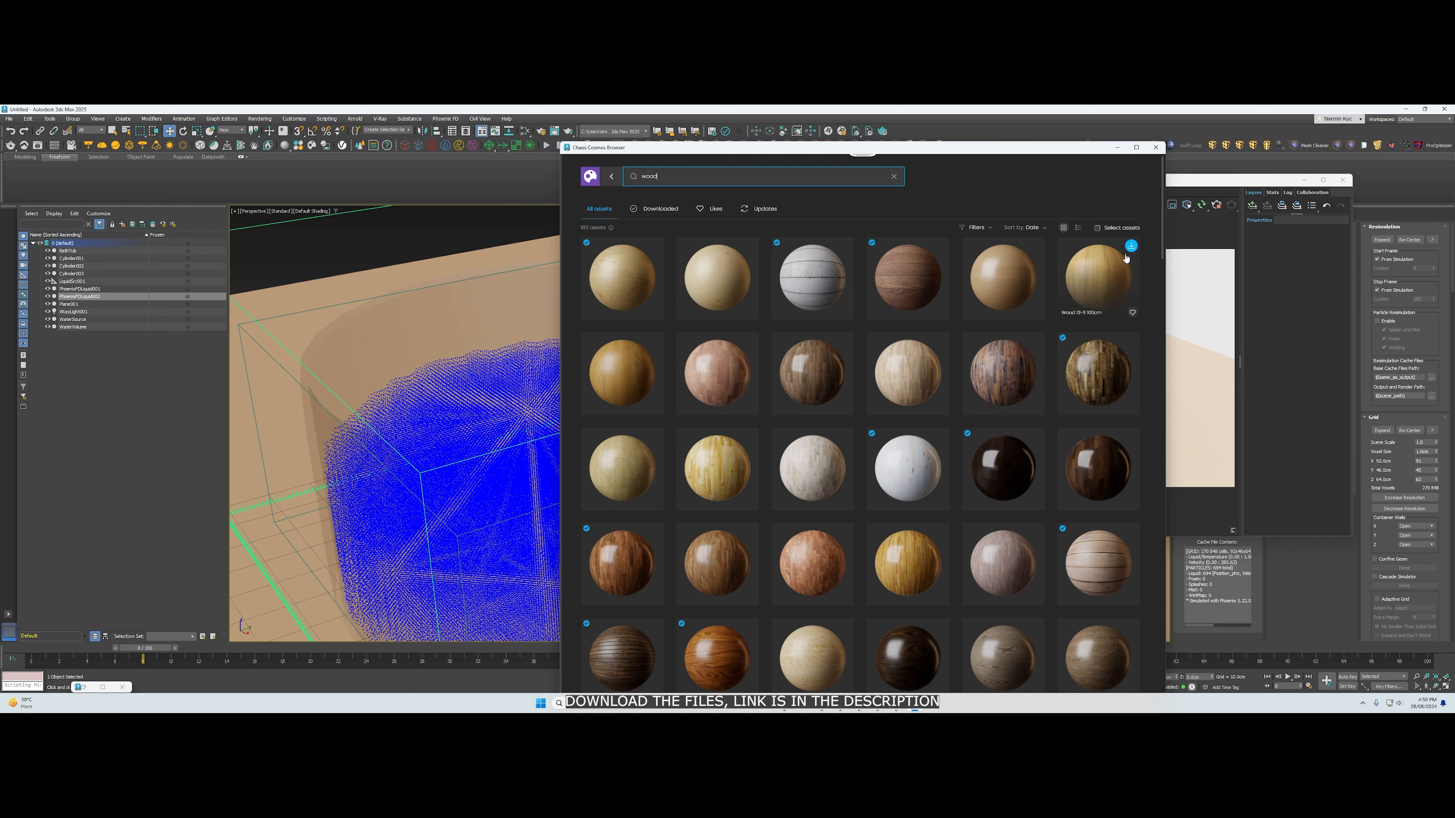
{"action": "left_click", "coordinate": [654, 341]}
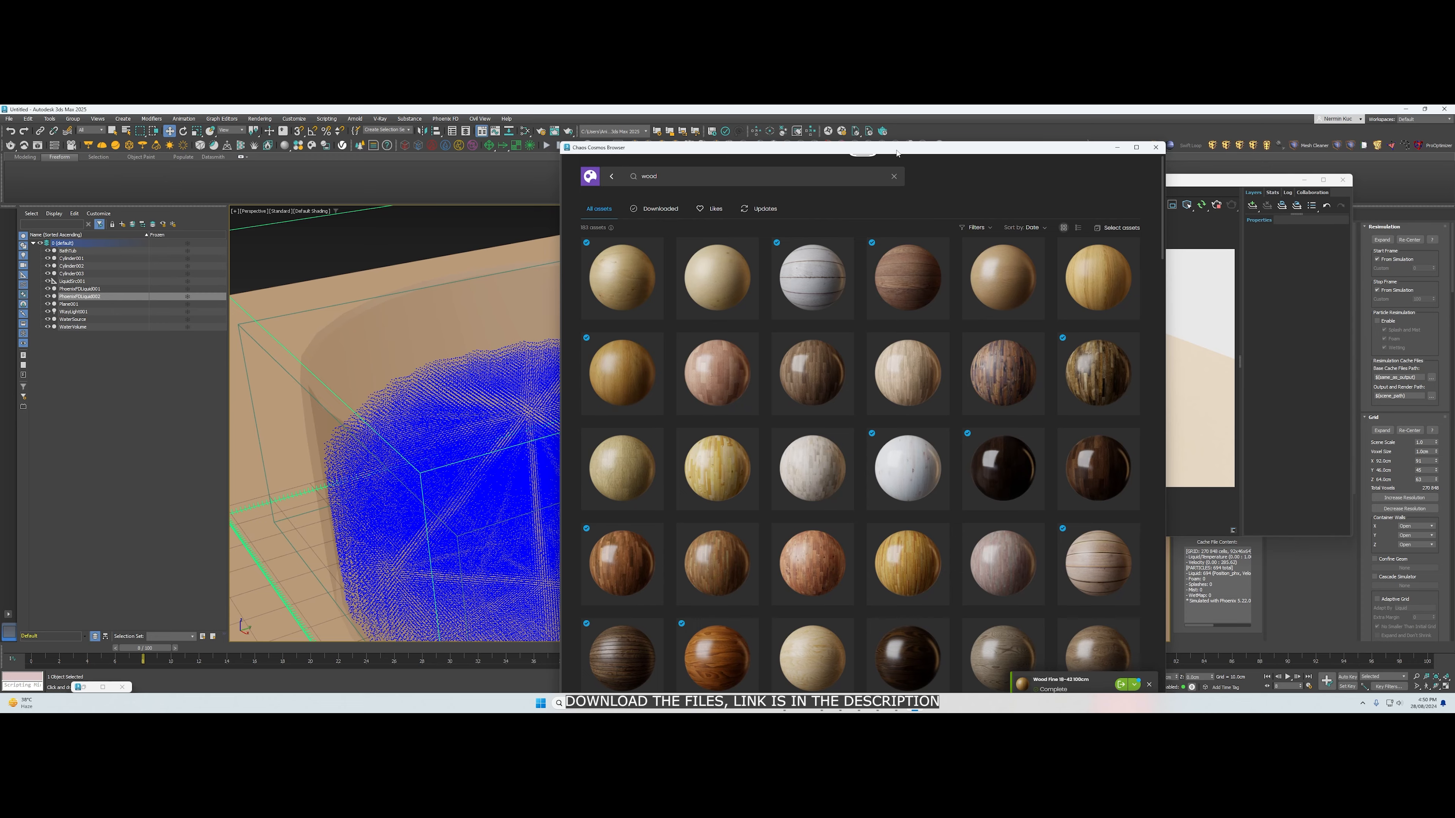
{"action": "left_click_drag", "start_coordinate": [875, 148], "coordinate": [1112, 153]}
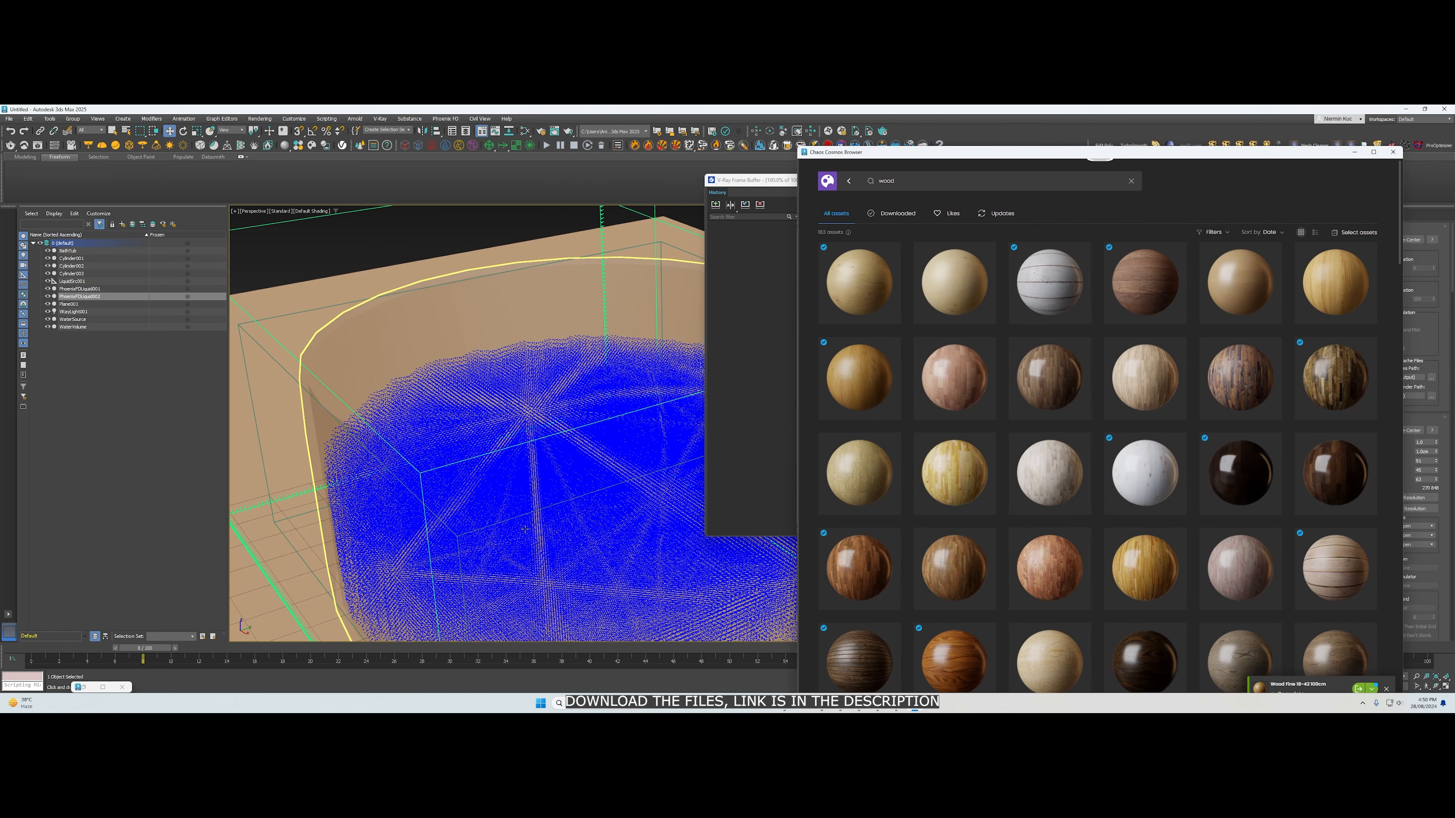
Select the tub and open the Slate Material Editor, placed so the Cosmos browser stays uncovered
{"action": "left_click", "coordinate": [387, 329]}
{"action": "key", "text": "m"}
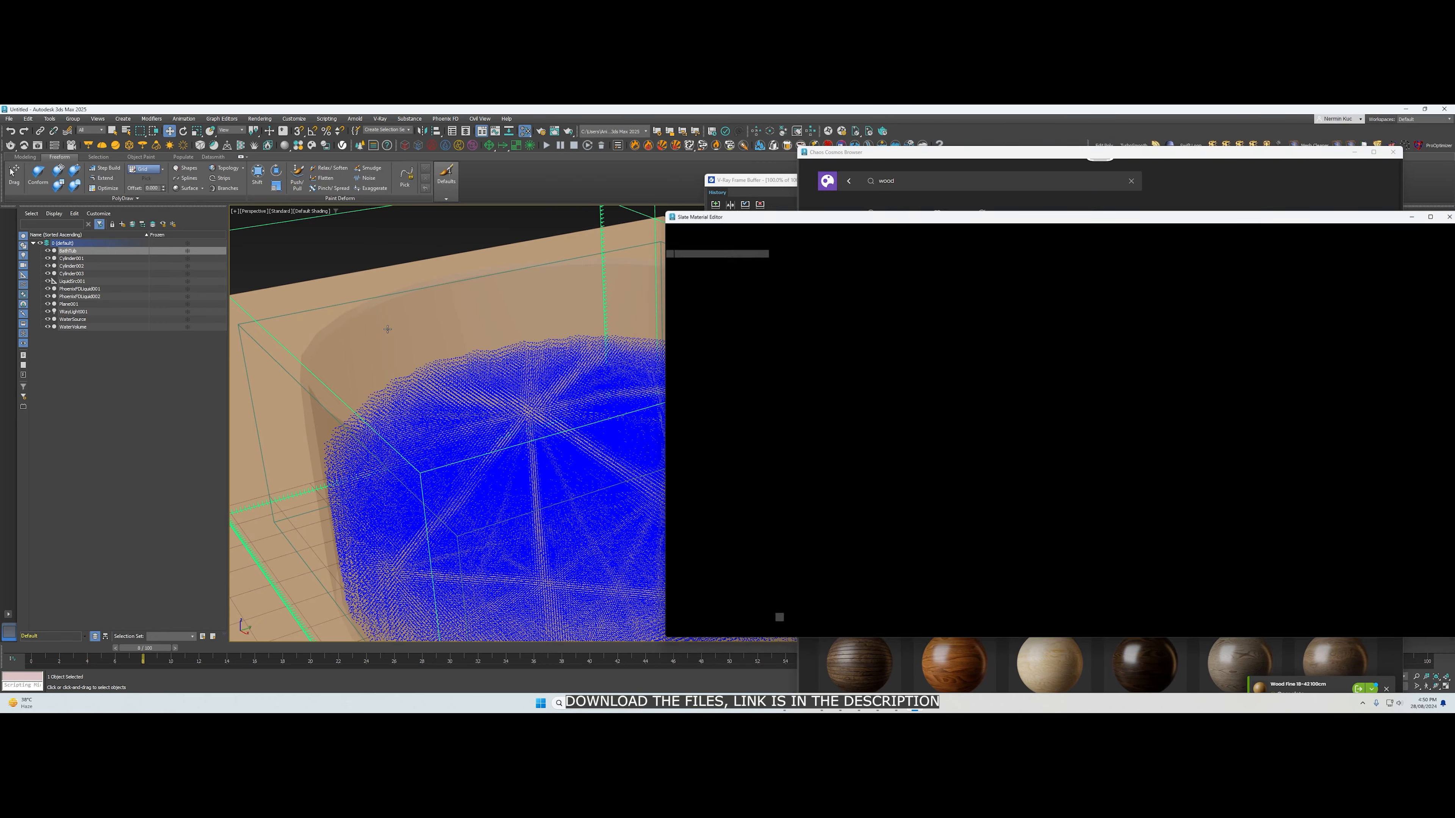
{"action": "left_click_drag", "start_coordinate": [1026, 216], "coordinate": [453, 216]}
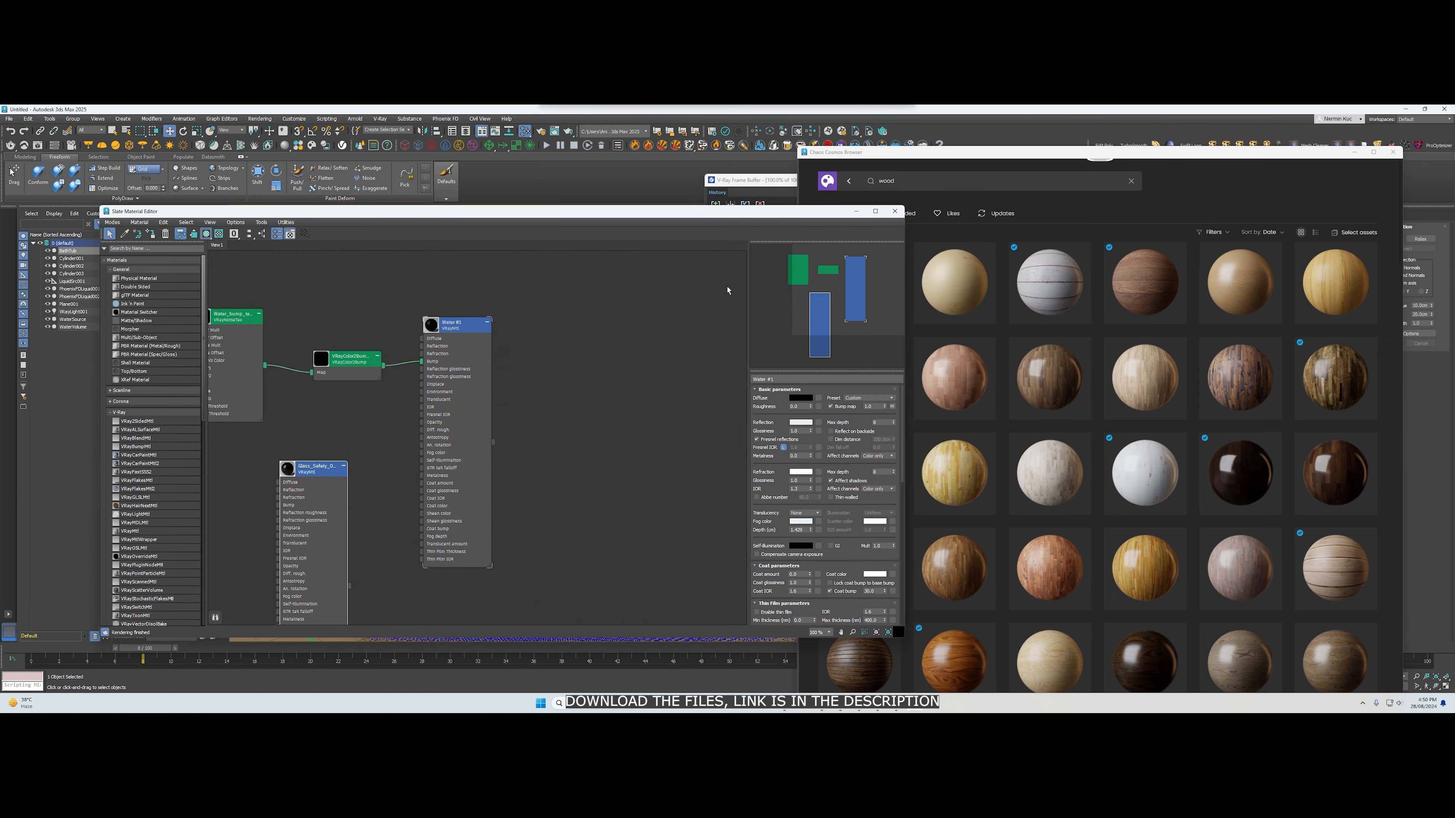
{"action": "left_click_drag", "start_coordinate": [735, 219], "coordinate": [559, 213]}
Import the golden-brown 100cm Wood Pine material into the Slate Material Editor and move its node tree clear of the existing nodes
{"action": "mouse_move", "coordinate": [881, 350]}
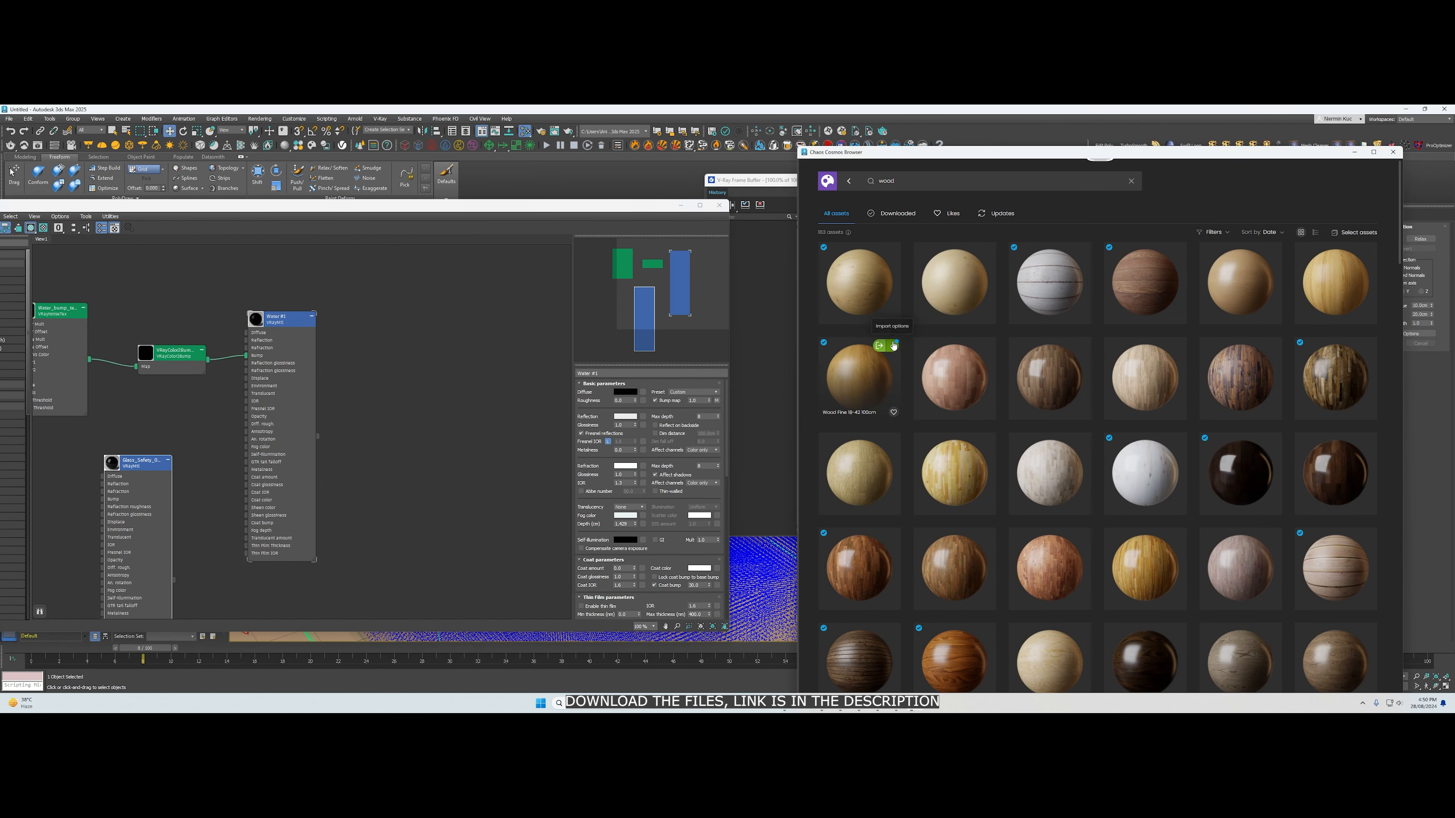
{"action": "left_click", "coordinate": [892, 346]}
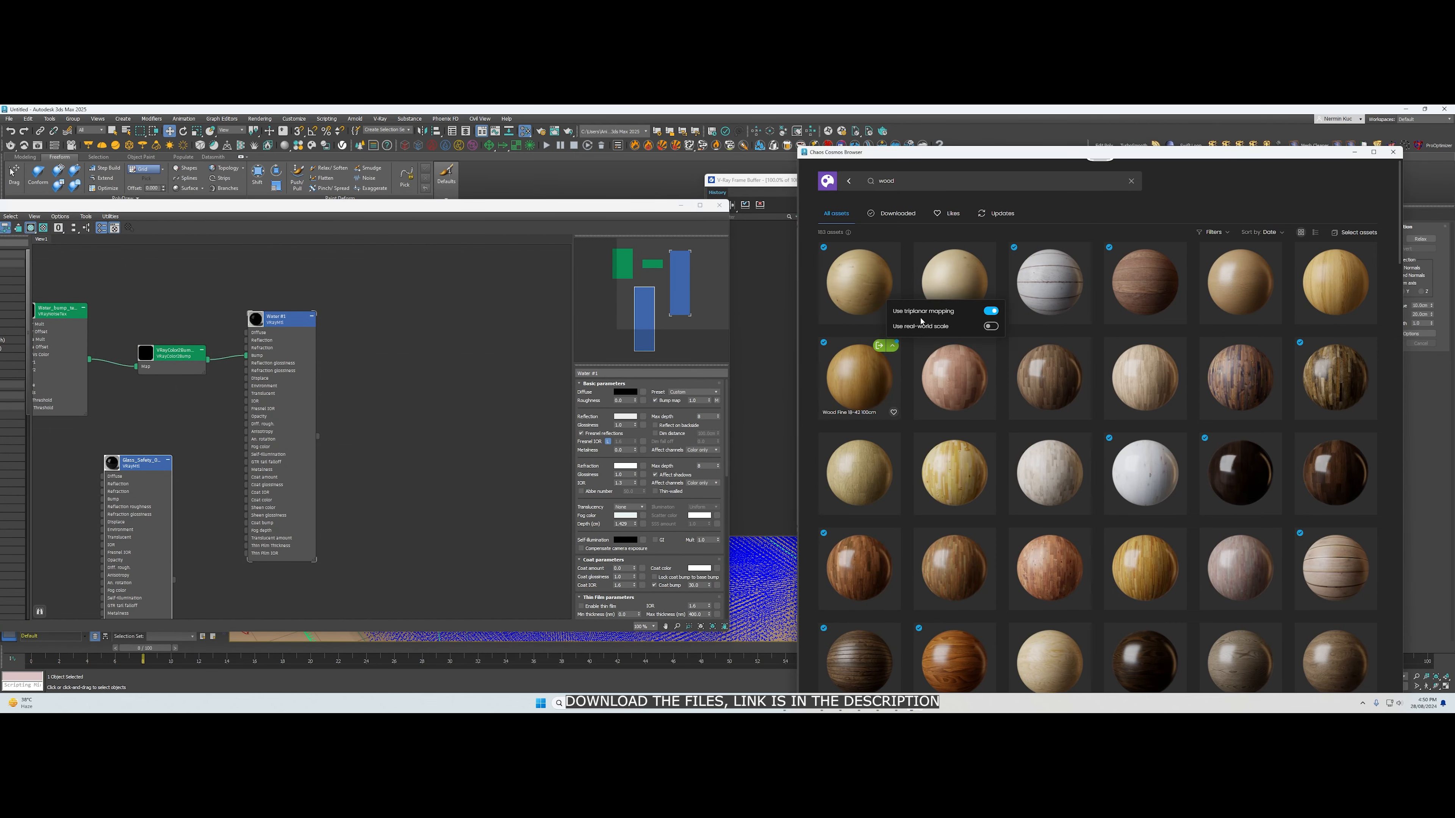
{"action": "left_click", "coordinate": [880, 348]}
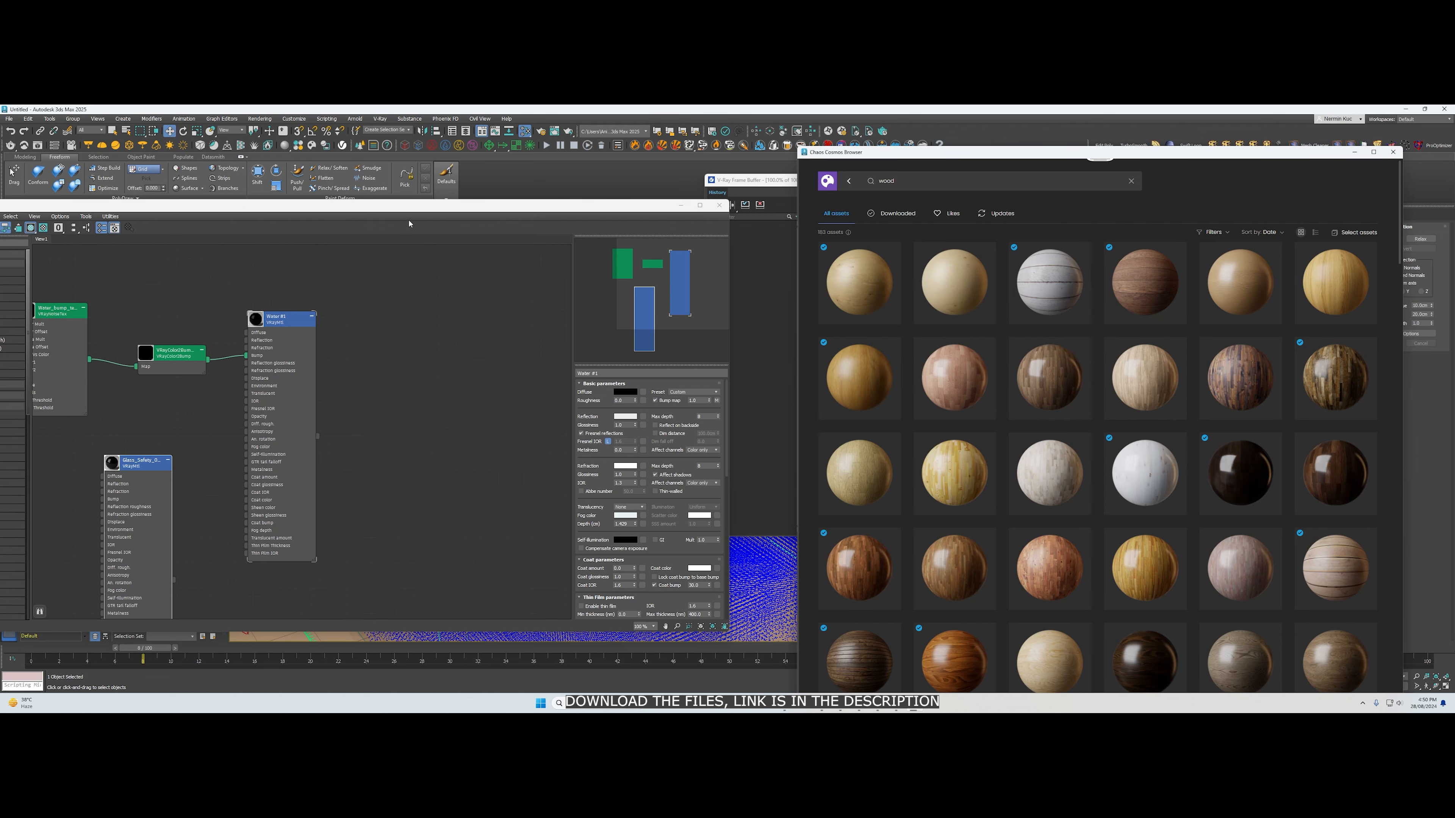
{"action": "left_click_drag", "start_coordinate": [405, 206], "coordinate": [498, 189]}
{"action": "scroll", "coordinate": [494, 391], "scroll_direction": "down", "scroll_amount": 2}
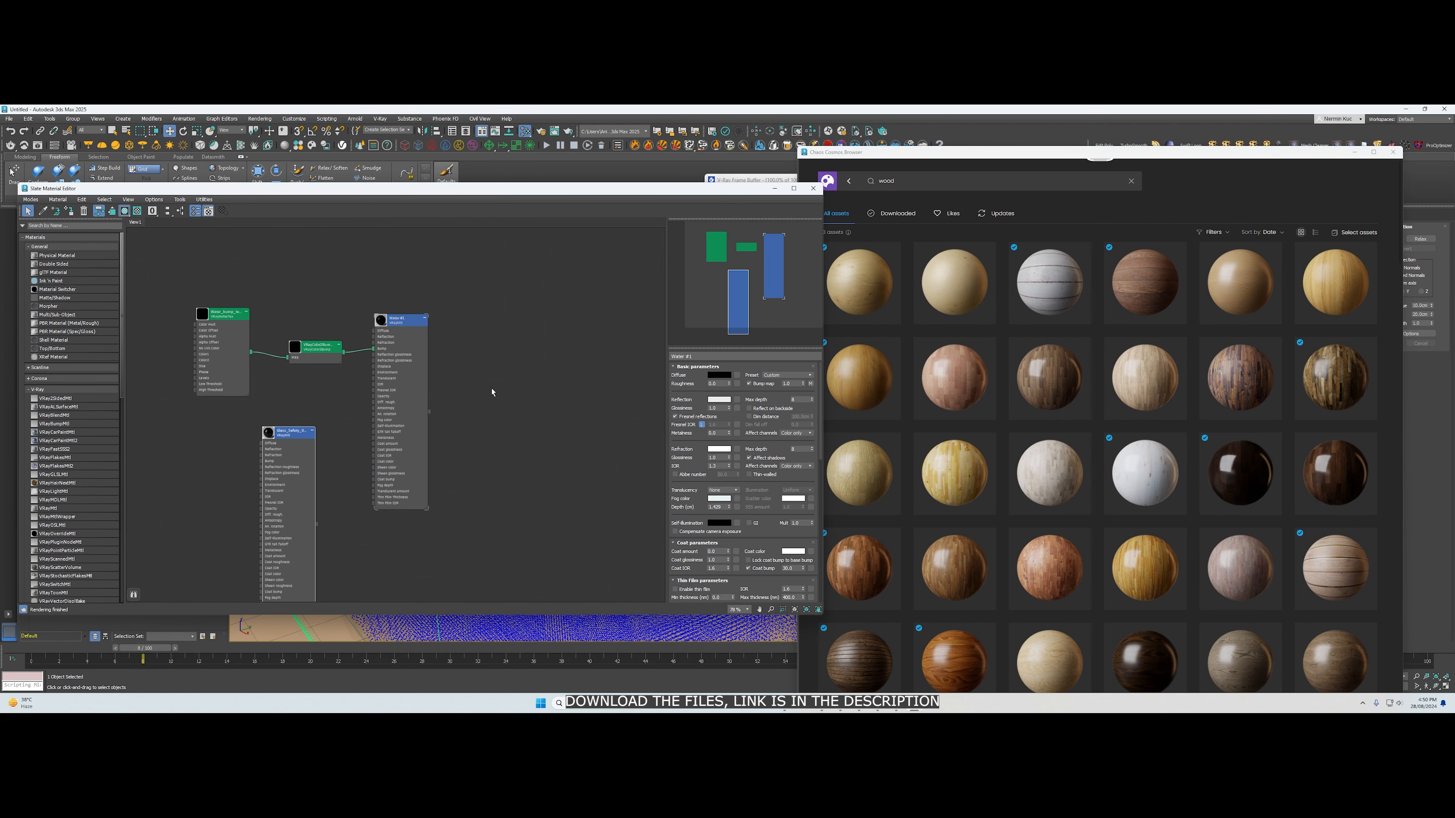
{"action": "scroll", "coordinate": [491, 389], "scroll_direction": "down", "scroll_amount": 5}
{"action": "middle_click_drag", "start_coordinate": [502, 381], "coordinate": [428, 375]}
{"action": "scroll", "coordinate": [422, 375], "scroll_direction": "up", "scroll_amount": 4}
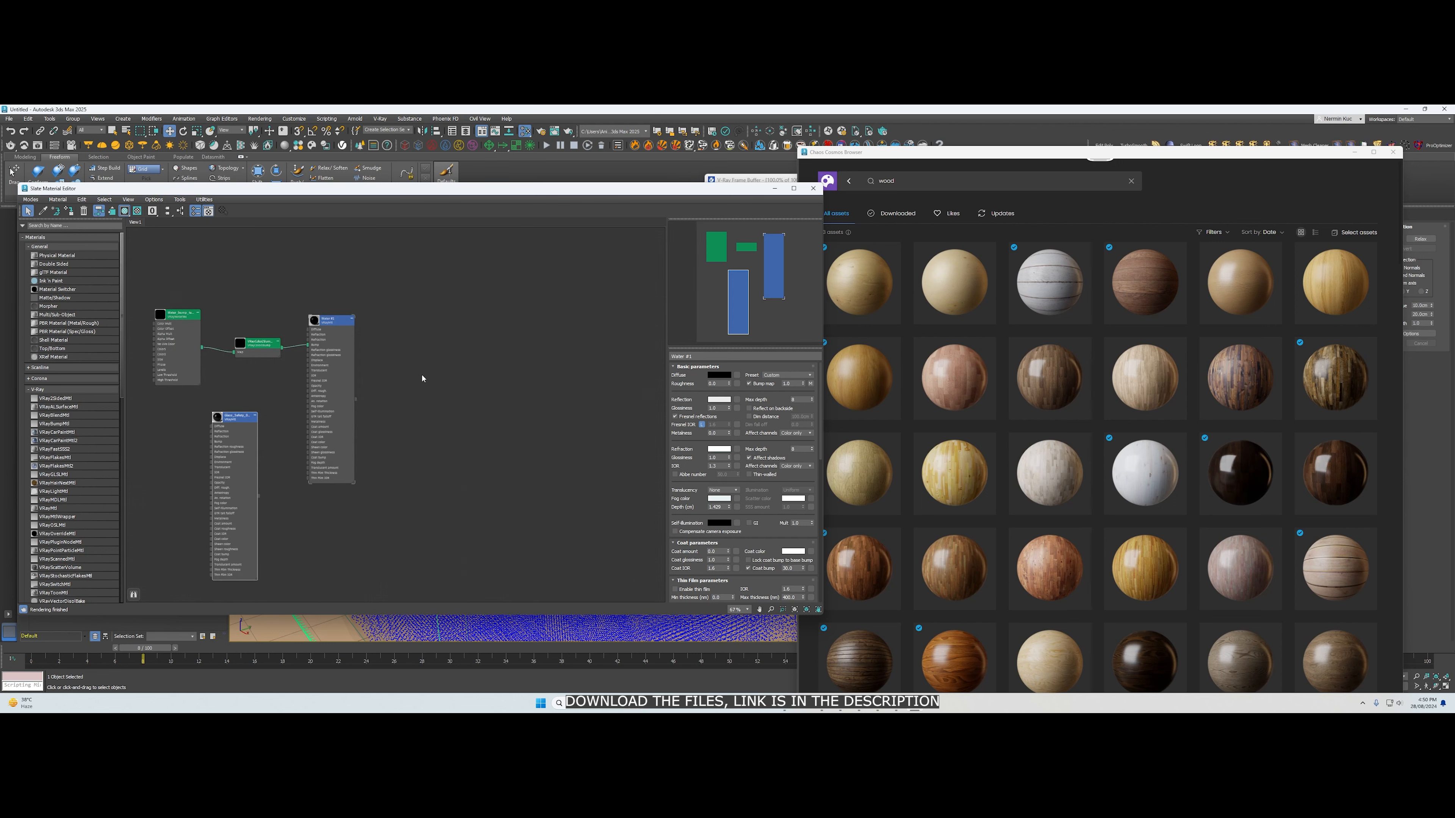
{"action": "scroll", "coordinate": [422, 378], "scroll_direction": "up", "scroll_amount": 1}
{"action": "left_click", "coordinate": [880, 348]}
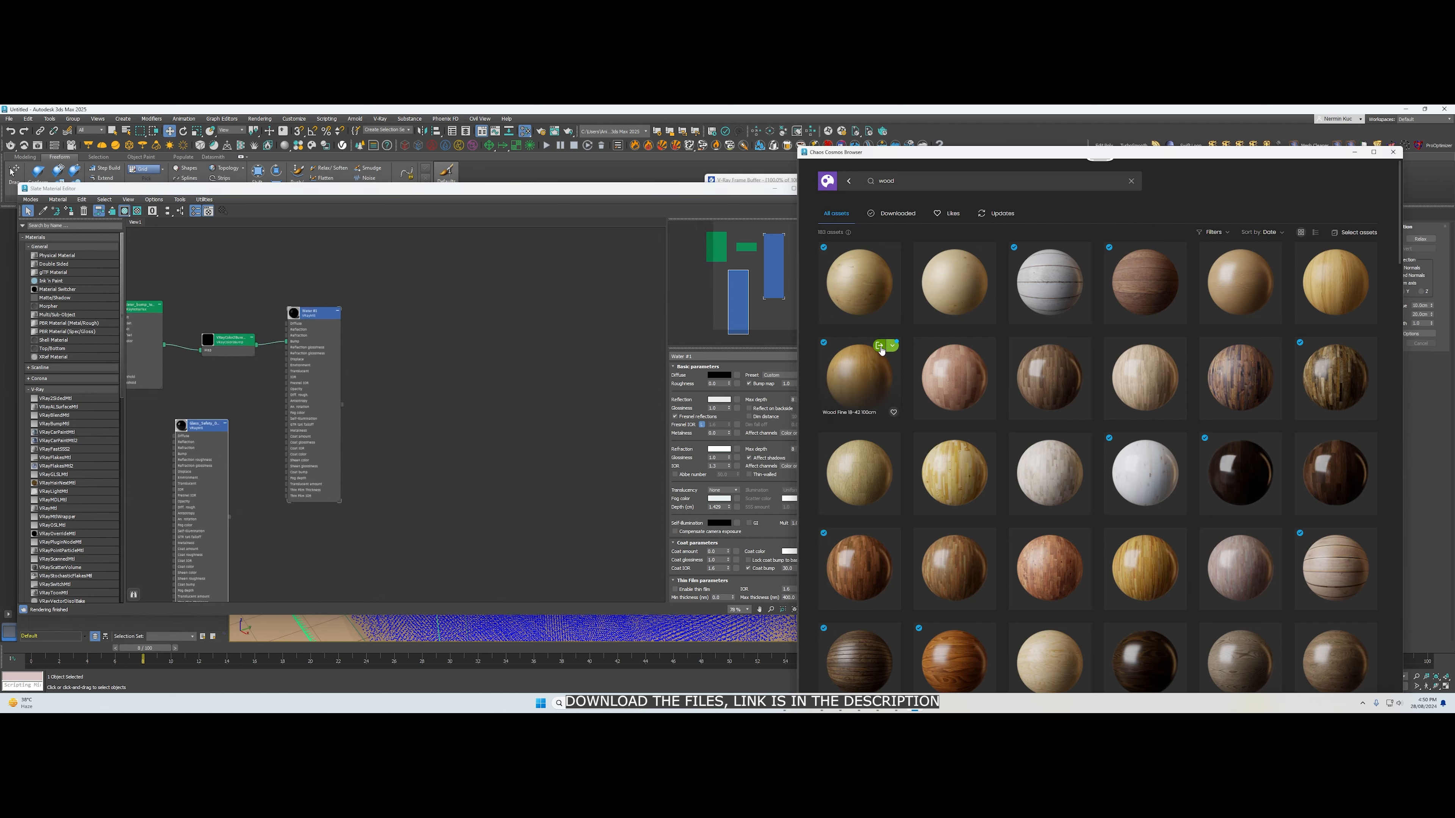
{"action": "left_click", "coordinate": [879, 346]}
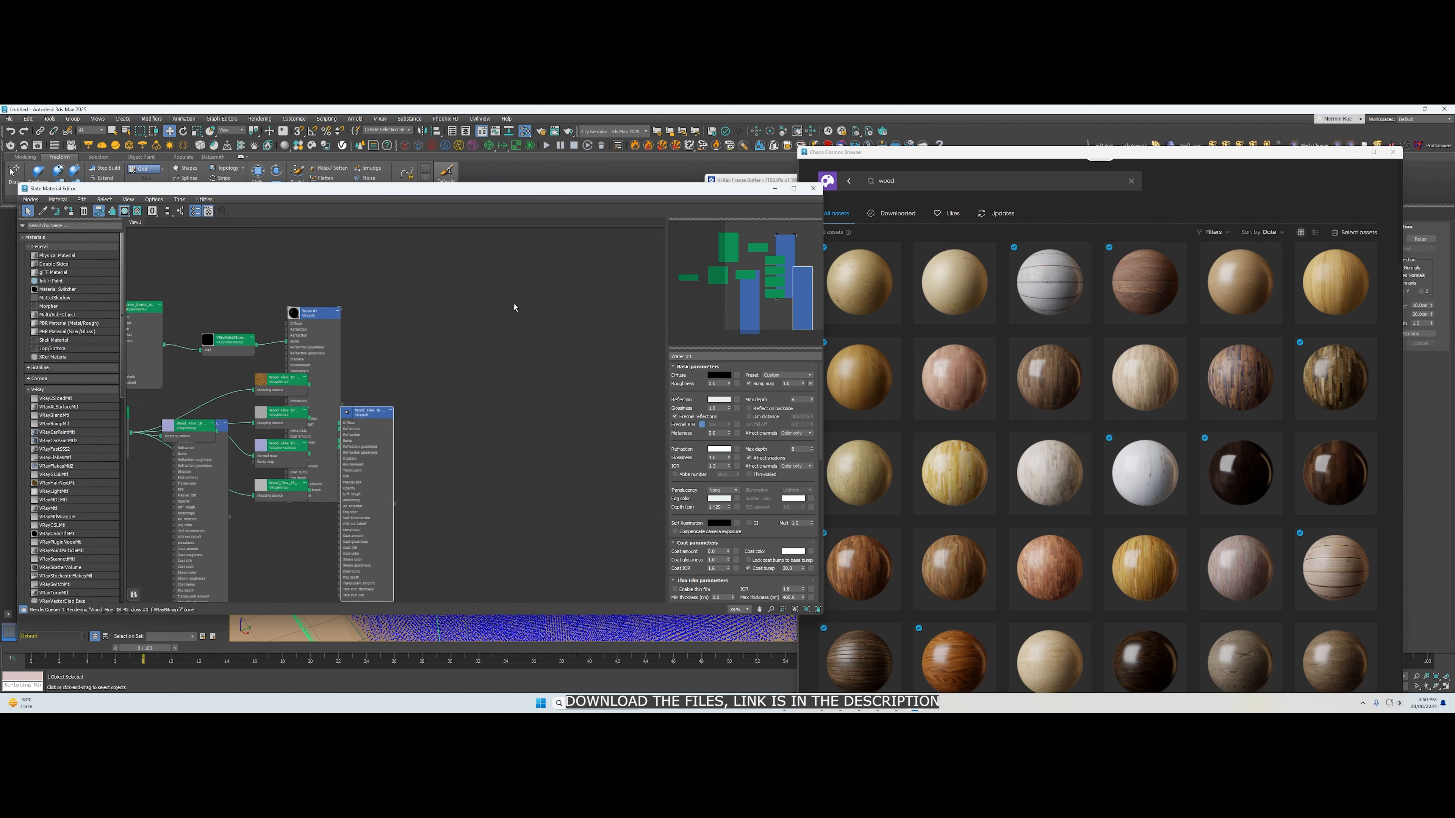
{"action": "left_click_drag", "start_coordinate": [375, 411], "coordinate": [501, 232]}
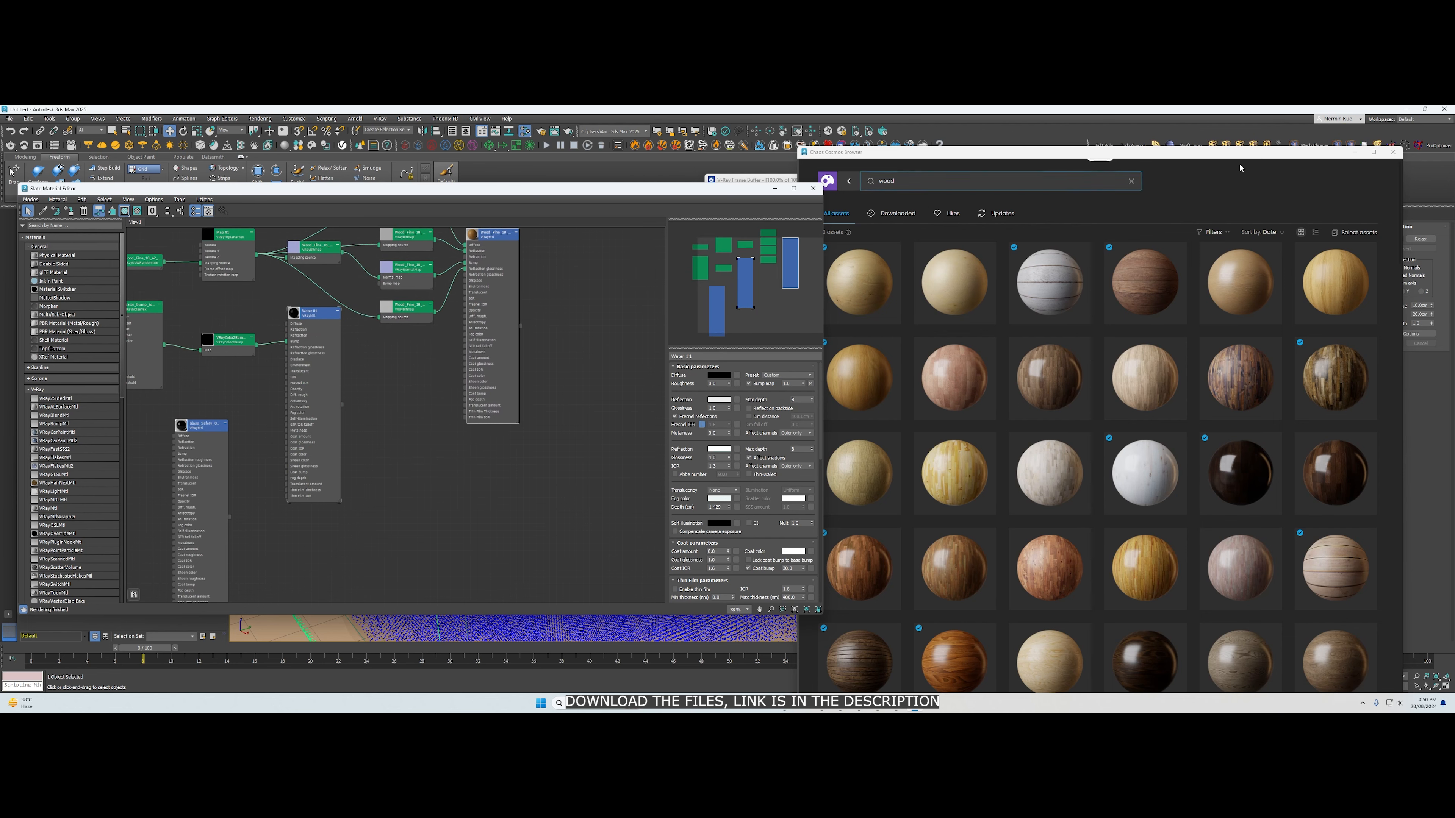
Assign the Wood Pine material to the faucet's spout, horizontal pipe and upright post, and check it in the render window
{"action": "left_click", "coordinate": [1354, 152]}
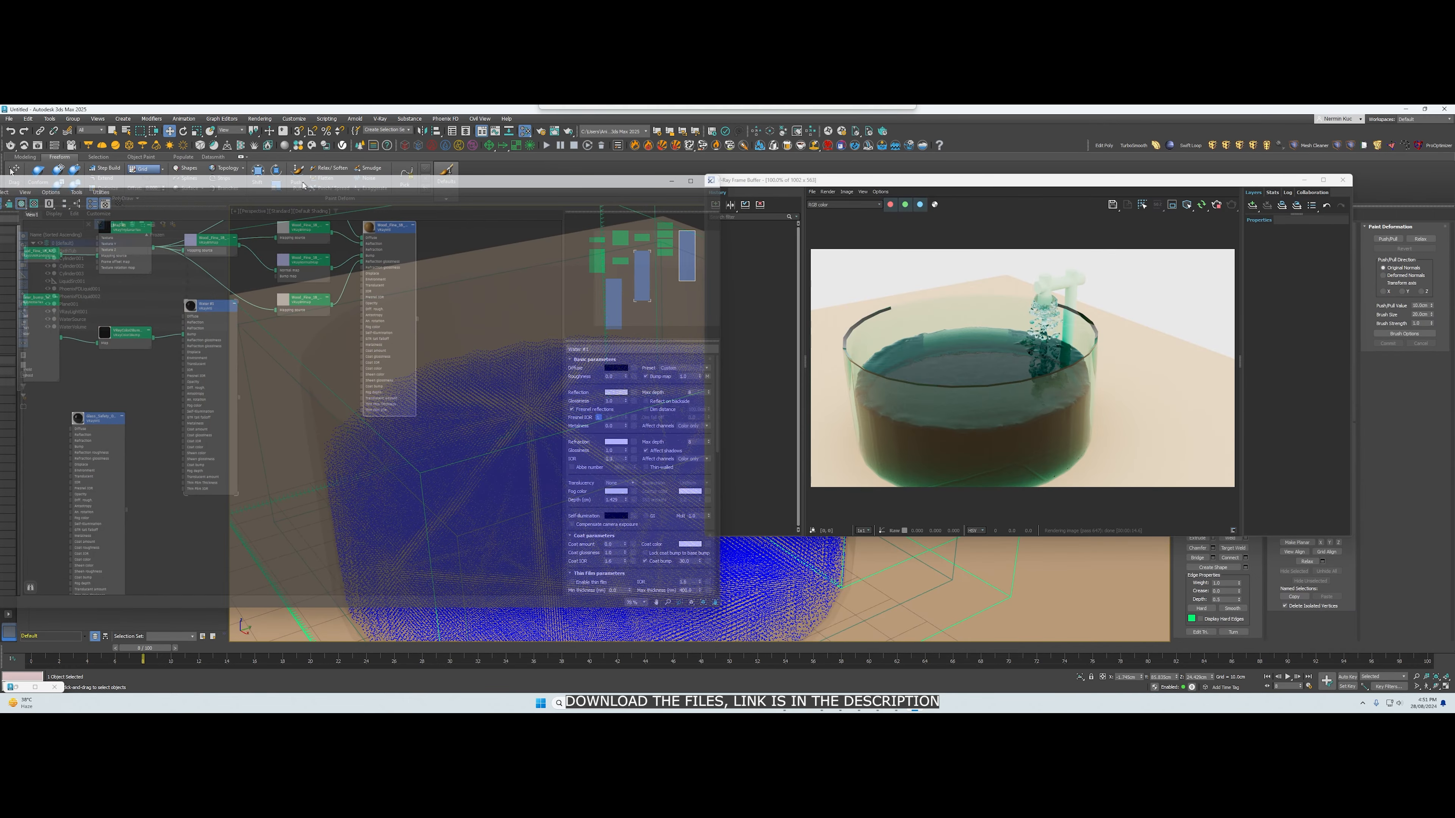
{"action": "left_click_drag", "start_coordinate": [879, 184], "coordinate": [905, 322]}
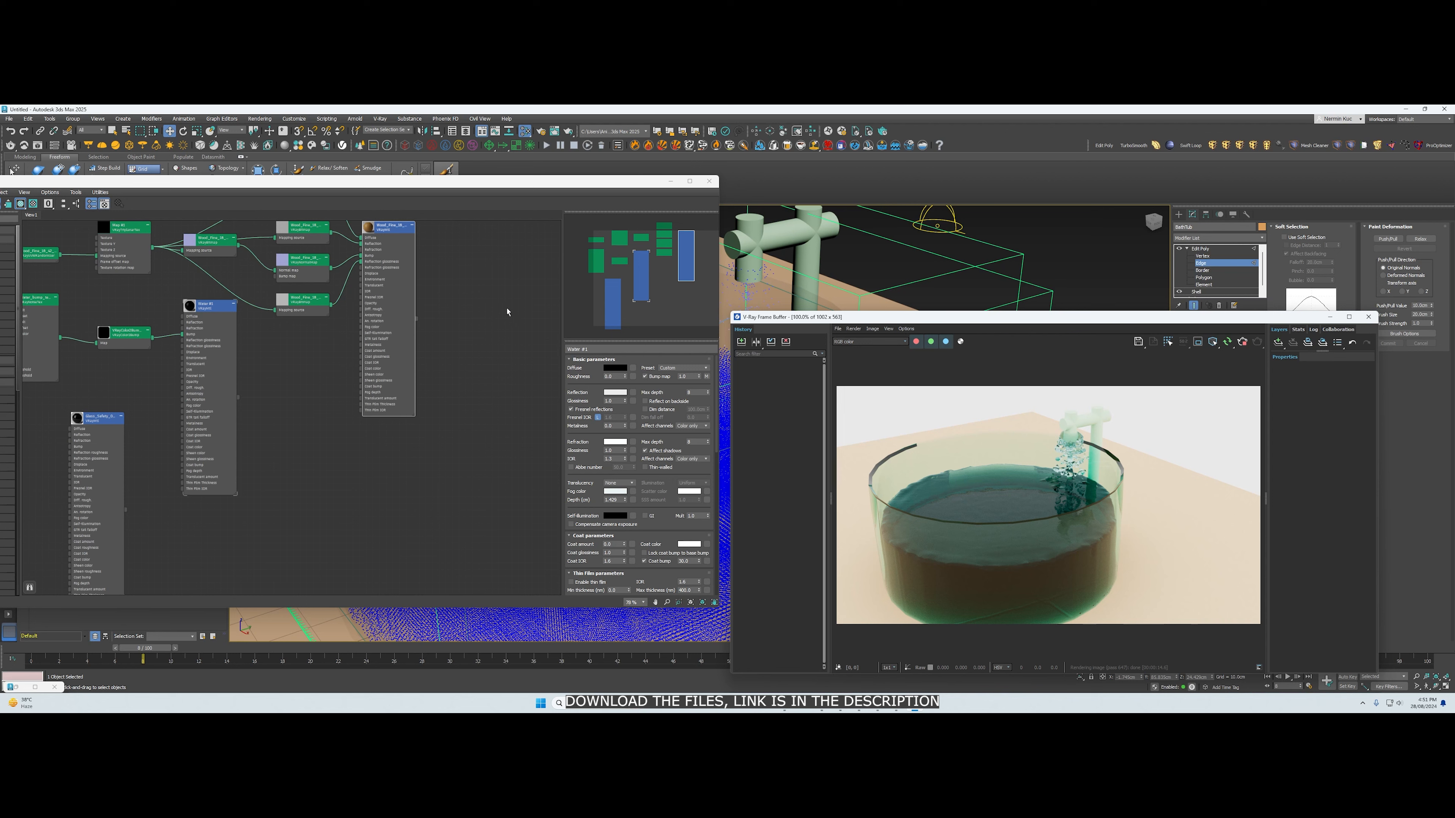
{"action": "left_click_drag", "start_coordinate": [417, 323], "coordinate": [754, 241]}
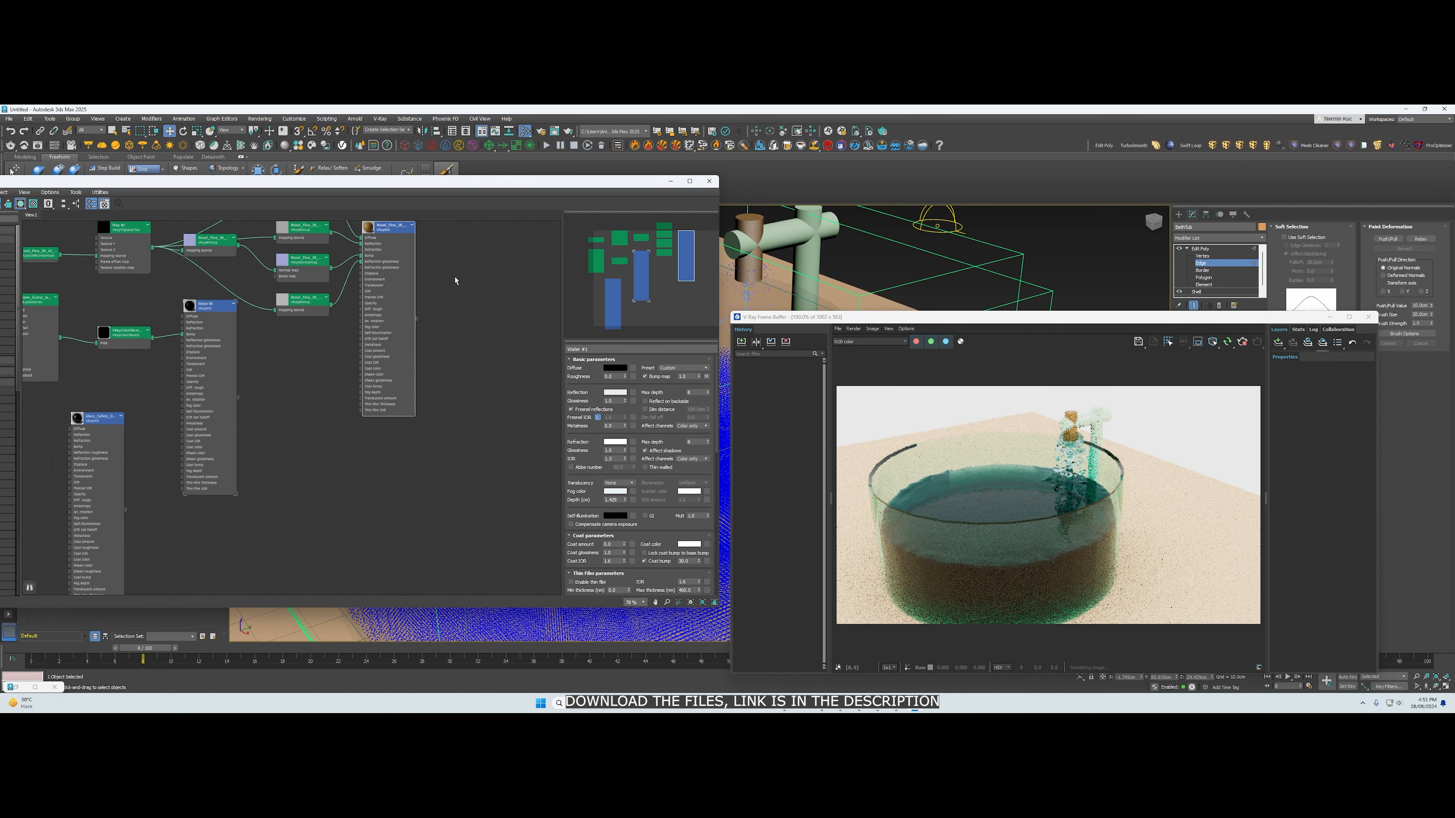
{"action": "left_click_drag", "start_coordinate": [417, 321], "coordinate": [779, 229]}
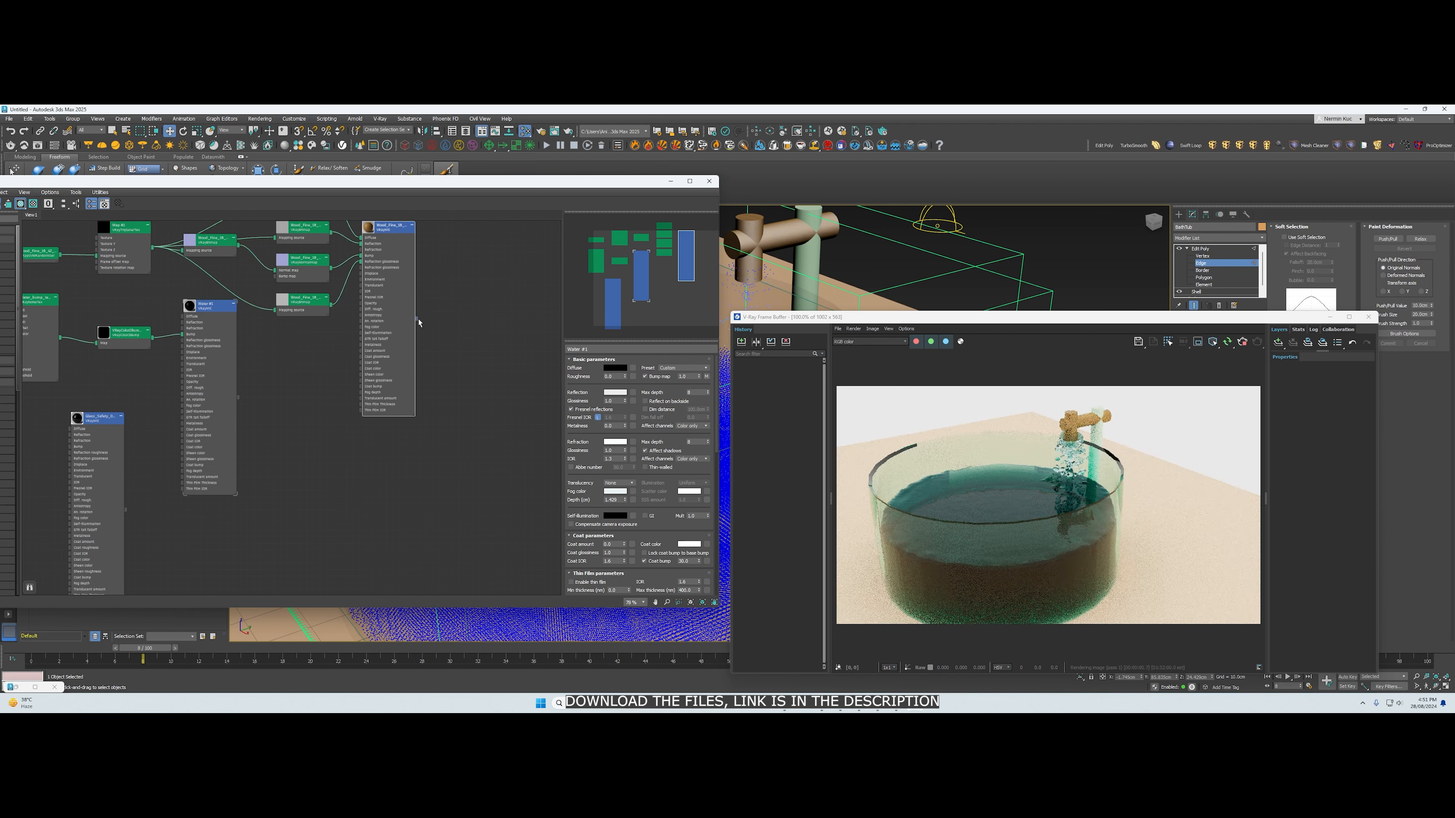
{"action": "left_click_drag", "start_coordinate": [416, 321], "coordinate": [800, 263]}
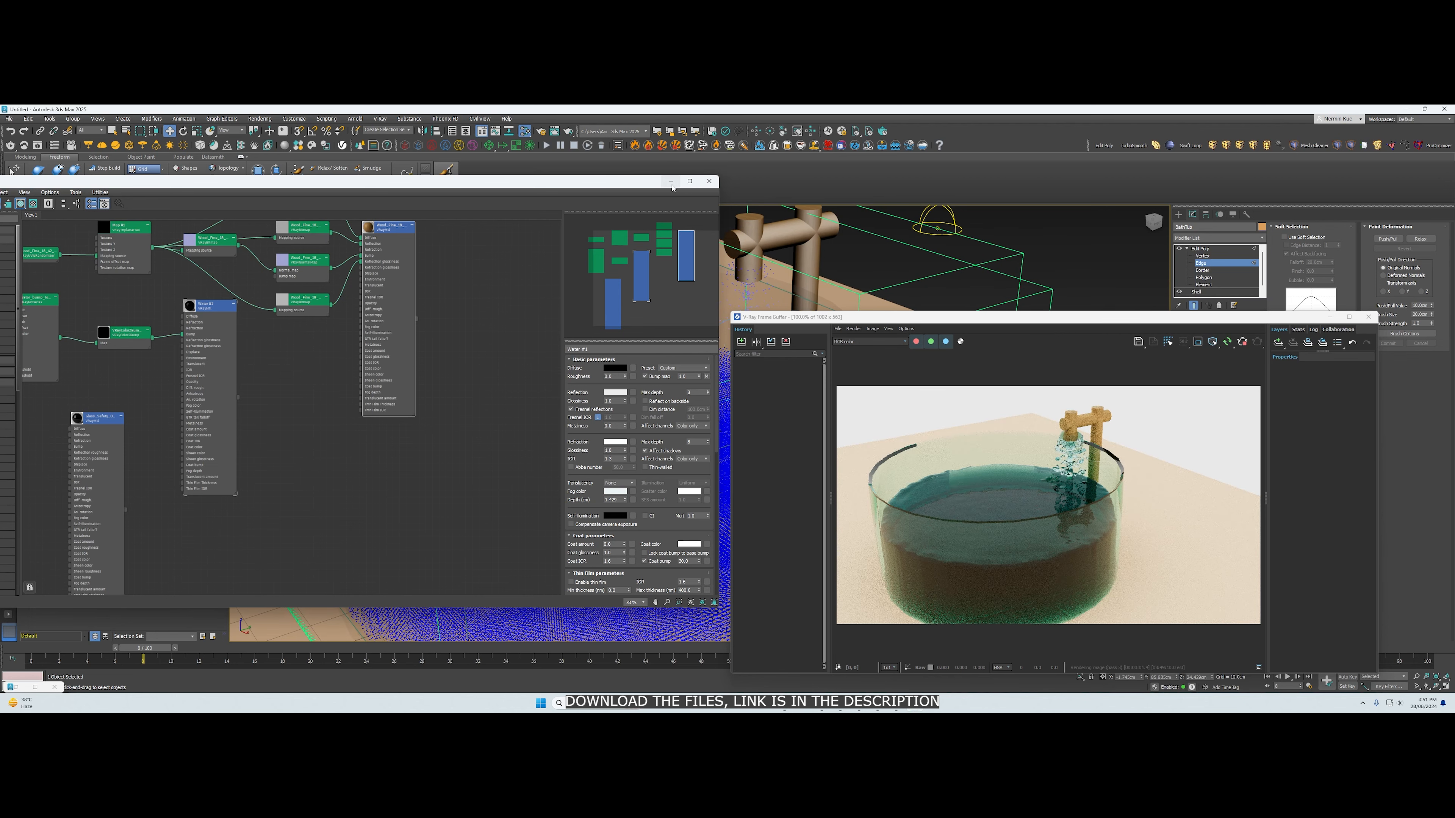
{"action": "left_click", "coordinate": [671, 181]}
{"action": "left_click_drag", "start_coordinate": [1029, 321], "coordinate": [424, 167]}
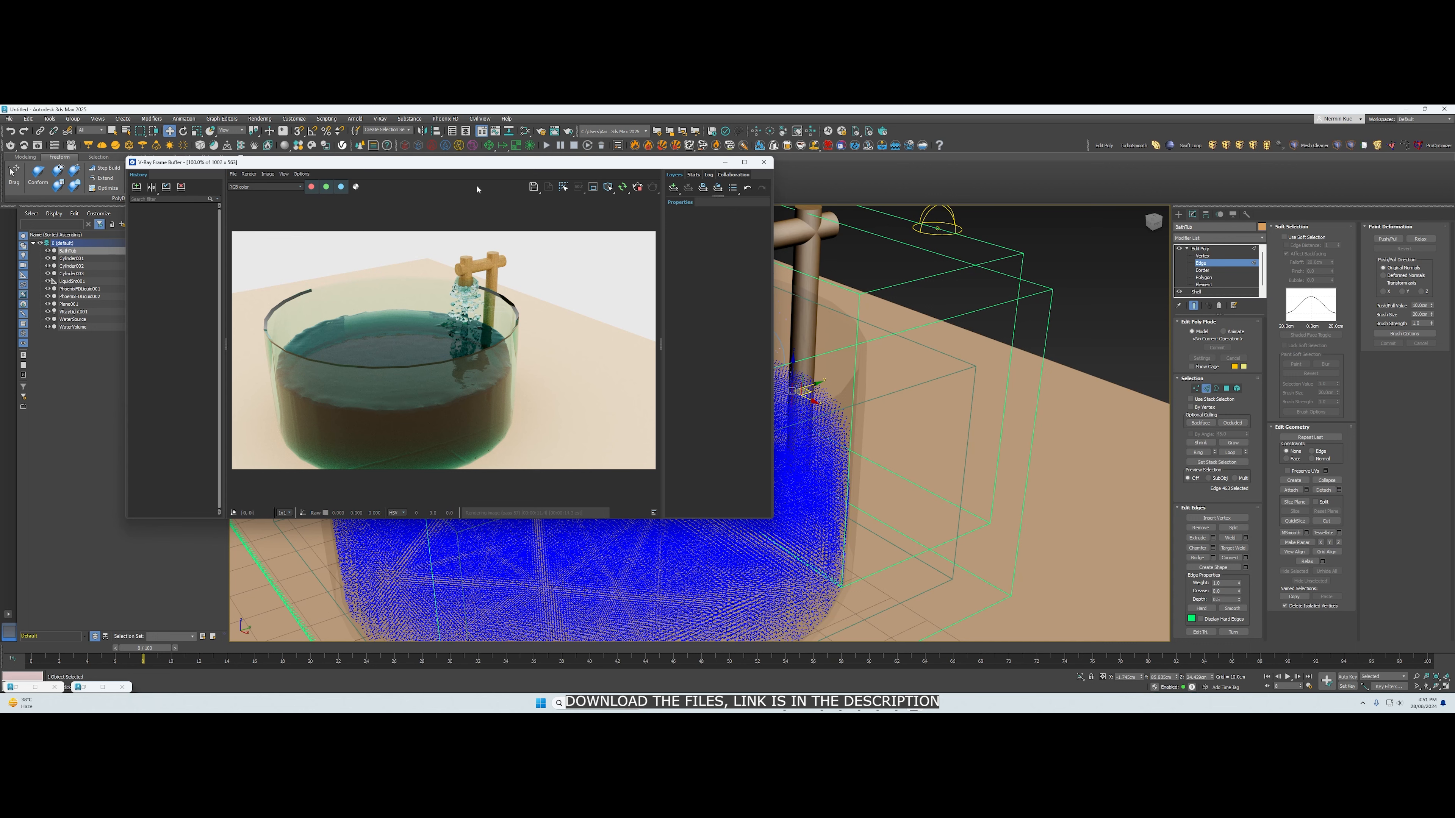
{"action": "left_click_drag", "start_coordinate": [469, 166], "coordinate": [813, 242]}
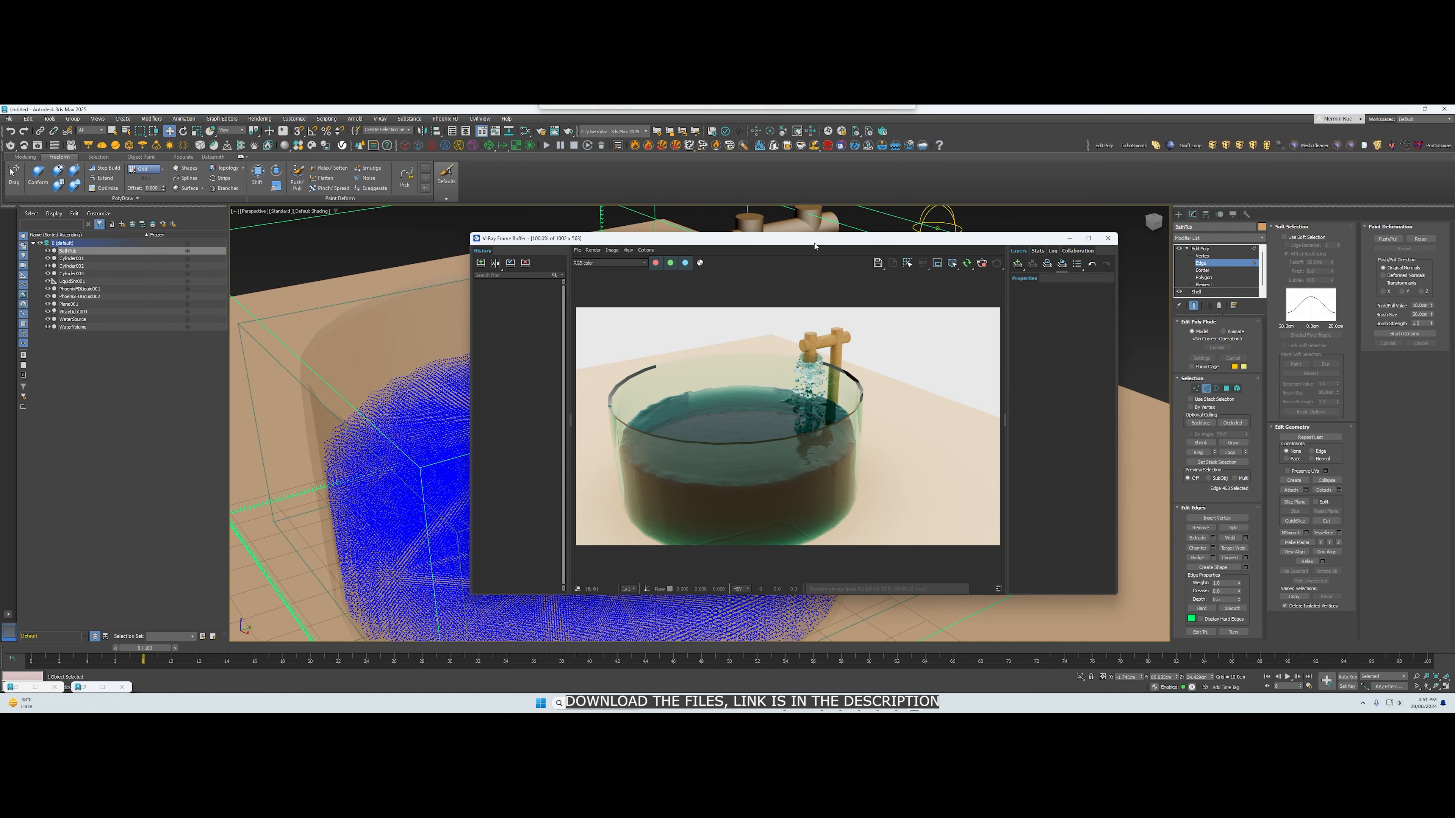
Download the golden 200cm Wood Tiles material from the Cosmos wood results and import it into the Slate Material Editor
{"action": "left_click", "coordinate": [319, 147]}
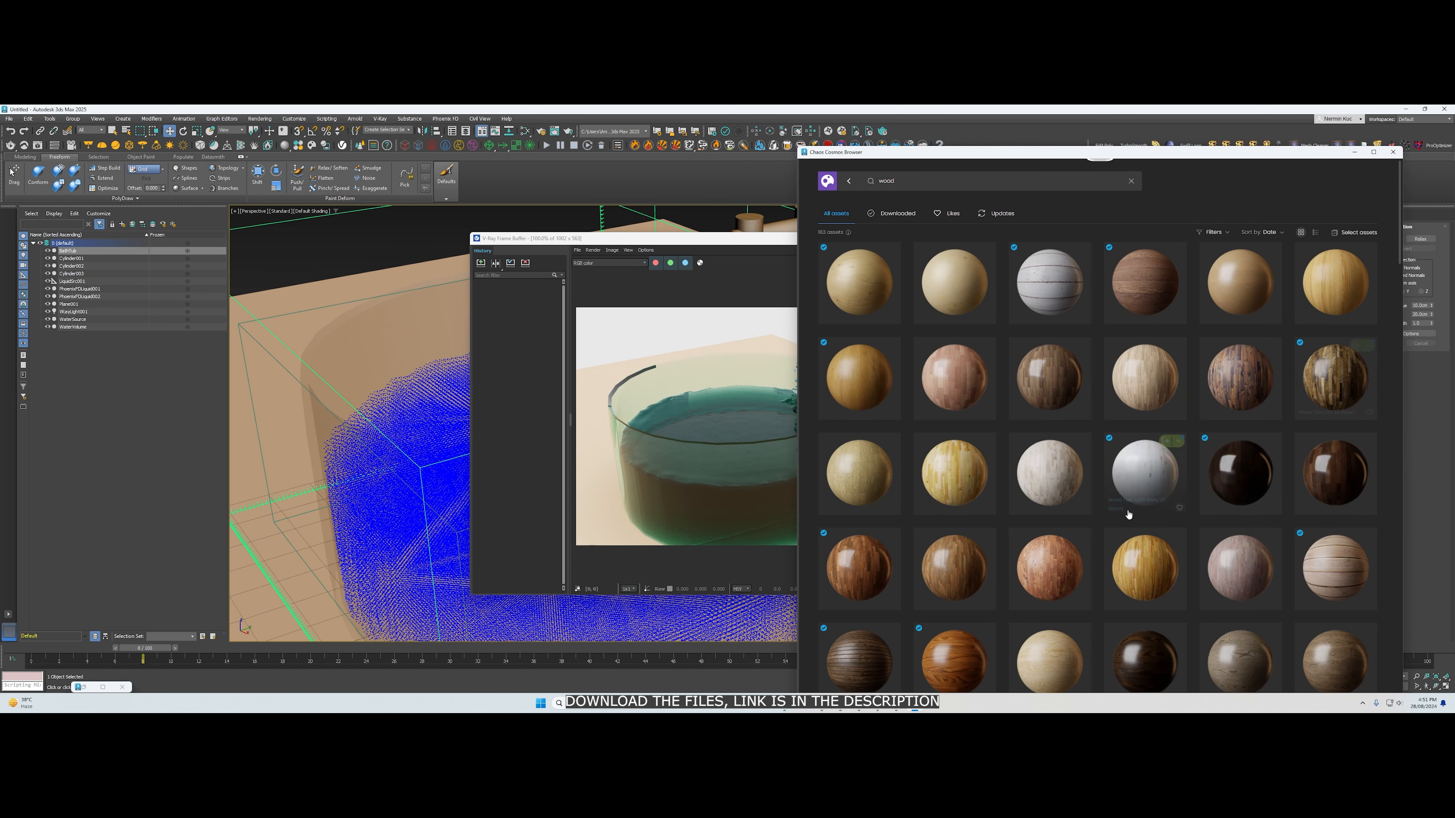
{"action": "scroll", "coordinate": [1131, 513], "scroll_direction": "down", "scroll_amount": 1}
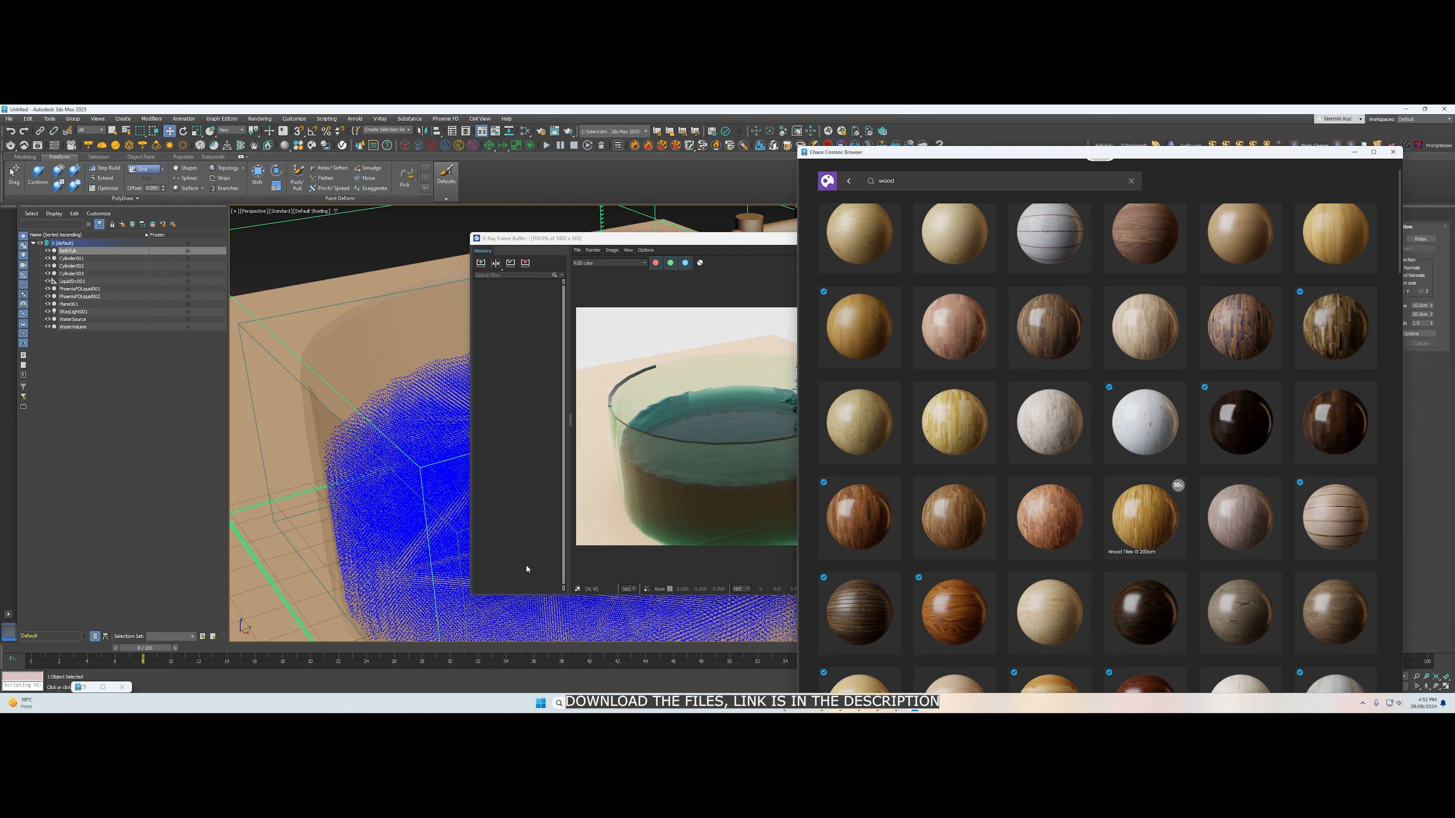
{"action": "left_click", "coordinate": [203, 463]}
{"action": "key", "text": "m"}
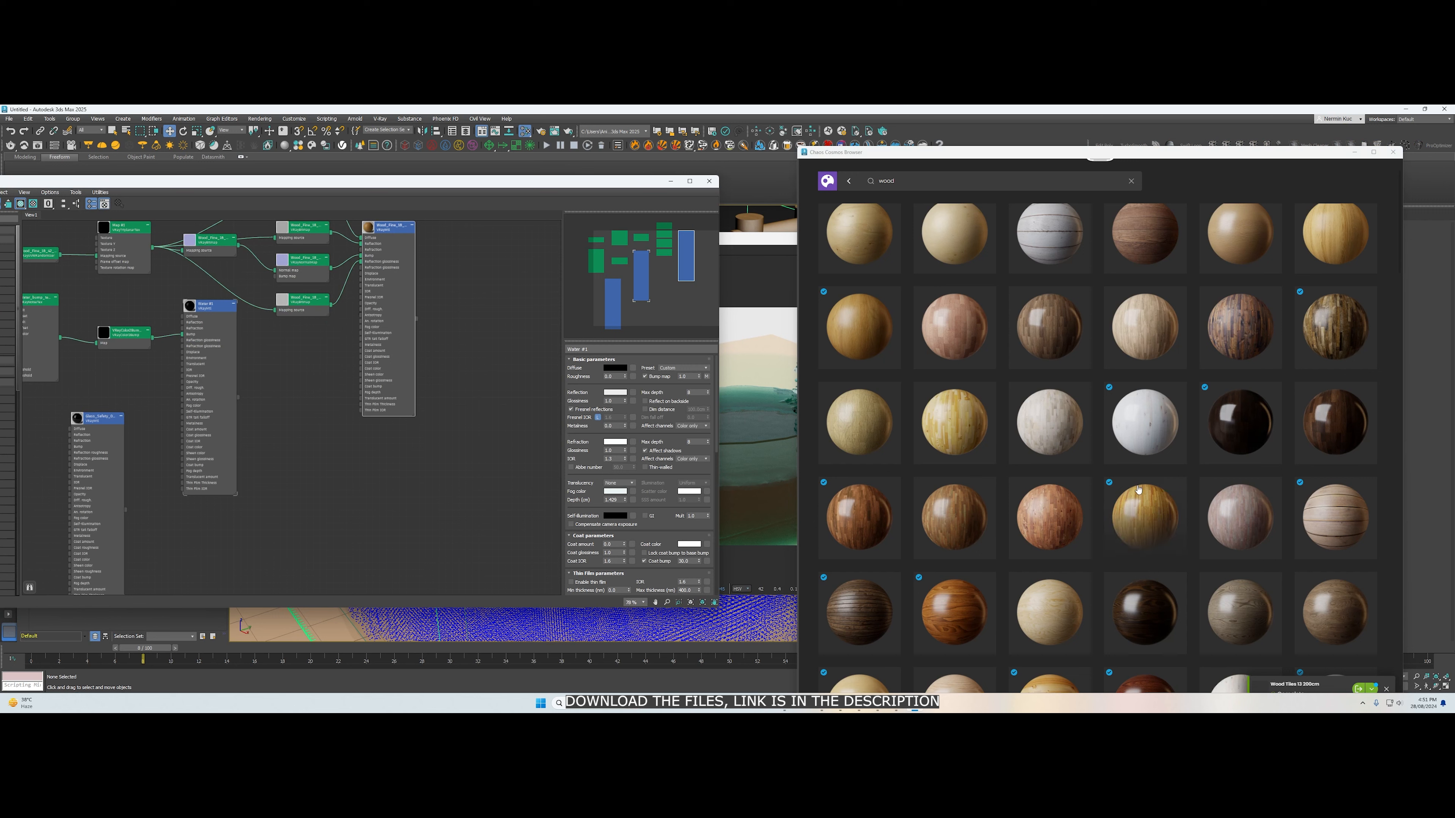
{"action": "left_click", "coordinate": [1179, 487]}
{"action": "left_click", "coordinate": [1179, 488]}
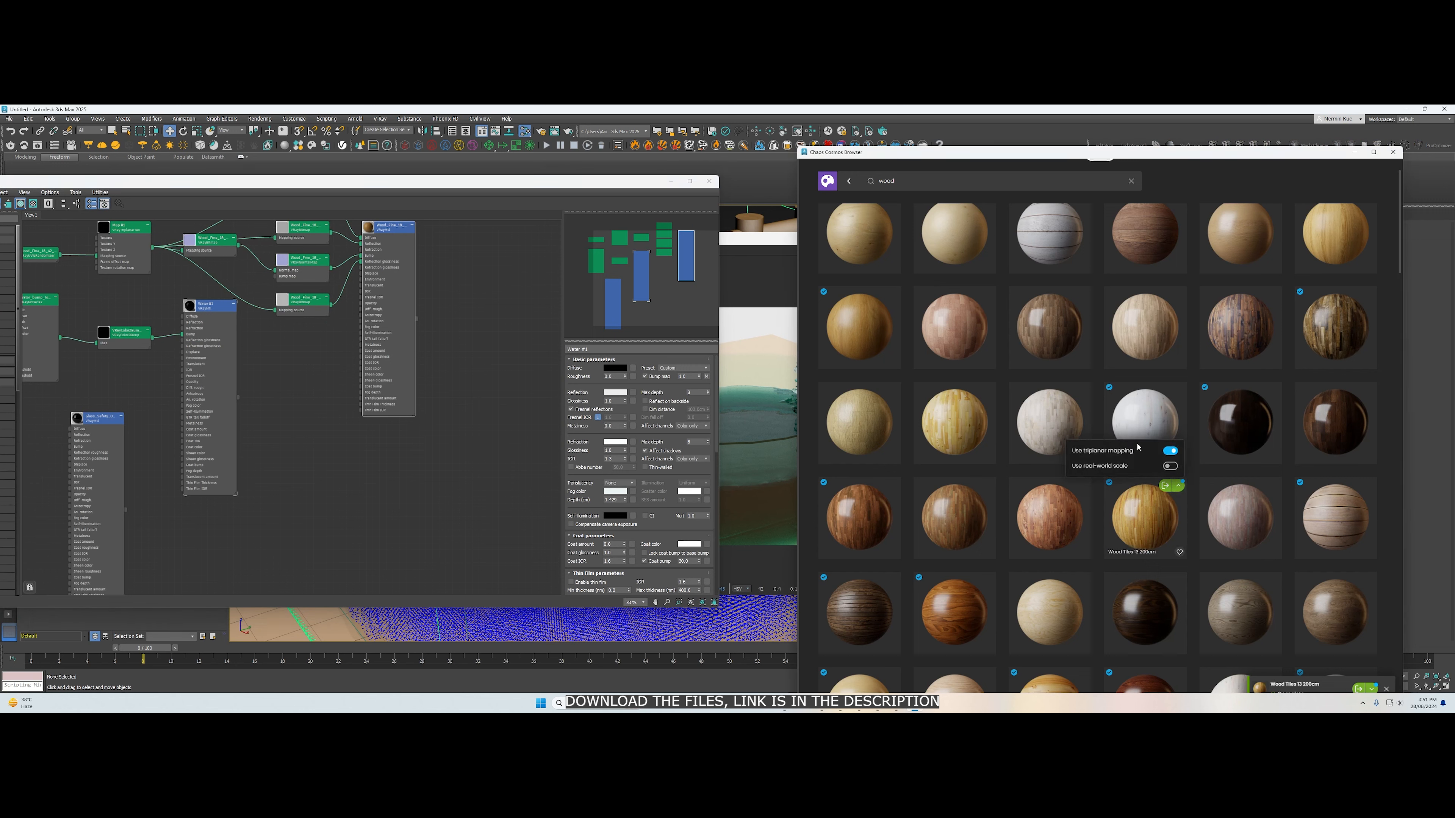
{"action": "left_click", "coordinate": [1166, 488]}
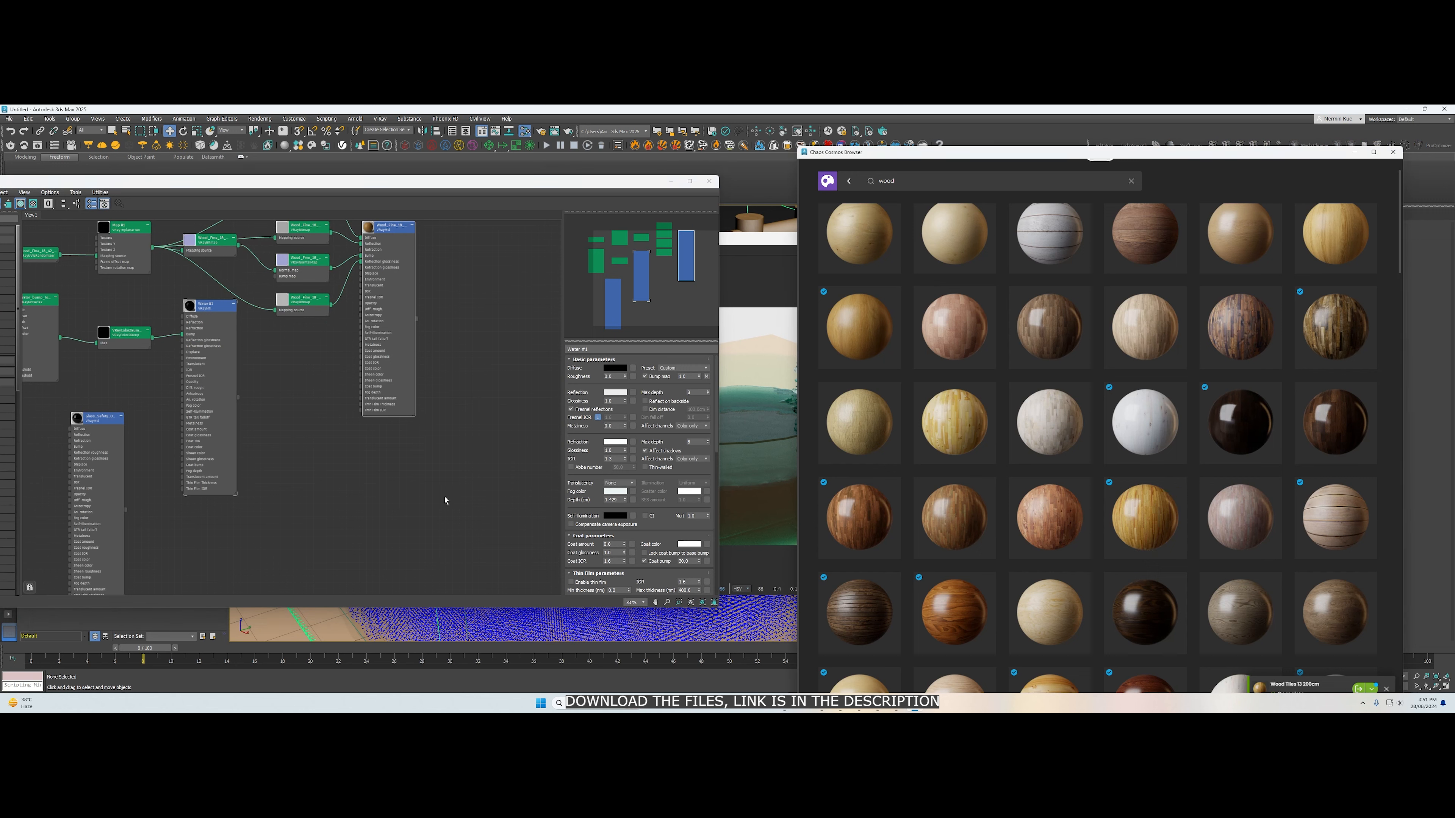
{"action": "left_click", "coordinate": [1166, 488]}
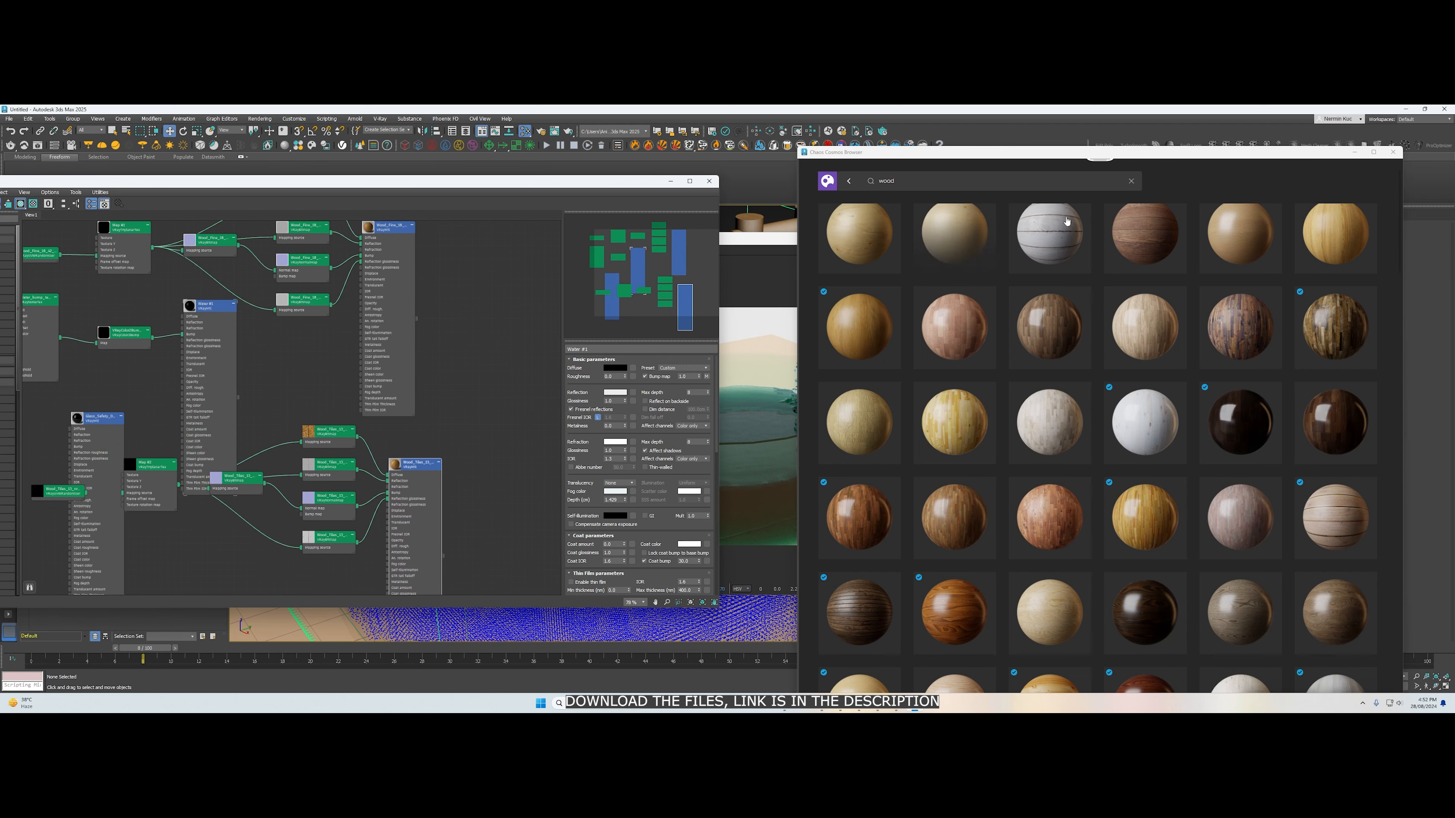
Assign the Wood Tiles material to the floor plane and inspect the result in the enlarged V-Ray Frame Buffer
{"action": "left_click", "coordinate": [1355, 153]}
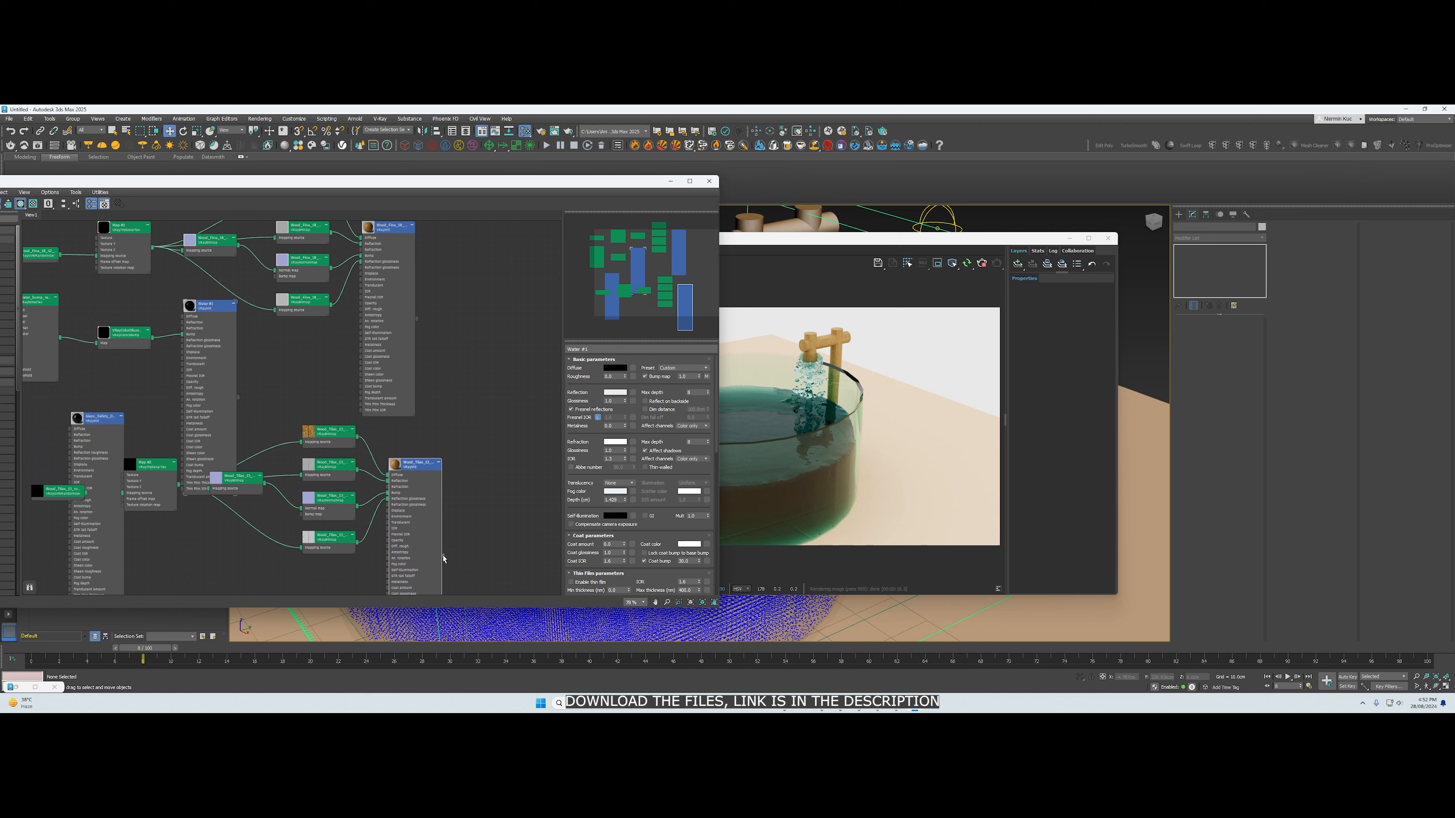
{"action": "left_click_drag", "start_coordinate": [443, 555], "coordinate": [1046, 612]}
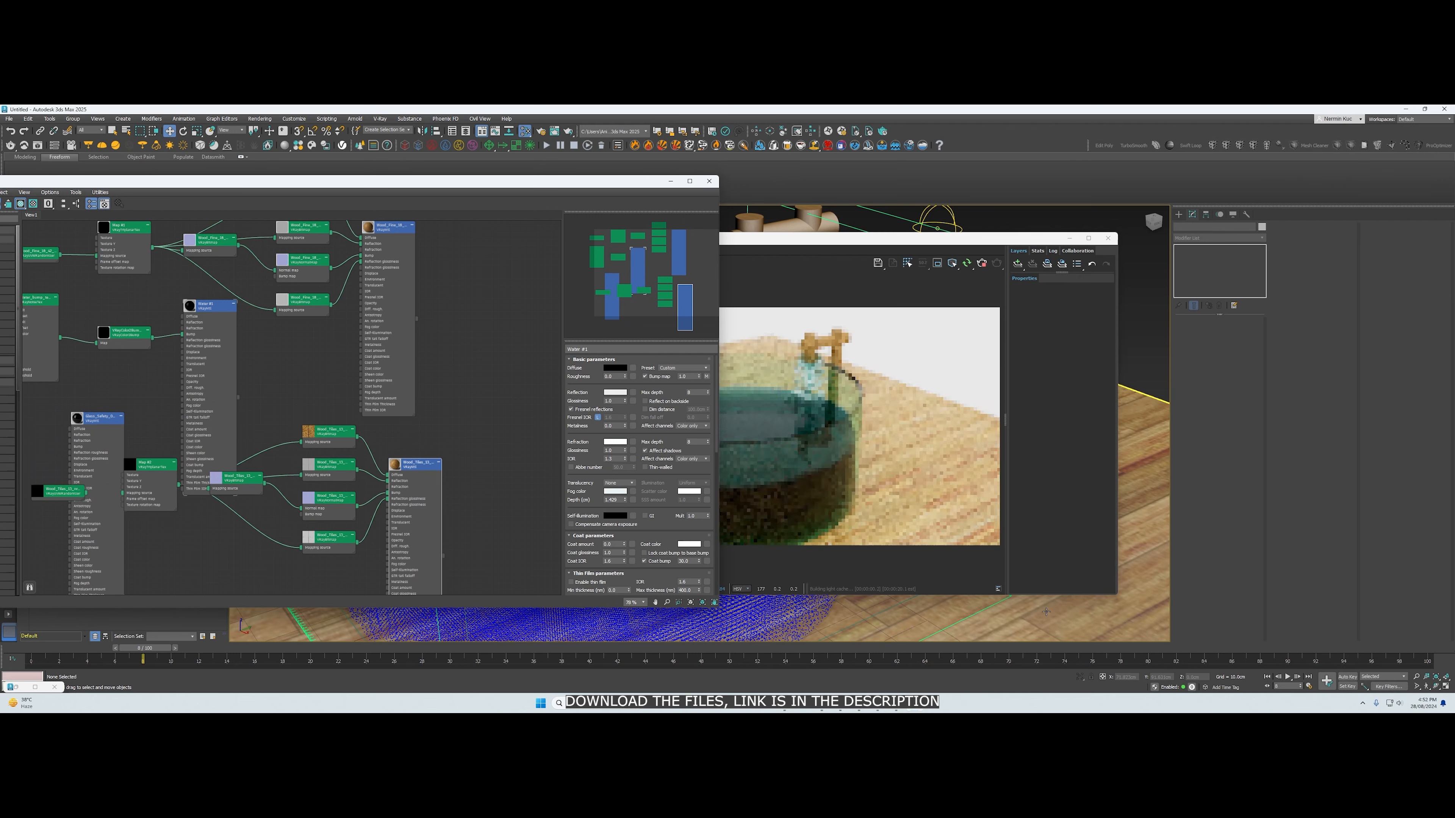
{"action": "left_click", "coordinate": [670, 181]}
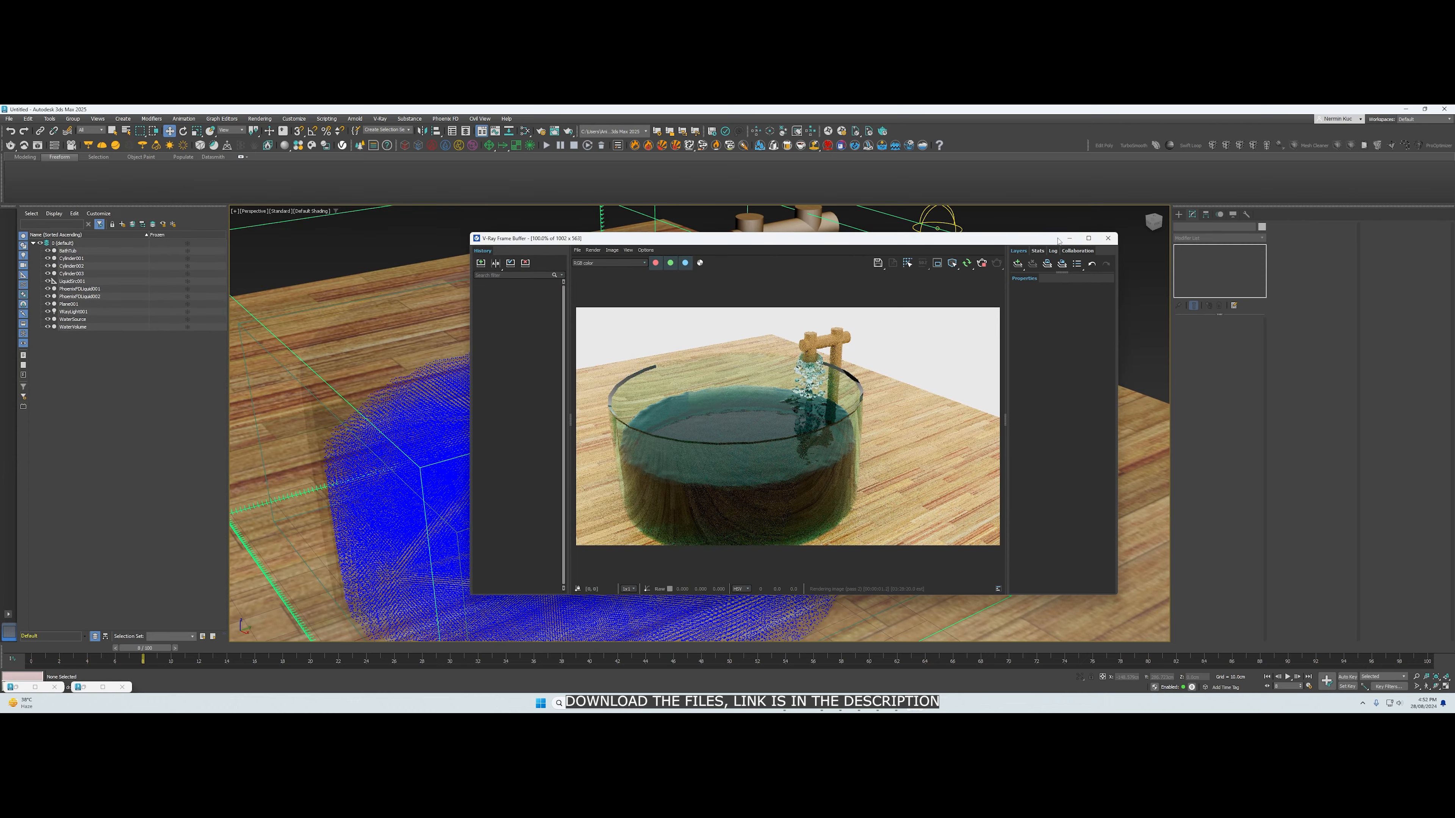
{"action": "left_click", "coordinate": [1088, 238]}
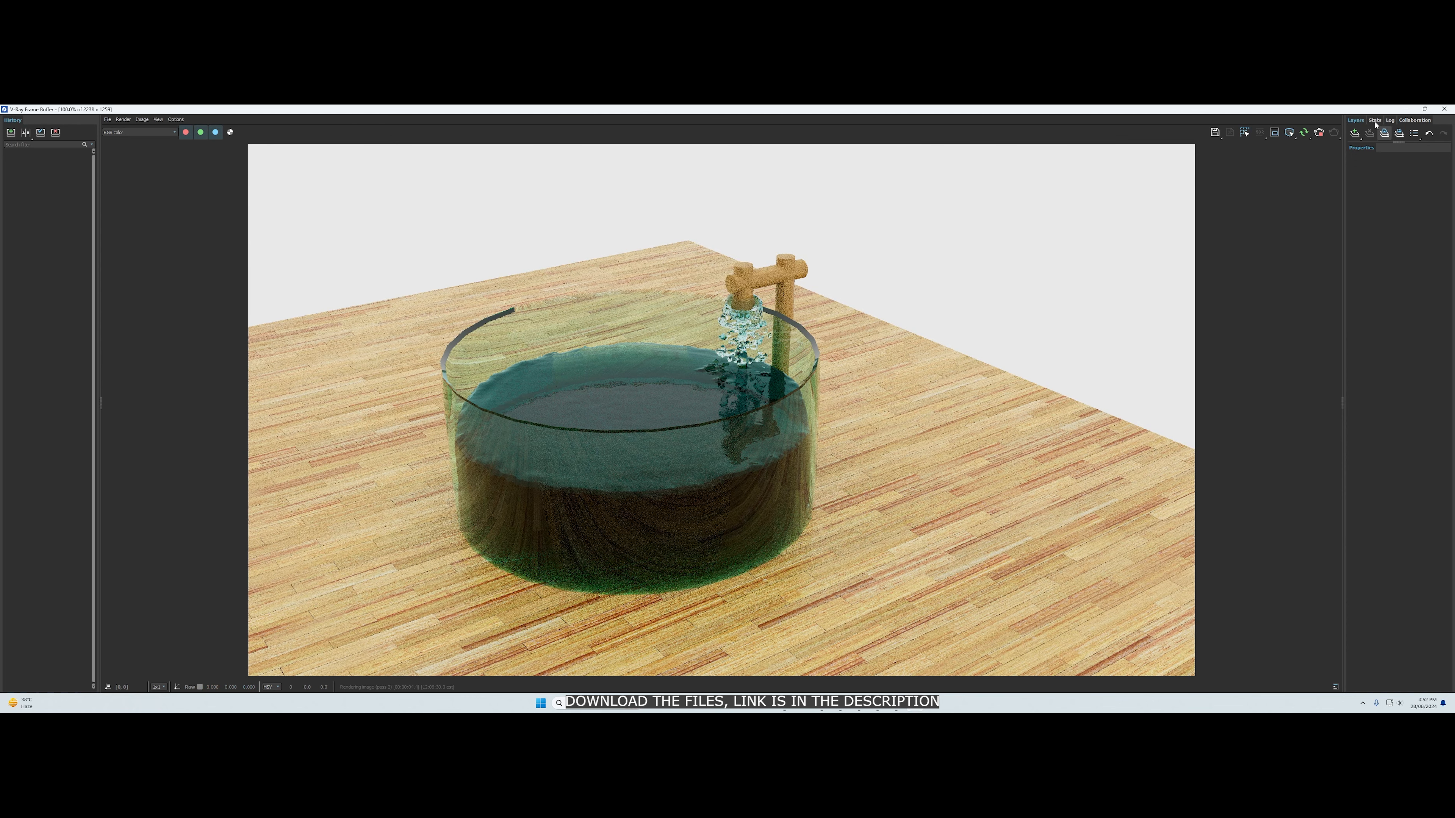
{"action": "left_click", "coordinate": [1408, 110]}
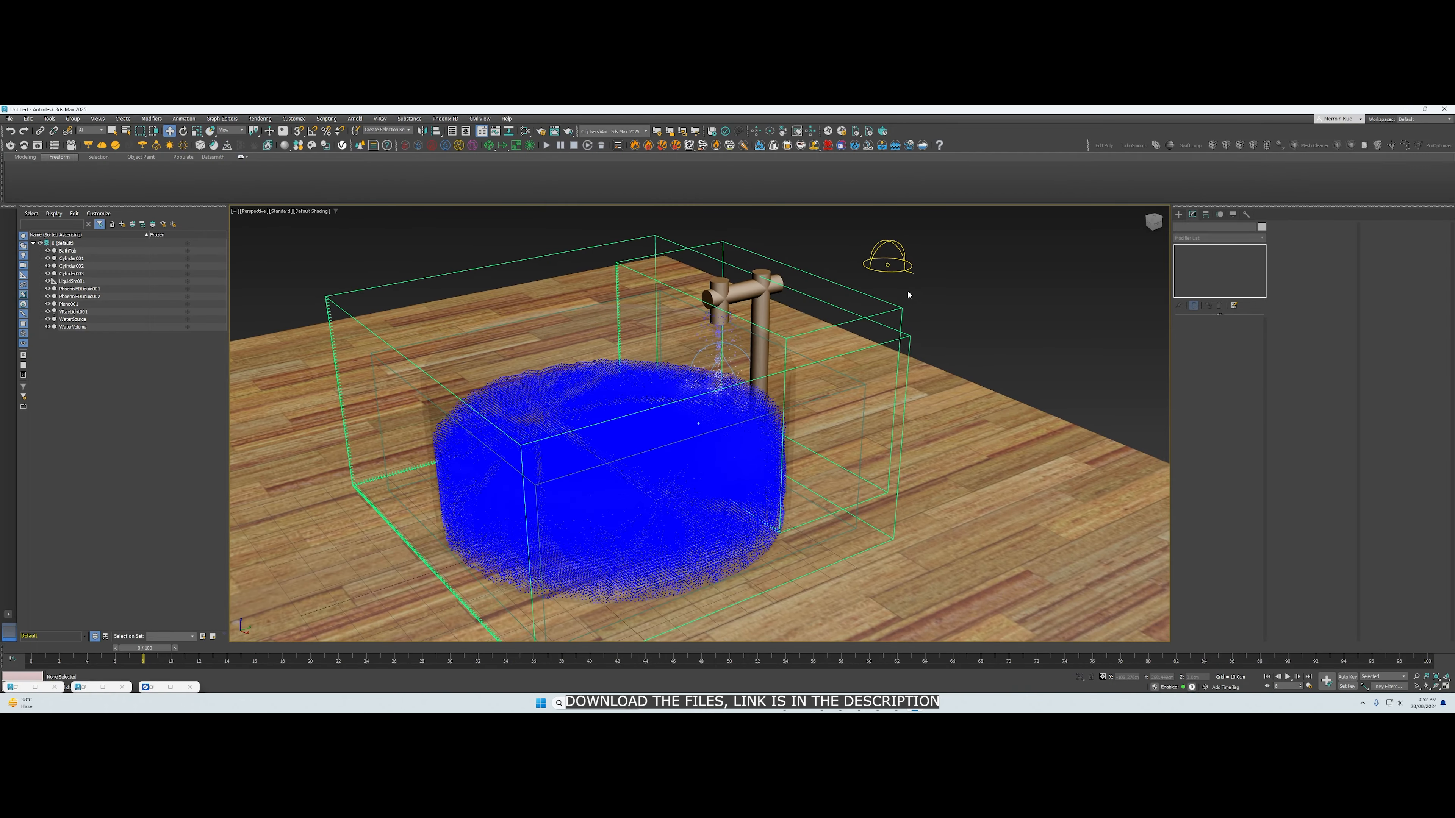
Lower the multiplier of the V-Ray dome light and check the darker lighting in the render
{"action": "scroll", "coordinate": [908, 296], "scroll_direction": "down", "scroll_amount": 2}
{"action": "left_click", "coordinate": [861, 282]}
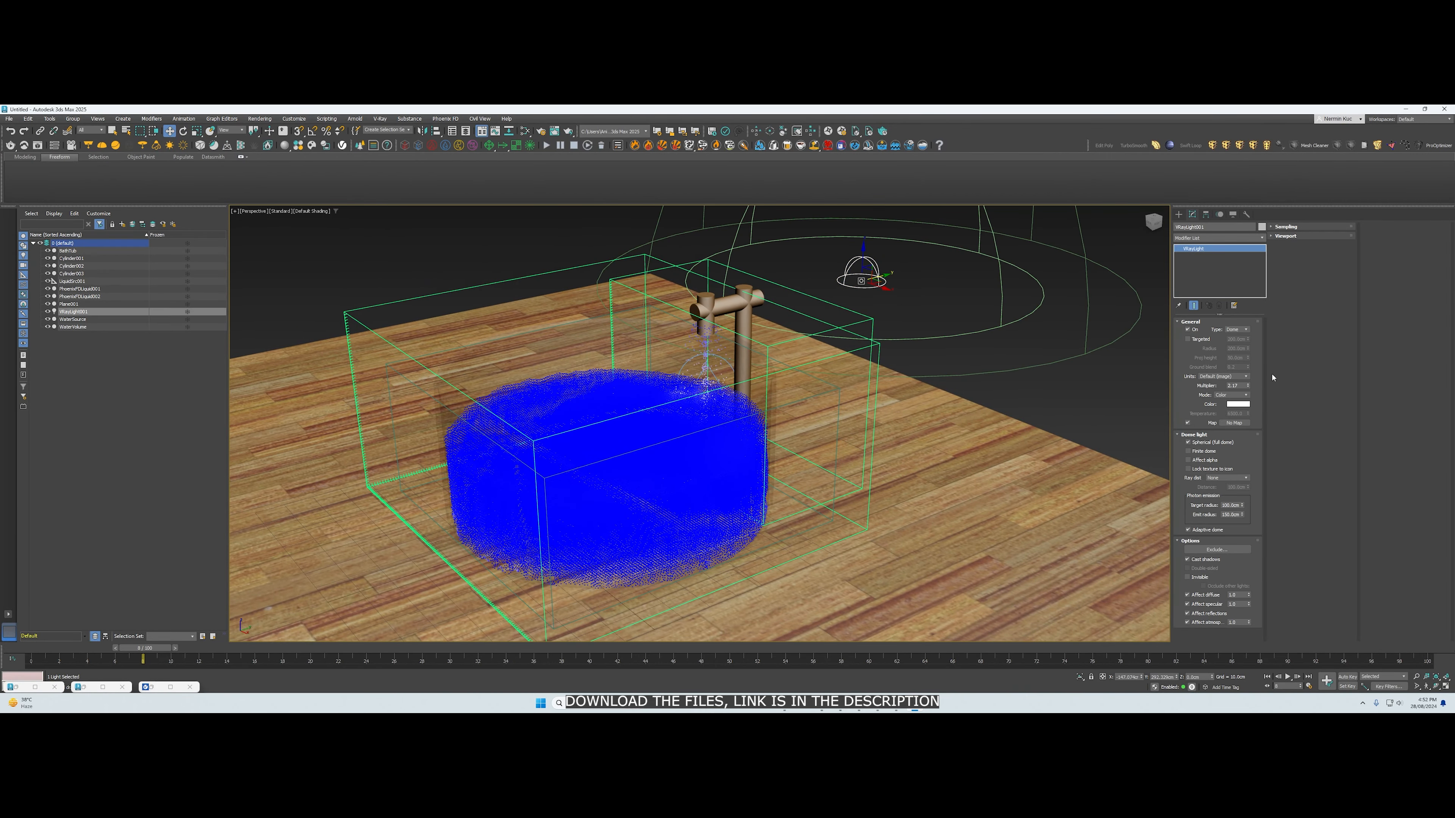
{"action": "left_click", "coordinate": [1248, 388]}
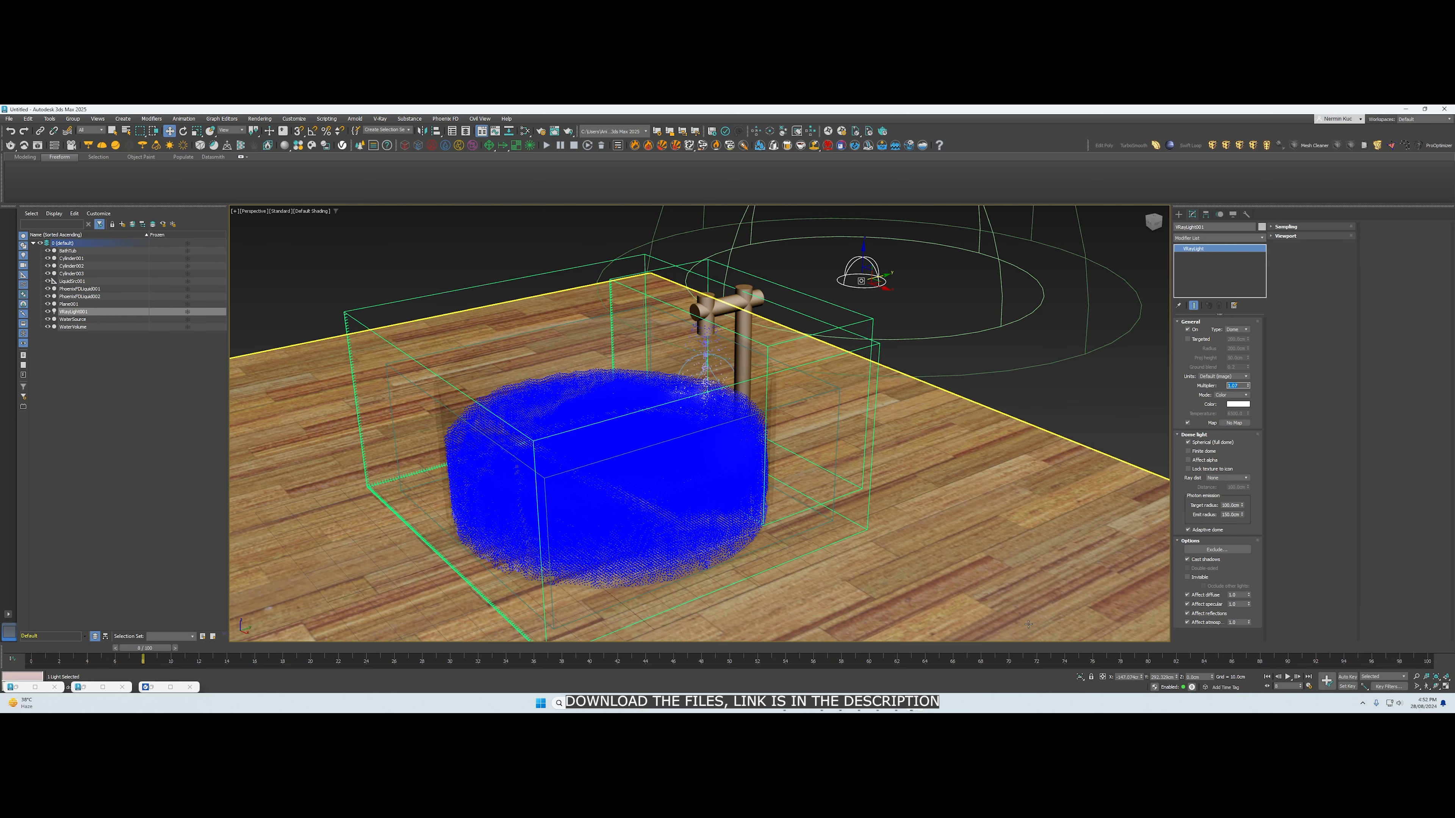
{"action": "left_click", "coordinate": [171, 687]}
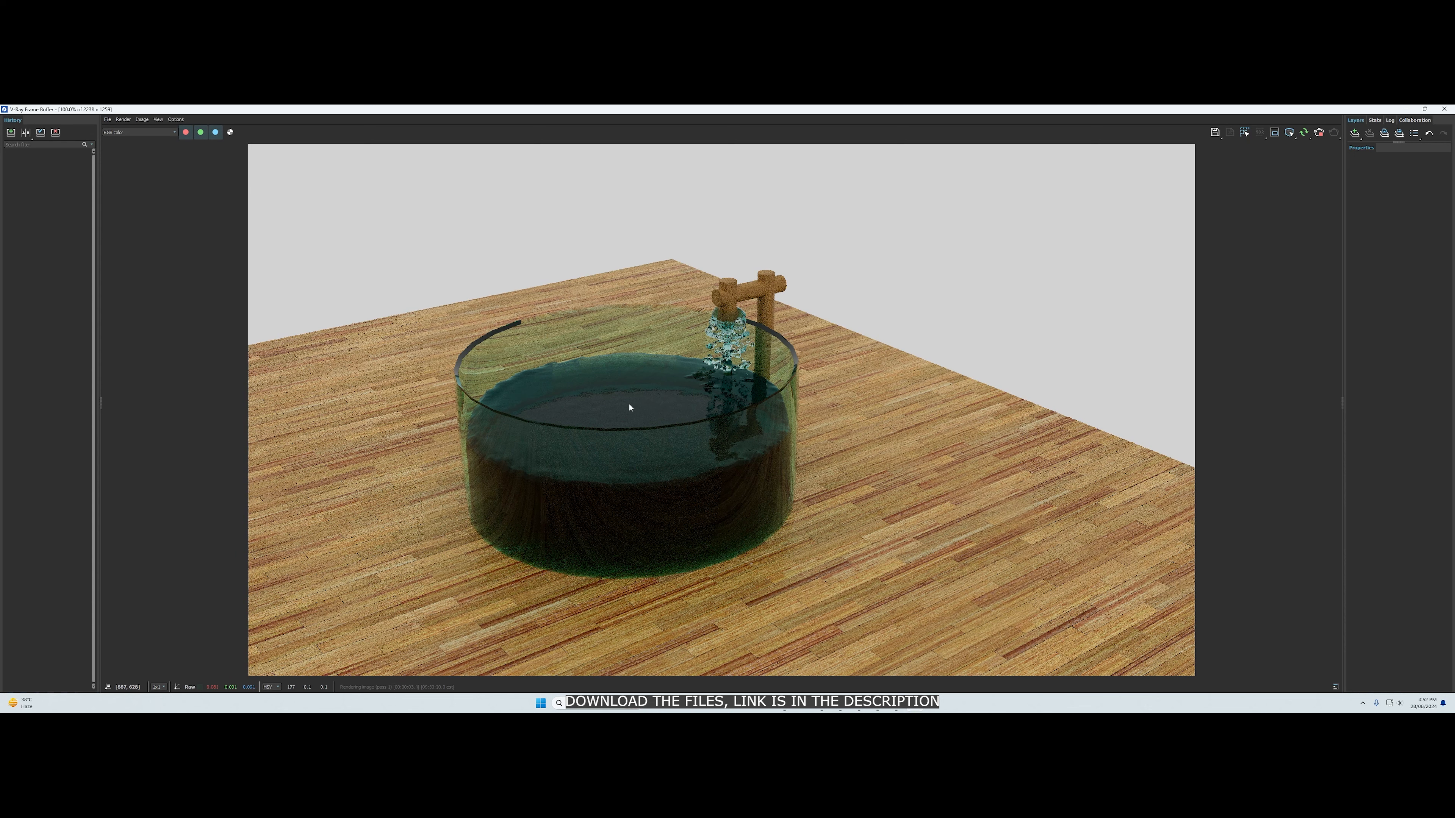
{"action": "left_click", "coordinate": [1304, 133]}
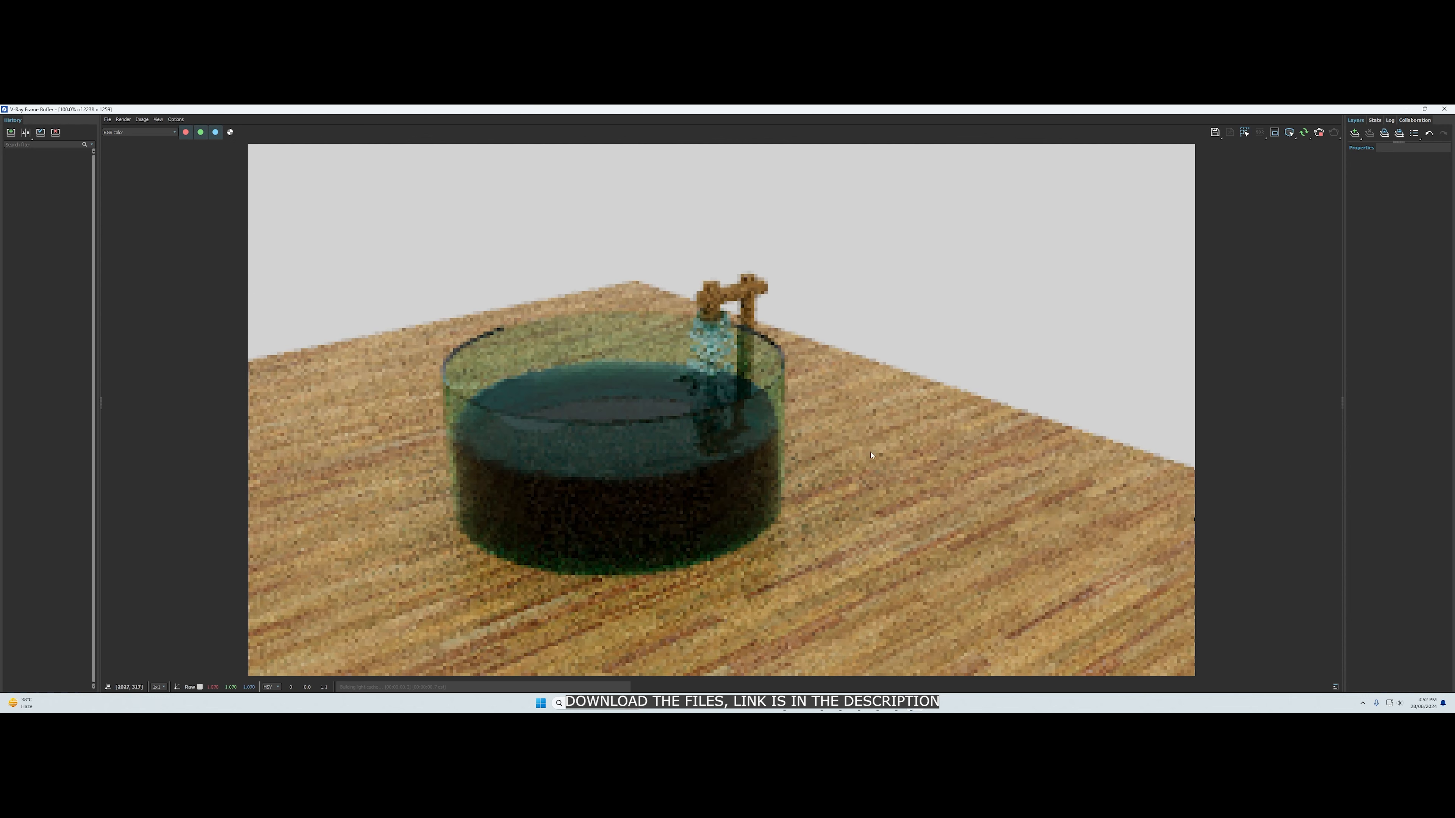
Restore the smaller render window beside the viewport and examine the tub and faucet from a slightly changed view
{"action": "left_click", "coordinate": [1425, 108]}
{"action": "left_click_drag", "start_coordinate": [930, 244], "coordinate": [1159, 223]}
{"action": "left_click", "coordinate": [281, 470]}
{"action": "mouse_move", "coordinate": [258, 470]}
{"action": "middle_mouse_down", "text": "alt"}
{"action": "mouse_move", "coordinate": [274, 466]}
{"action": "mouse_move", "coordinate": [257, 459]}
{"action": "middle_mouse_up", "text": "alt"}
{"action": "scroll", "coordinate": [867, 444], "scroll_direction": "up", "scroll_amount": 5}
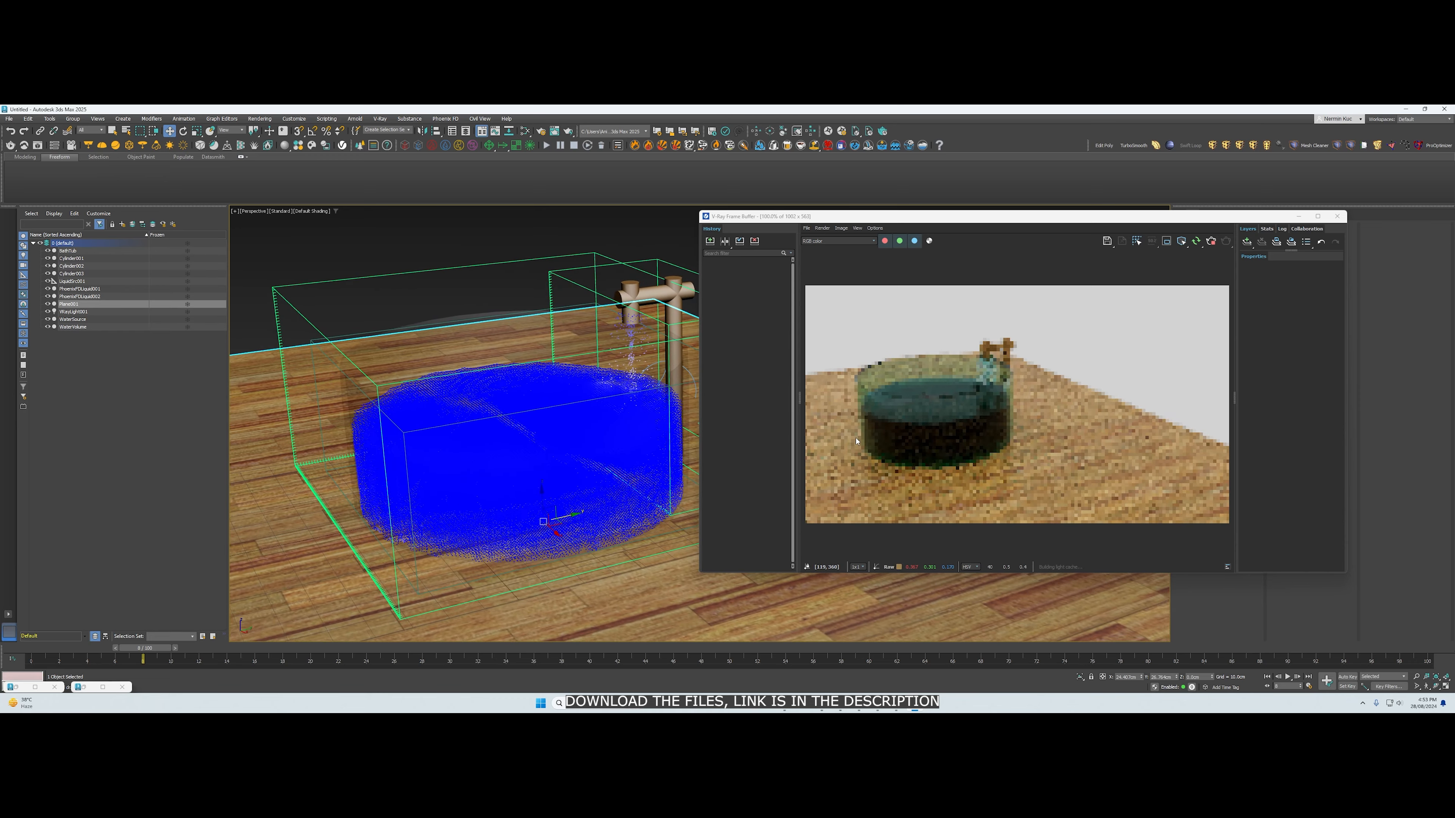
{"action": "scroll", "coordinate": [856, 441], "scroll_direction": "down", "scroll_amount": 2}
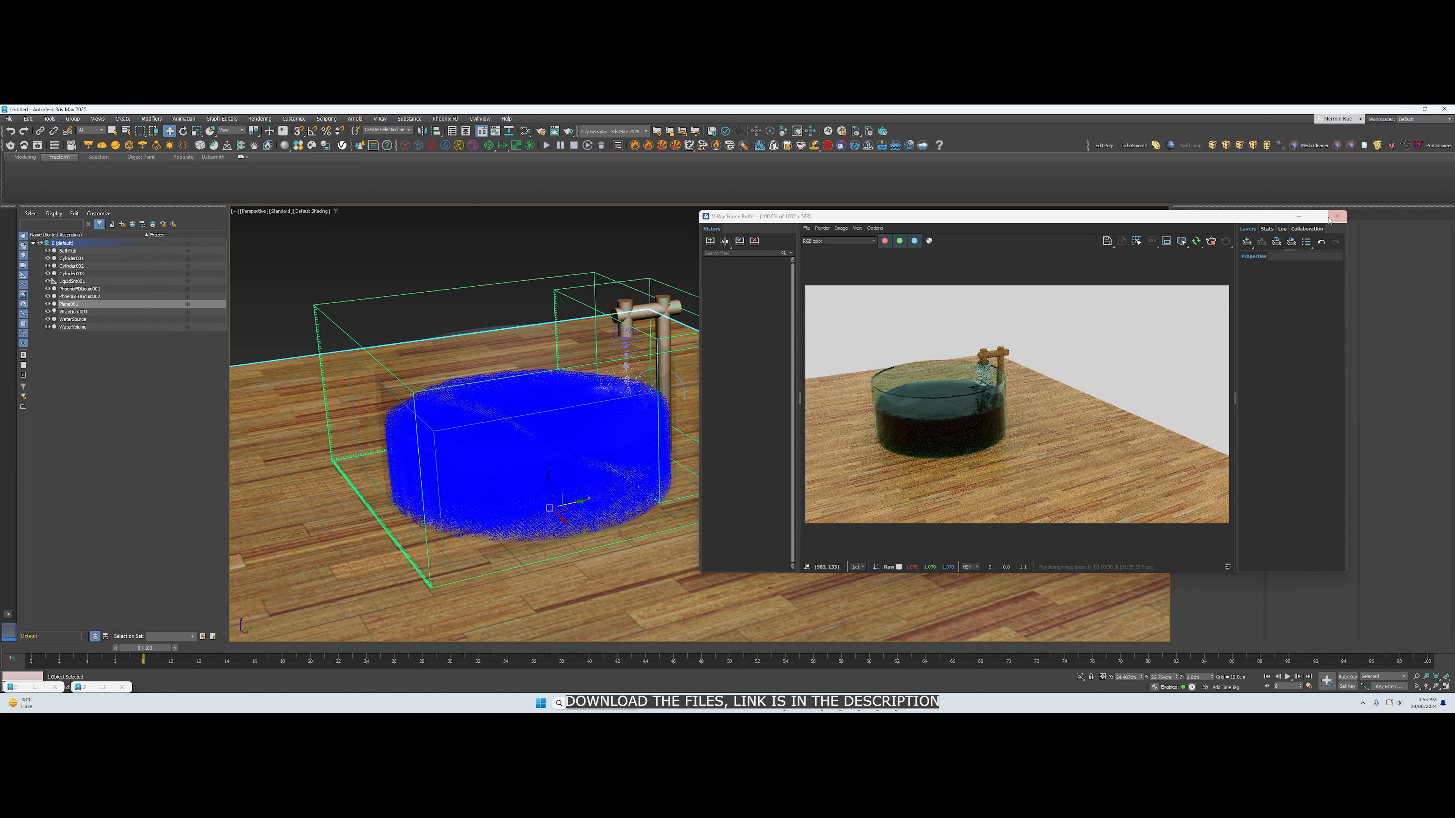
Save the scene as WaterSim01.max
{"action": "left_click", "coordinate": [8, 118]}
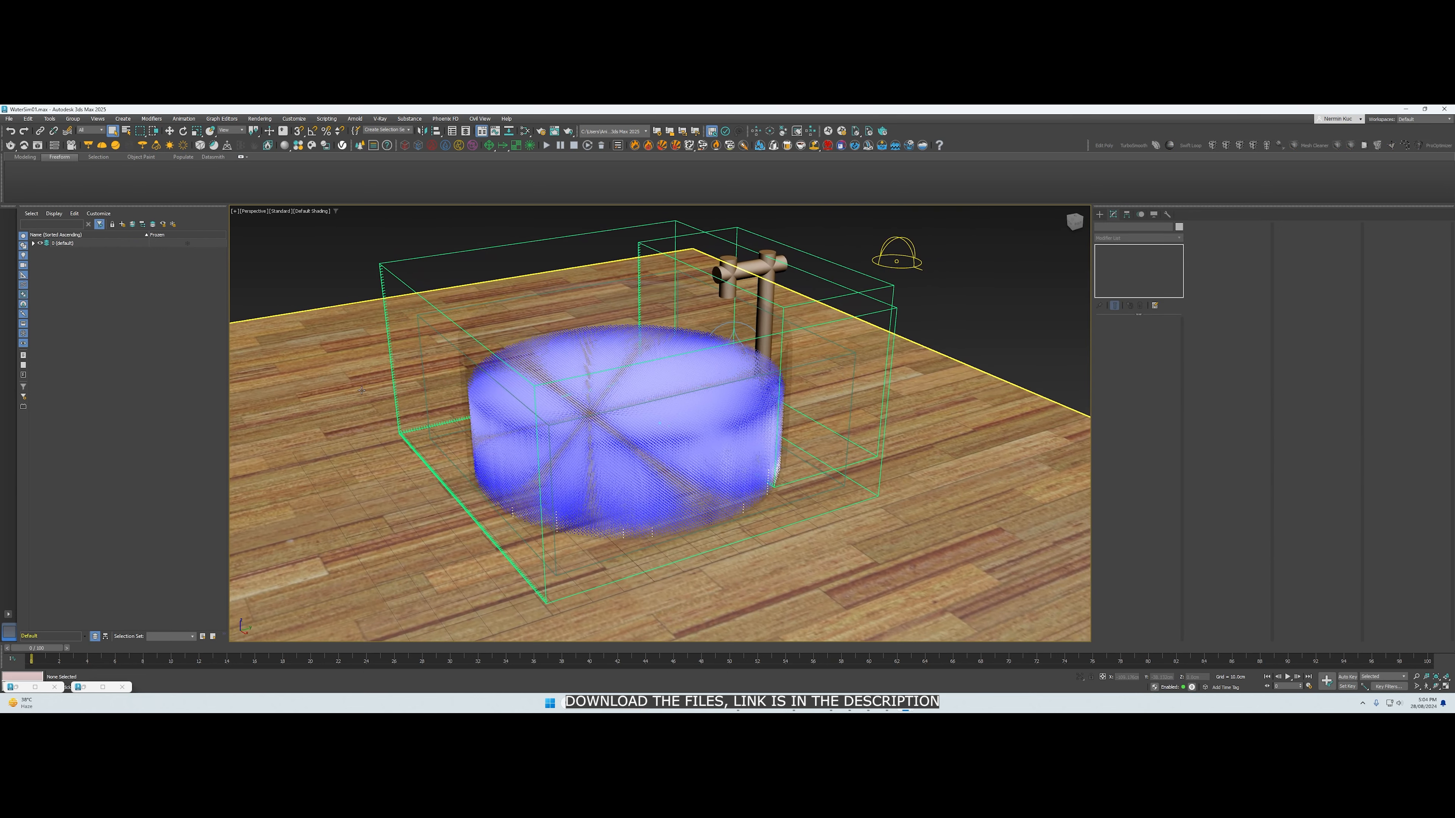
{"action": "middle_click_drag", "start_coordinate": [340, 485], "coordinate": [362, 483], "text": "alt"}
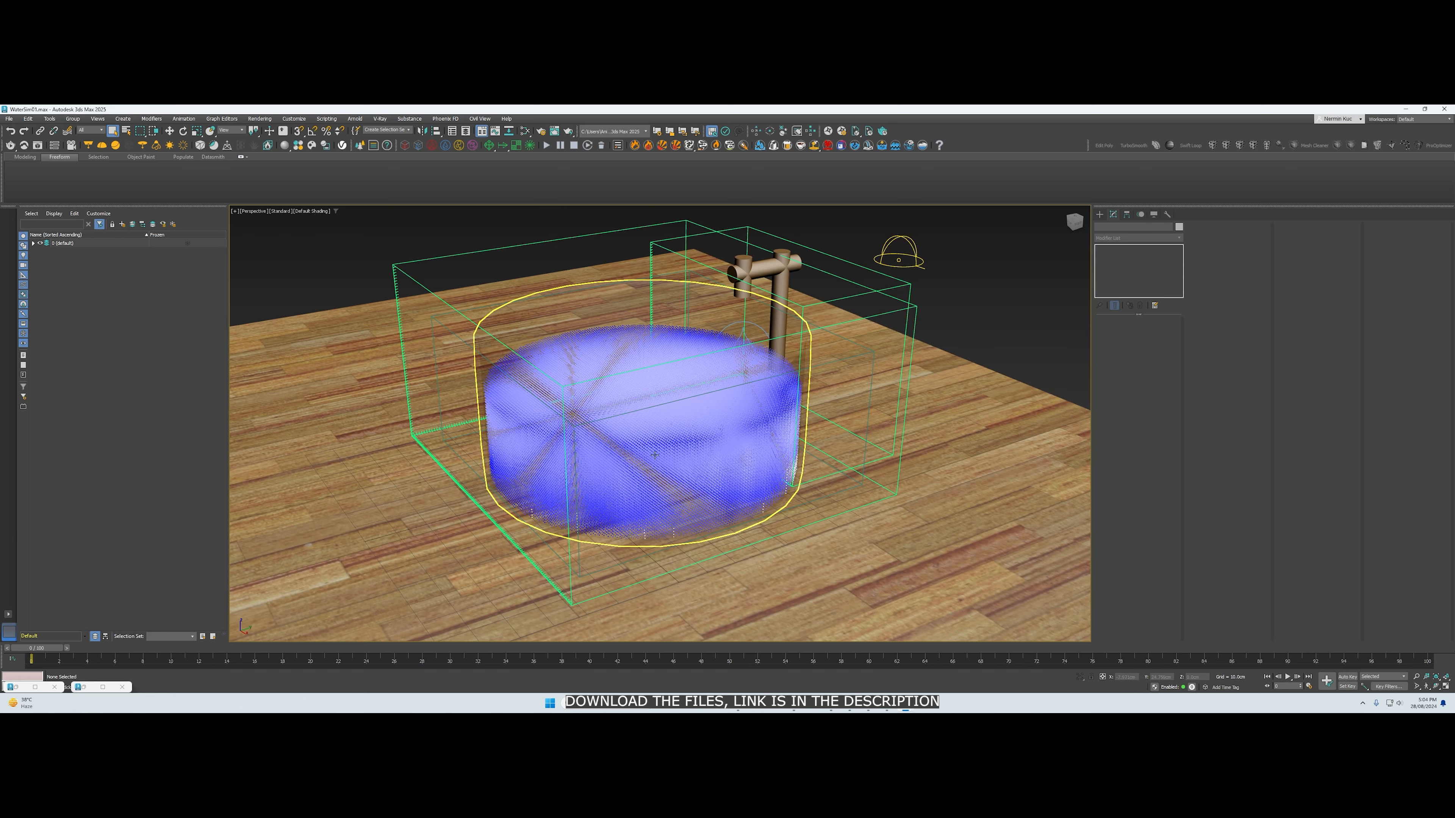
{"action": "mouse_move", "coordinate": [764, 332]}
{"action": "middle_mouse_down", "text": "alt"}
{"action": "mouse_move", "coordinate": [747, 321]}
{"action": "mouse_move", "coordinate": [767, 319]}
{"action": "middle_mouse_up", "text": "alt"}
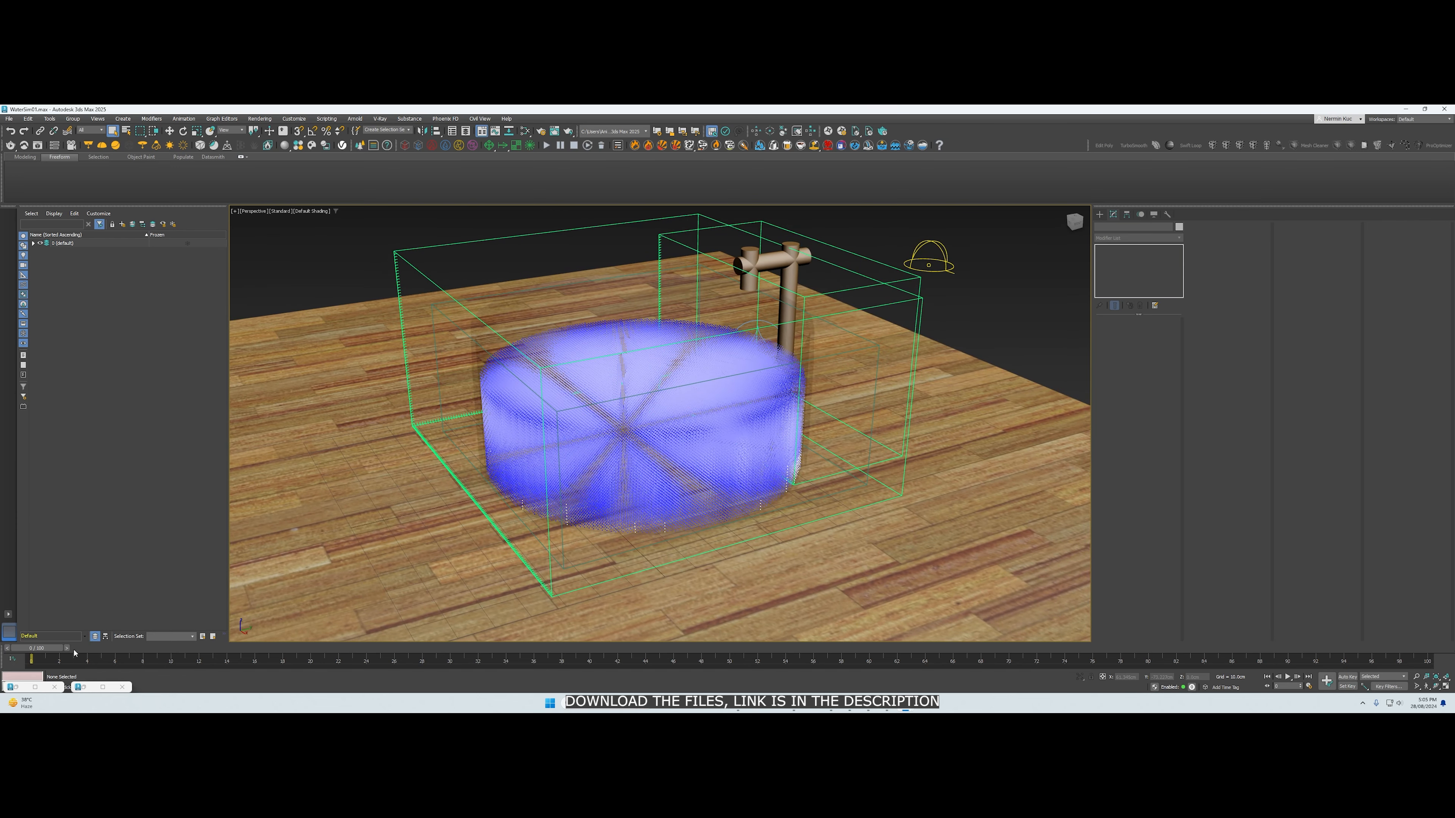
{"action": "mouse_move", "coordinate": [50, 650]}
{"action": "left_mouse_down"}
{"action": "mouse_move", "coordinate": [826, 677]}
{"action": "mouse_move", "coordinate": [38, 658]}
{"action": "left_mouse_up"}
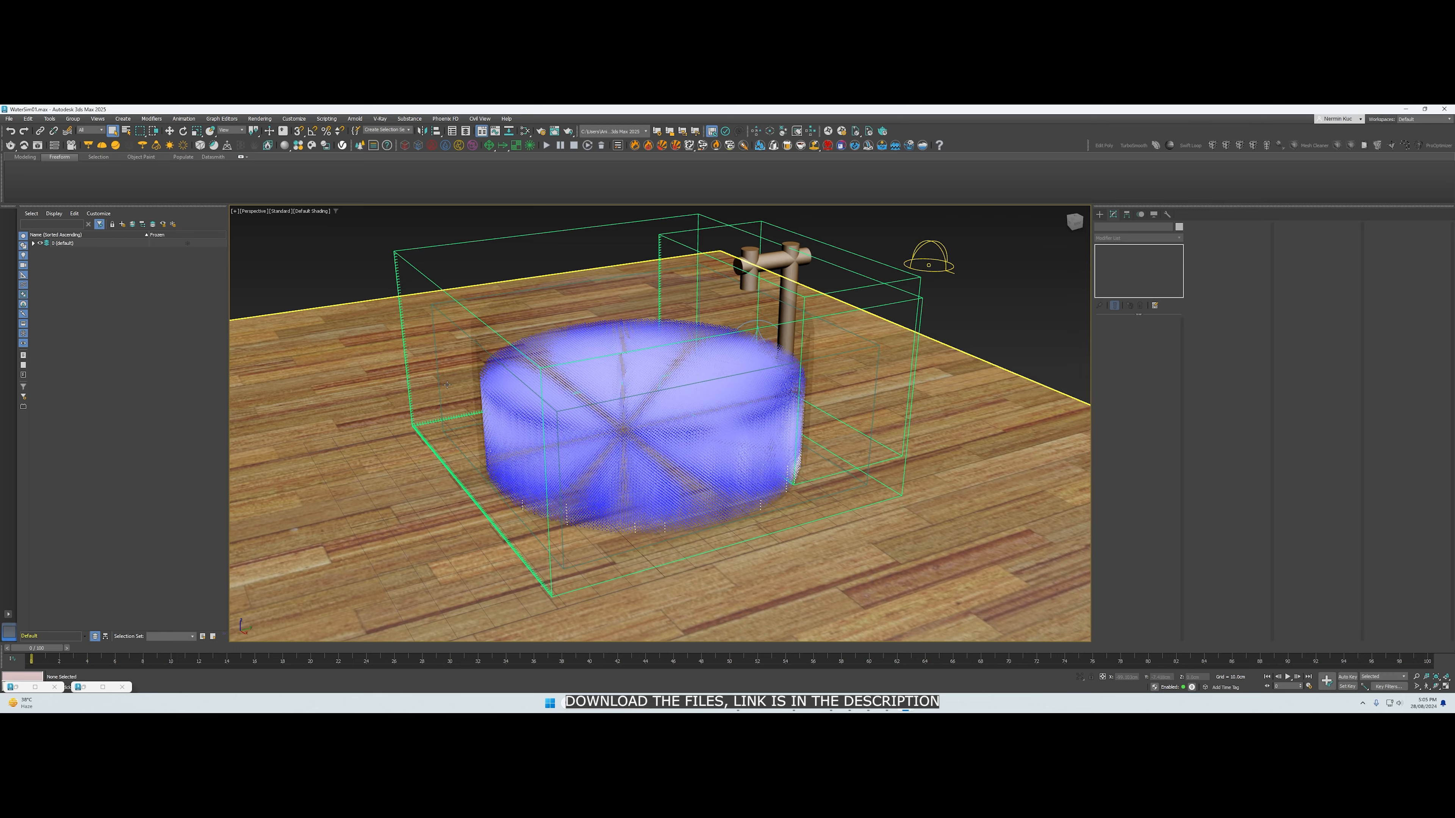
{"action": "scroll", "coordinate": [501, 339], "scroll_direction": "up", "scroll_amount": 1}
{"action": "scroll", "coordinate": [501, 339], "scroll_direction": "up", "scroll_amount": 1}
{"action": "middle_click_drag", "start_coordinate": [501, 339], "coordinate": [508, 310], "text": "alt"}
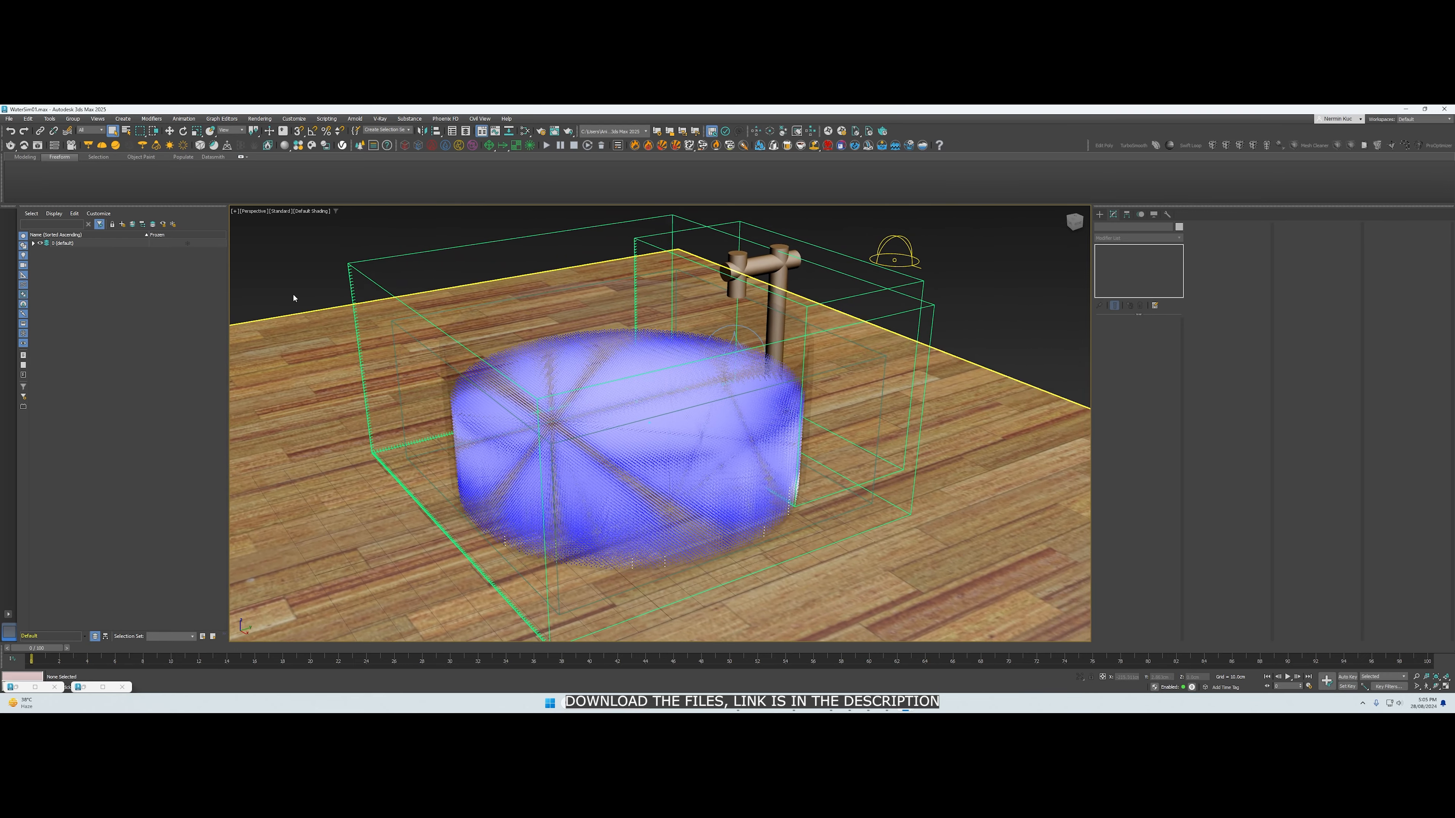
Expand the default layer's object list, start a live link to Chaos Vantage, and move its window to uncover the tub in the viewport
{"action": "left_click", "coordinate": [34, 244]}
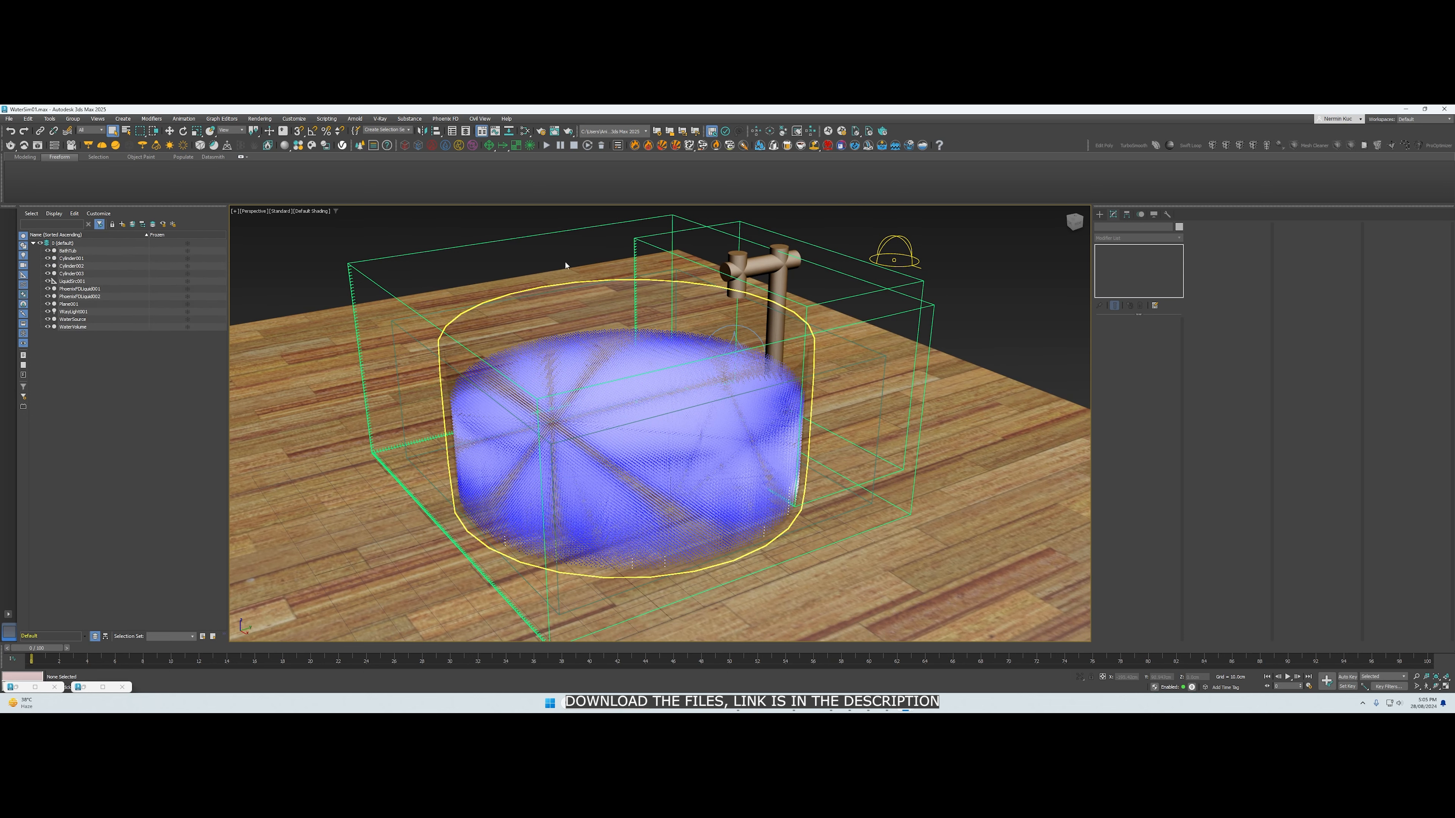
{"action": "left_click", "coordinate": [828, 131]}
{"action": "left_click", "coordinate": [771, 413]}
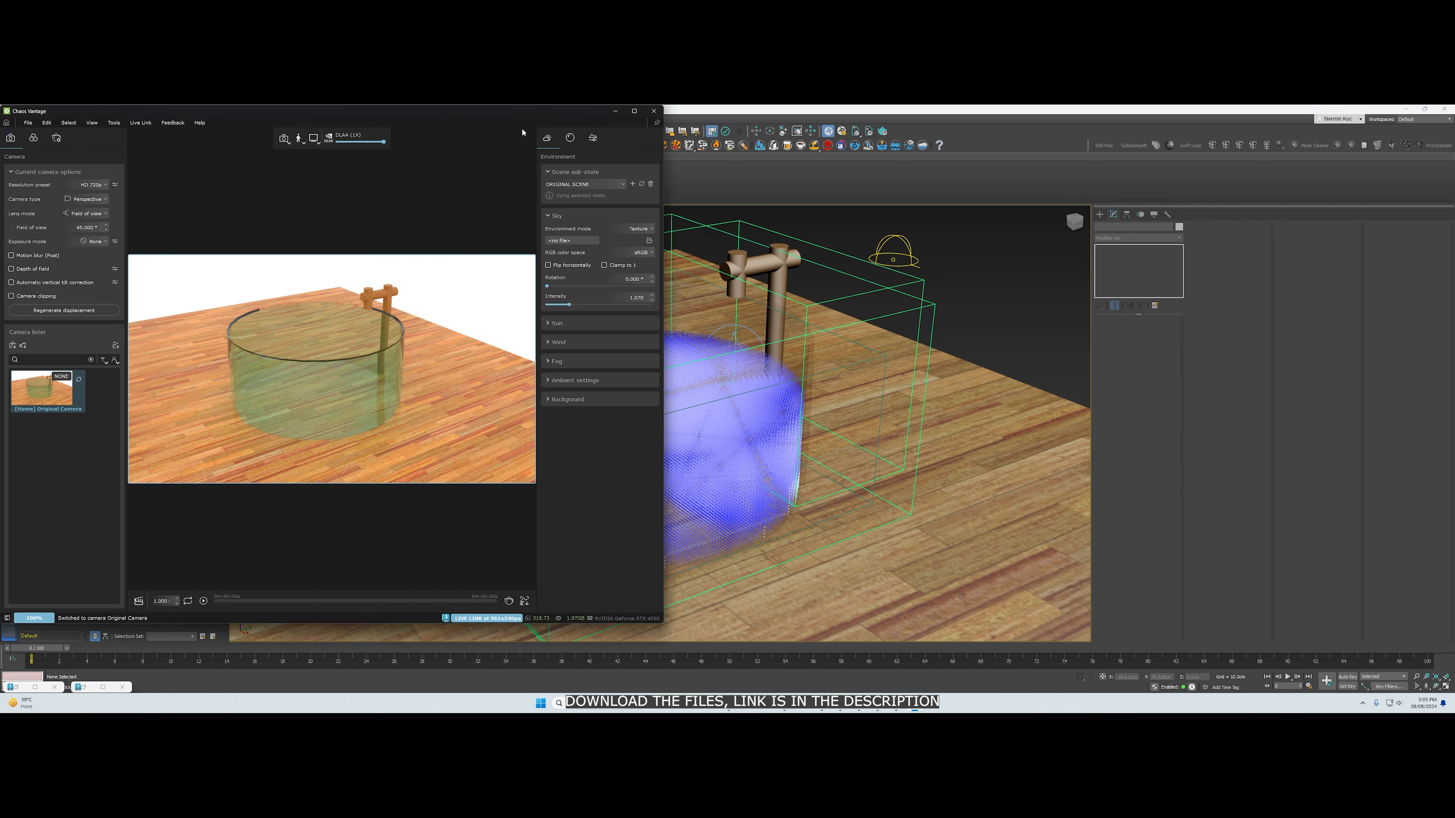
{"action": "left_click_drag", "start_coordinate": [501, 116], "coordinate": [1267, 141]}
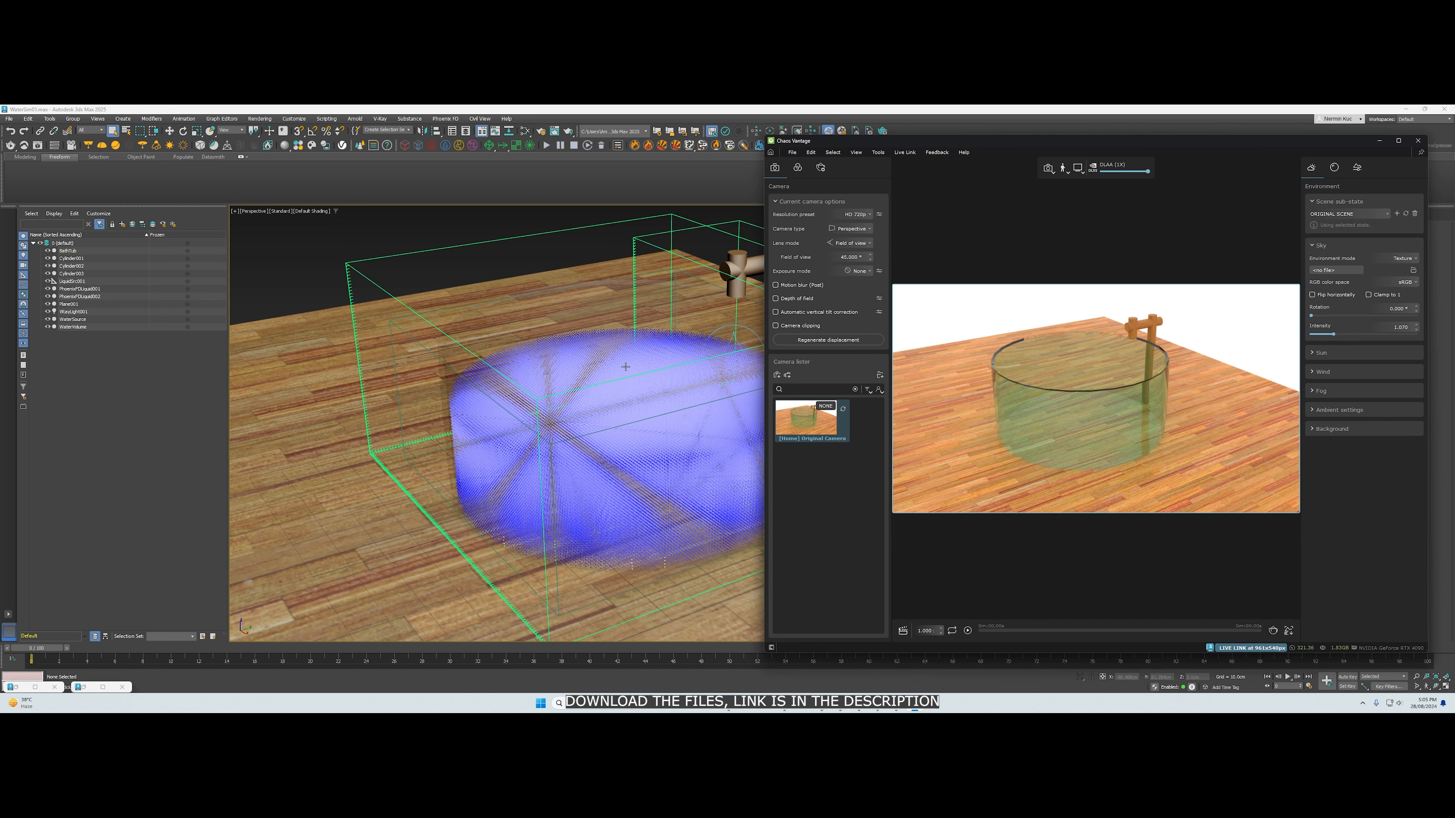
Select the first Phoenix liquid simulator in the scene list and add an Edit Poly modifier to it
{"action": "left_click", "coordinate": [664, 370]}
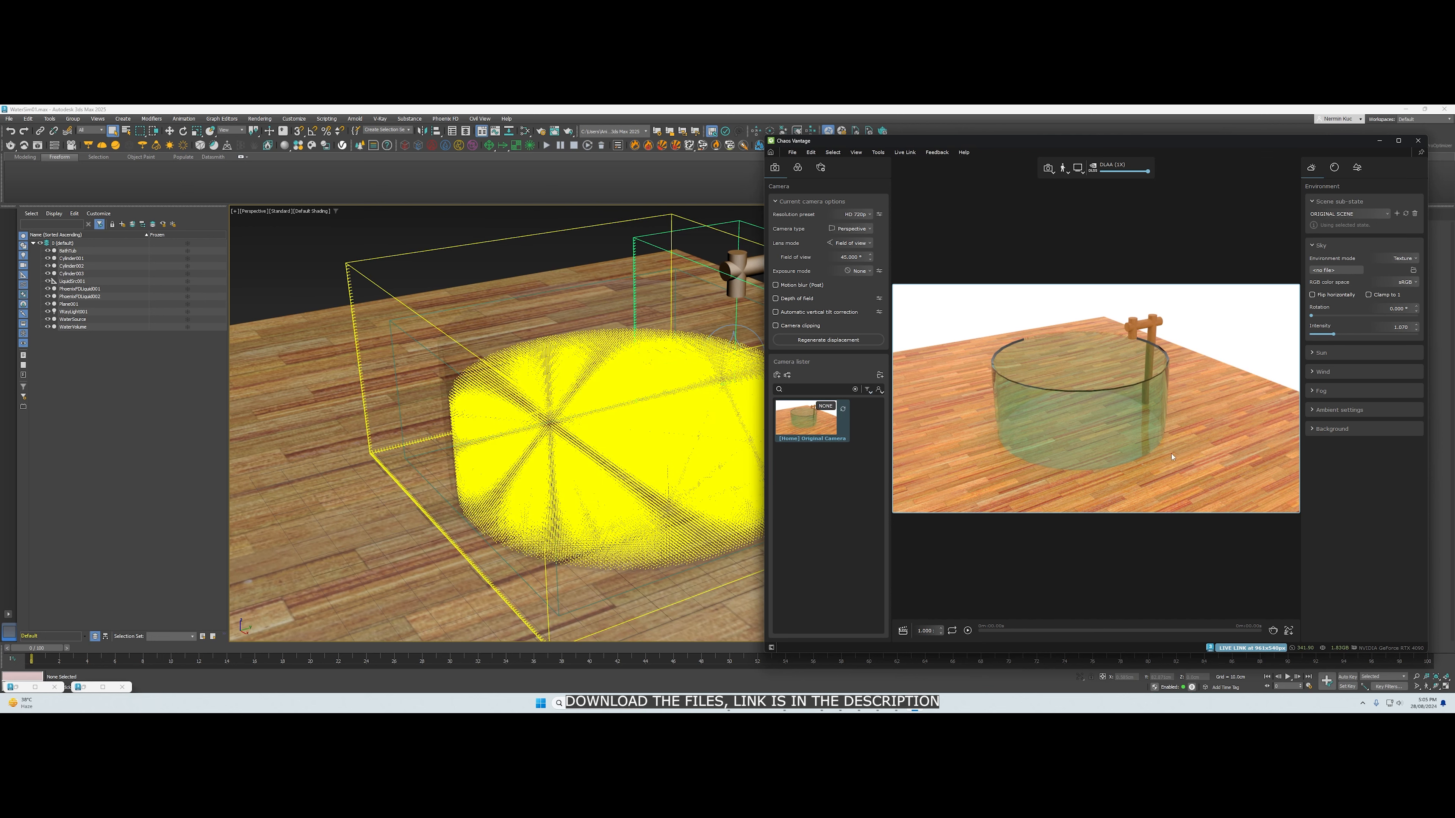
{"action": "left_click", "coordinate": [377, 475]}
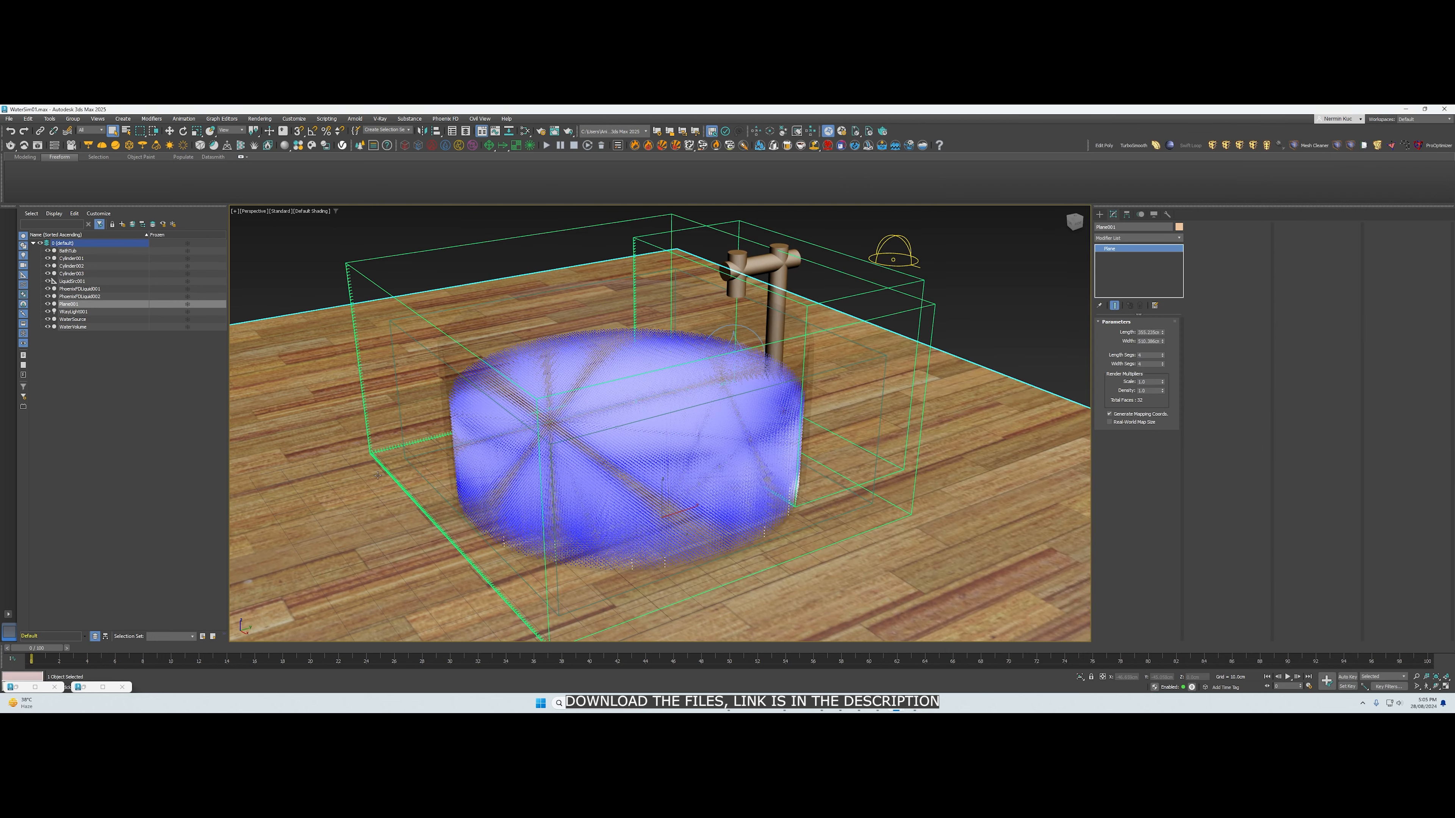
{"action": "left_click", "coordinate": [79, 289]}
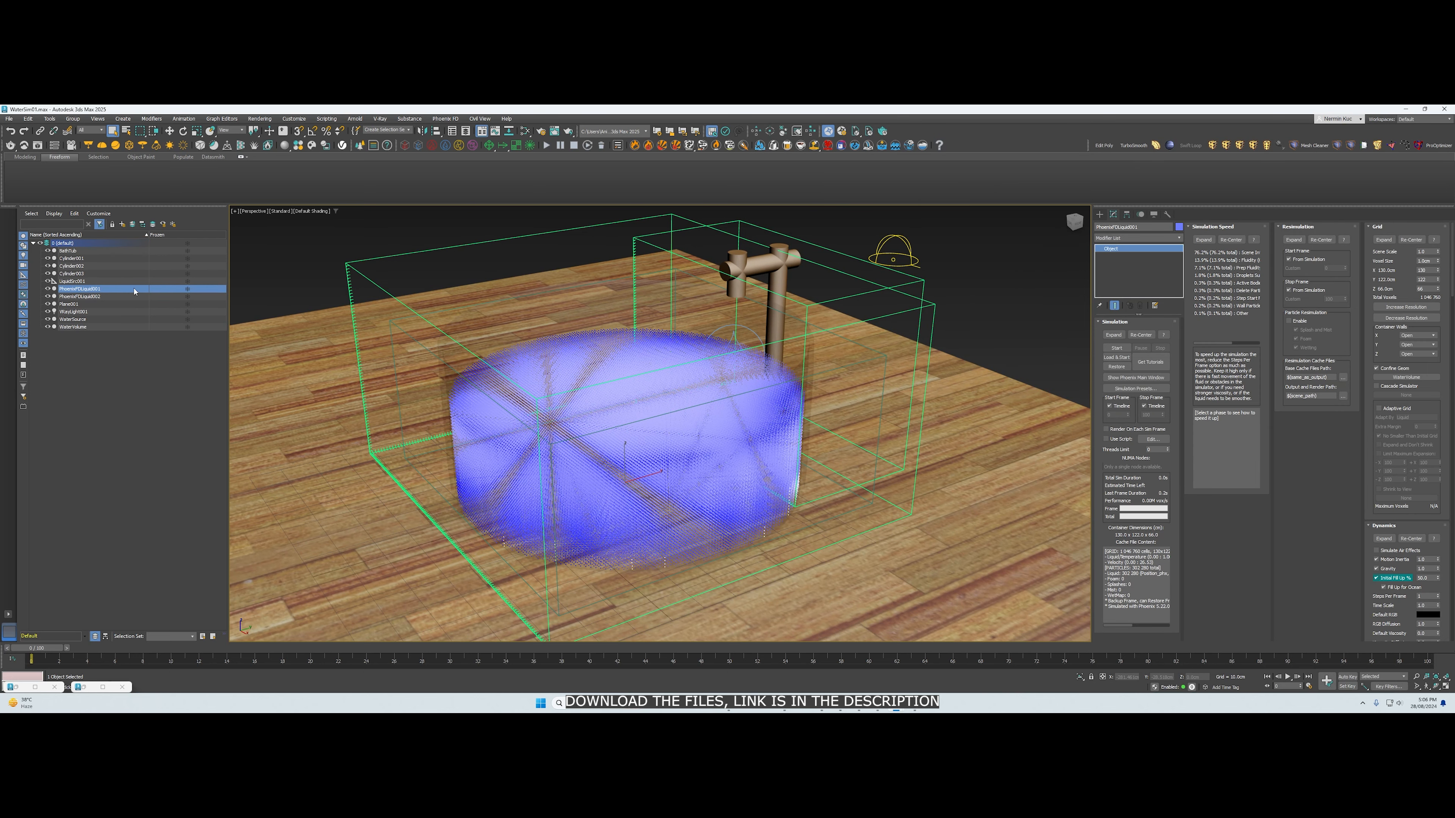
{"action": "left_click", "coordinate": [1122, 238]}
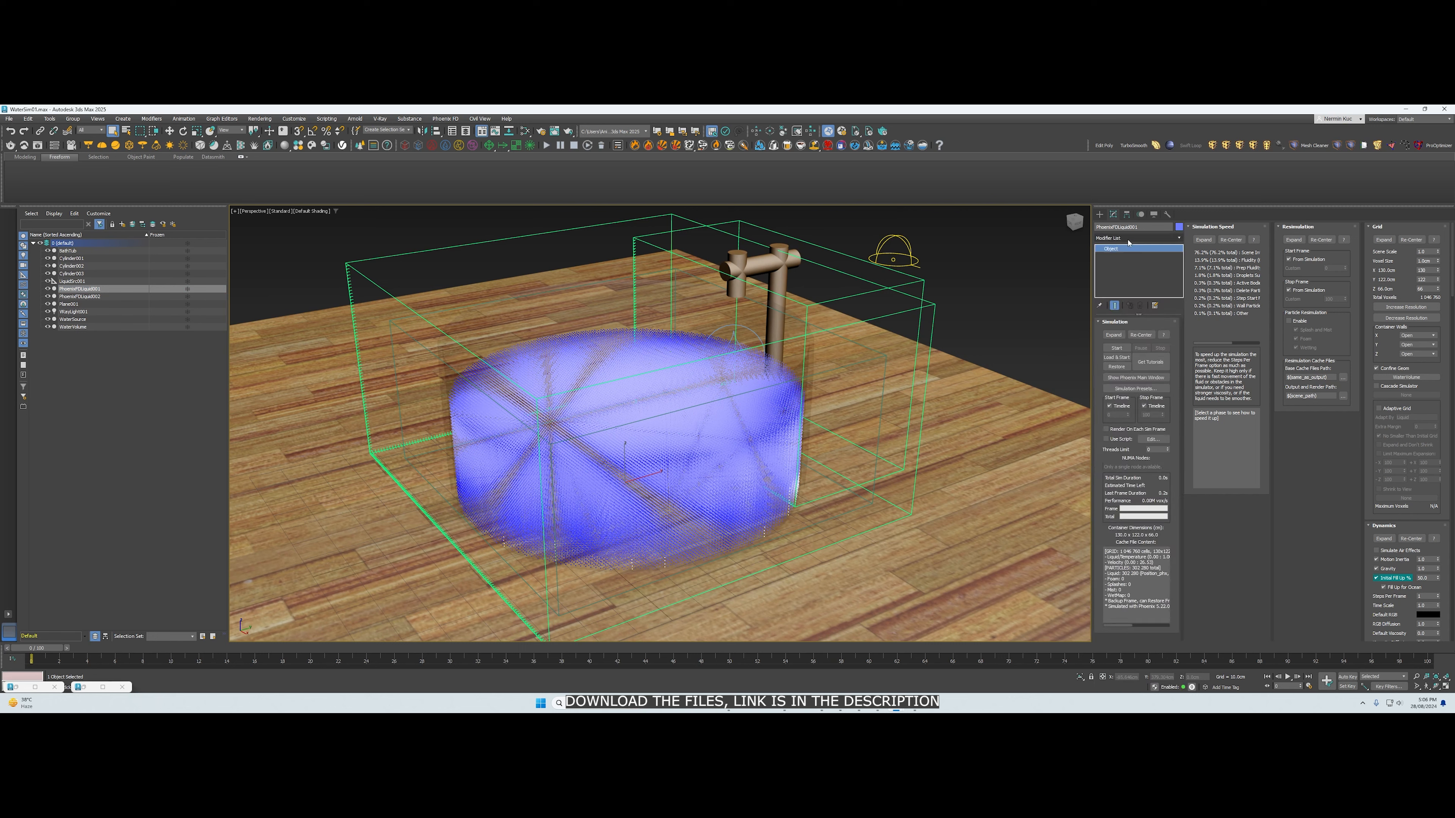
{"action": "type", "text": "e"}
{"action": "type", "text": "ed"}
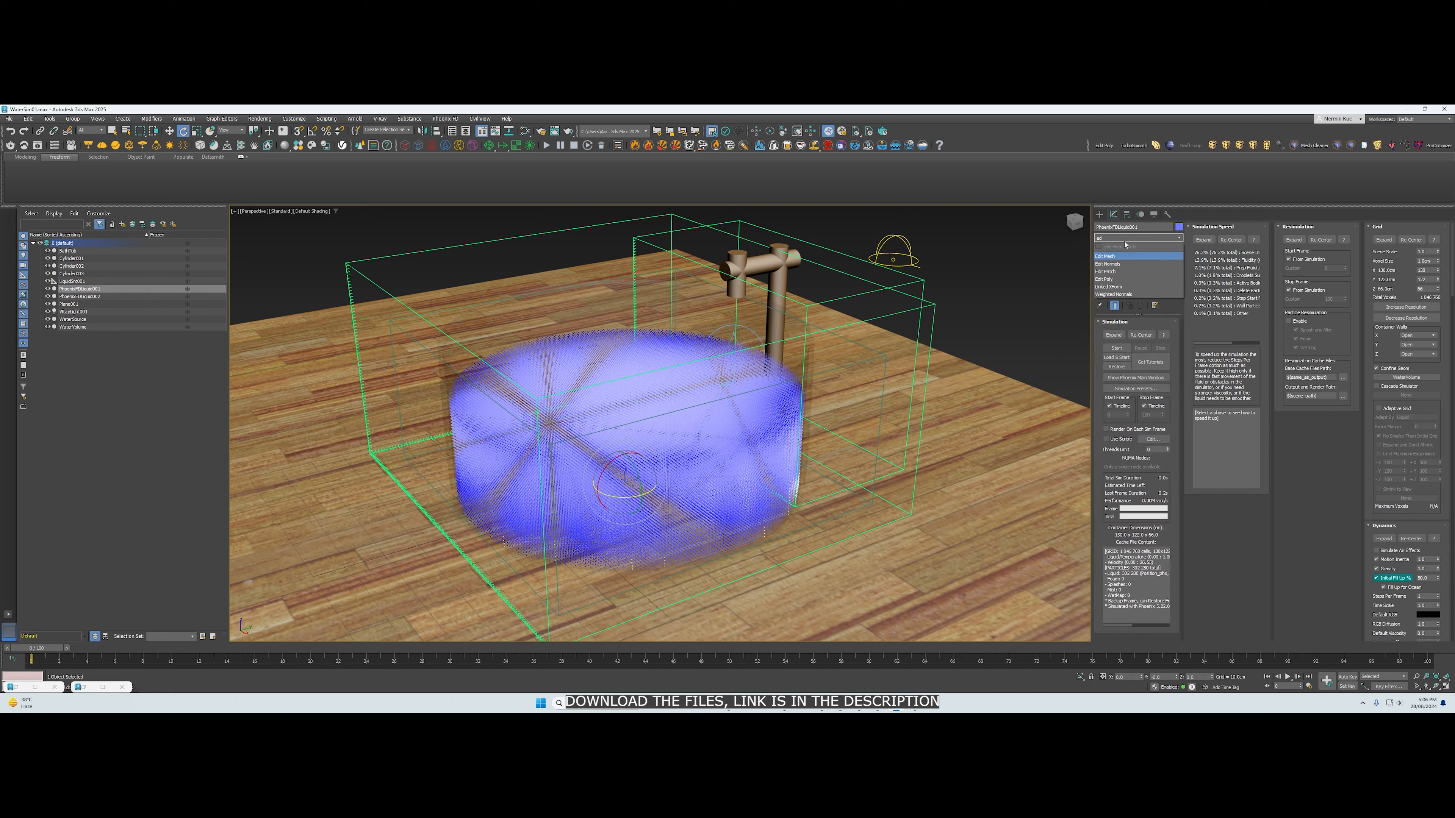
{"action": "left_click", "coordinate": [1124, 280]}
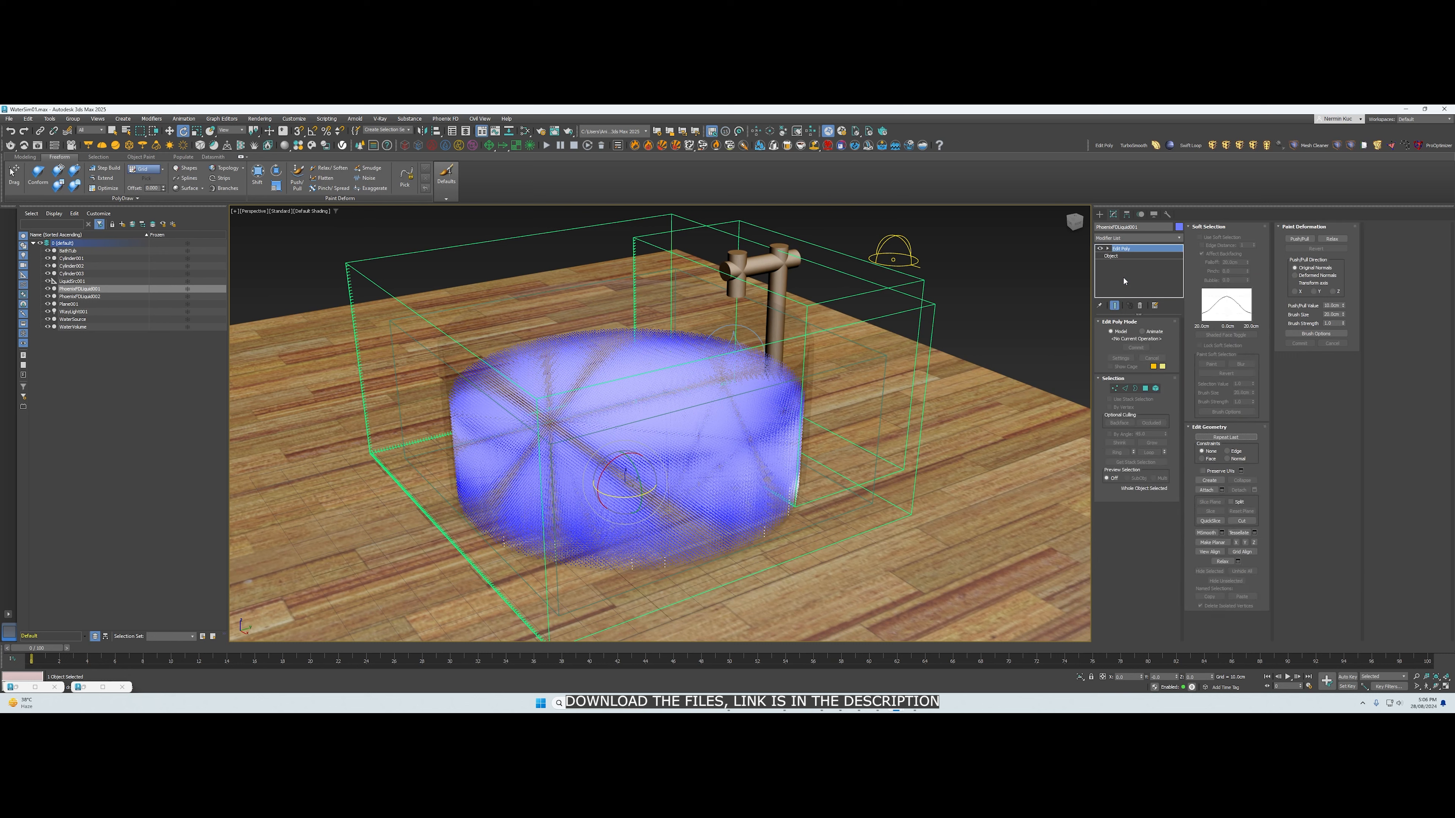
Enable Show Mesh and disable particle preview in the liquid simulator's base settings, then check the water in Chaos Vantage
{"action": "left_click", "coordinate": [1110, 257]}
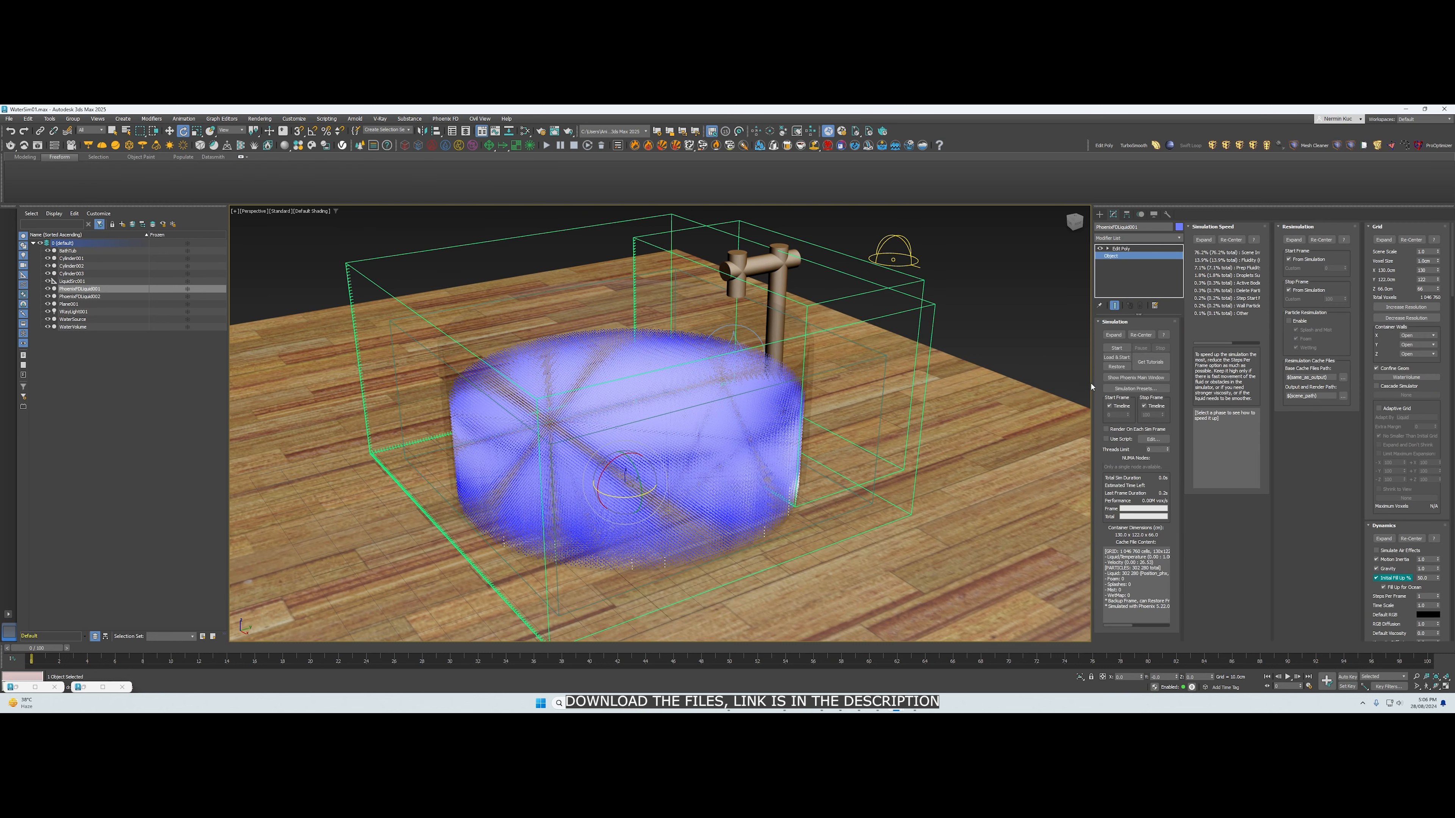
{"action": "left_click_drag", "start_coordinate": [1091, 382], "coordinate": [633, 382]}
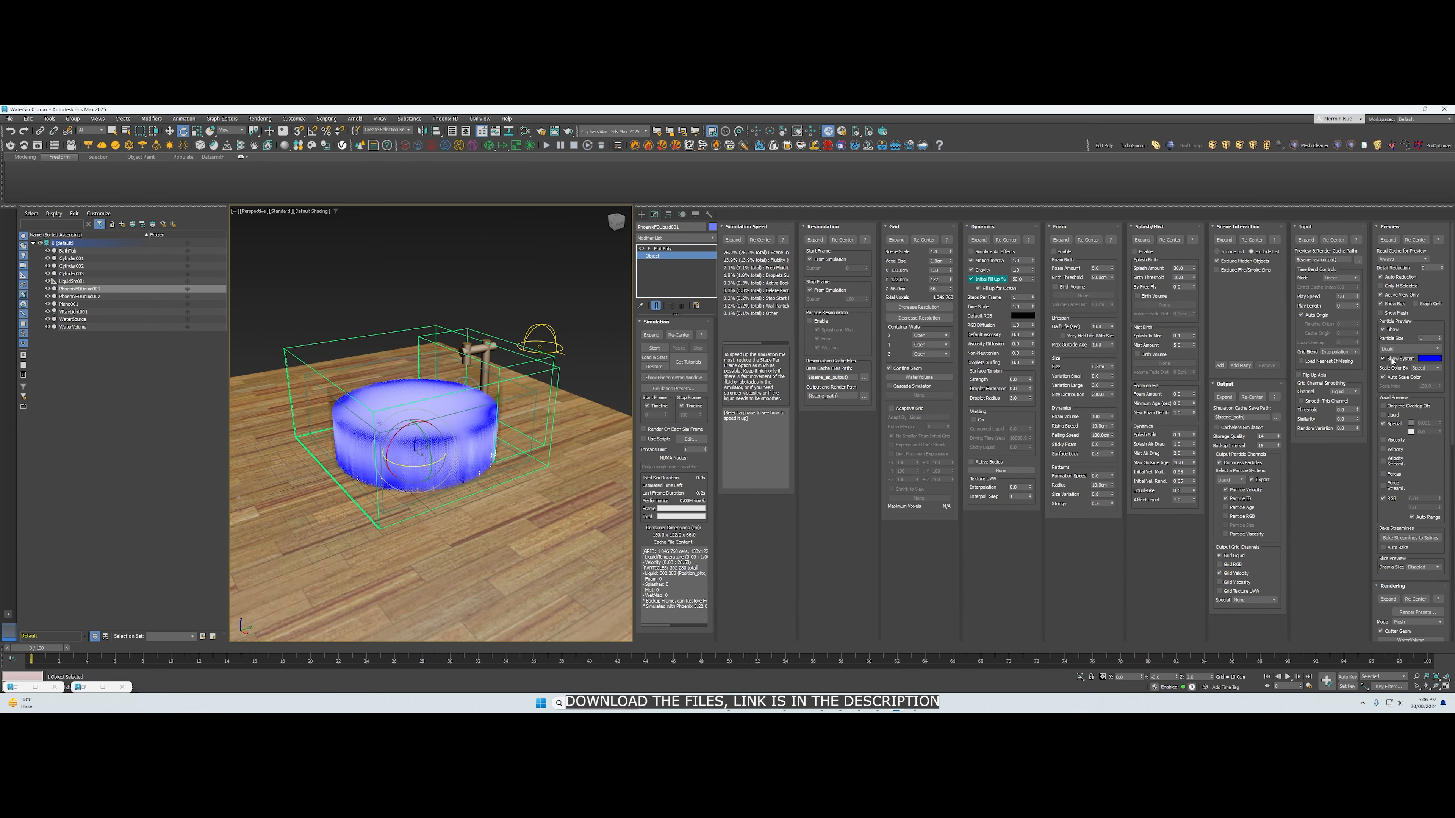
{"action": "left_click", "coordinate": [1380, 313]}
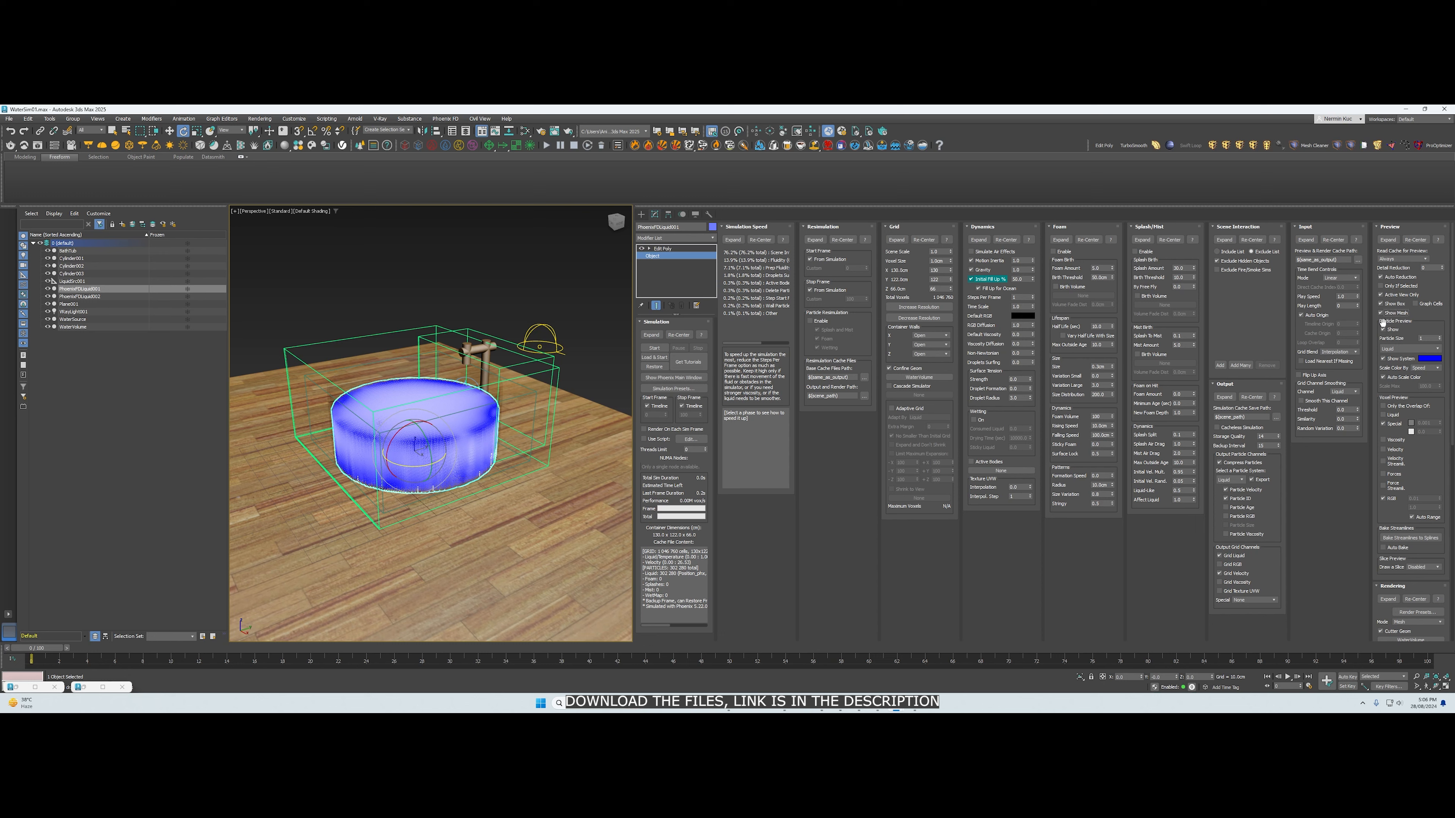
{"action": "left_click", "coordinate": [1382, 330]}
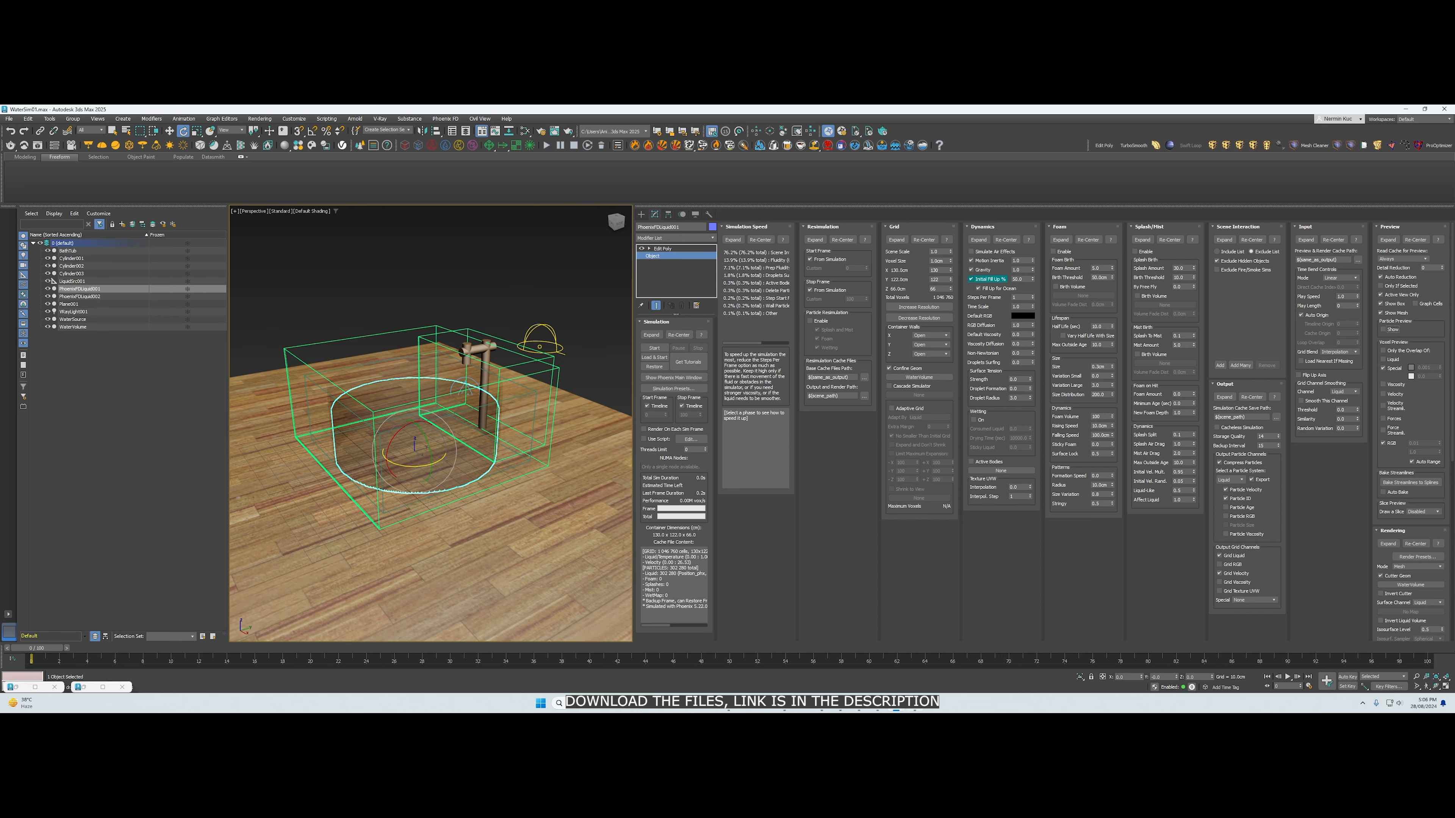
{"action": "left_click", "coordinate": [915, 702]}
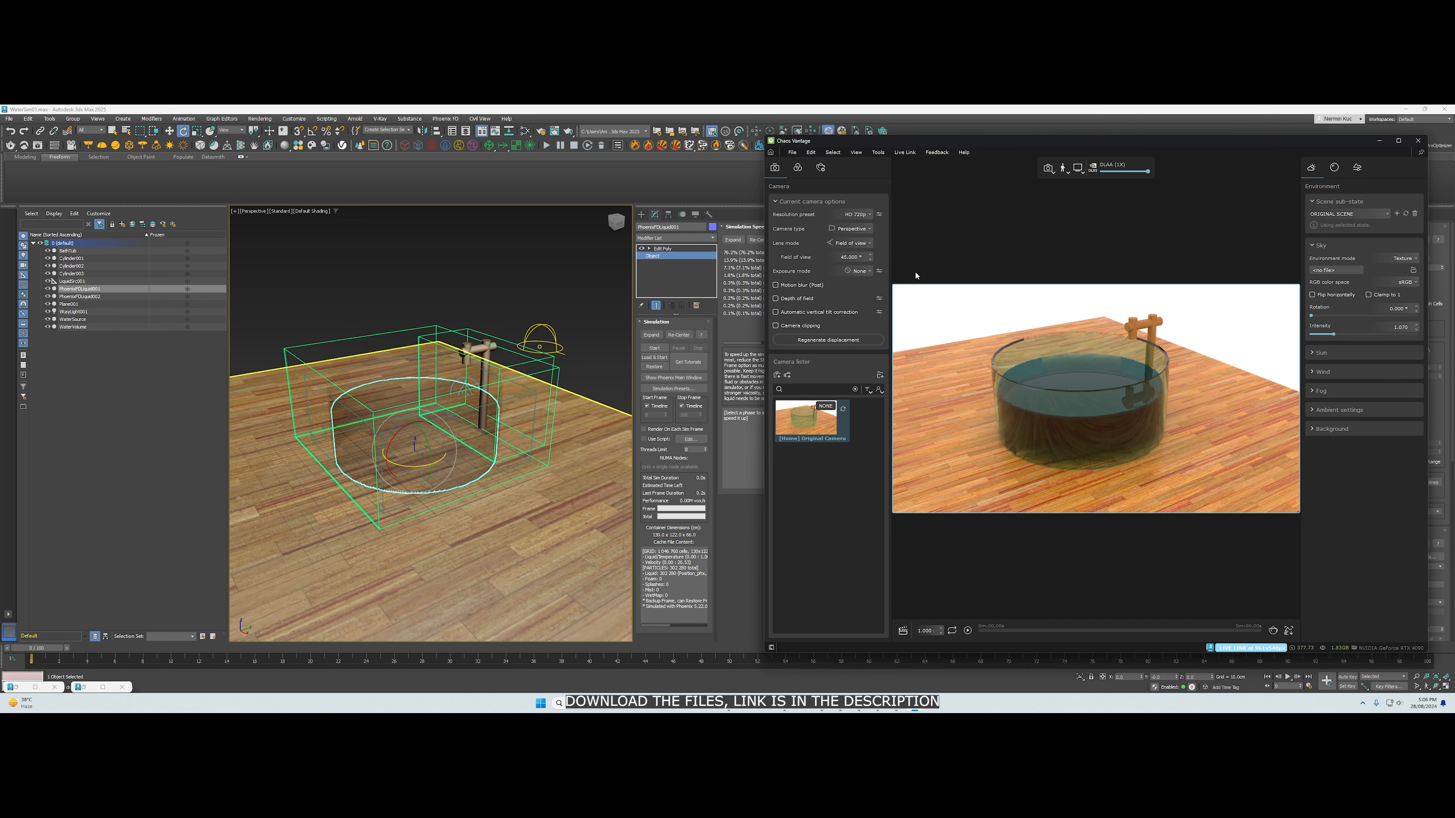
{"action": "left_click", "coordinate": [686, 176]}
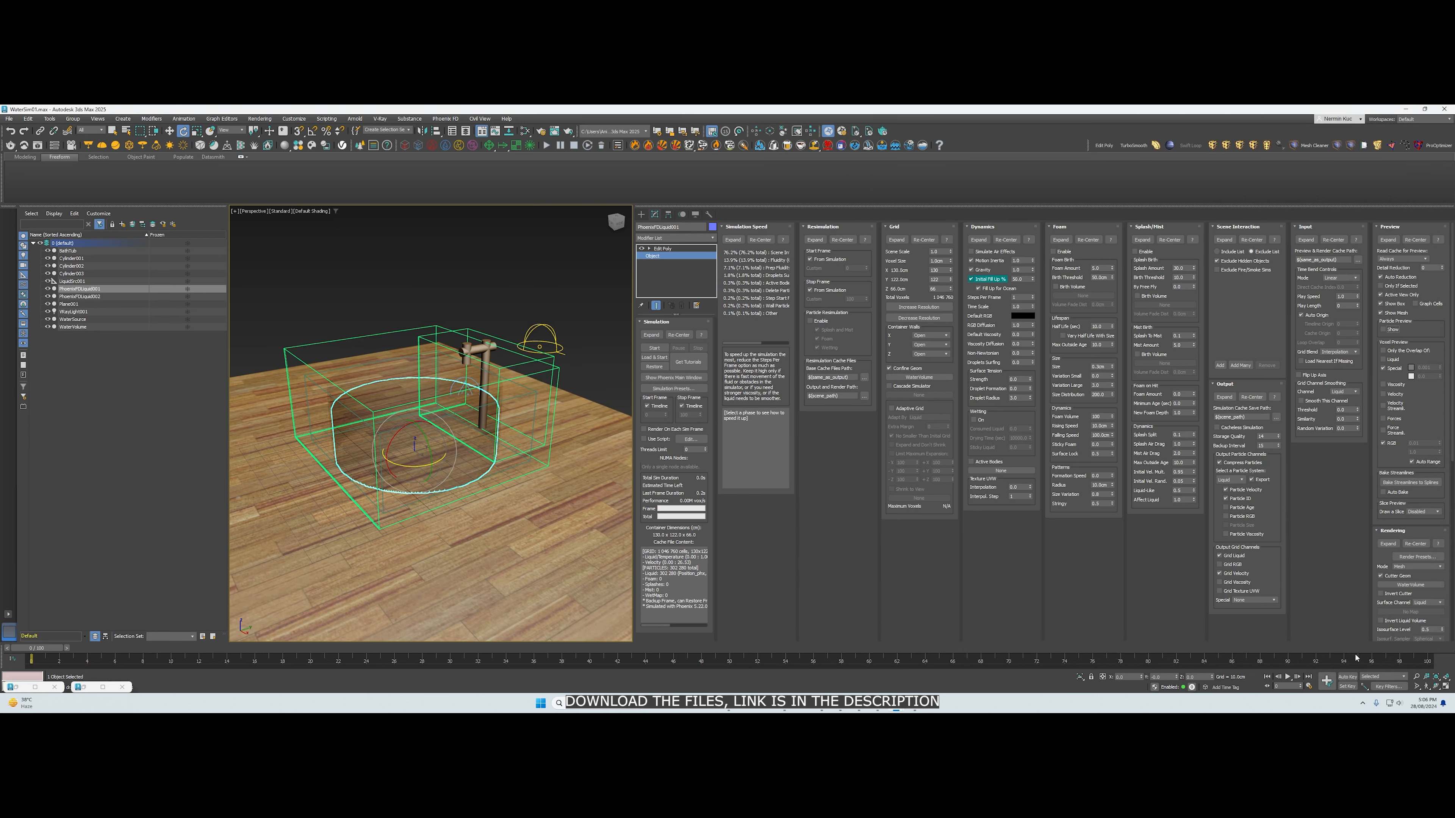
Move the animation to frame 30 and display the perspective viewport in Wireframe Override
{"action": "left_click_drag", "start_coordinate": [70, 651], "coordinate": [450, 660]}
{"action": "key", "text": "e"}
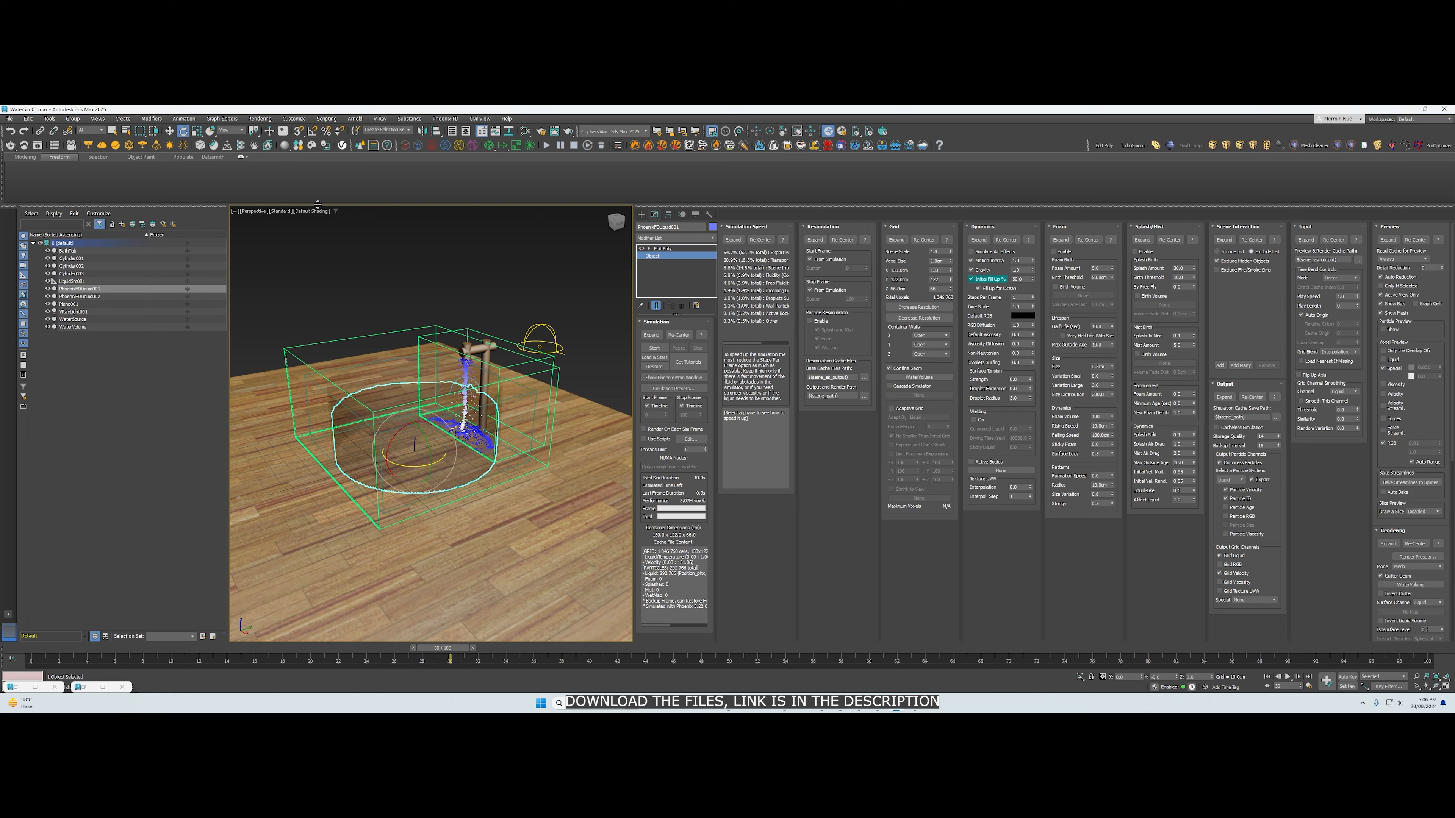
{"action": "left_click", "coordinate": [306, 212]}
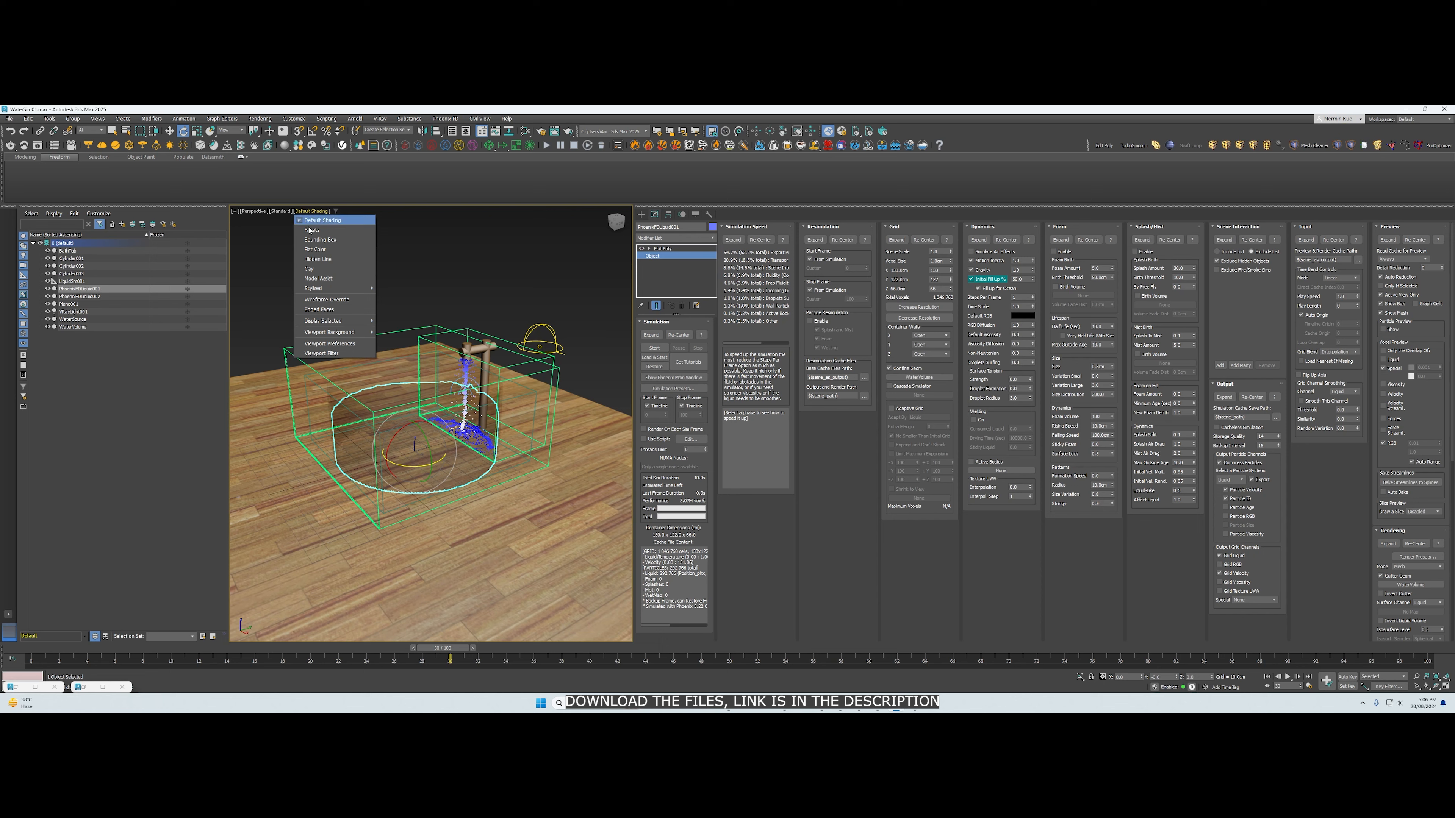
{"action": "left_click", "coordinate": [325, 300]}
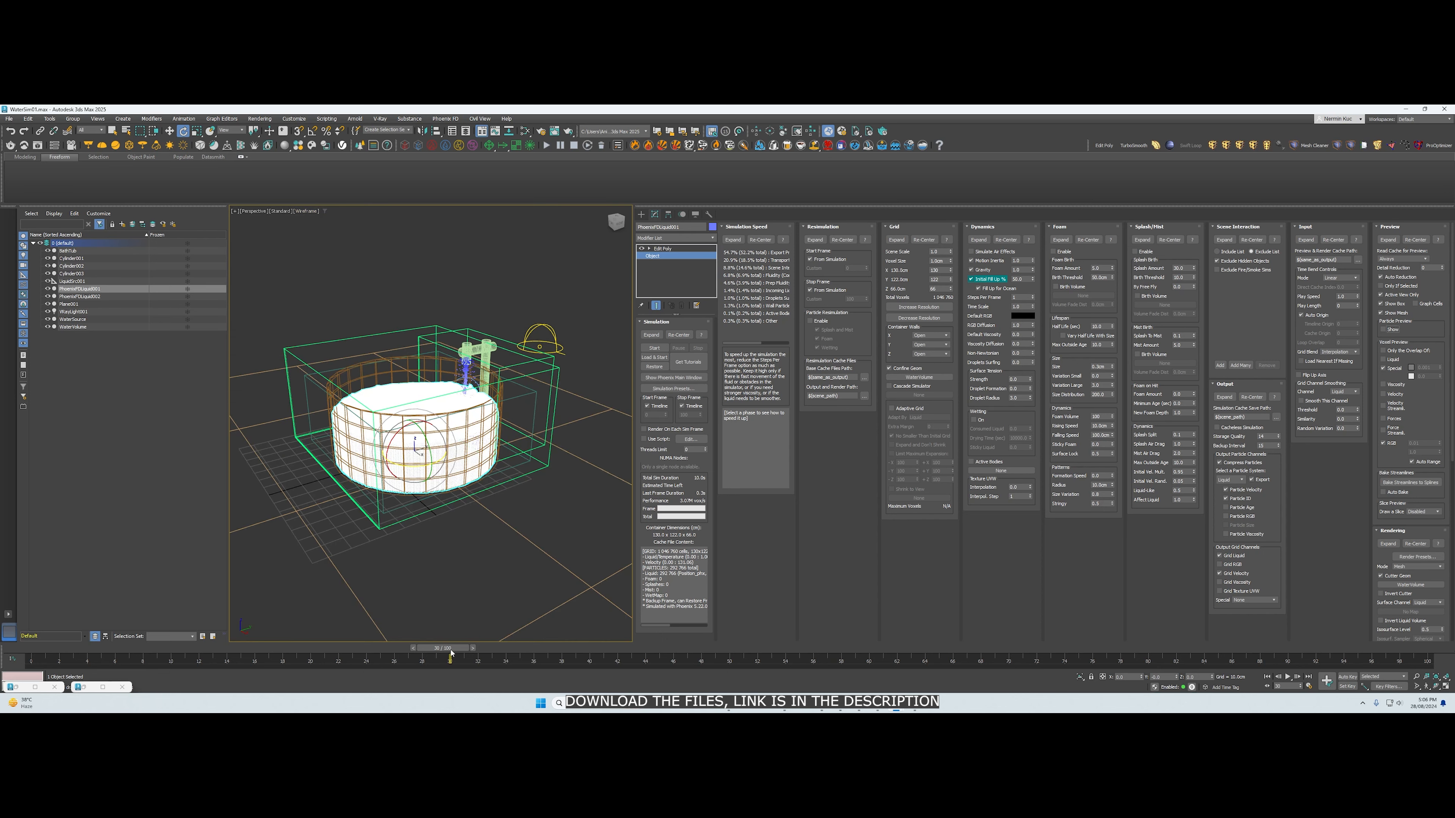
Move the animation to frame 38 and examine the water mesh up close where the stream hits the surface
{"action": "left_click_drag", "start_coordinate": [450, 655], "coordinate": [591, 657]}
{"action": "middle_click_drag", "start_coordinate": [513, 504], "coordinate": [537, 500]}
{"action": "scroll", "coordinate": [487, 475], "scroll_direction": "up", "scroll_amount": 1}
{"action": "key", "text": "e"}
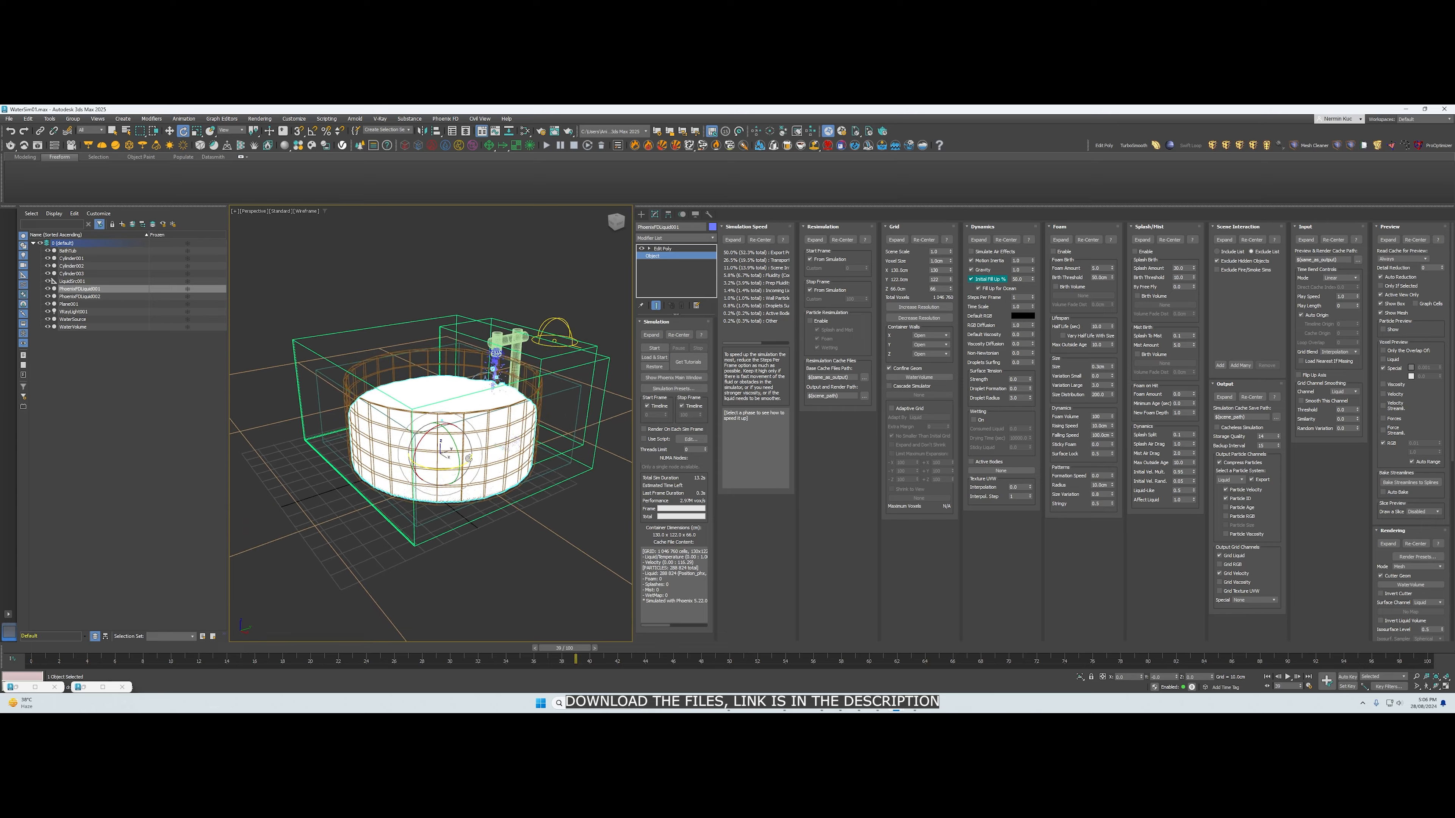
{"action": "scroll", "coordinate": [468, 458], "scroll_direction": "up", "scroll_amount": 8}
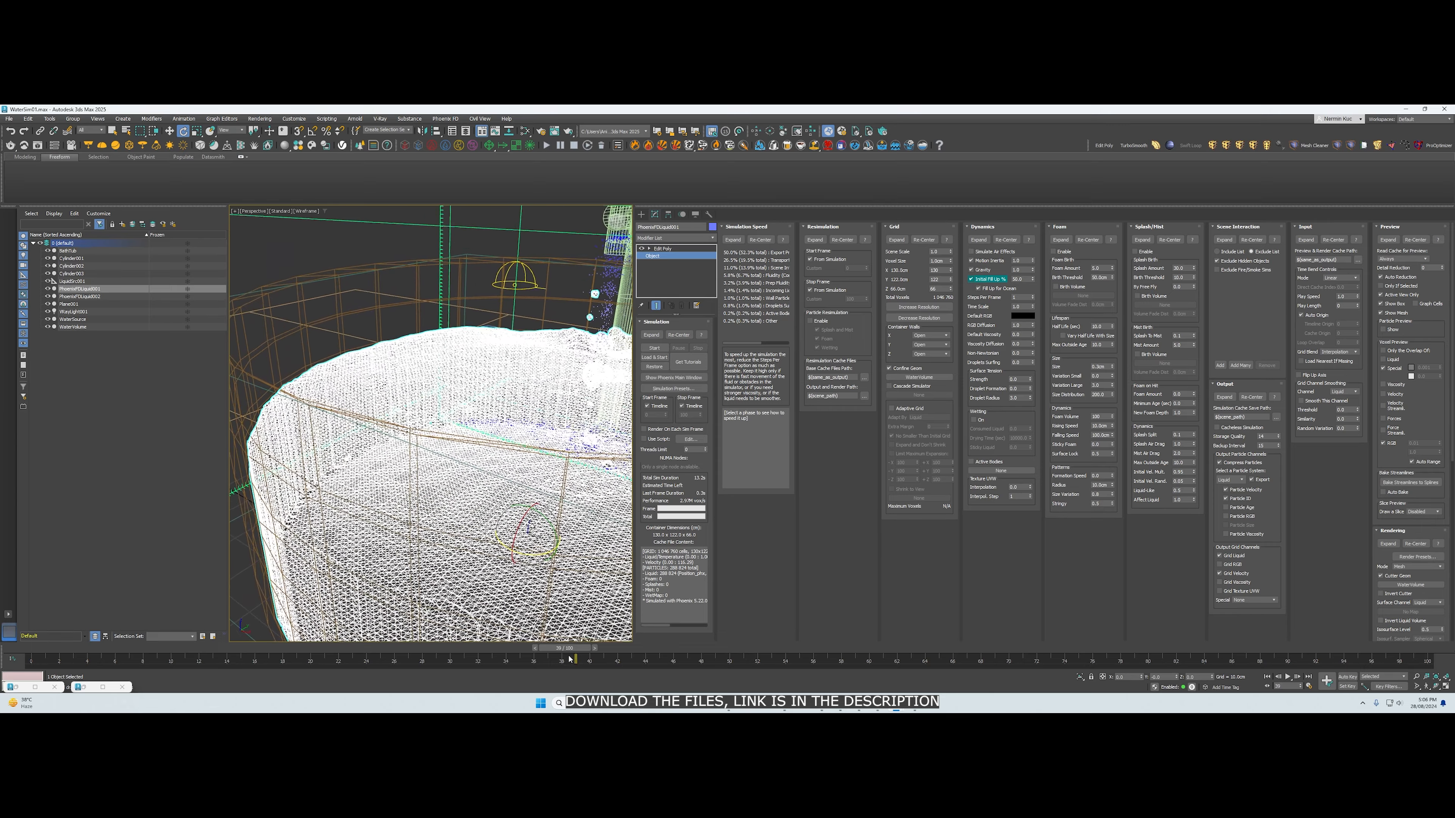
{"action": "left_click_drag", "start_coordinate": [568, 659], "coordinate": [561, 658]}
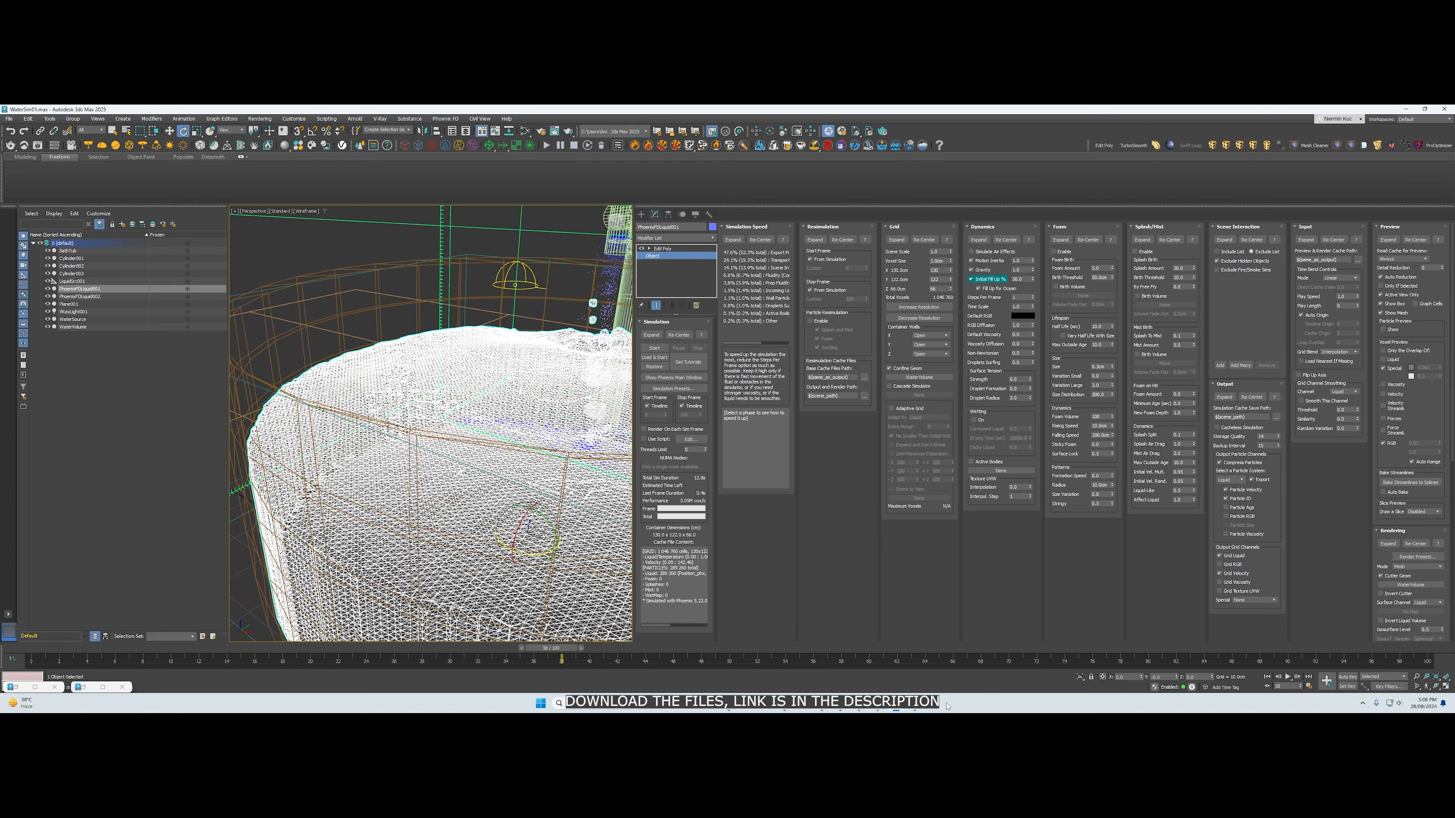
Switch to Chaos Vantage and inspect the rendered water surface and splash from a changed camera angle
{"action": "left_click", "coordinate": [916, 705]}
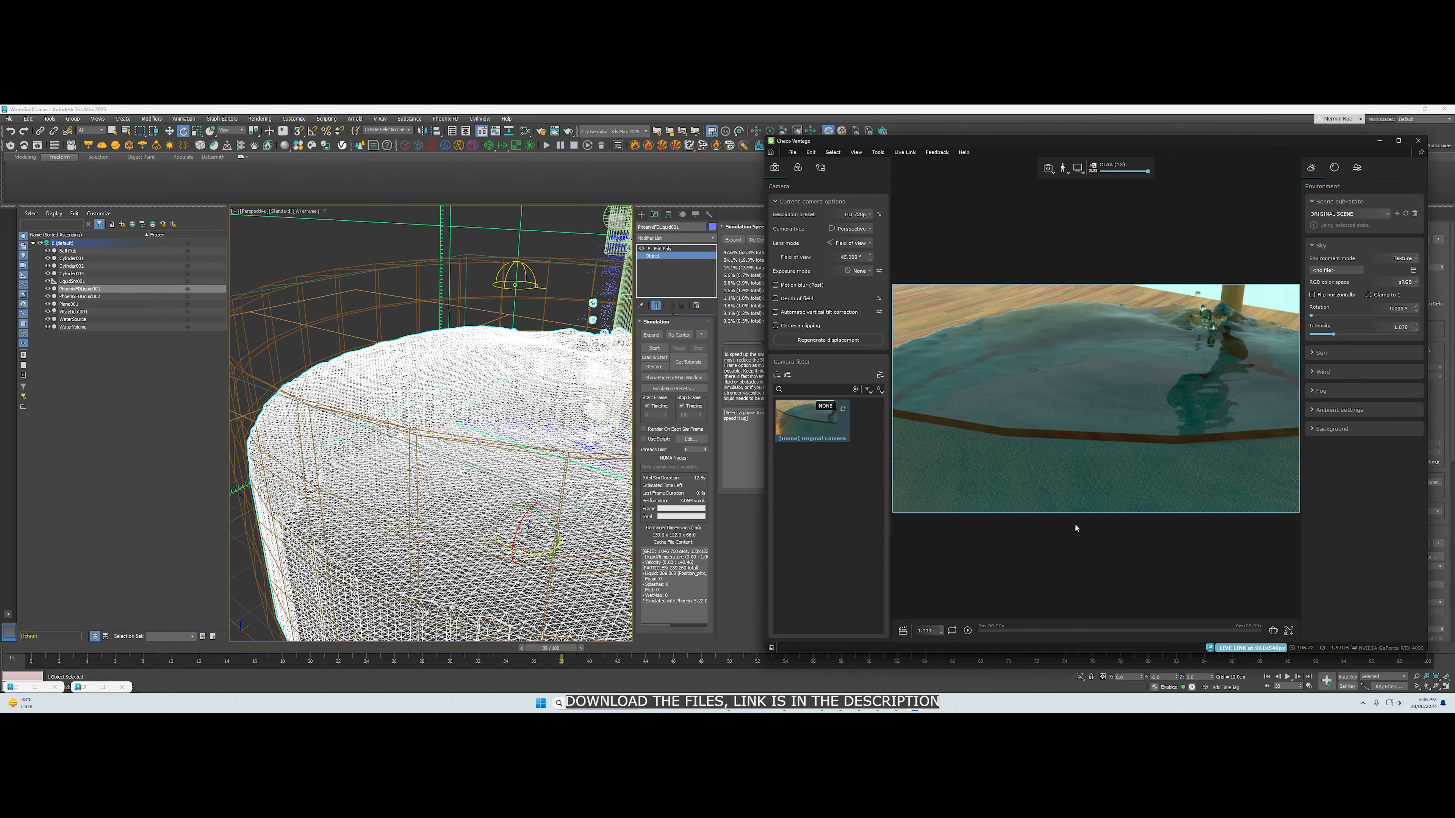
{"action": "right_click_drag", "start_coordinate": [1075, 528], "coordinate": [1076, 528]}
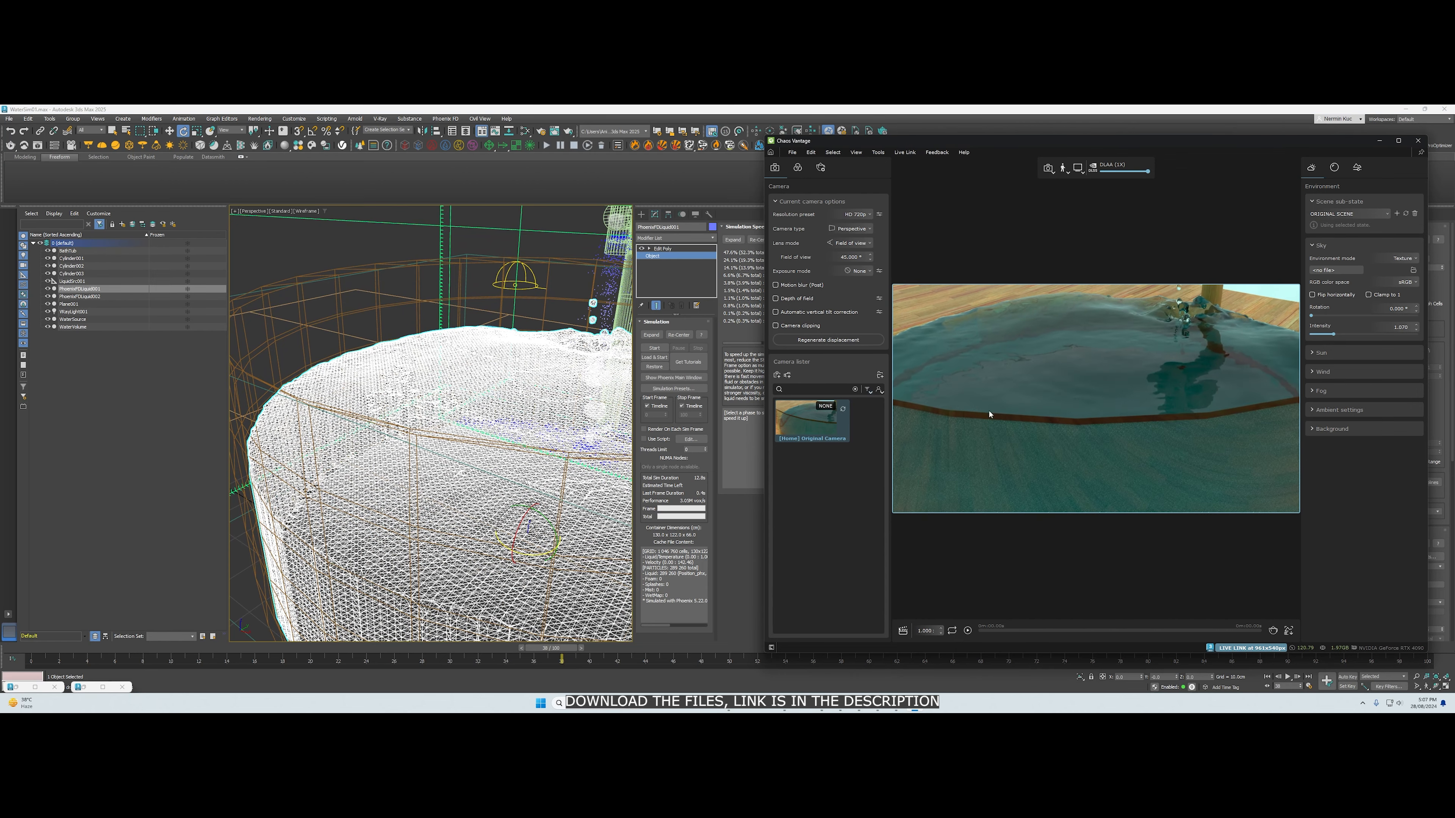
{"action": "left_click", "coordinate": [698, 112]}
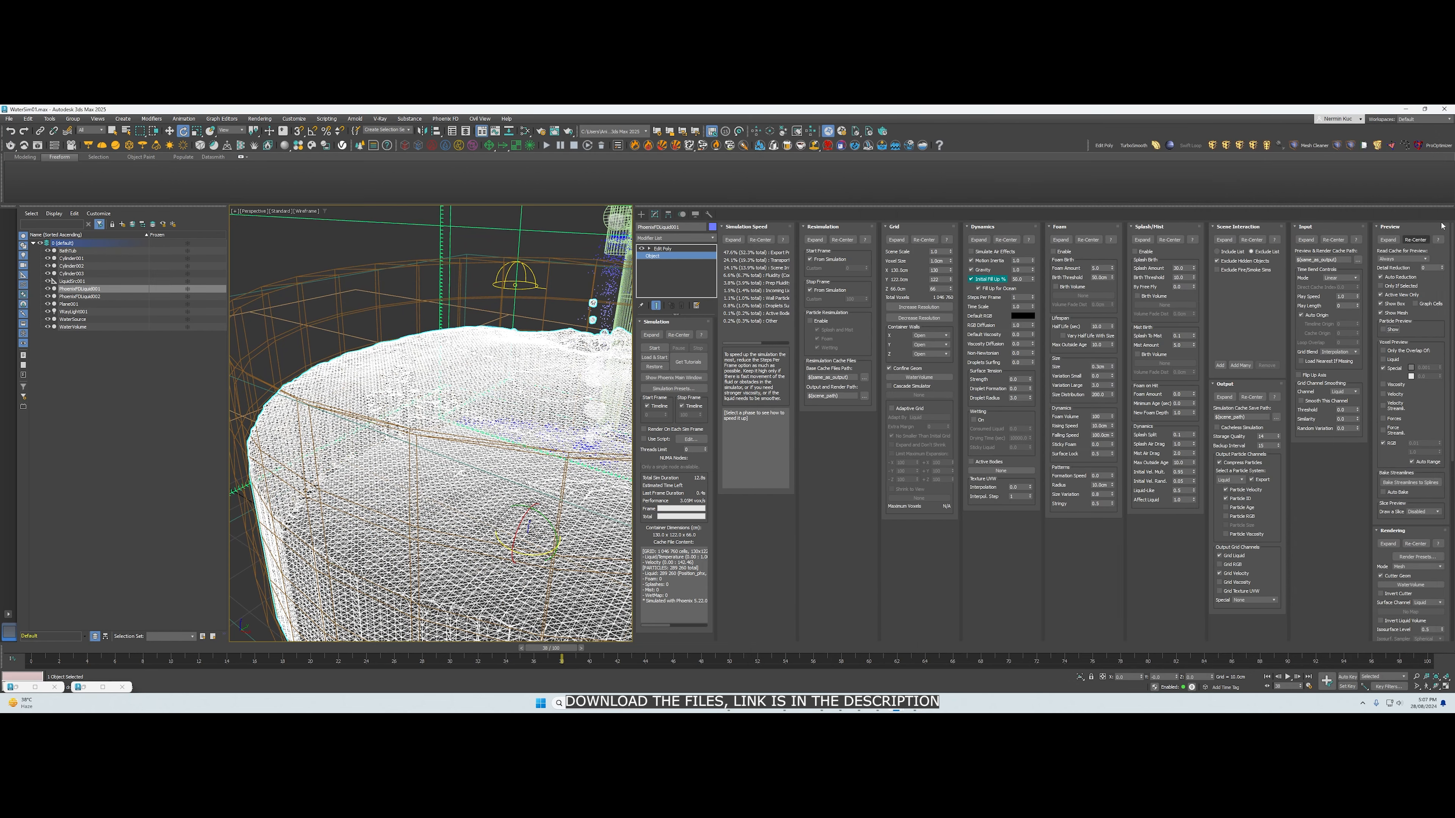
Arrange 3ds Max and Chaos Vantage side by side, make the Vantage window taller, and narrow the command panel to enlarge the viewport
{"action": "left_click", "coordinate": [1425, 108]}
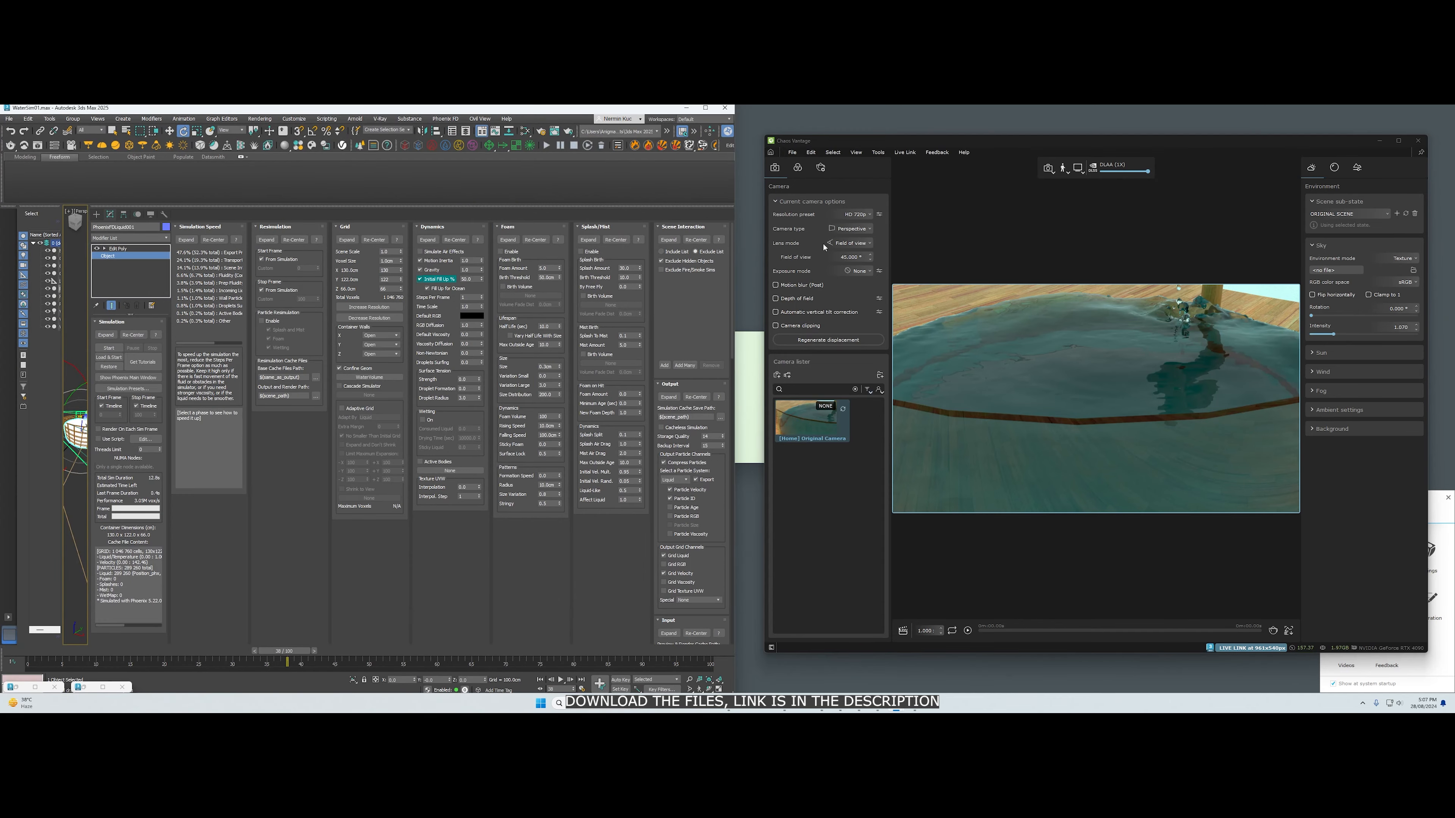
{"action": "left_click_drag", "start_coordinate": [857, 141], "coordinate": [834, 113]}
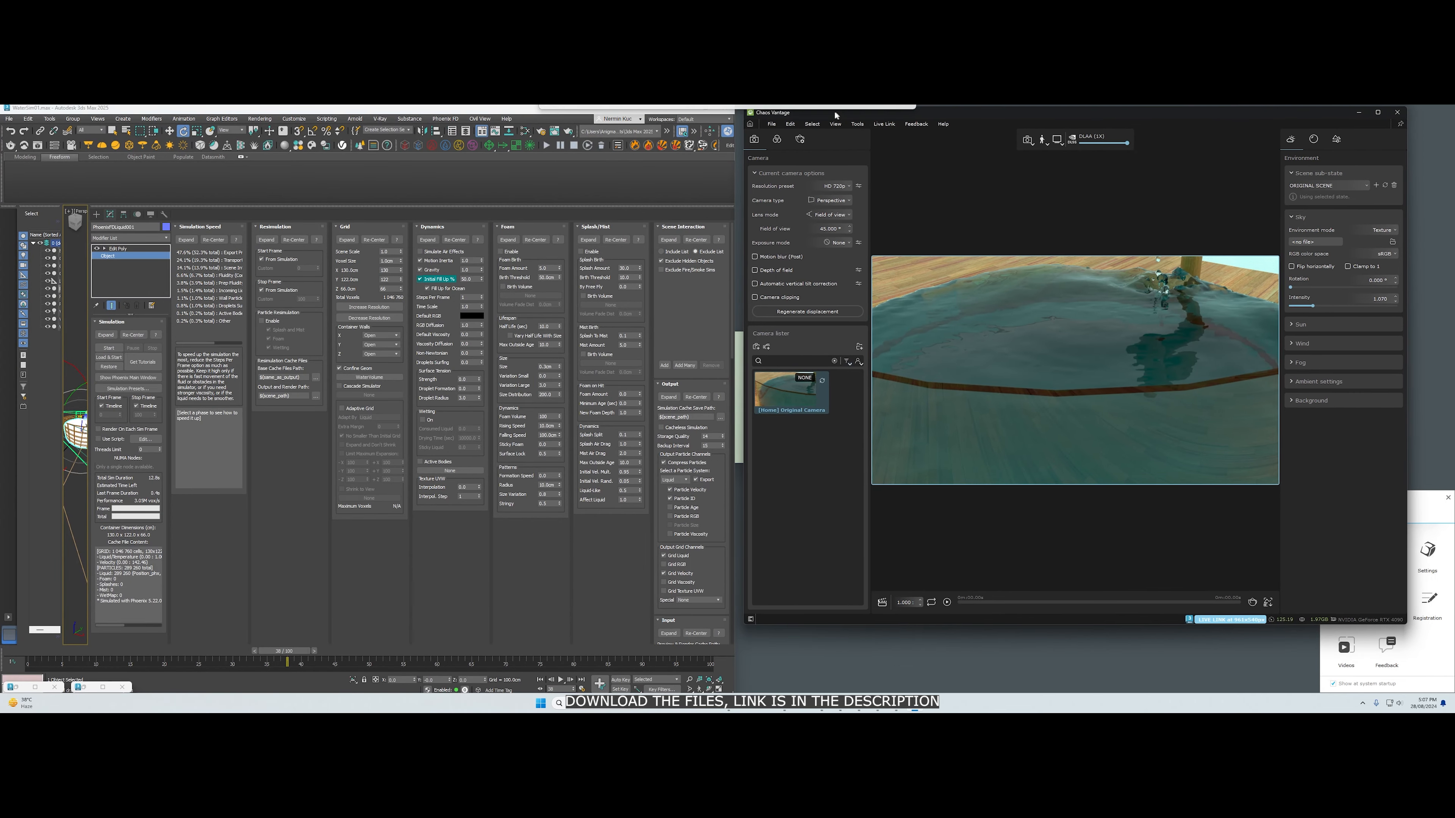
{"action": "left_click_drag", "start_coordinate": [1271, 624], "coordinate": [1272, 692]}
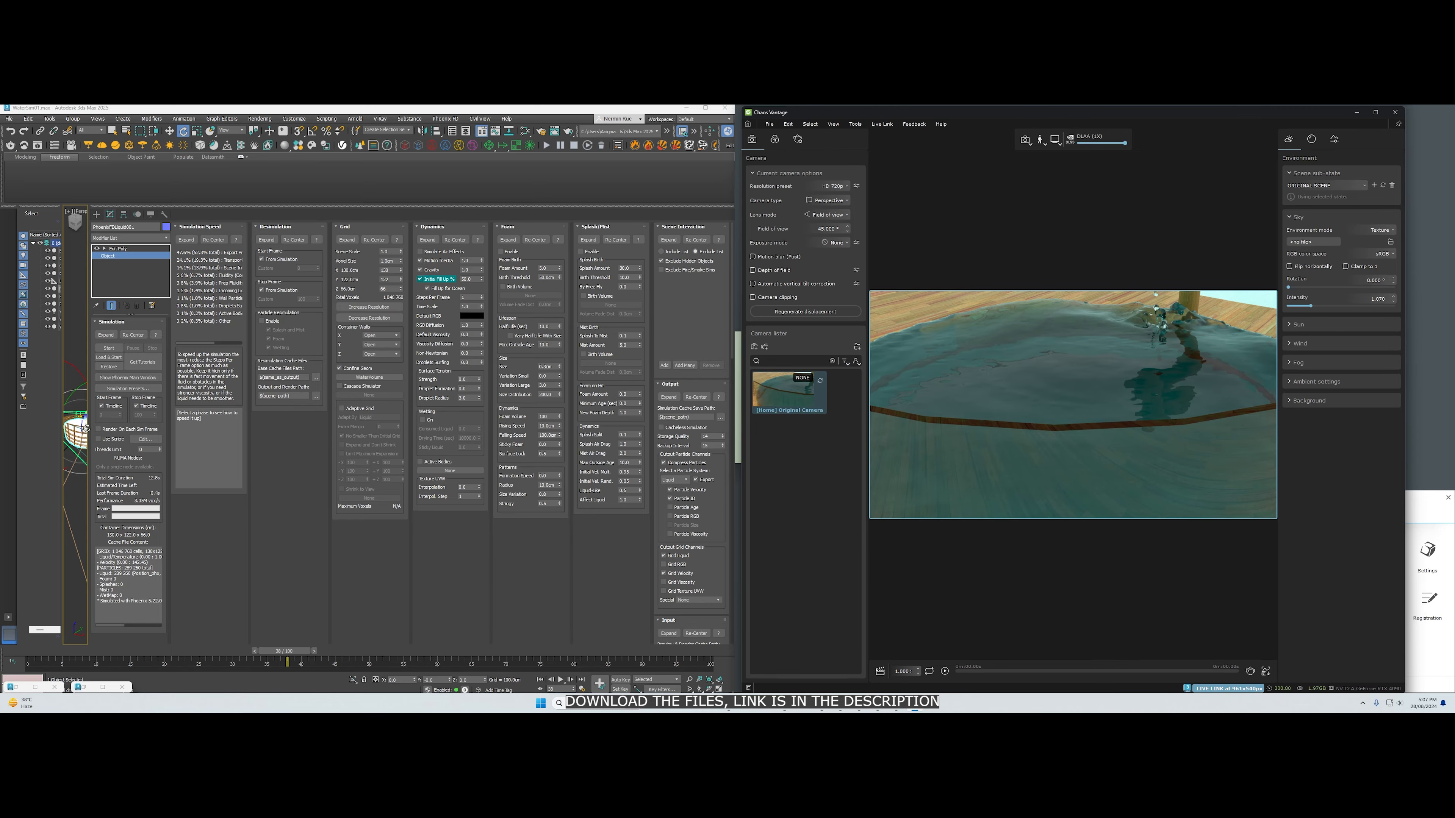
{"action": "left_click_drag", "start_coordinate": [88, 417], "coordinate": [588, 417]}
Frame the whole tub and faucet in the viewport and move the animation to frame 42 to update the live render
{"action": "scroll", "coordinate": [567, 480], "scroll_direction": "down", "scroll_amount": 10}
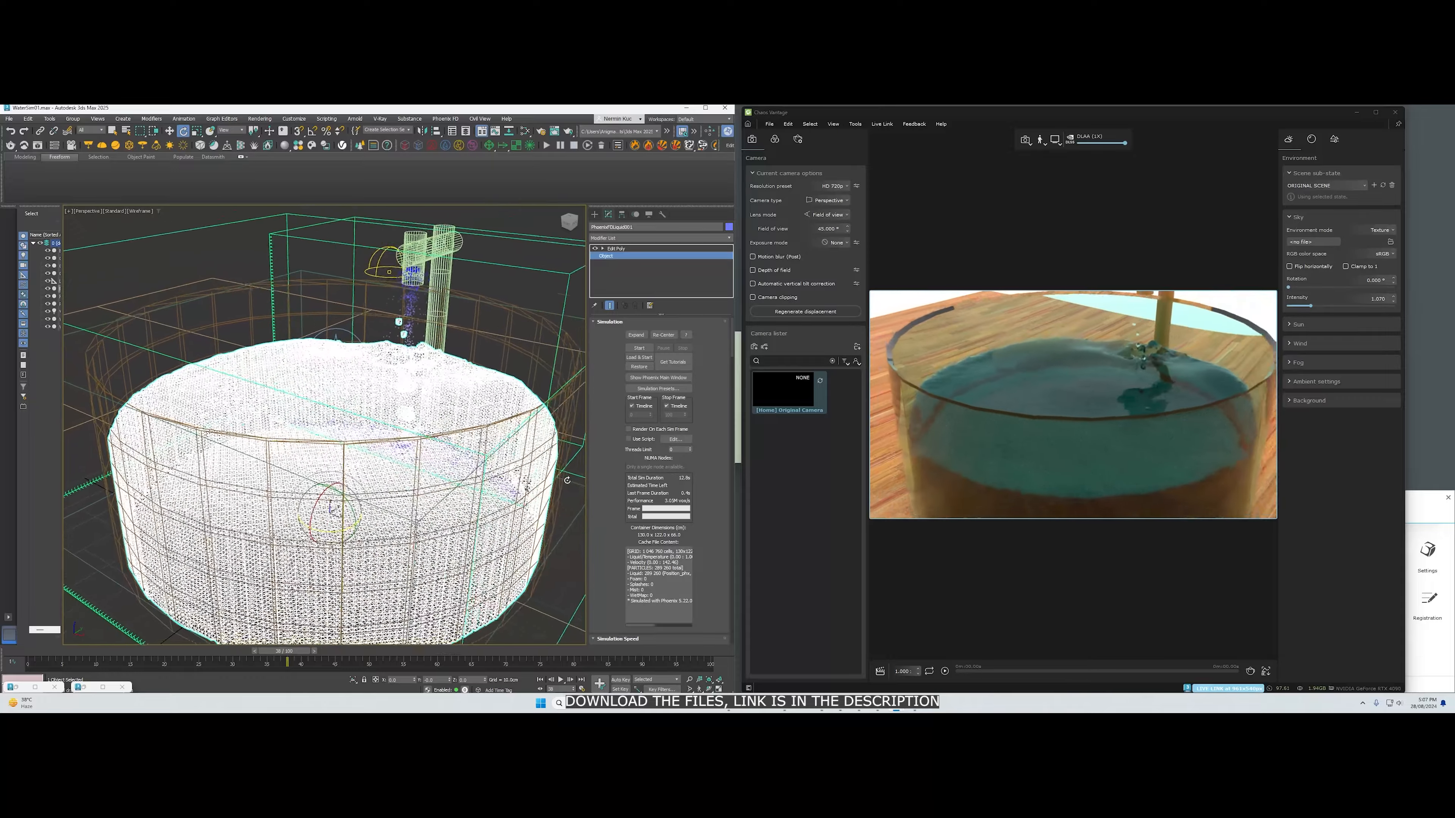
{"action": "scroll", "coordinate": [567, 480], "scroll_direction": "down", "scroll_amount": 2}
{"action": "scroll", "coordinate": [567, 480], "scroll_direction": "up", "scroll_amount": 2}
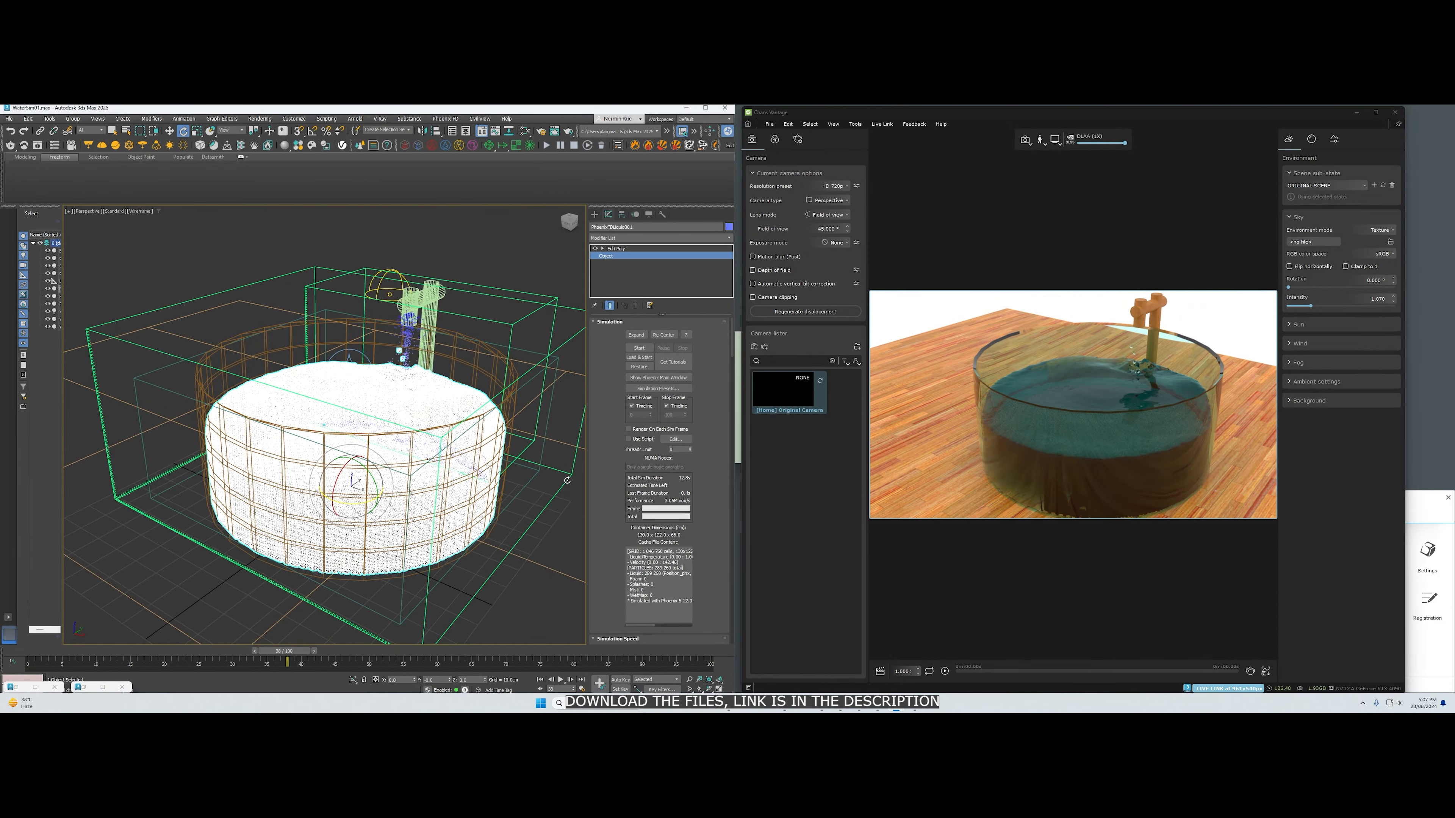
{"action": "middle_click_drag", "start_coordinate": [567, 480], "coordinate": [596, 463], "text": "alt"}
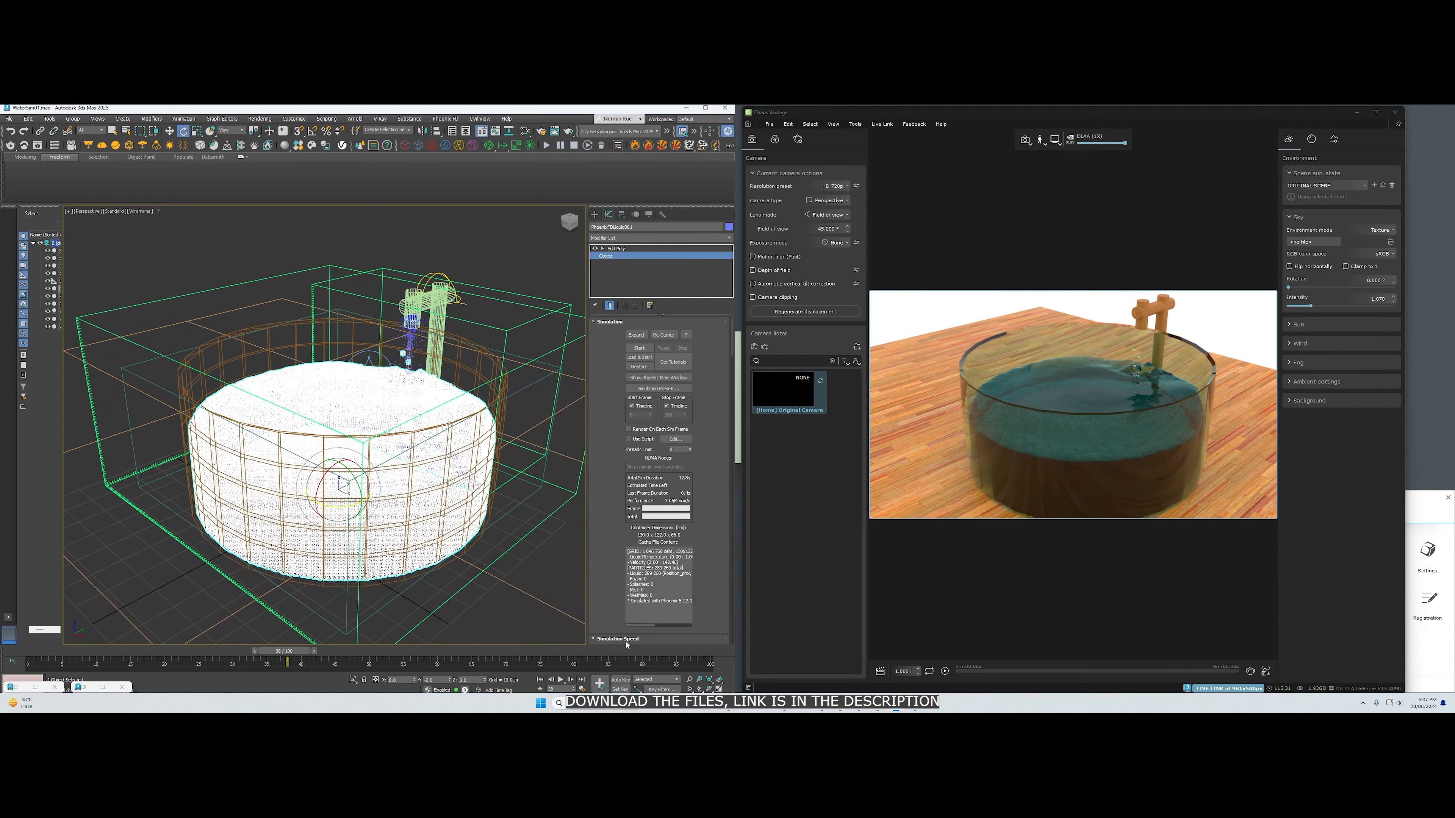
{"action": "mouse_move", "coordinate": [289, 652]}
{"action": "left_mouse_down"}
{"action": "mouse_move", "coordinate": [408, 667]}
{"action": "mouse_move", "coordinate": [314, 663]}
{"action": "left_mouse_up"}
{"action": "key", "text": "e"}
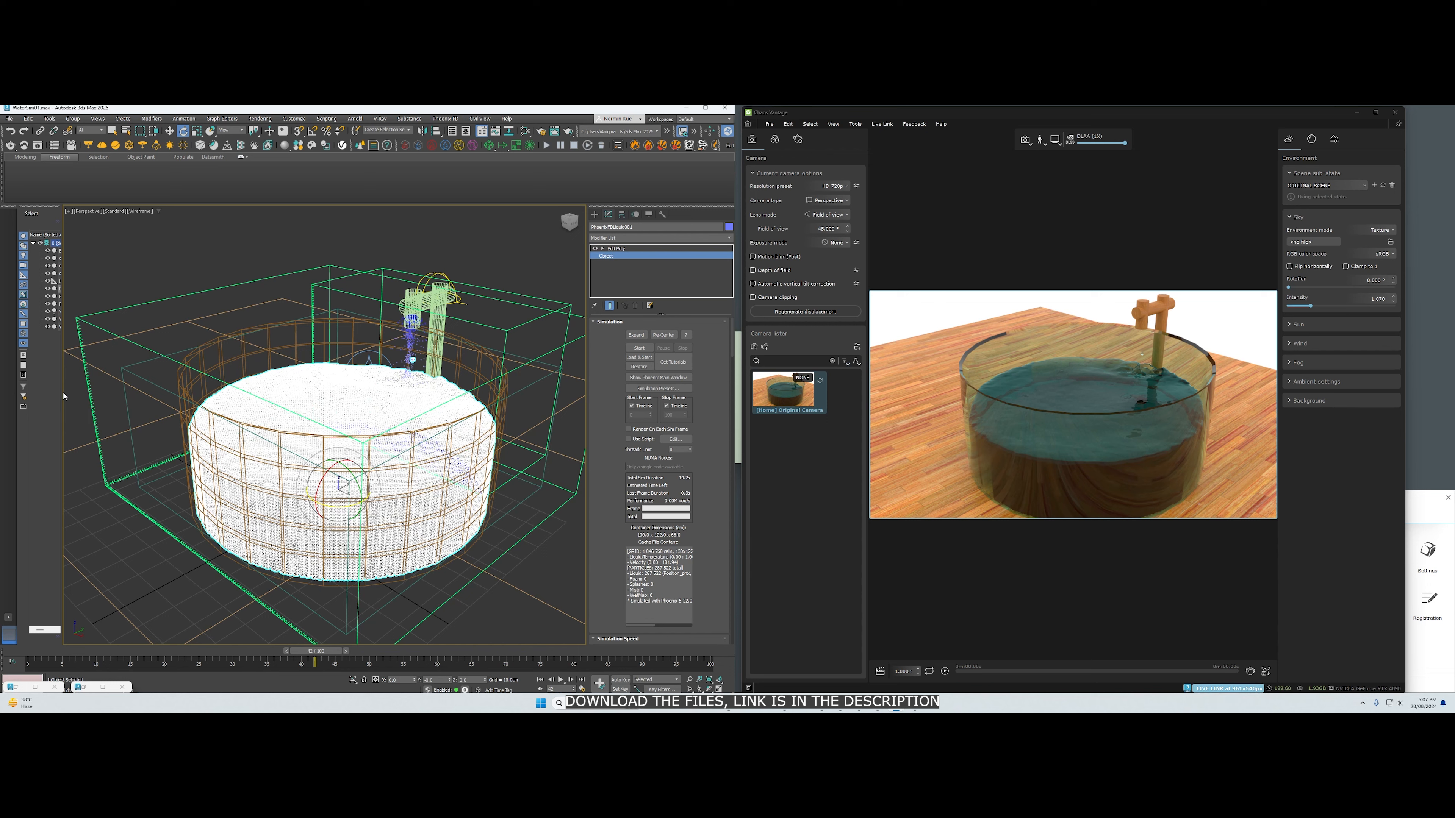
Widen the scene object list and add an Edit Poly modifier to the second Phoenix liquid simulator, PhoenixFDLiquid002
{"action": "left_click_drag", "start_coordinate": [65, 396], "coordinate": [143, 378]}
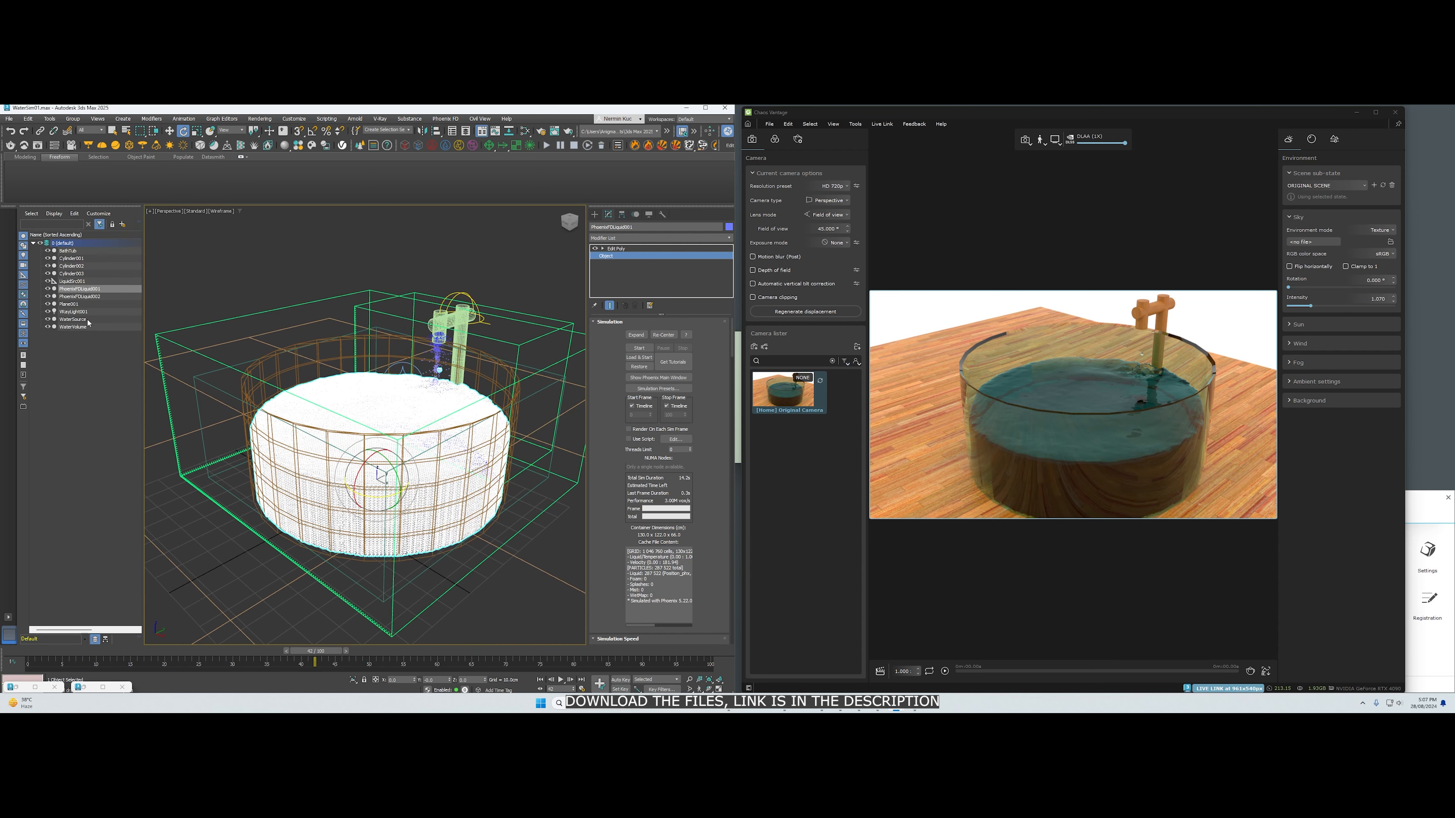
{"action": "left_click", "coordinate": [79, 296]}
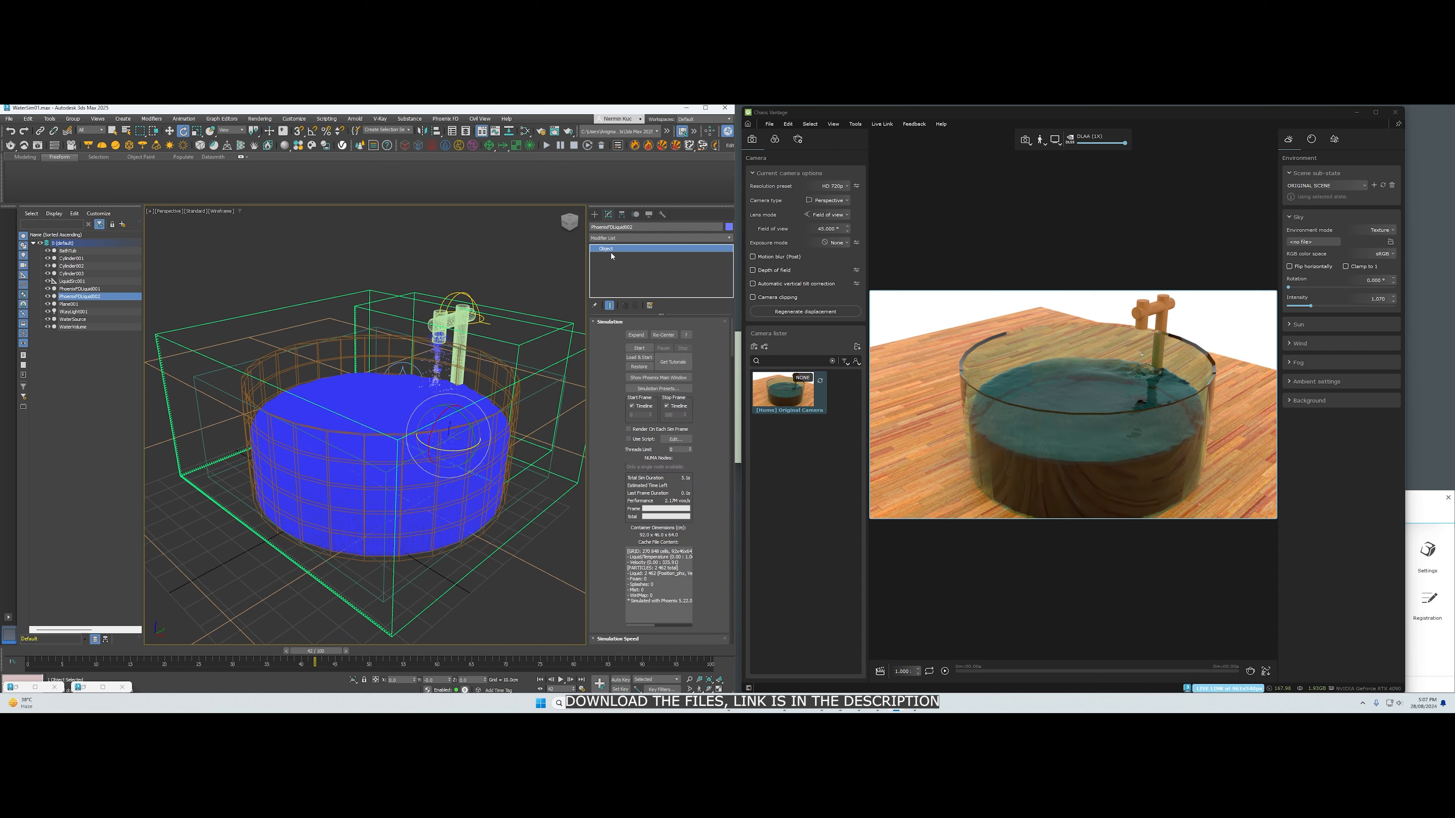
{"action": "left_click", "coordinate": [612, 239]}
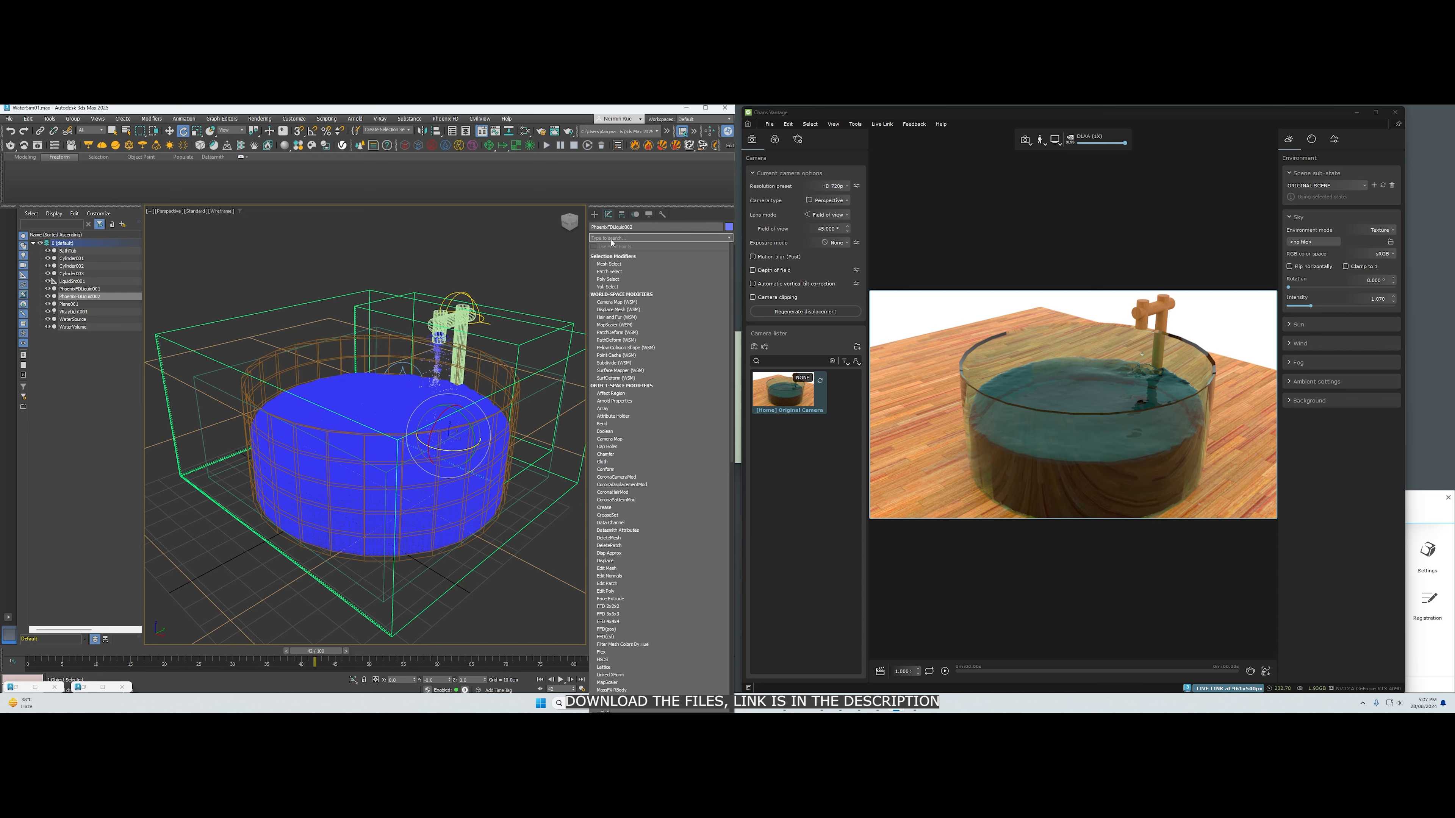
{"action": "type", "text": "edf"}
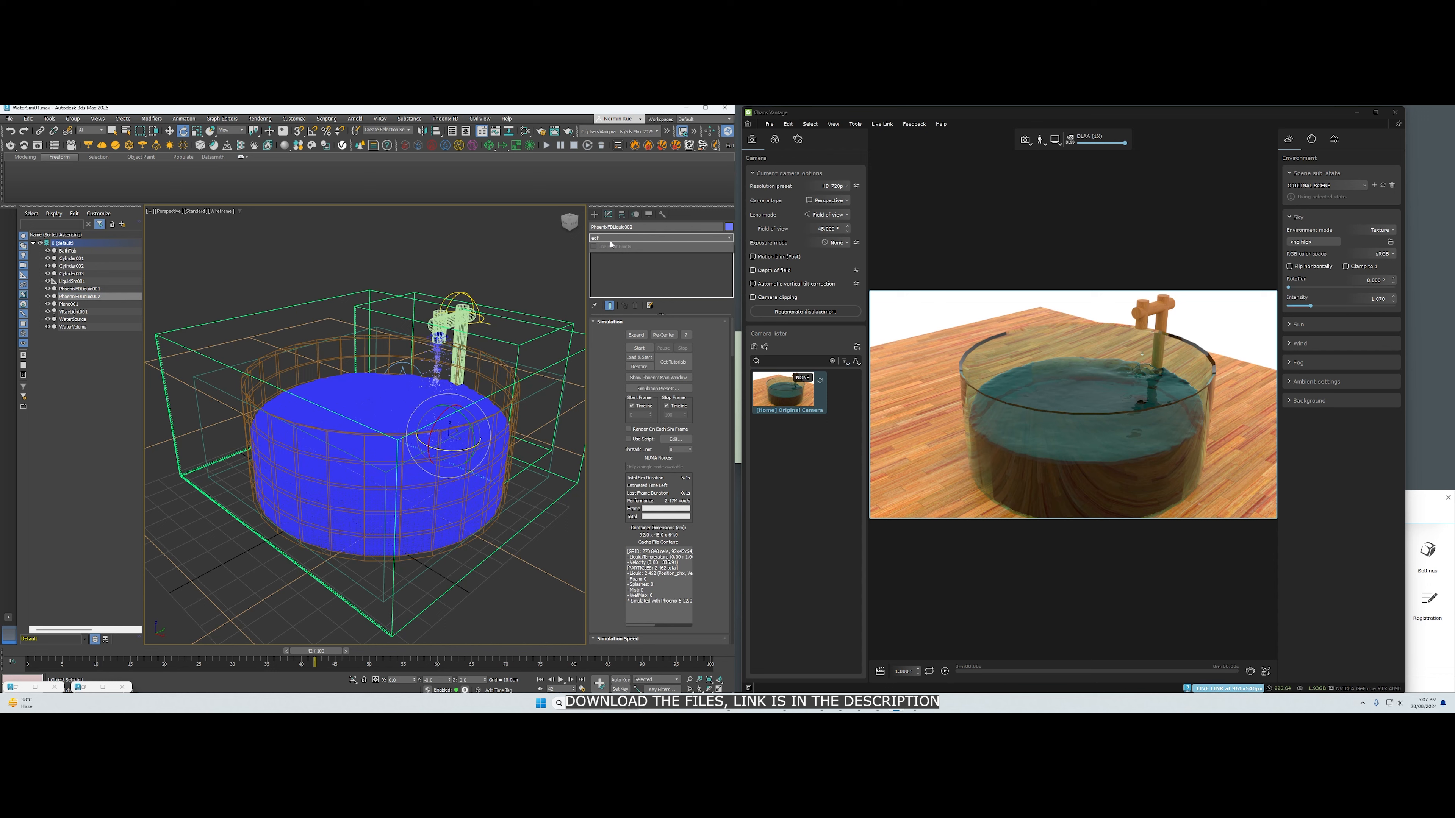
{"action": "key", "text": "BackSpace"}
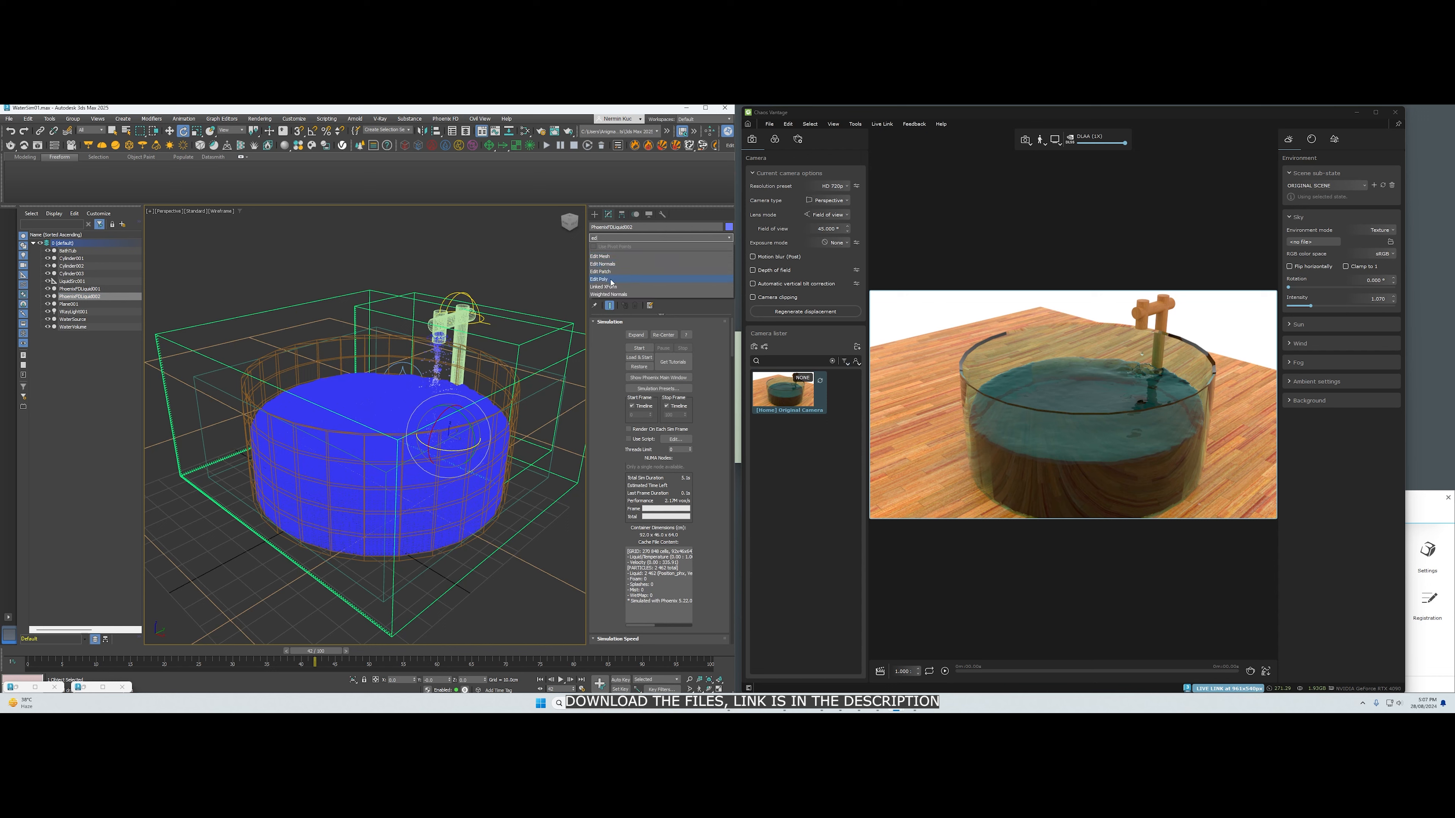
{"action": "left_click", "coordinate": [609, 279]}
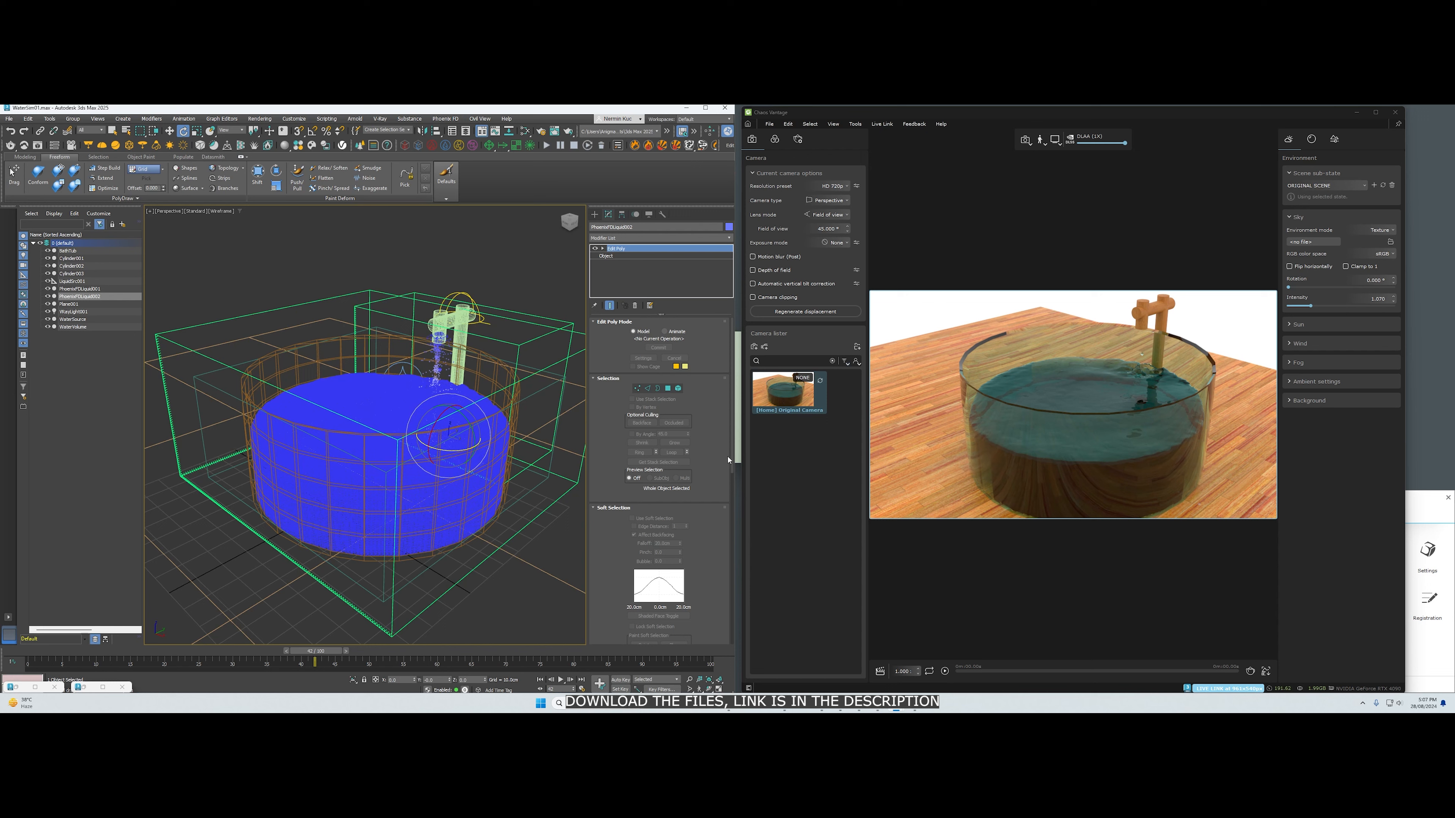
In the base-level preview settings of PhoenixFDLiquid002, enable Show Mesh and disable the particle preview
{"action": "left_click", "coordinate": [623, 256]}
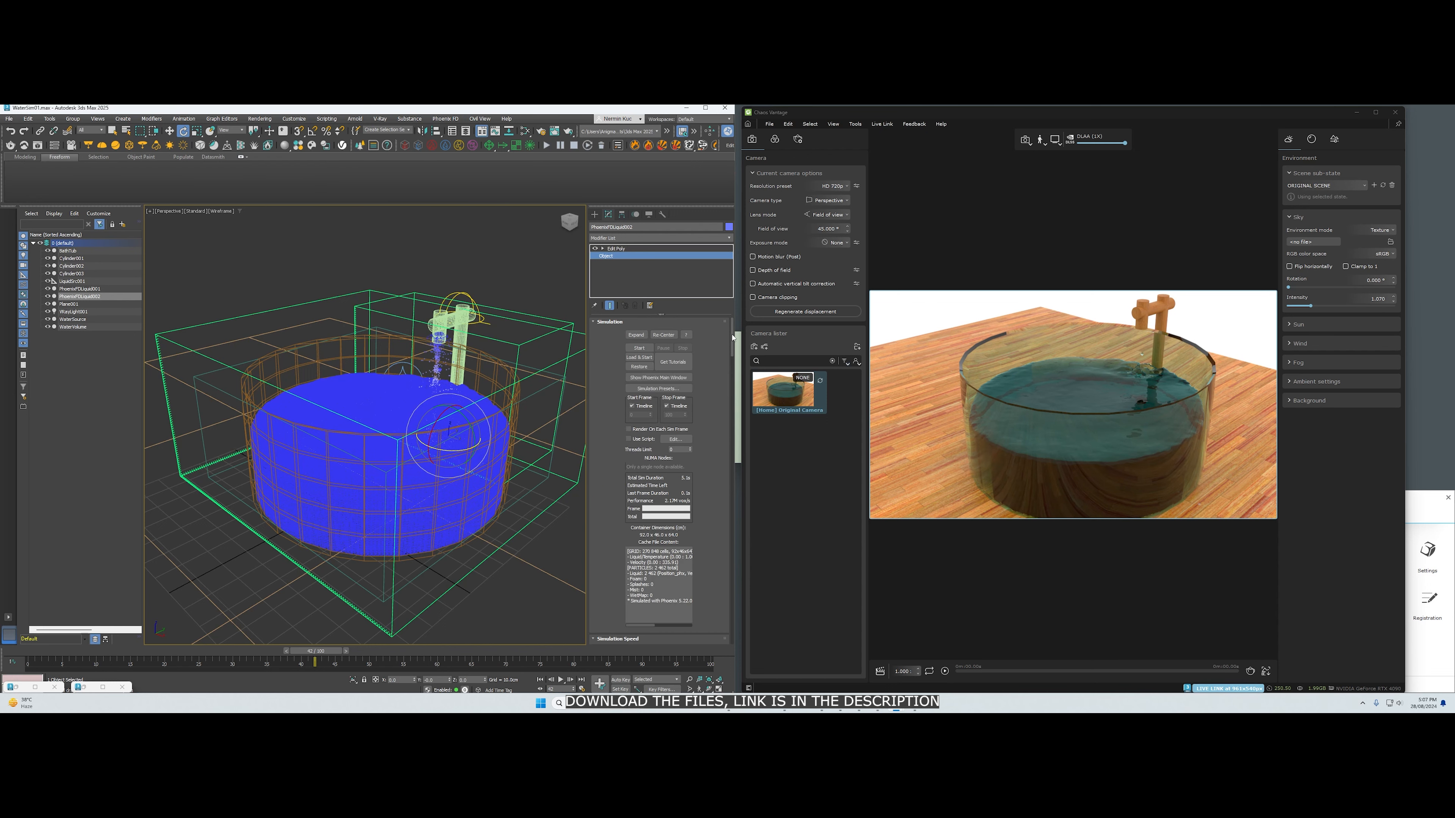
{"action": "left_click_drag", "start_coordinate": [733, 338], "coordinate": [719, 579]}
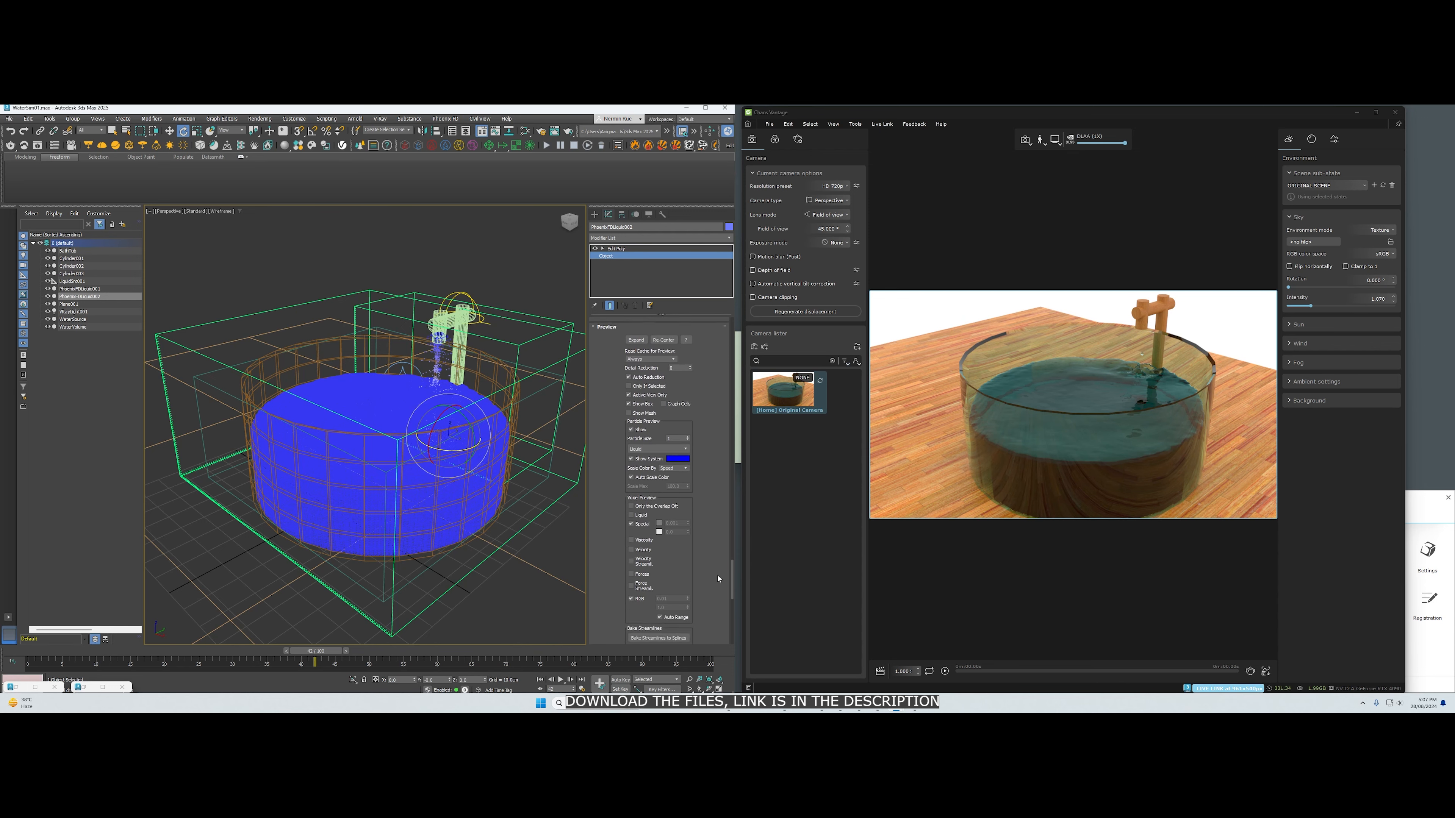
{"action": "left_click", "coordinate": [629, 413]}
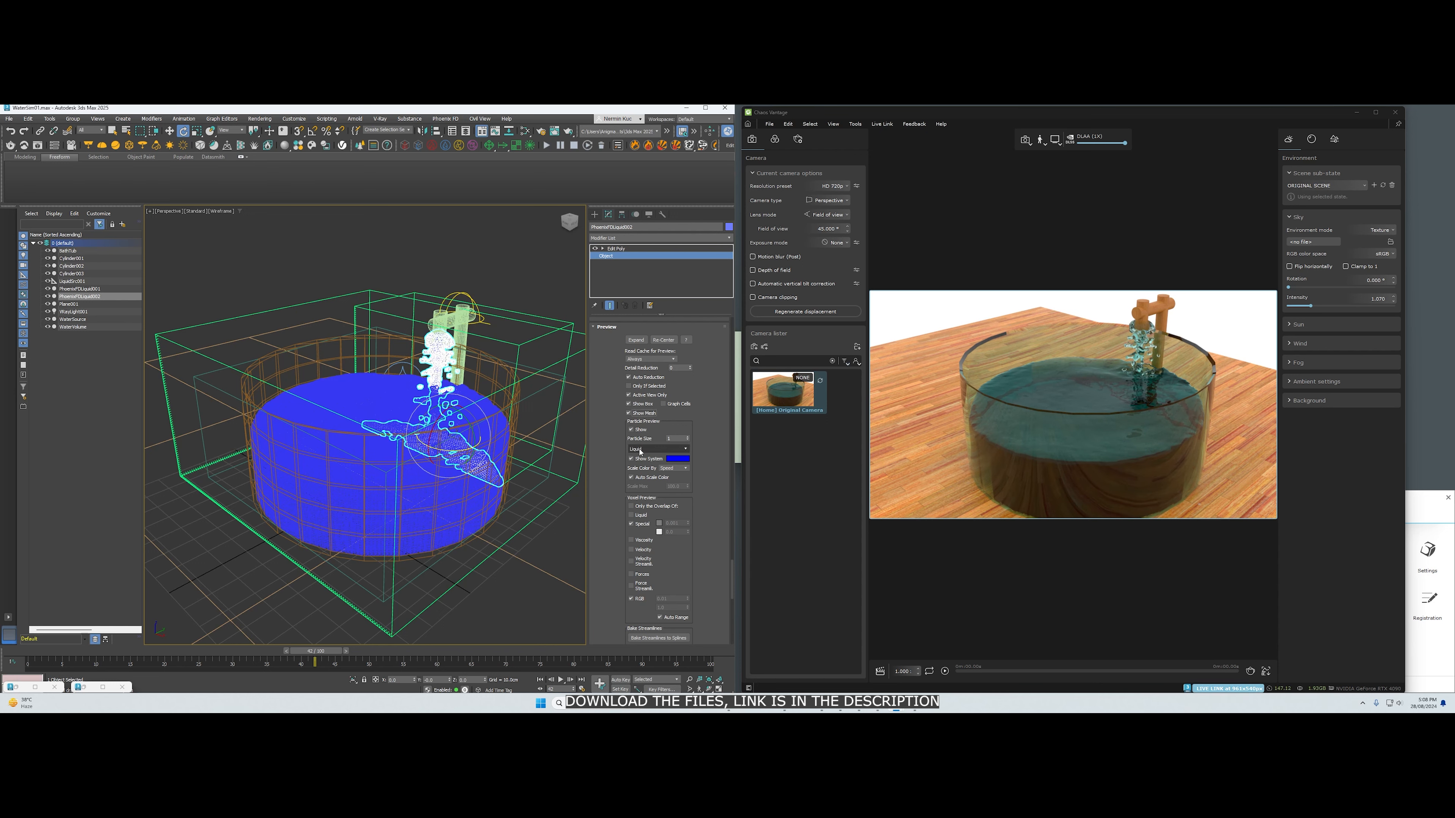
{"action": "left_click", "coordinate": [631, 430]}
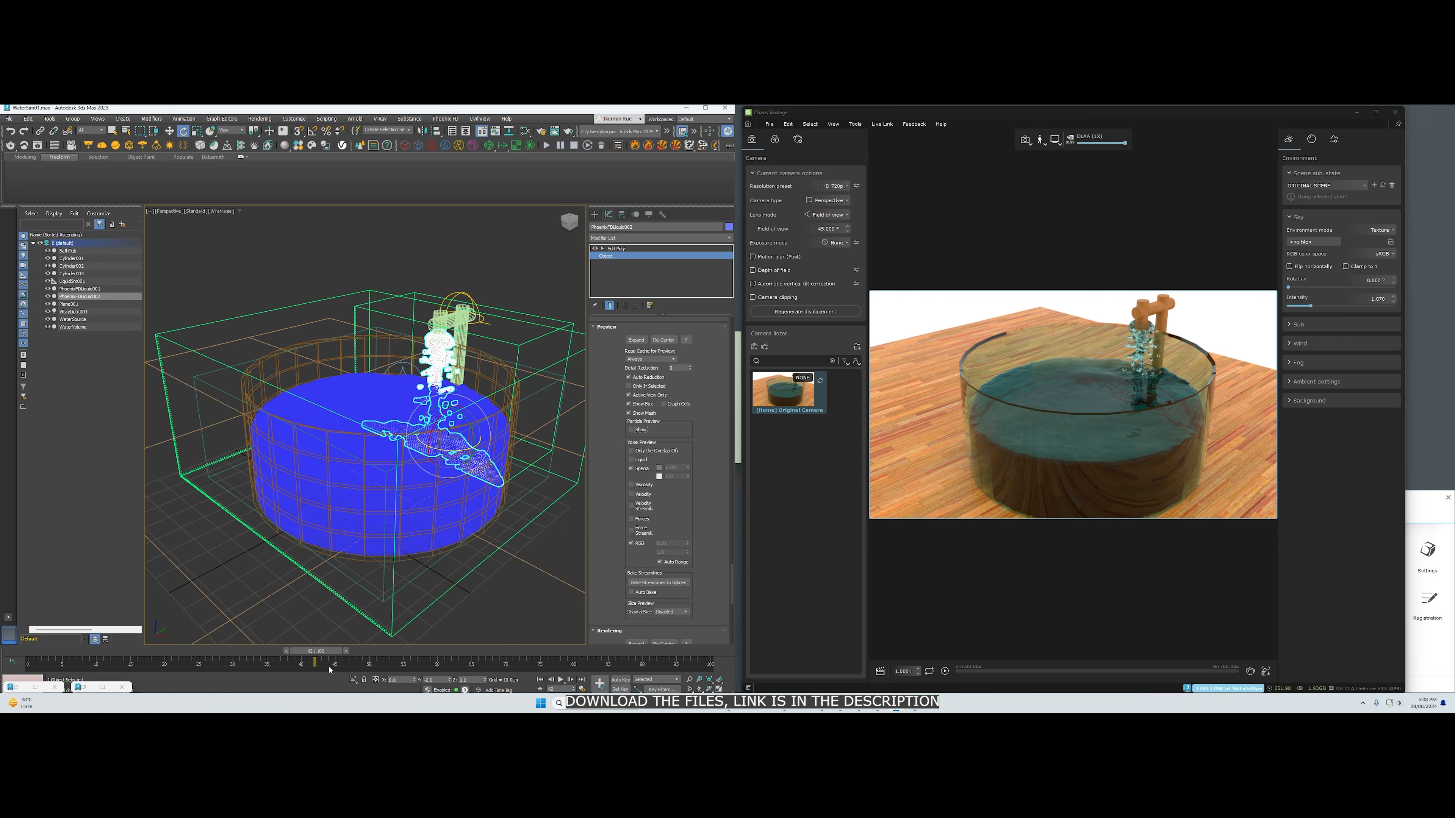
Rewind the animation to frame 0 and play it to watch the faucet stream mesh in the live render
{"action": "left_click_drag", "start_coordinate": [319, 656], "coordinate": [30, 648]}
{"action": "key", "text": "e"}
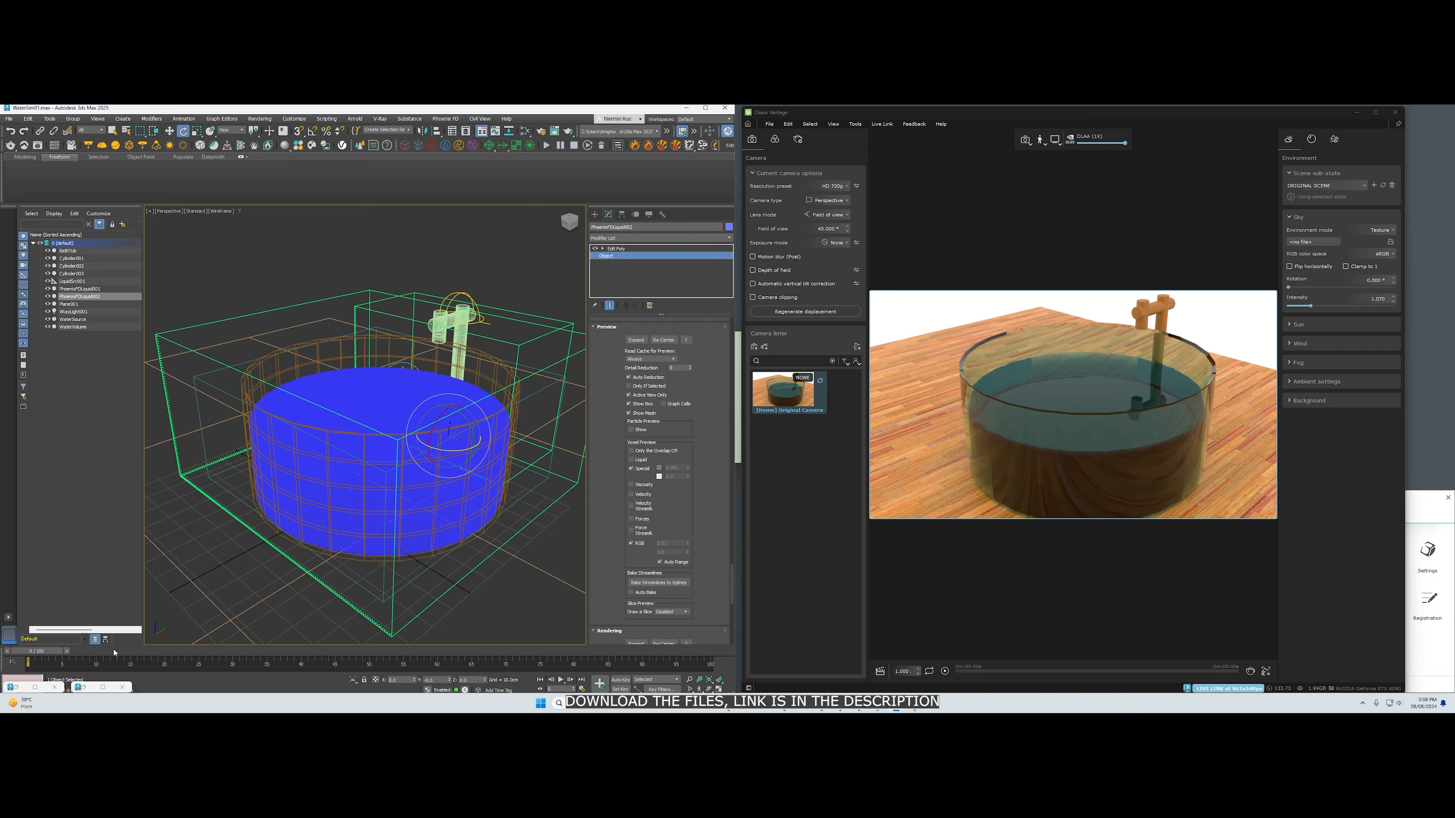
{"action": "left_click", "coordinate": [562, 683]}
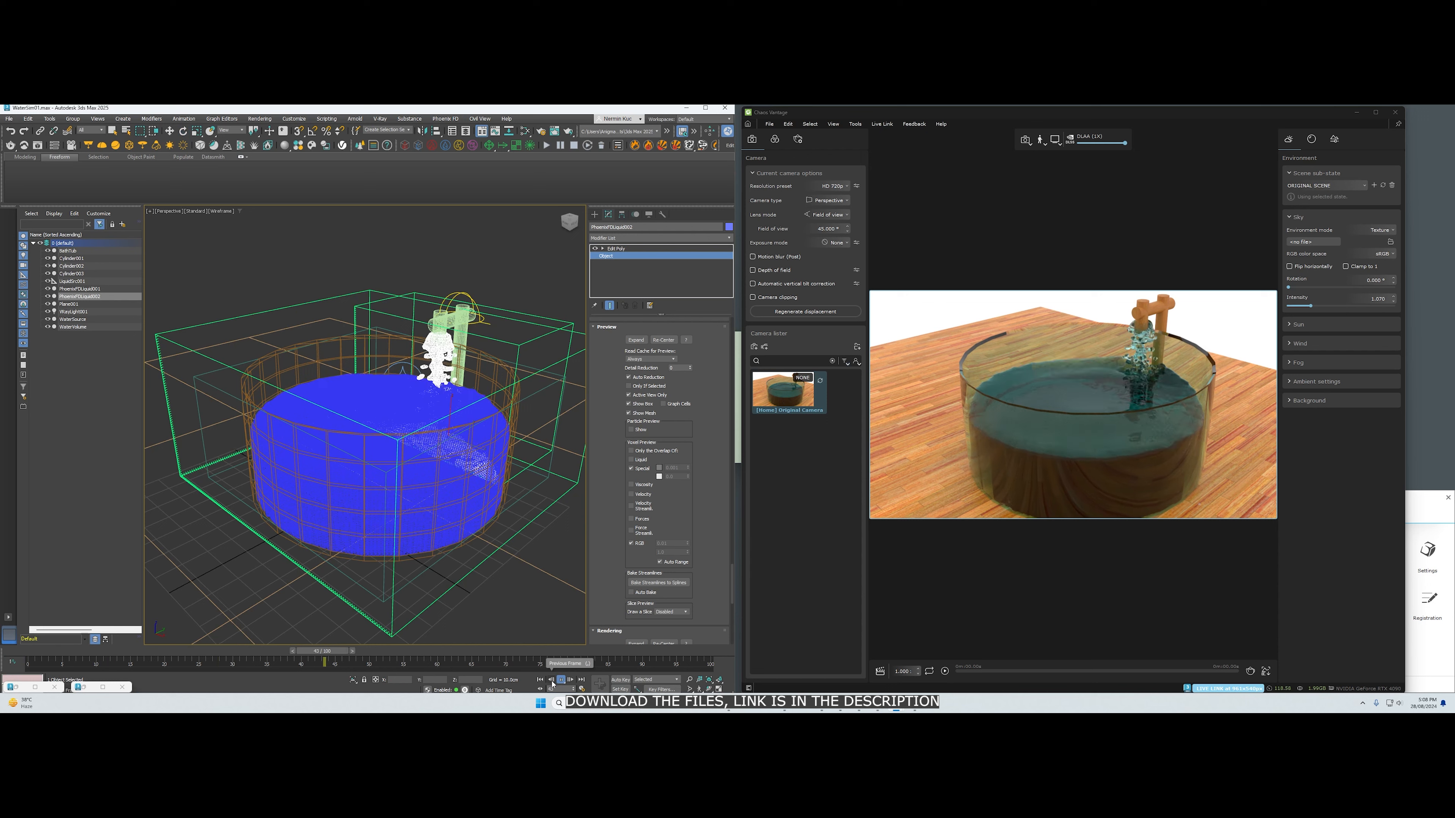